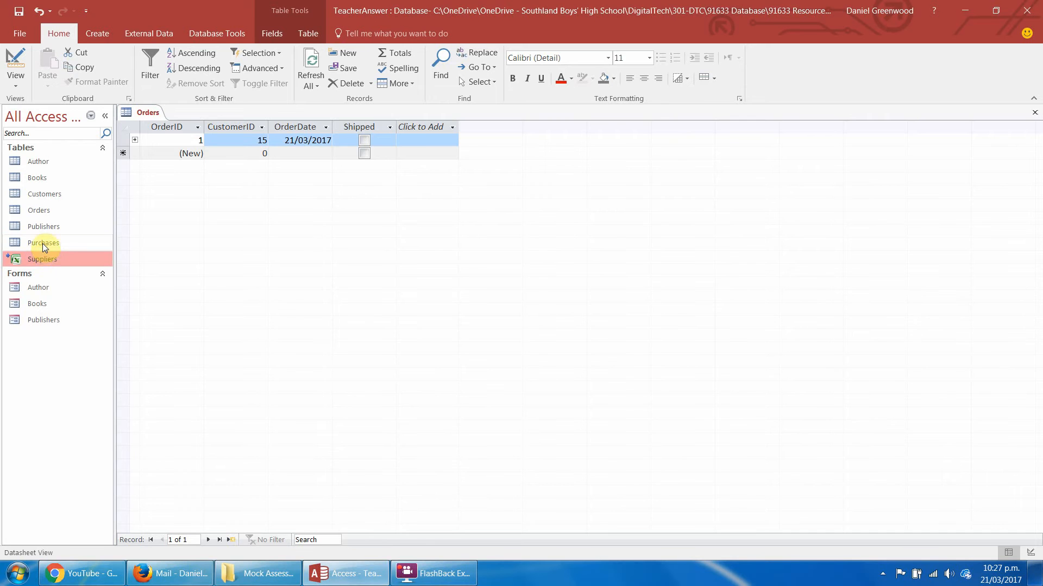
Open the Purchases table to view its records and display the database's relationship diagram.
double_click(42, 243)
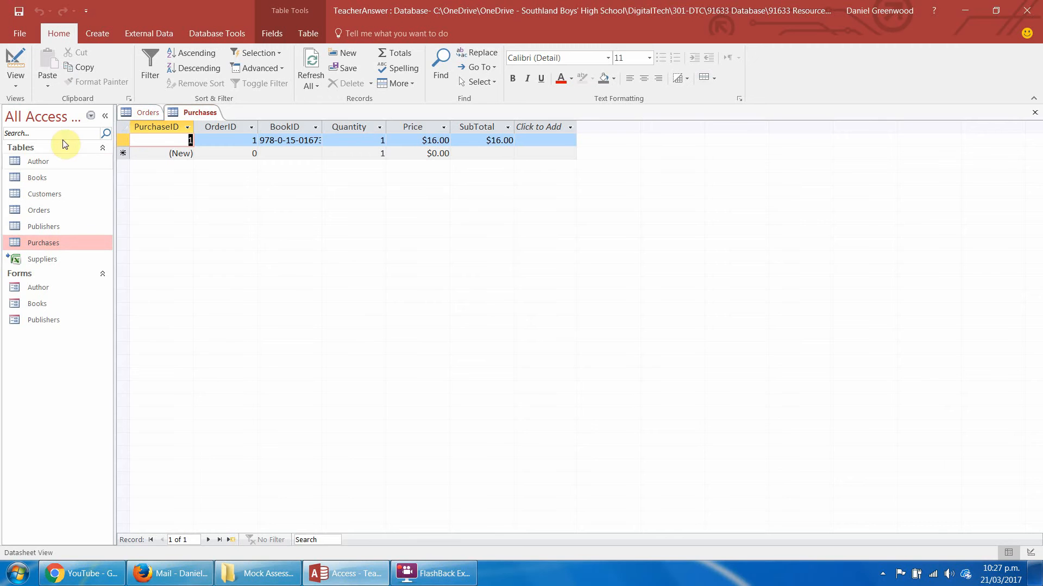
left_click(227, 35)
left_click(160, 60)
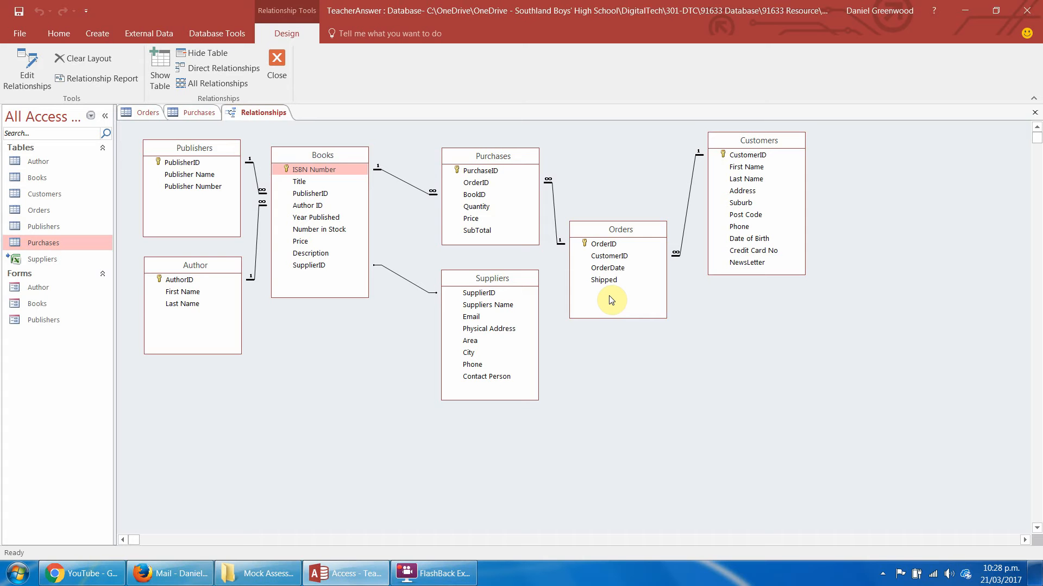
Move the Orders table up closer to Purchases in the relationship diagram, and close the diagram with its layout saved.
left_click_drag(605, 233, 603, 187)
left_click(598, 186)
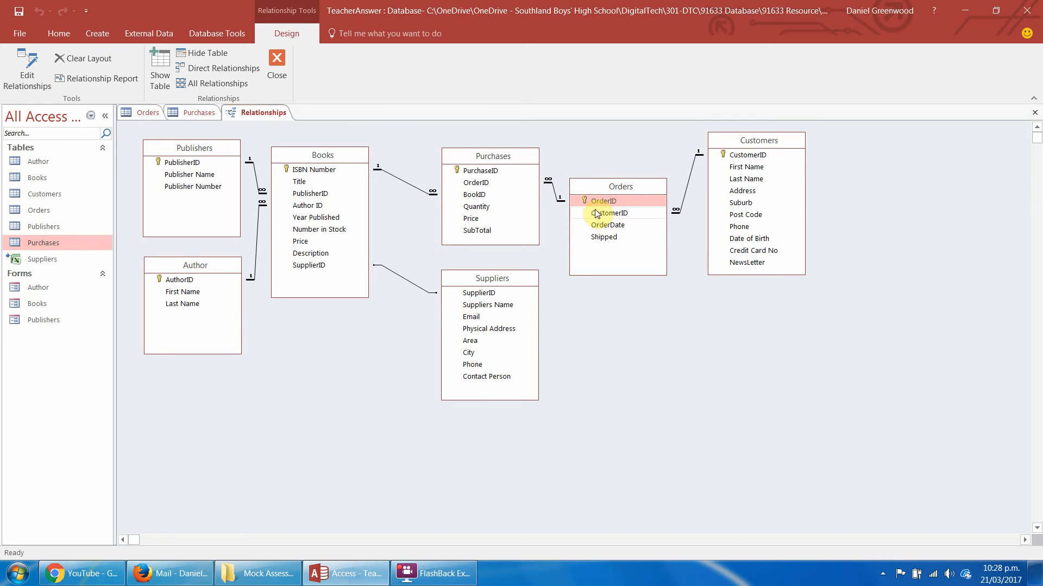
left_click(532, 158)
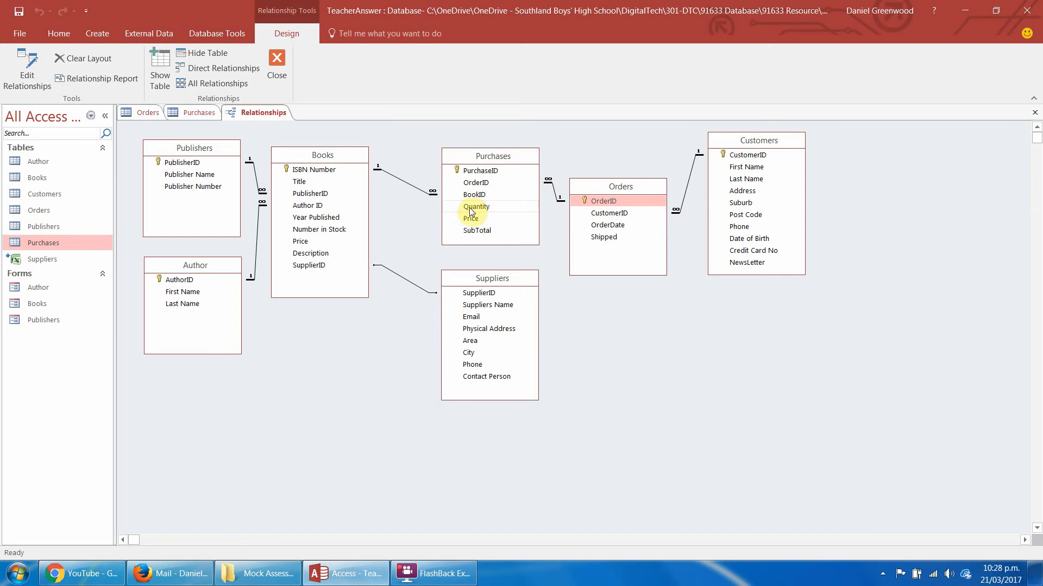
mouse_move(505, 237)
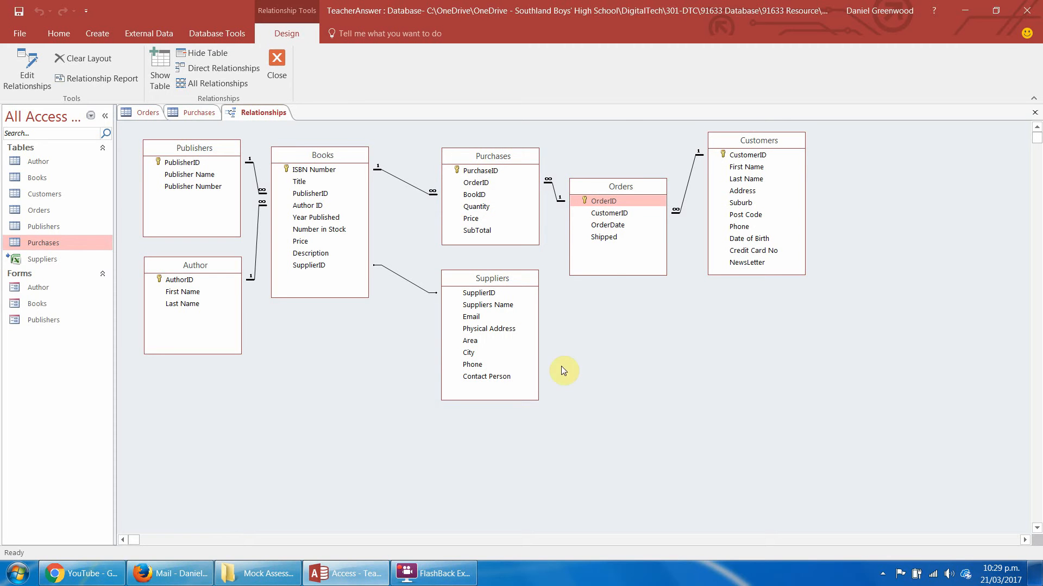
left_click(263, 115)
right_click(262, 115)
left_click(273, 140)
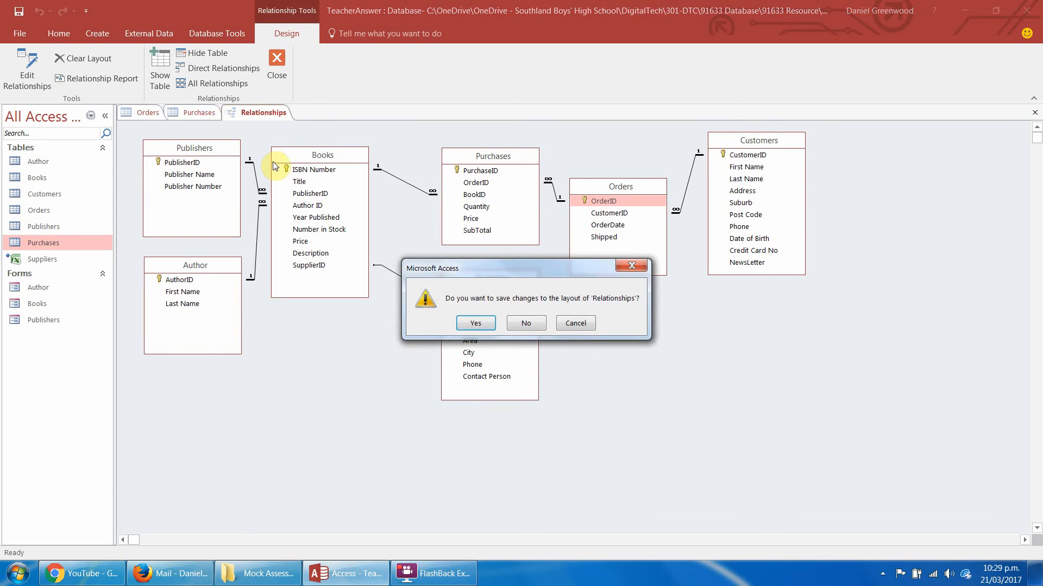
key("Return")
Close the open Purchases and Orders tables.
right_click(202, 114)
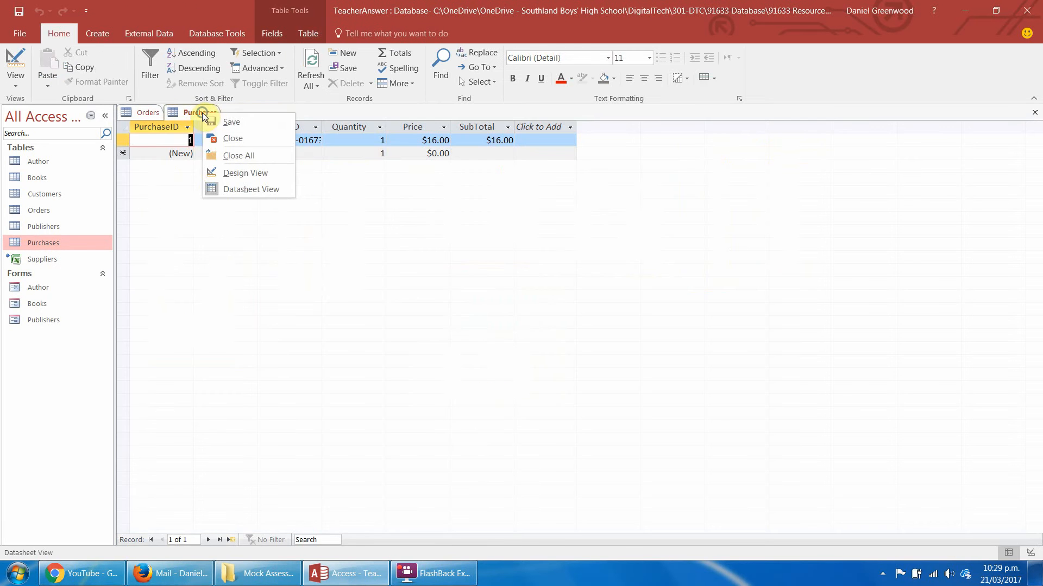
left_click(232, 139)
right_click(147, 112)
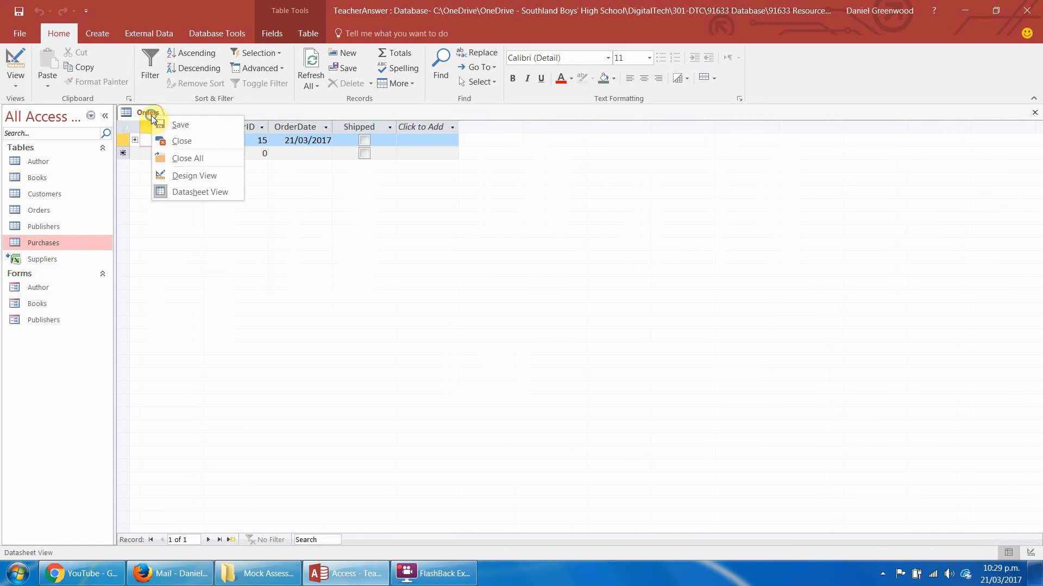
left_click(175, 140)
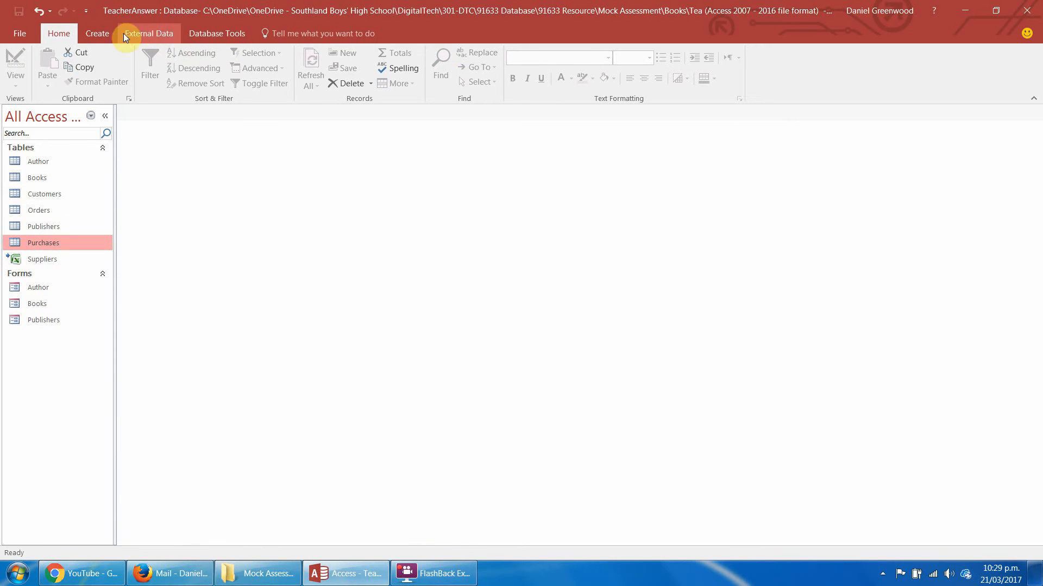
Create a new query in Design view based on the Orders and Customers tables.
left_click(104, 33)
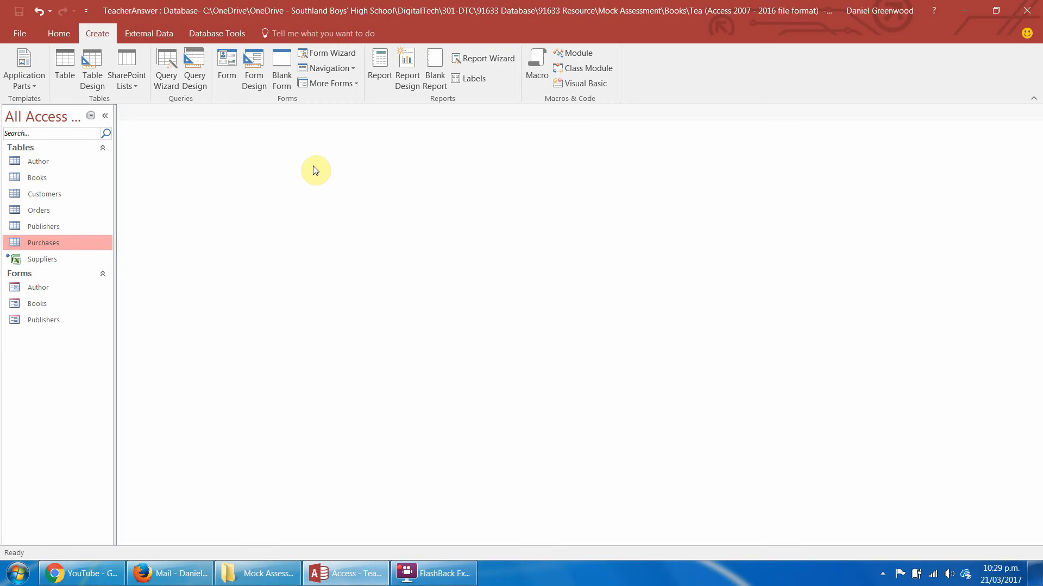
left_click(191, 62)
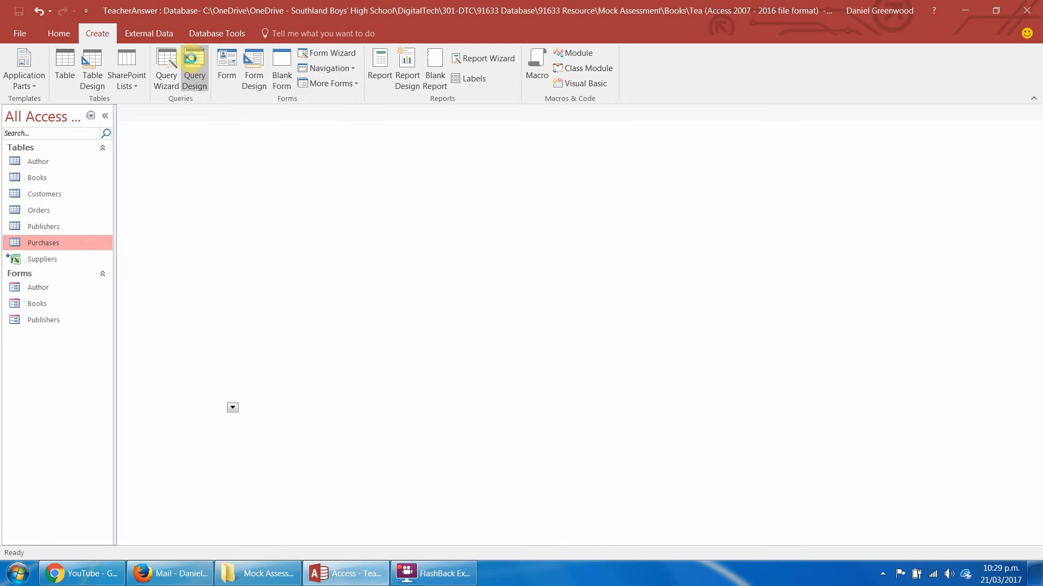
left_click_drag(479, 217, 360, 147)
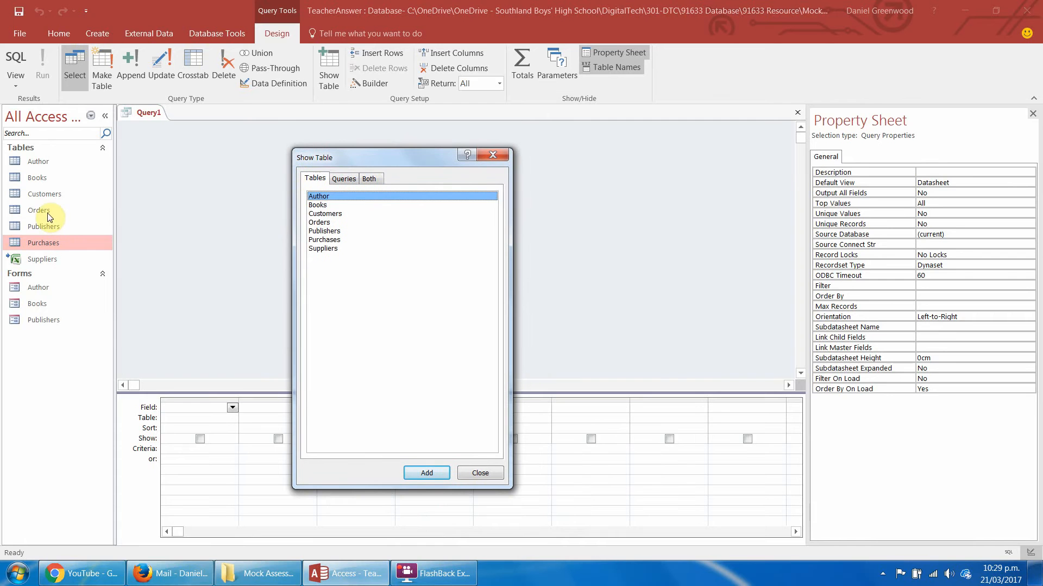
left_click(324, 224)
double_click(323, 224)
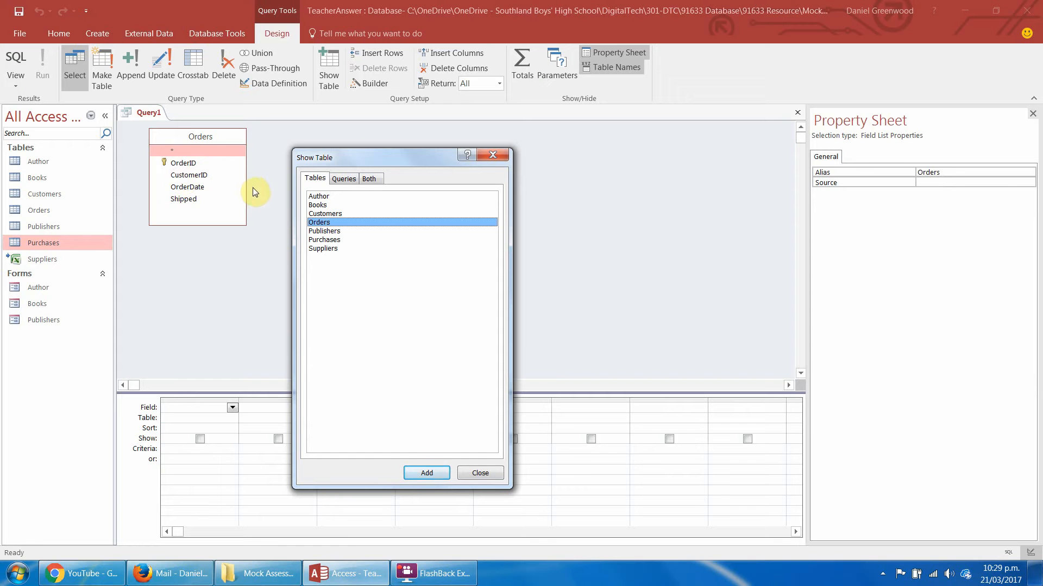
double_click(323, 214)
left_click(502, 158)
Add the OrderID and CustomerID fields from the Orders table to the query.
left_click(186, 162)
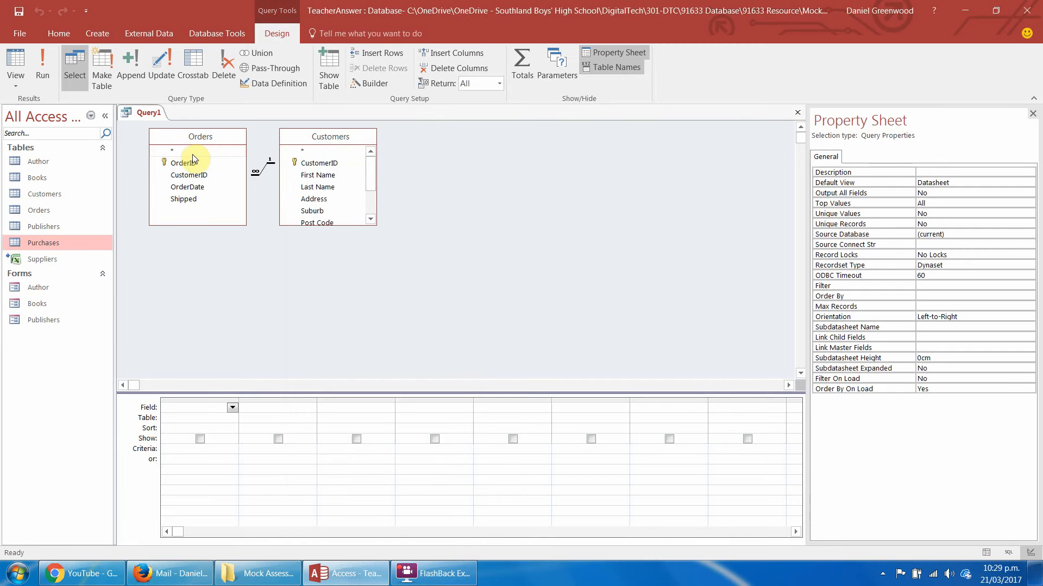
double_click(187, 163)
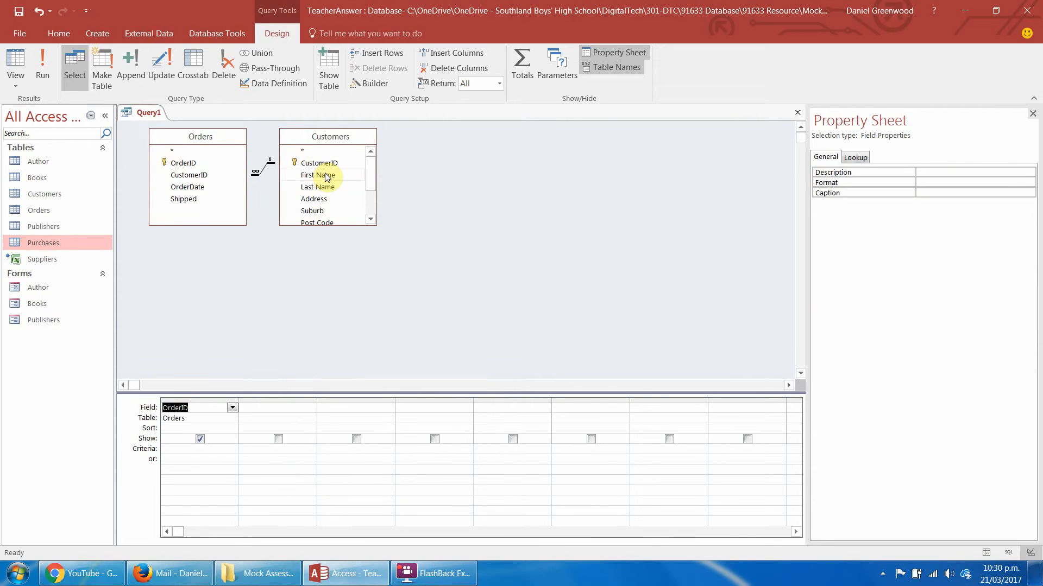
double_click(200, 175)
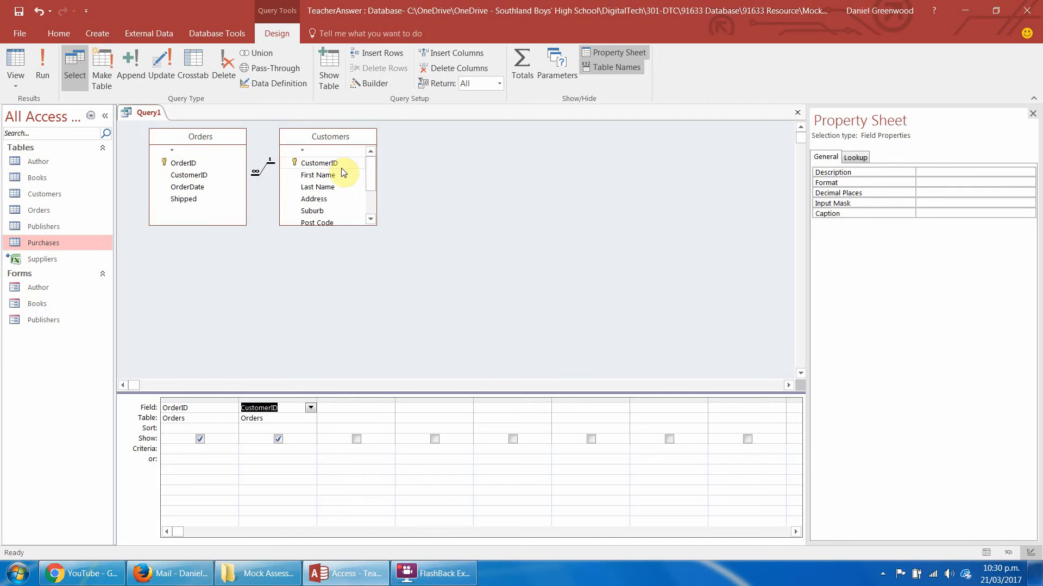
Add First Name, Last Name, Address, Suburb, Post Code and Phone from the Customers table to the query.
double_click(326, 175)
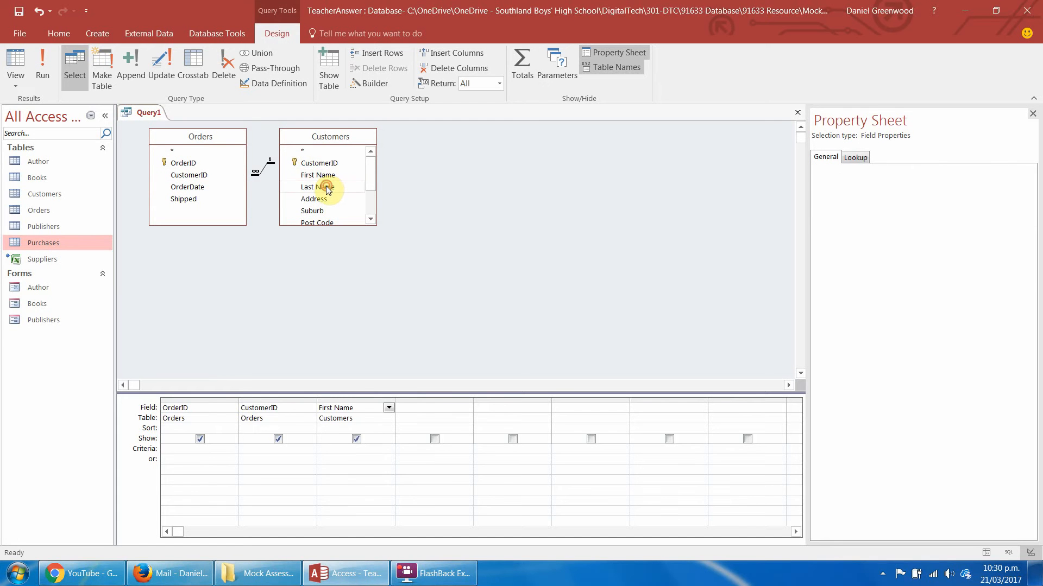
double_click(320, 187)
double_click(315, 199)
double_click(319, 215)
double_click(353, 223)
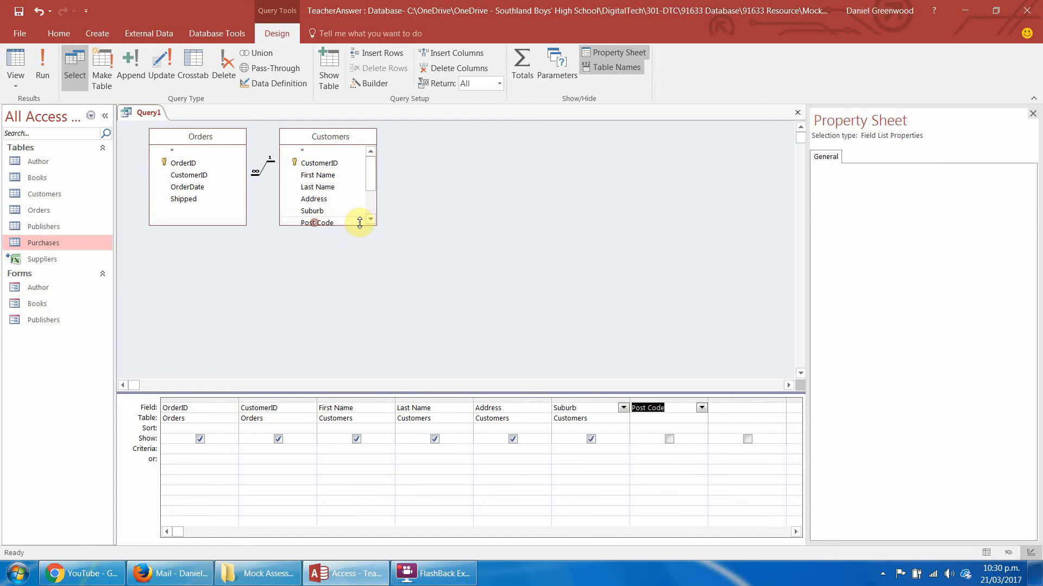
left_click_drag(357, 225, 356, 281)
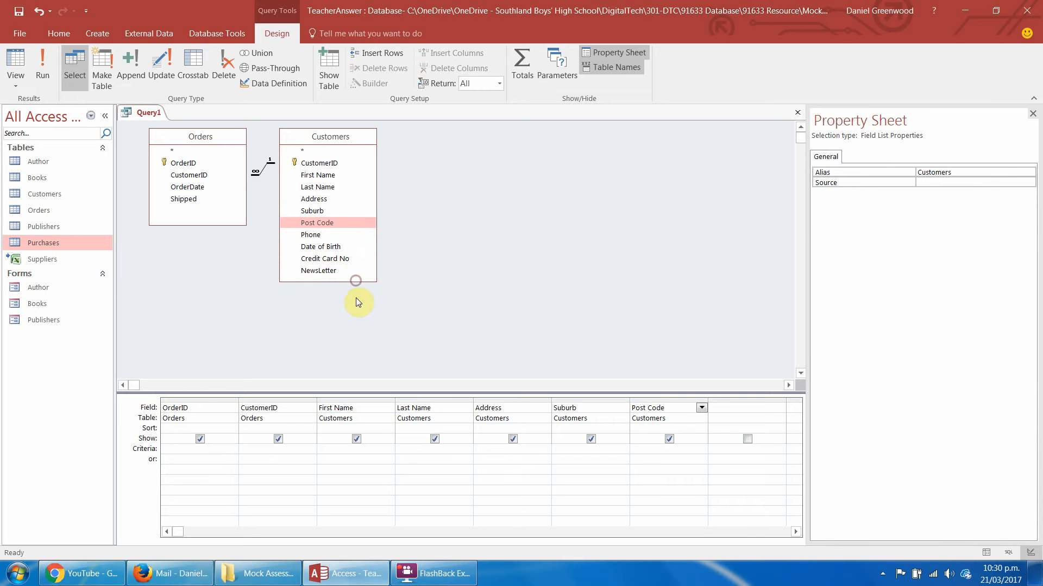
double_click(311, 236)
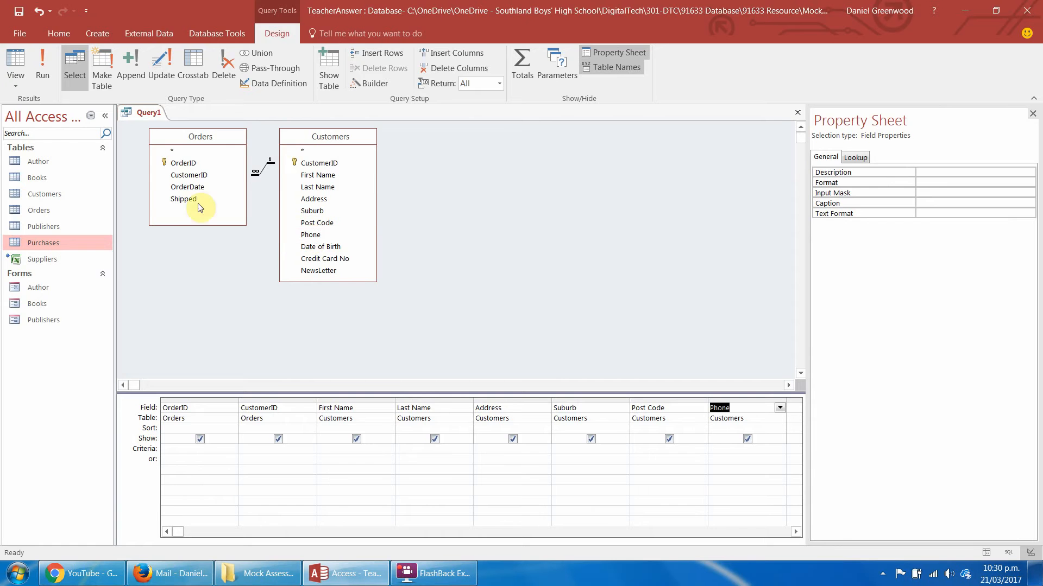
Add OrderDate and Shipped from the Orders table to the query and close the Property Sheet.
double_click(191, 188)
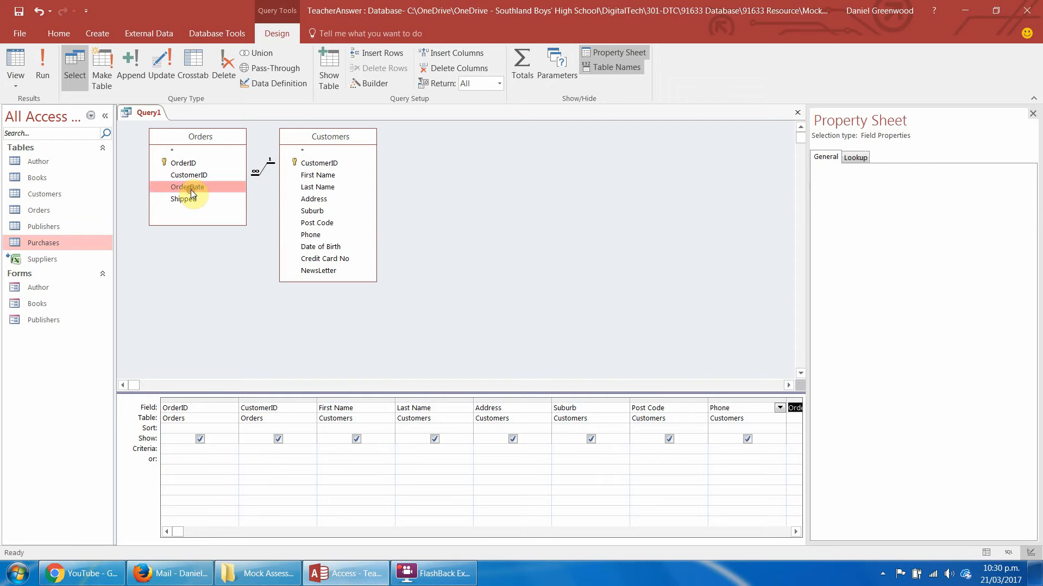
left_click(183, 199)
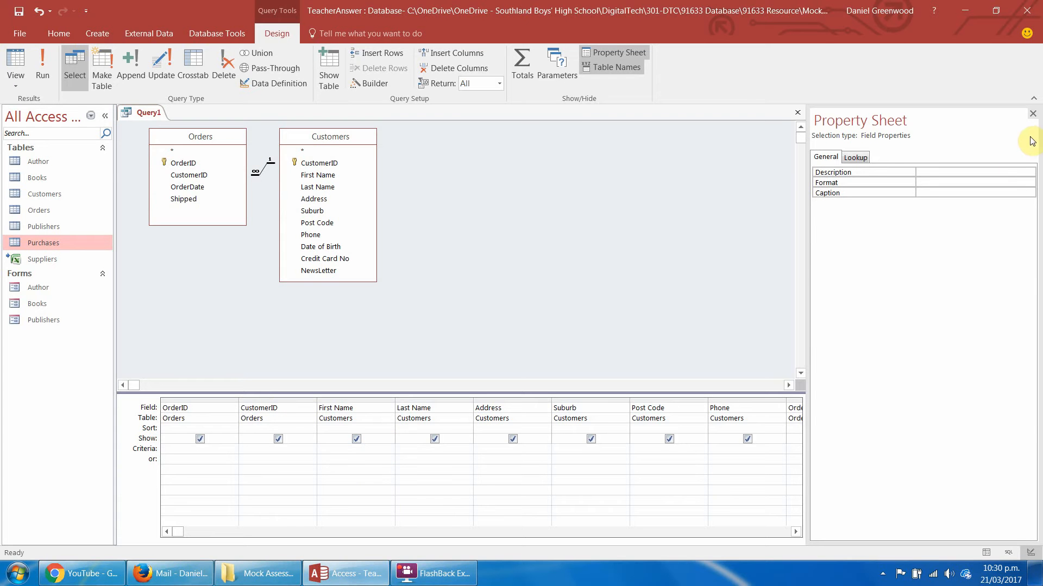
left_click(1030, 118)
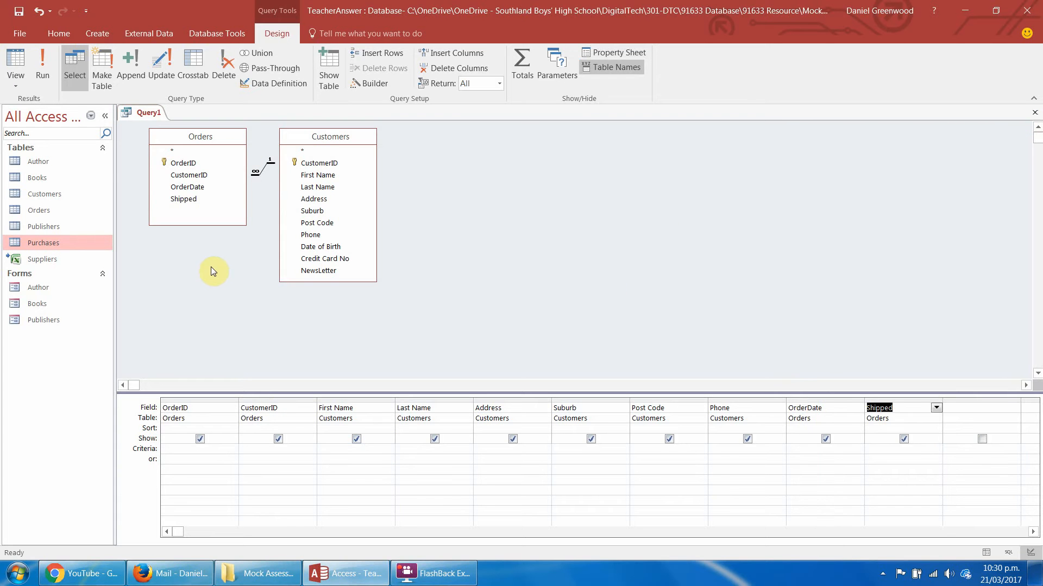
Close the query and save it under the name orderFormData.
left_click(151, 113)
right_click(151, 115)
left_click(181, 143)
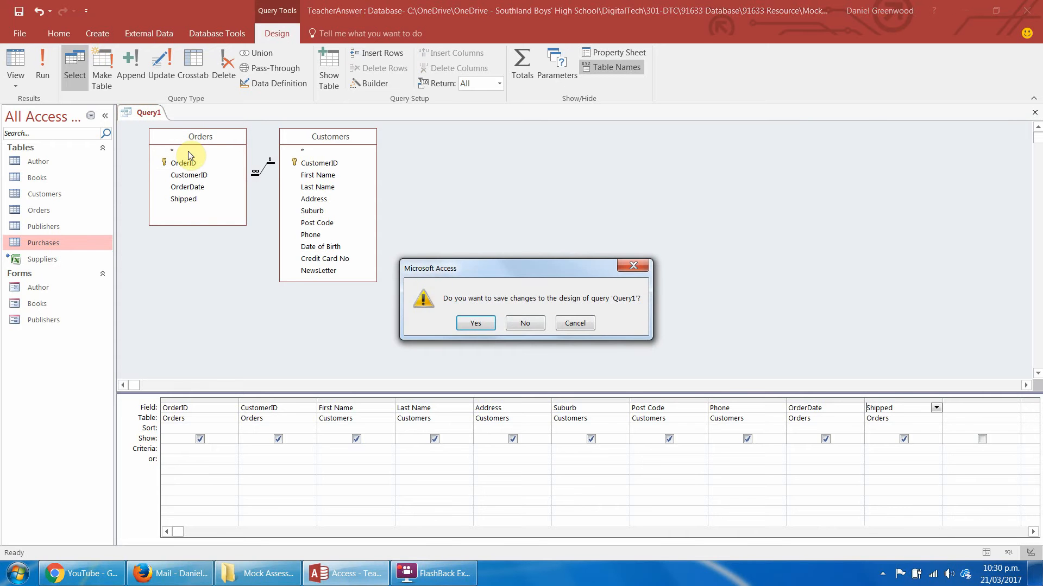
left_click(473, 321)
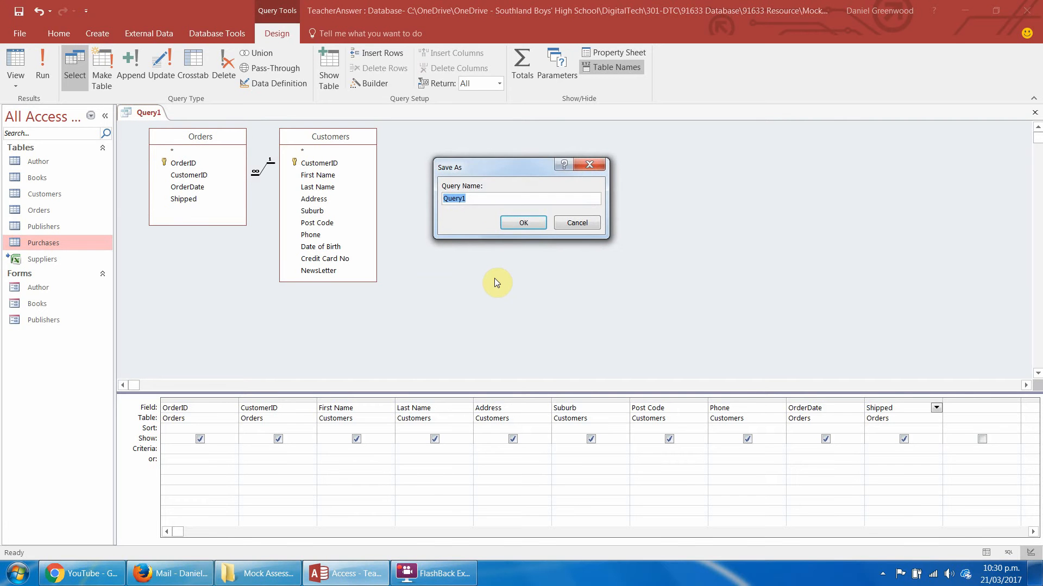
type("order")
type("data")
key("BackSpace")
key("BackSpace")
key("BackSpace")
key("BackSpace")
type("Data")
key("Return")
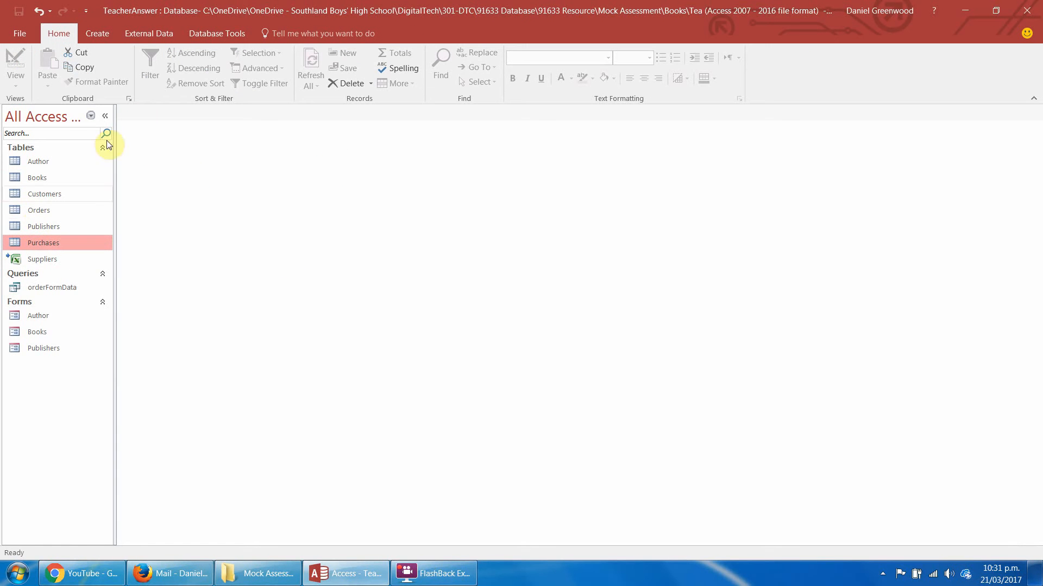
Create another query in Design view based on the Purchases, Books, Author and Publishers tables.
left_click(96, 34)
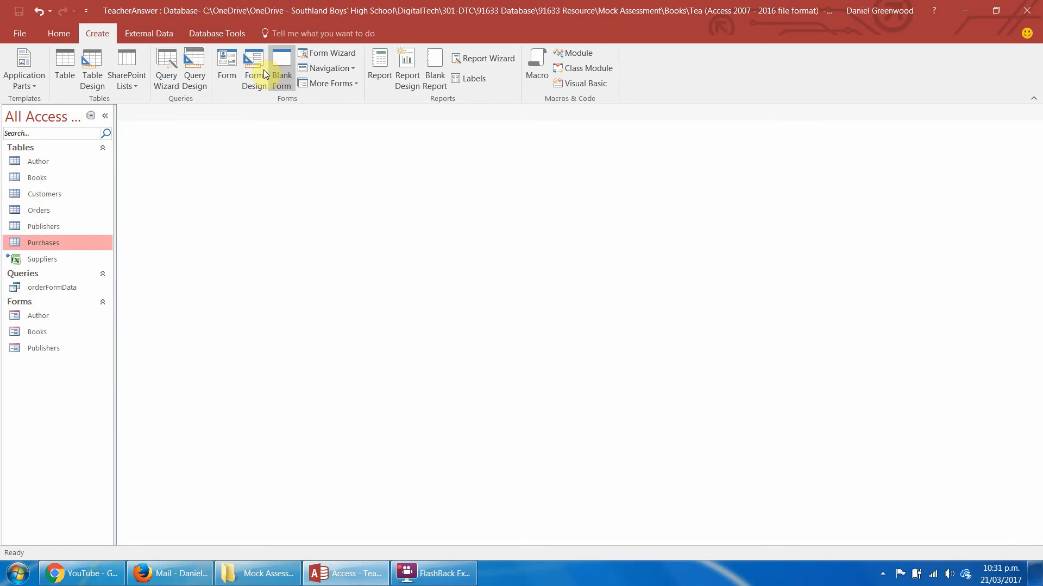
left_click(199, 62)
left_click_drag(491, 222, 486, 168)
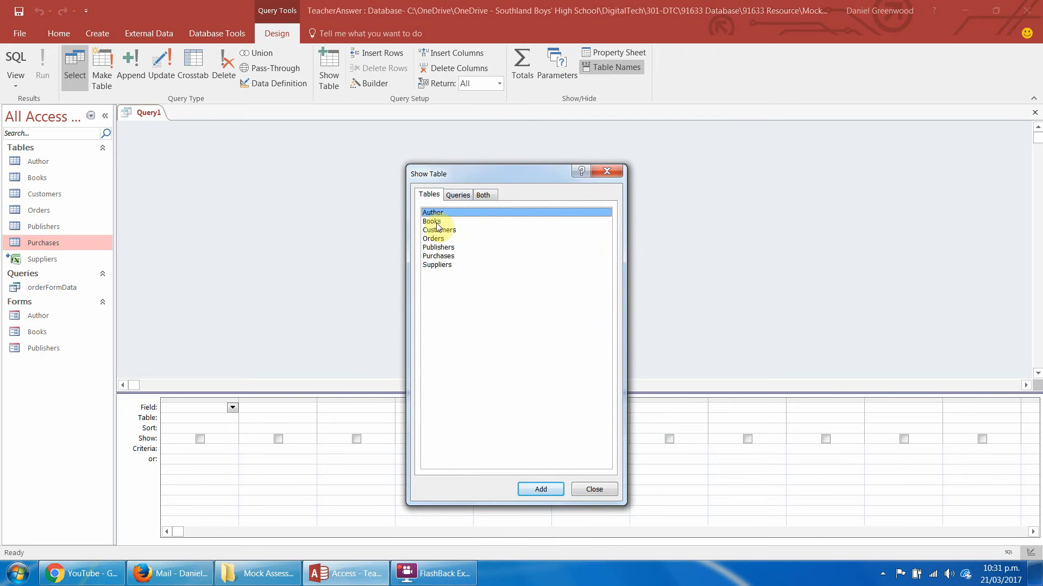
double_click(430, 257)
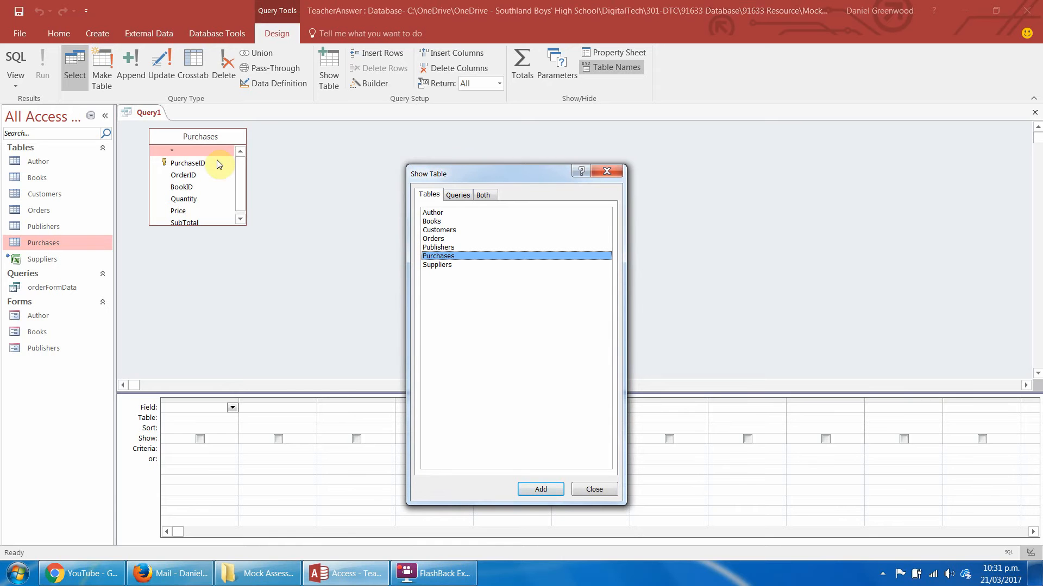
double_click(432, 221)
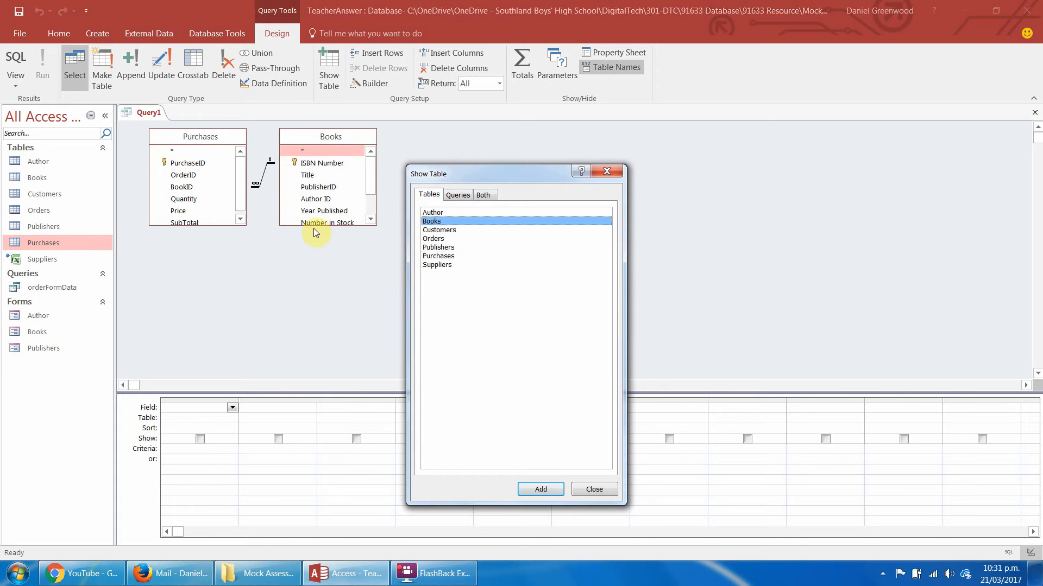
double_click(433, 212)
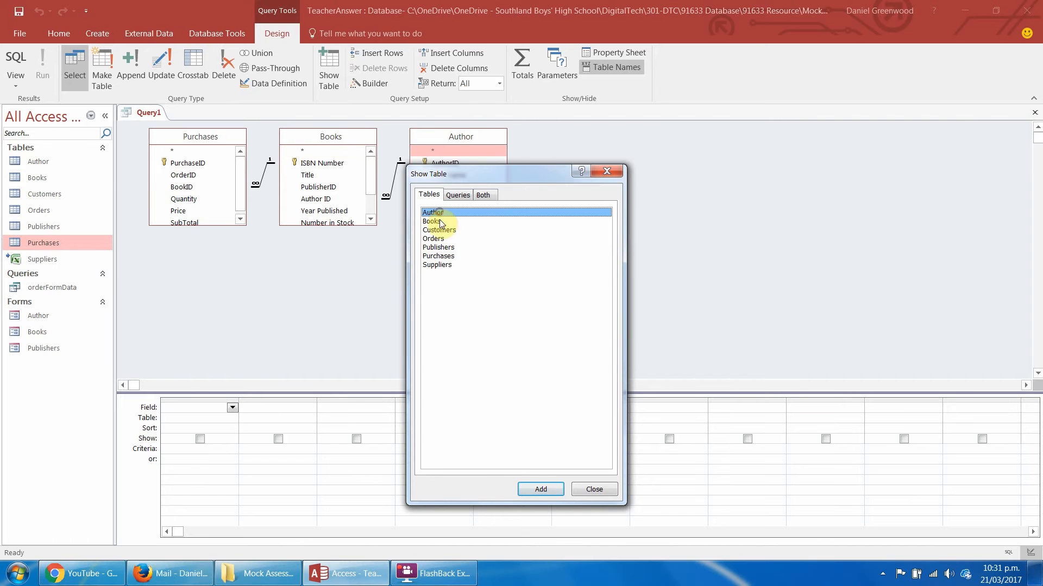
double_click(439, 247)
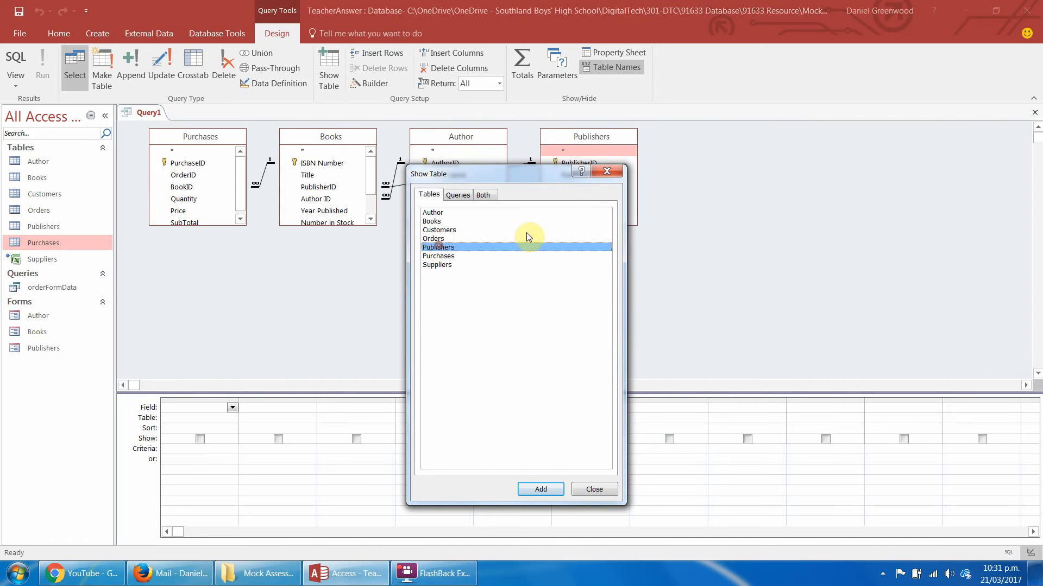
left_click(617, 172)
Lengthen the Books and Purchases field lists and add PurchaseID, OrderID and BookID from Purchases to the query.
left_click_drag(361, 226, 353, 268)
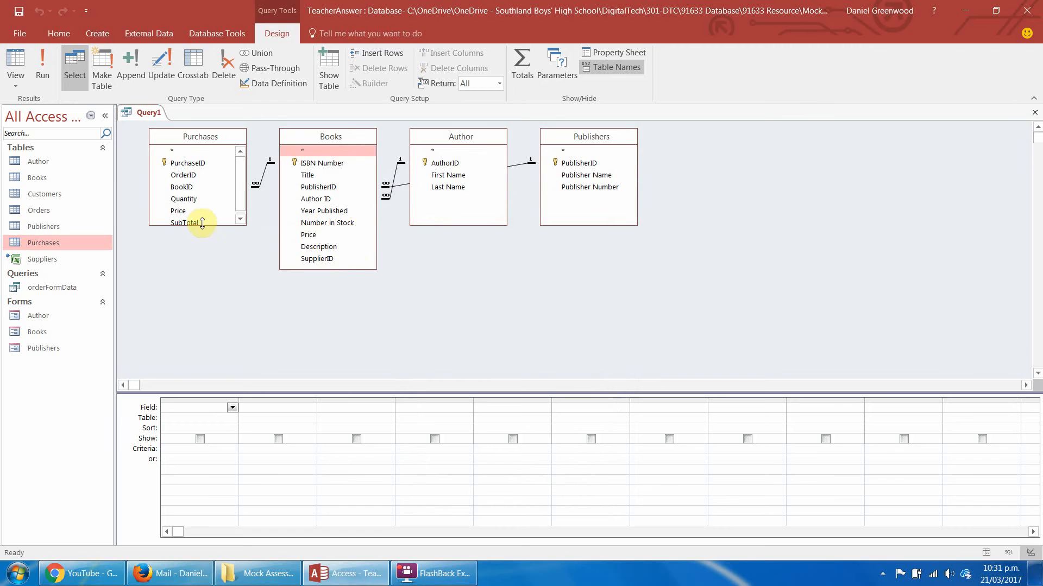
left_click_drag(202, 225, 198, 242)
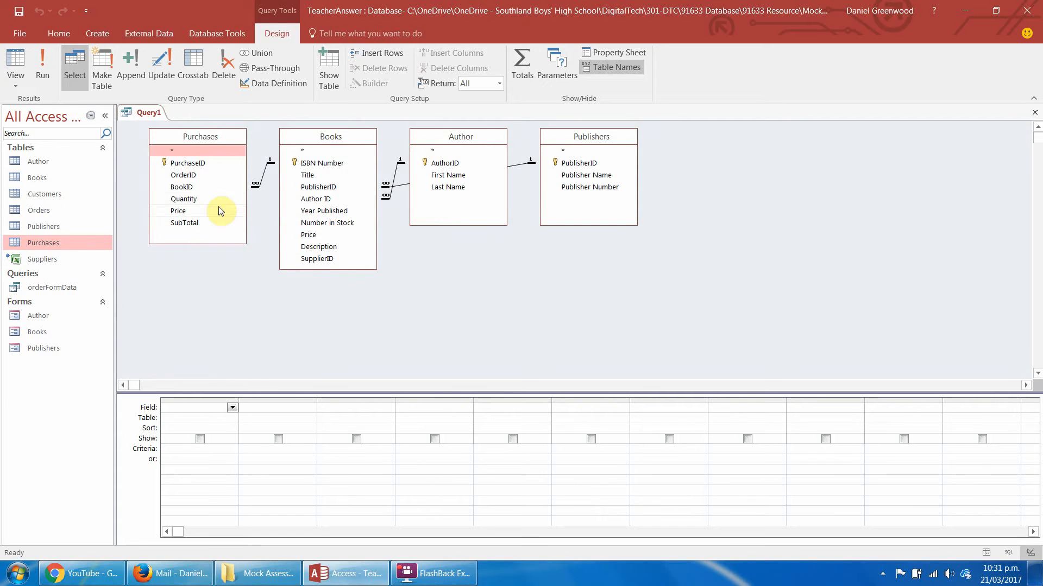
double_click(201, 164)
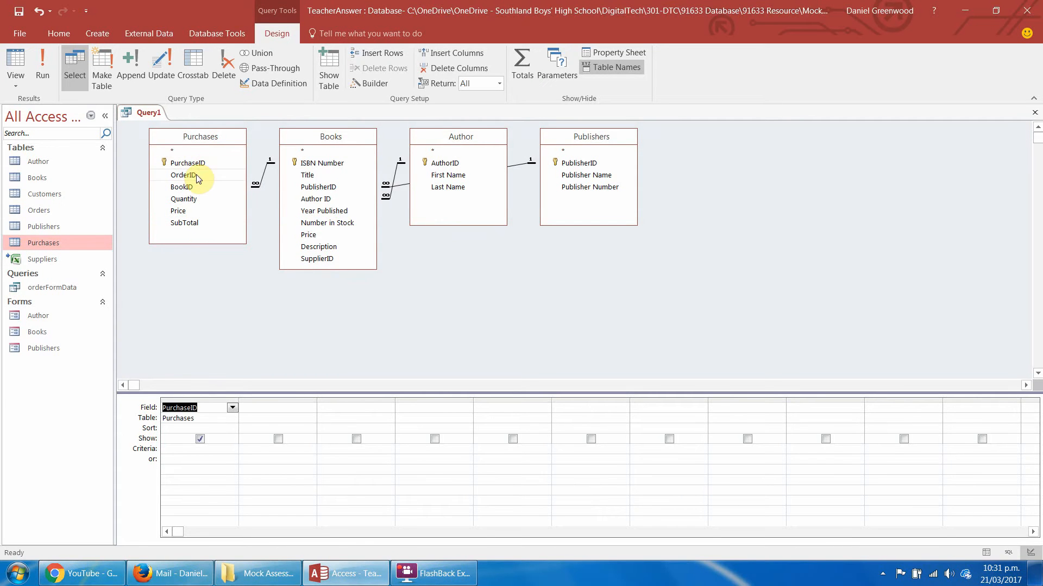
double_click(195, 175)
double_click(184, 187)
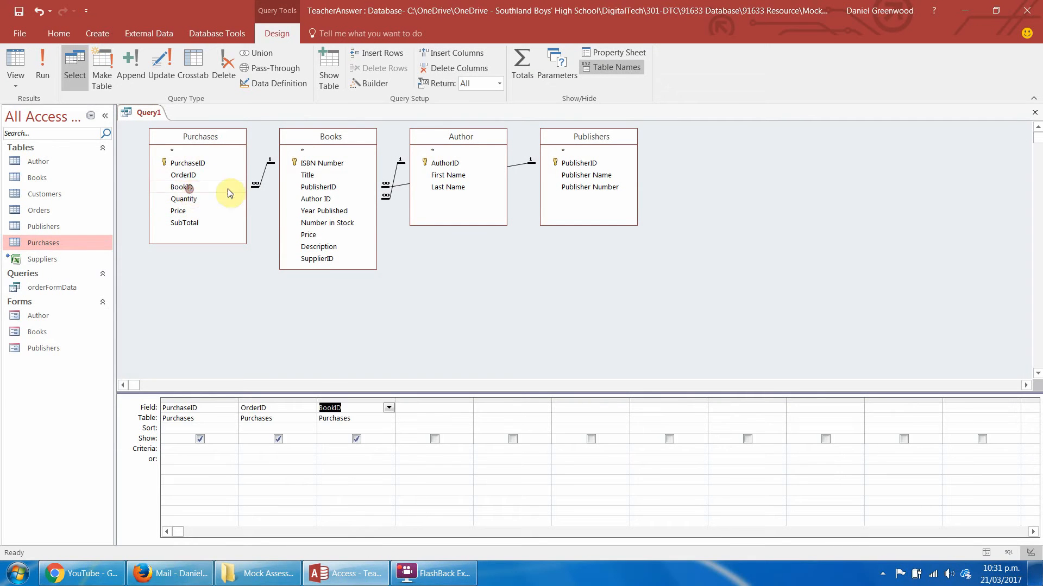
Add Title from Books, Publisher Name from Publishers, First Name and Last Name from Author, and Year Published and Number in Stock from Books.
left_click(307, 176)
double_click(307, 177)
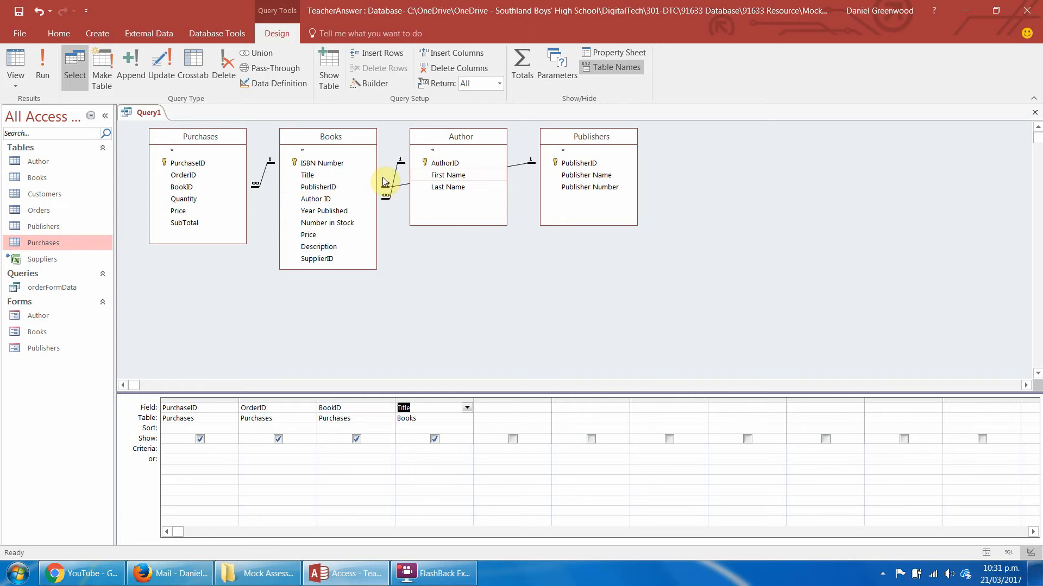
double_click(572, 175)
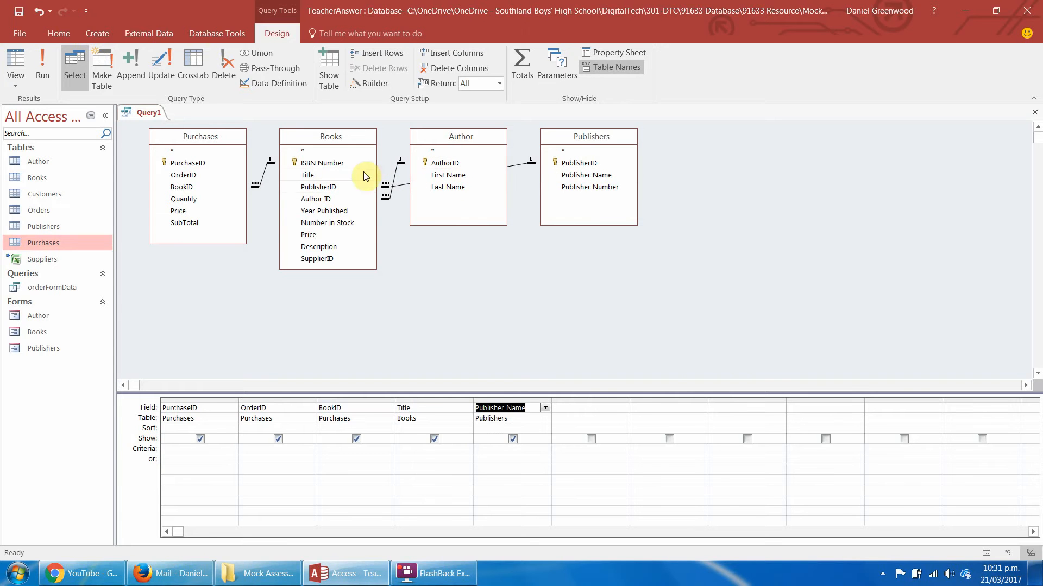
double_click(449, 176)
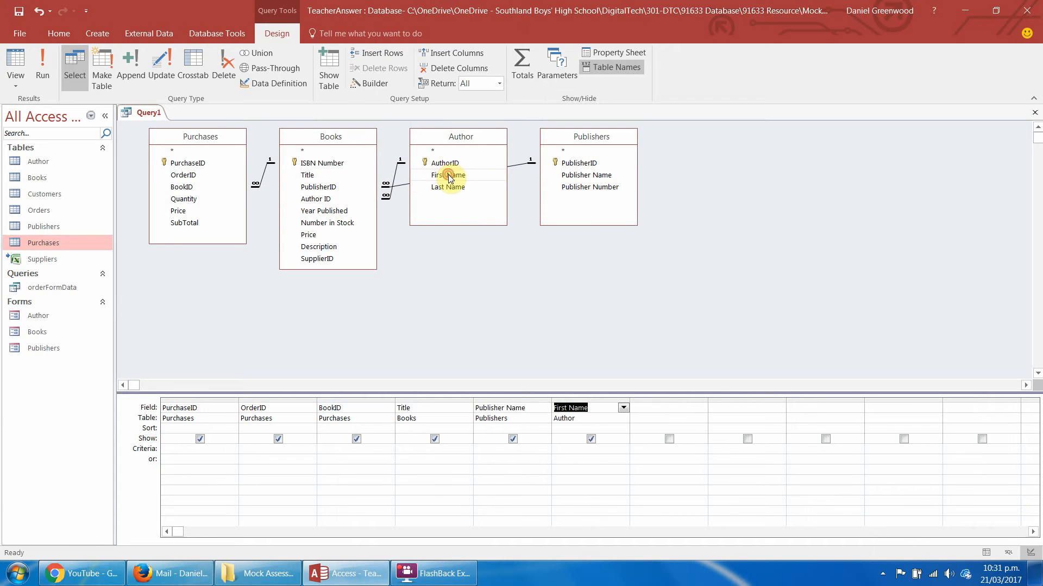
double_click(447, 188)
double_click(319, 213)
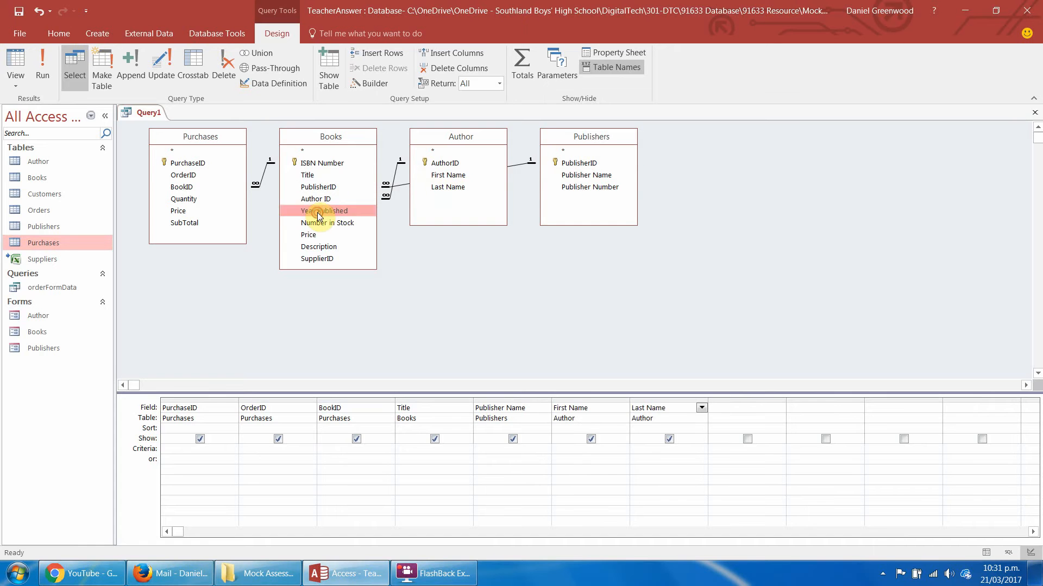
double_click(320, 224)
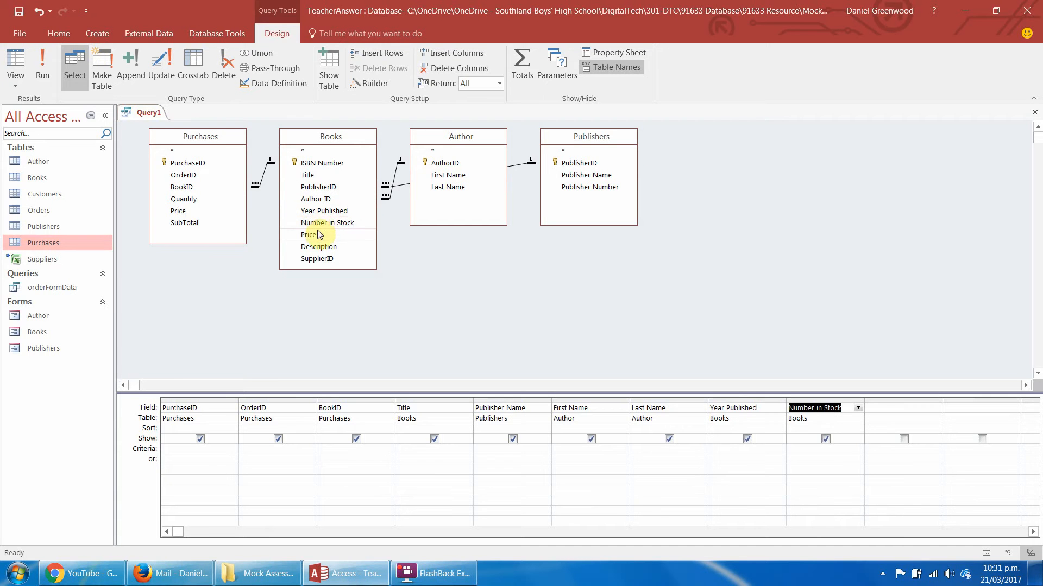
double_click(187, 200)
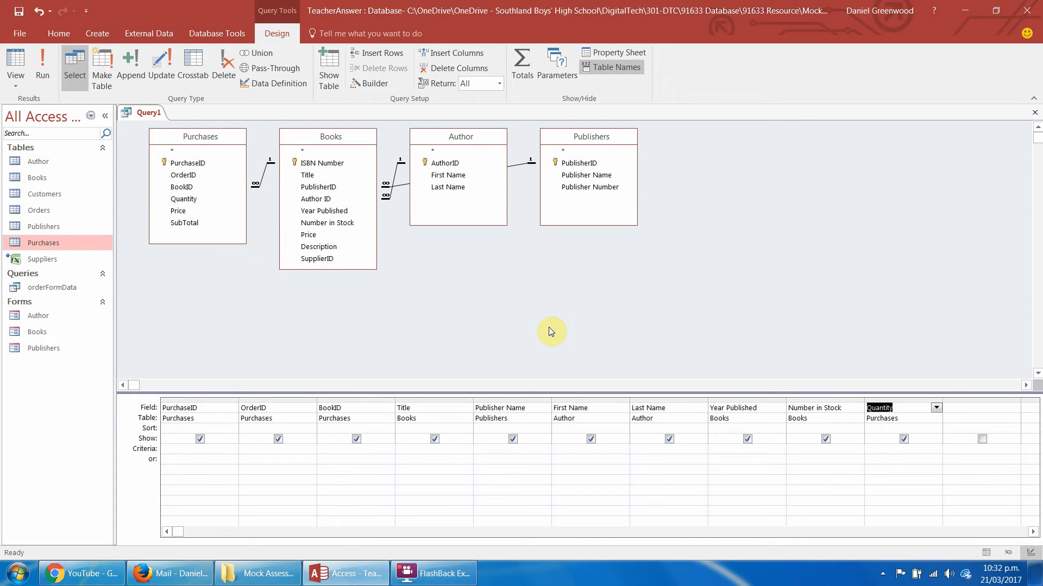
left_click(911, 402)
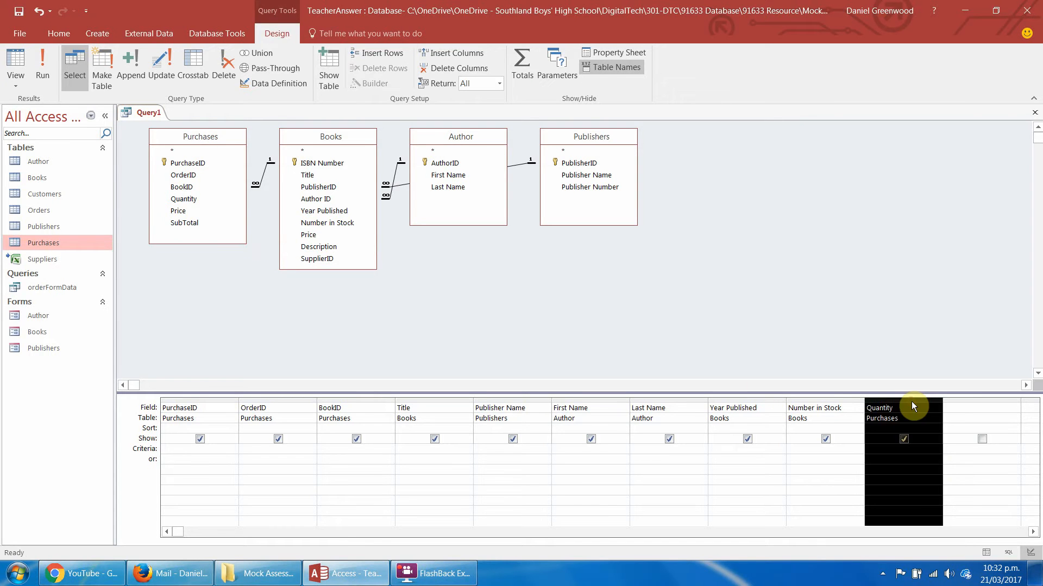
key("Delete")
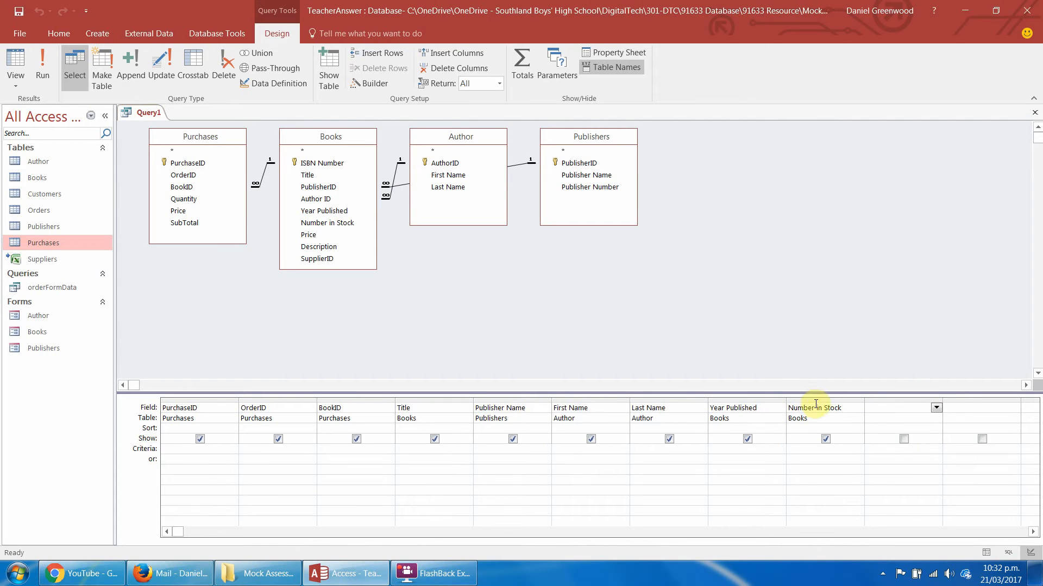
Add Description from the Books table and move its column ahead of Number in Stock.
double_click(315, 248)
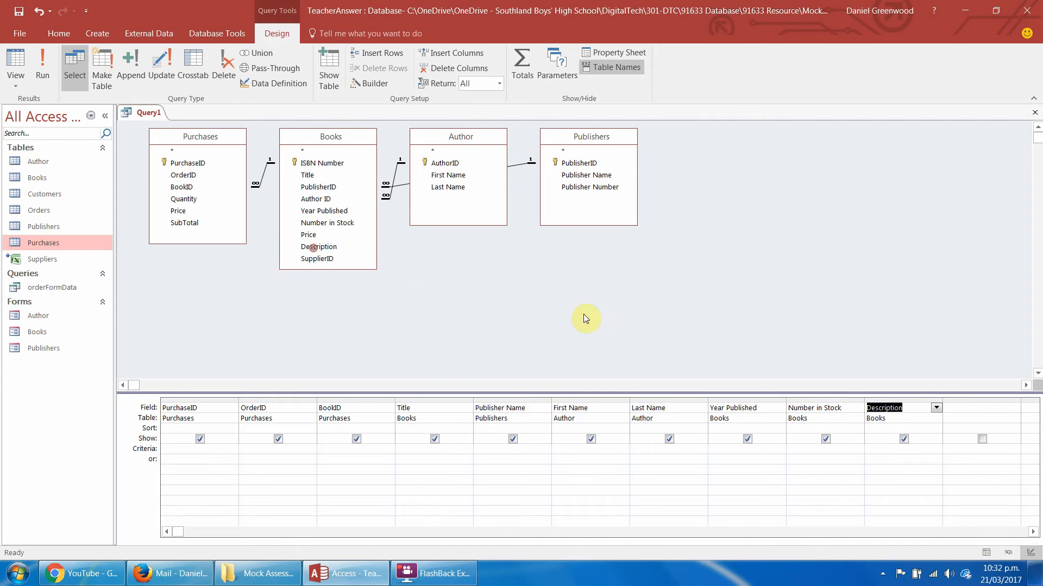
left_click(881, 401)
left_click_drag(880, 401, 792, 403)
left_click(907, 399)
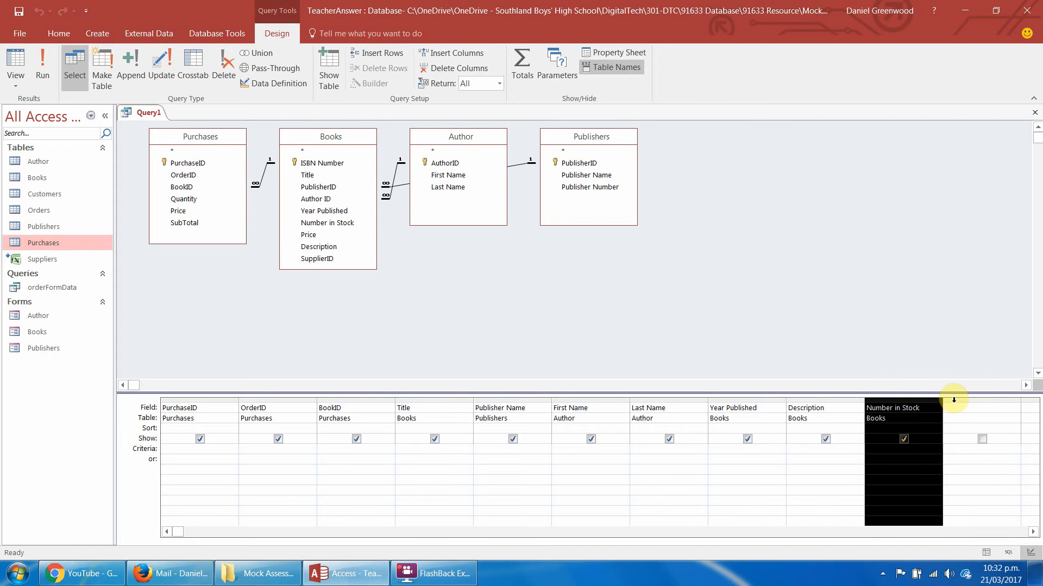
left_click(952, 400)
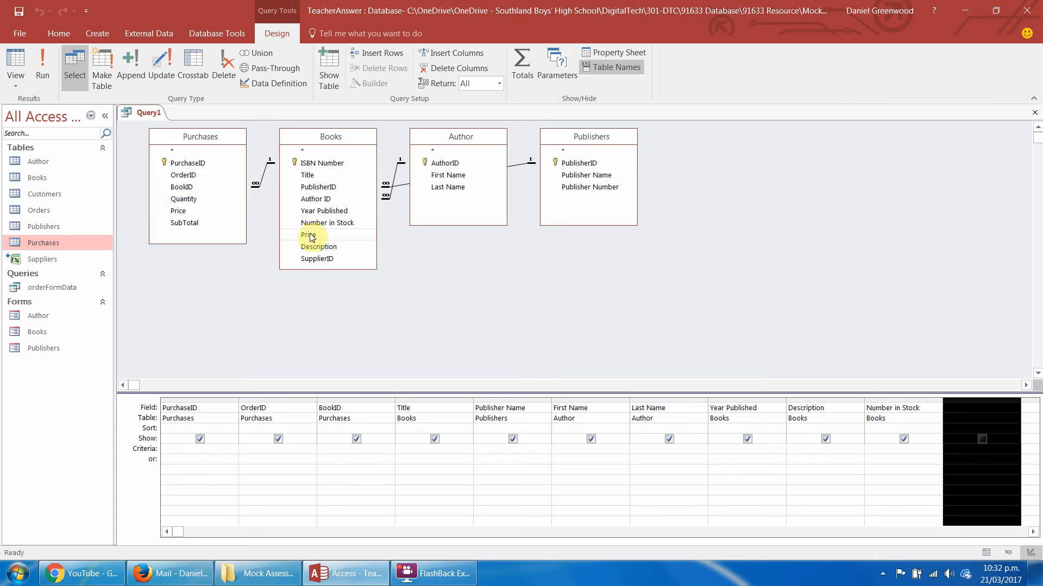
Add Price, Quantity and SubTotal from the Purchases table, placing Quantity ahead of Price.
double_click(180, 211)
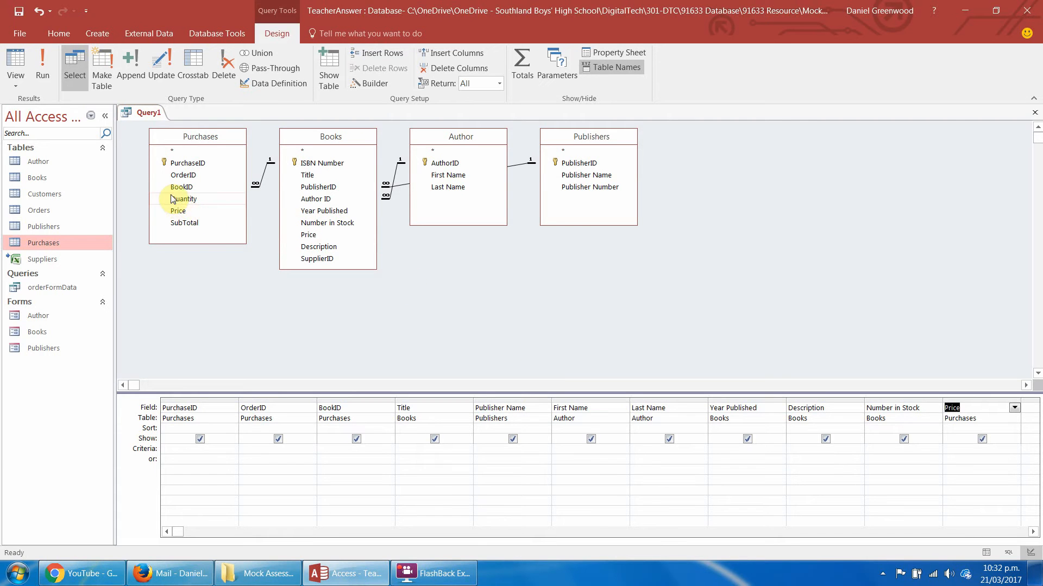
left_click_drag(176, 200, 953, 406)
left_click(1036, 400)
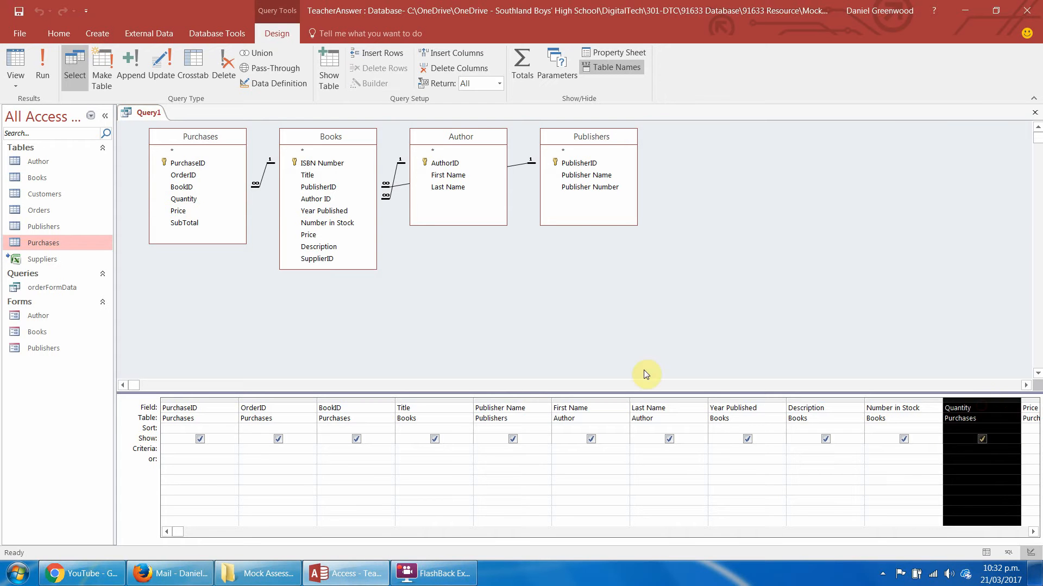
left_click(1029, 400)
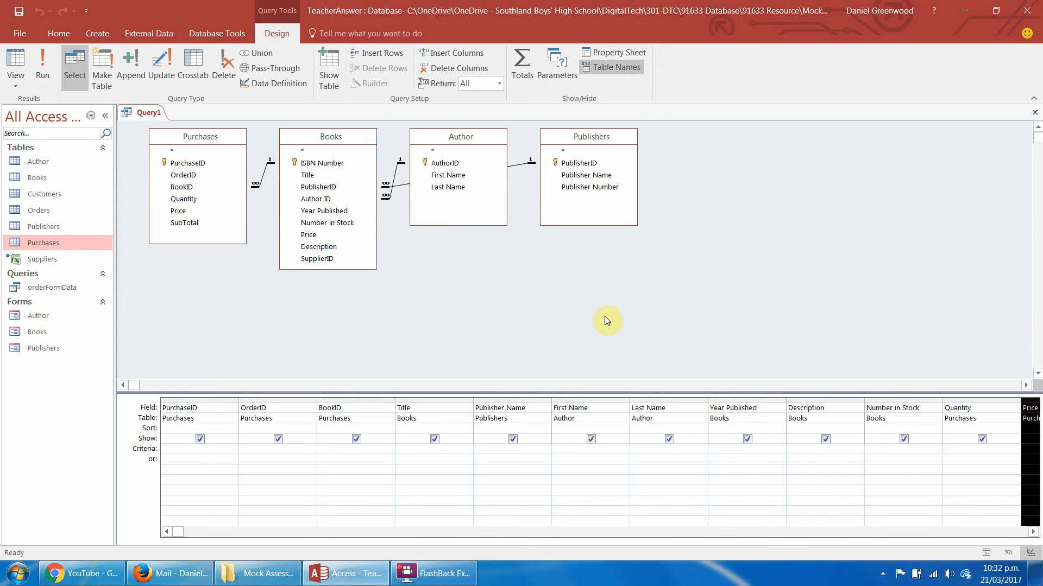
double_click(191, 225)
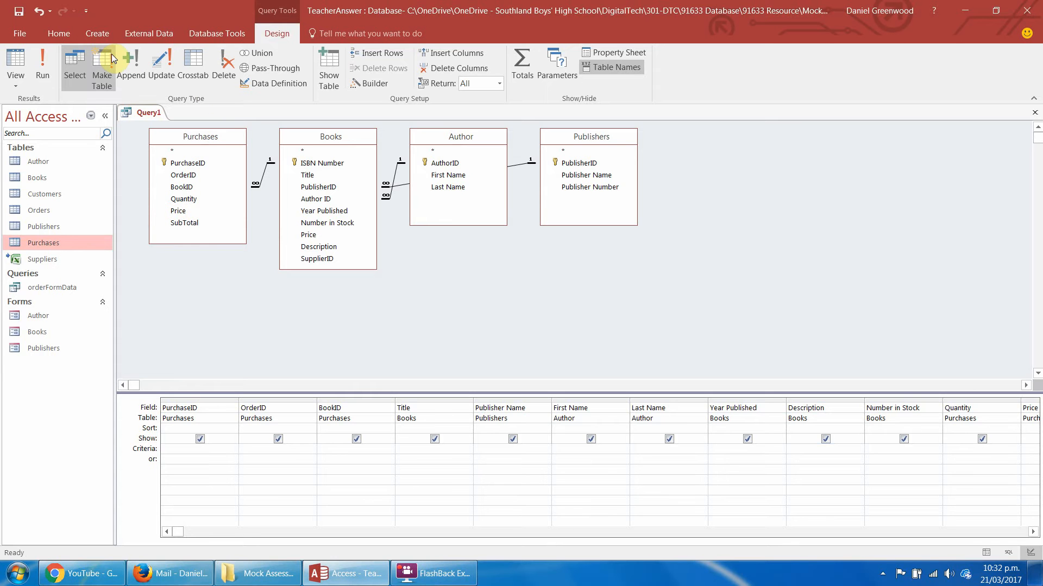
Run the query to check its records, and close it, saving it under the name purchasesFormData.
left_click(42, 66)
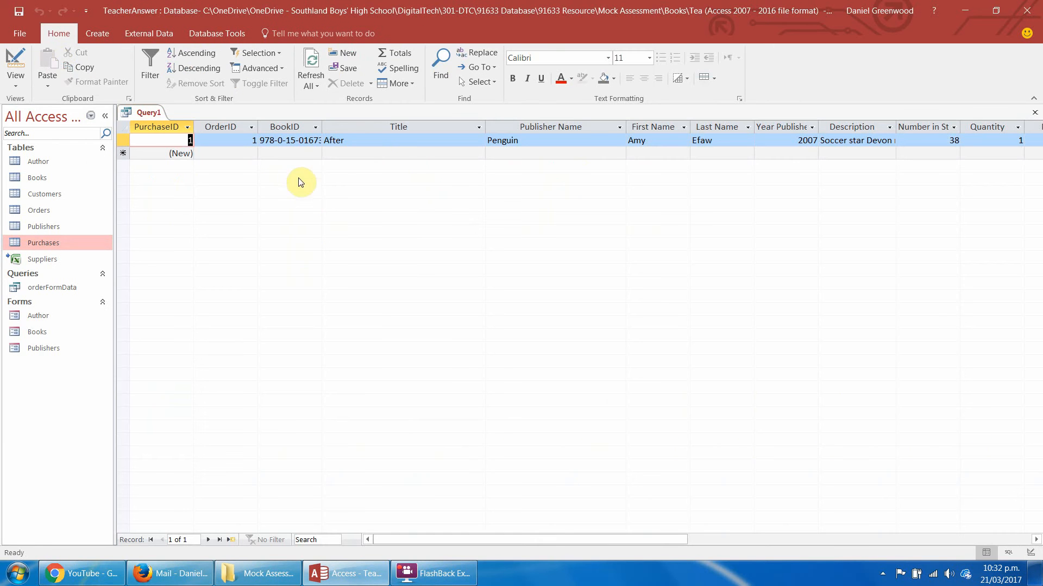
left_click_drag(421, 539, 357, 539)
right_click(145, 112)
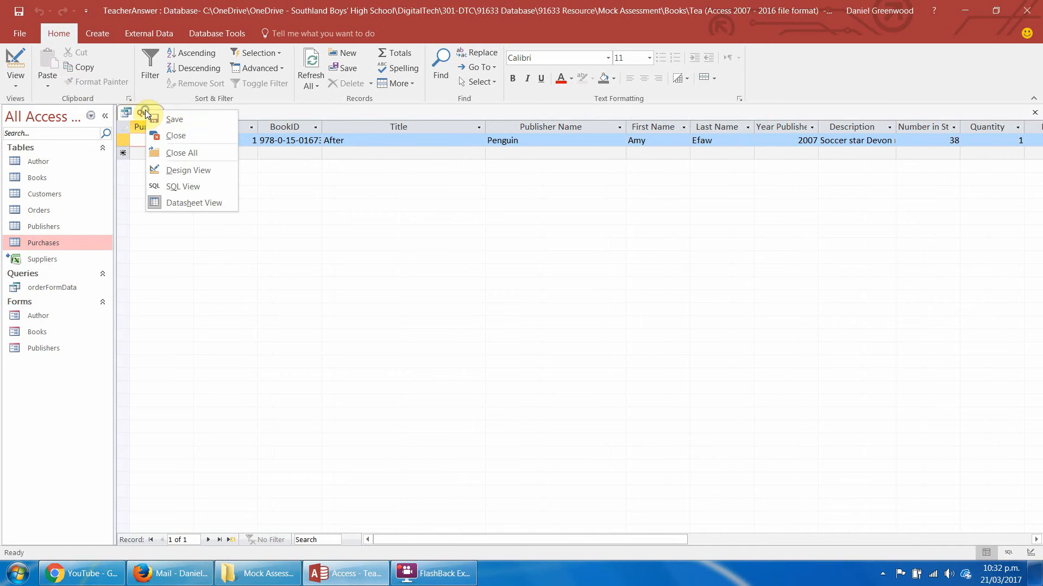
left_click(177, 139)
key("Return")
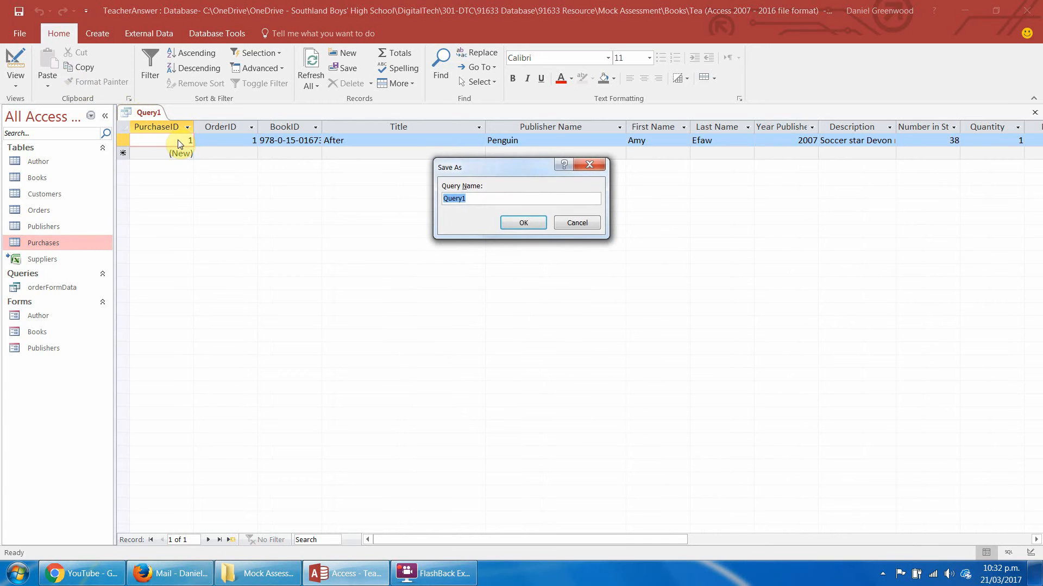
type("purchasesFormData")
key("Return")
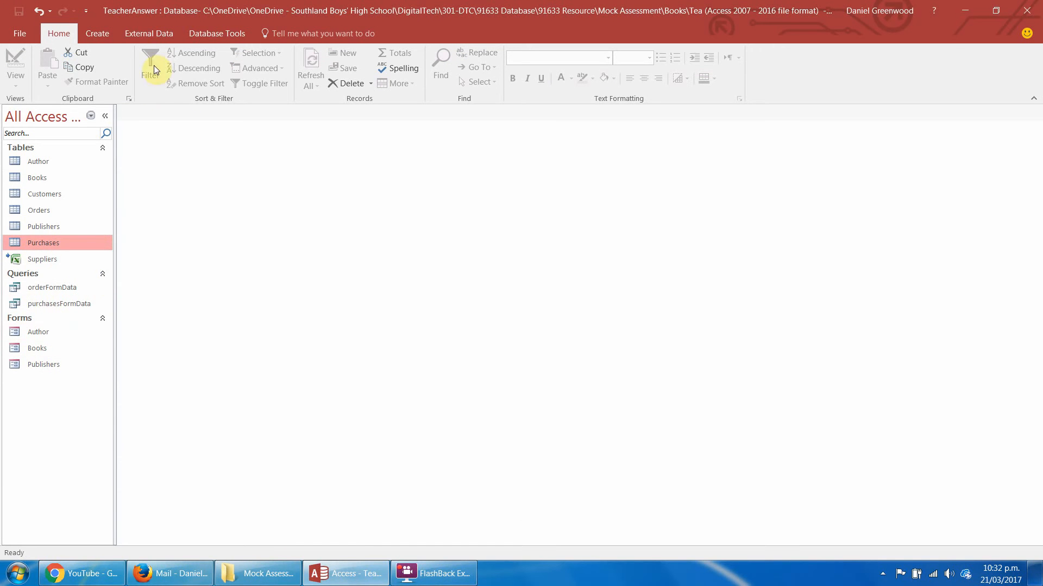
Start a form with the Form Wizard and include all fields of the orderFormData query.
left_click(111, 37)
left_click(332, 53)
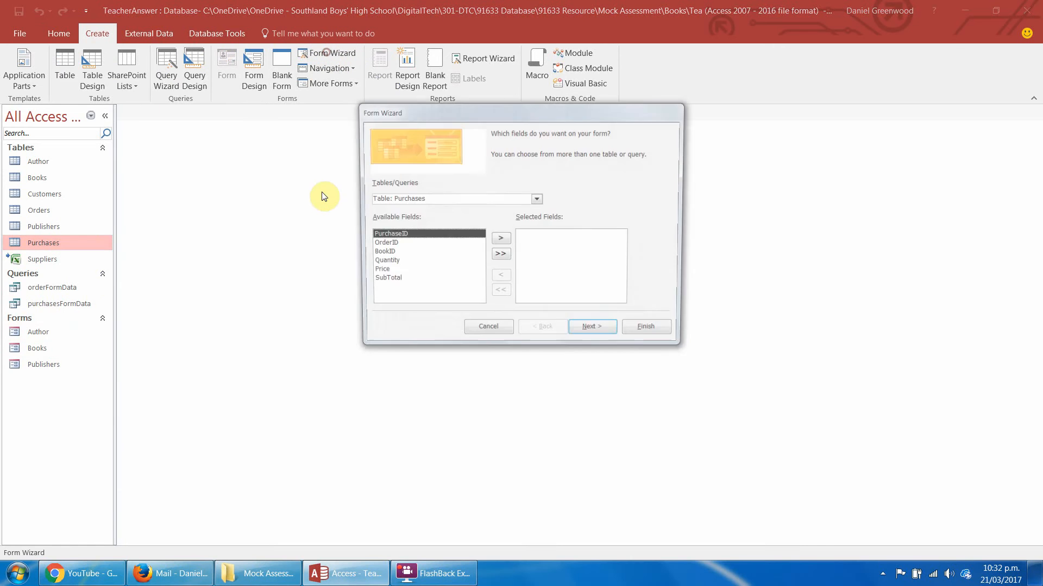
left_click(537, 199)
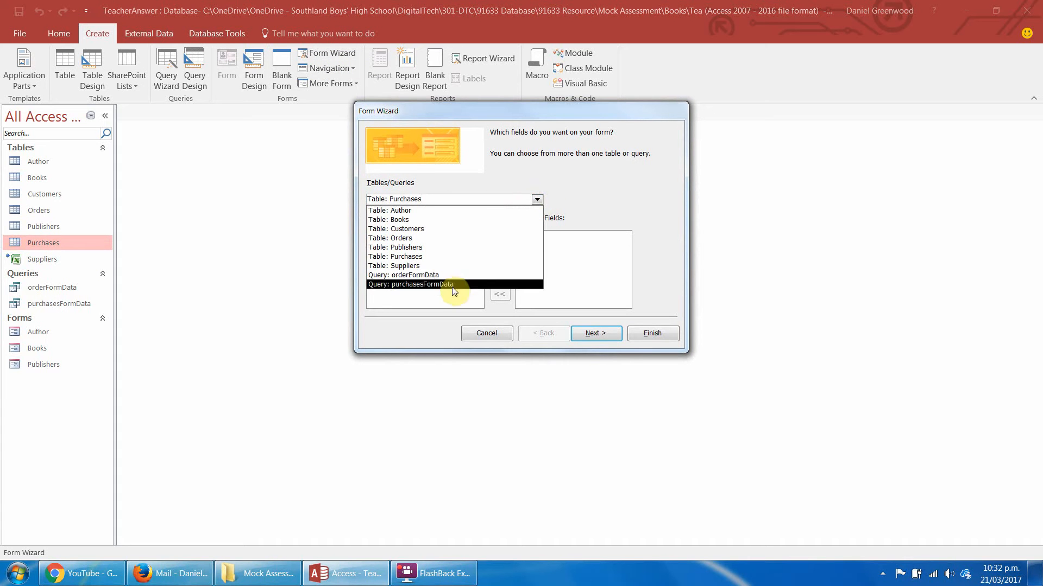
left_click(423, 275)
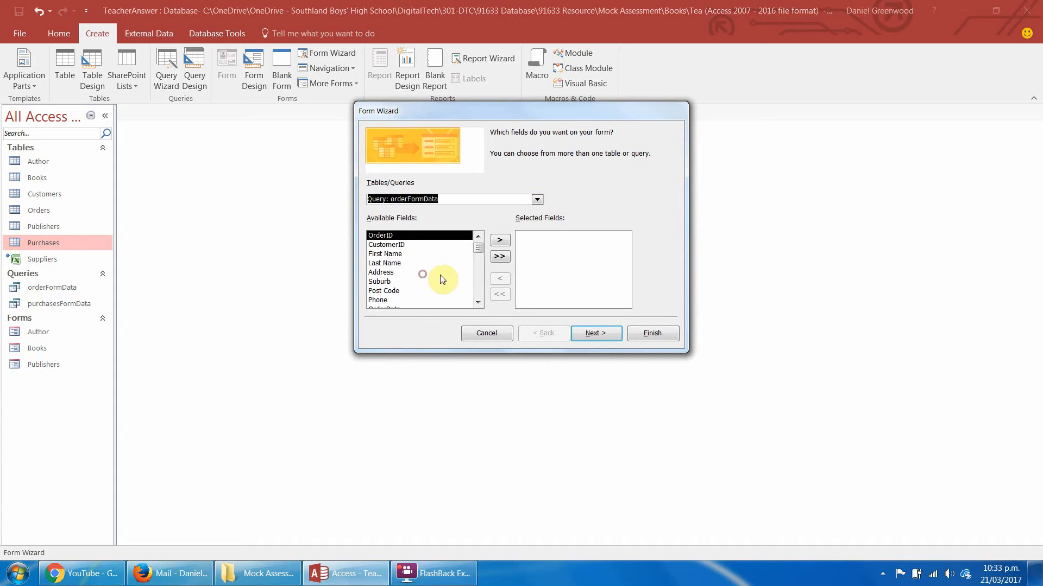
left_click(500, 257)
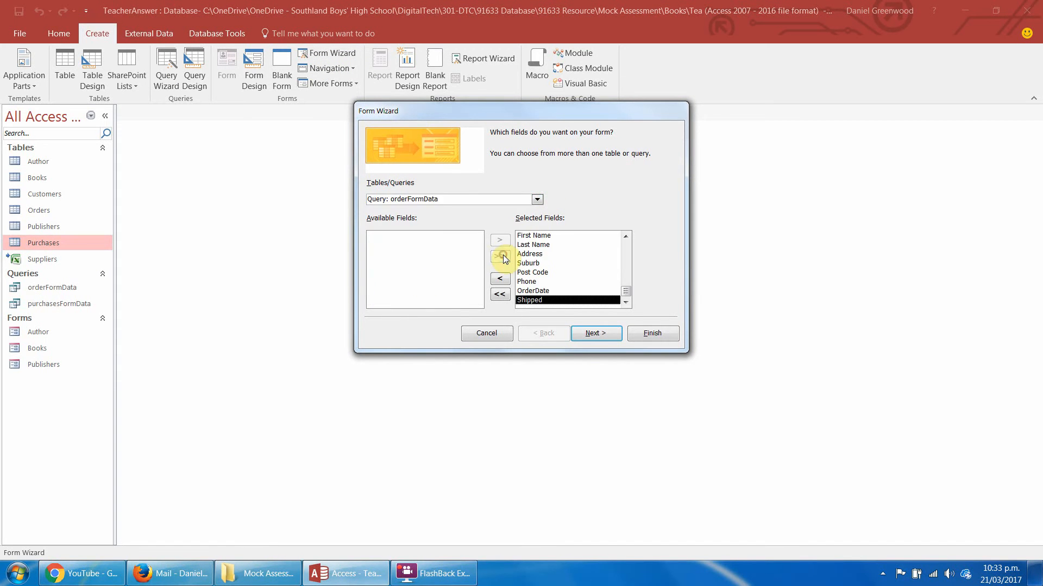
Include all fields of the purchasesFormData query in the form as well.
left_click(537, 199)
left_click(451, 285)
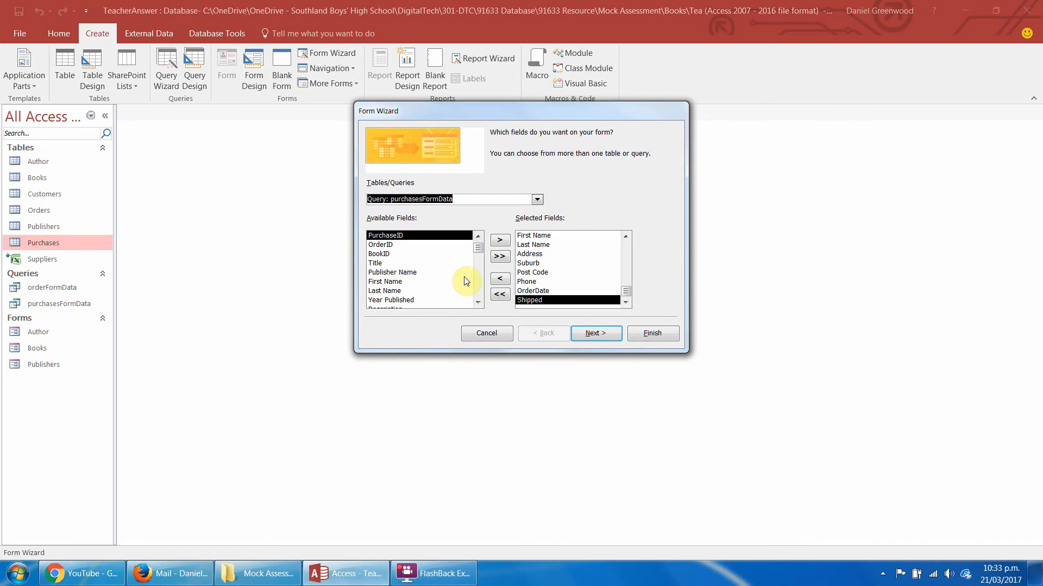
left_click(501, 256)
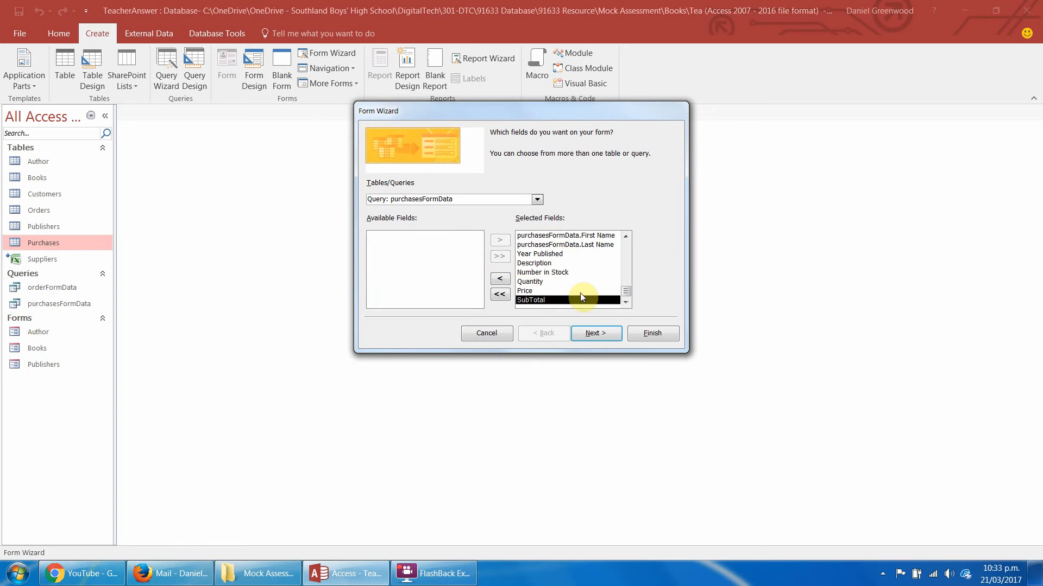
Have the form show its data by orderFormData with a subform in Datasheet layout.
left_click(592, 333)
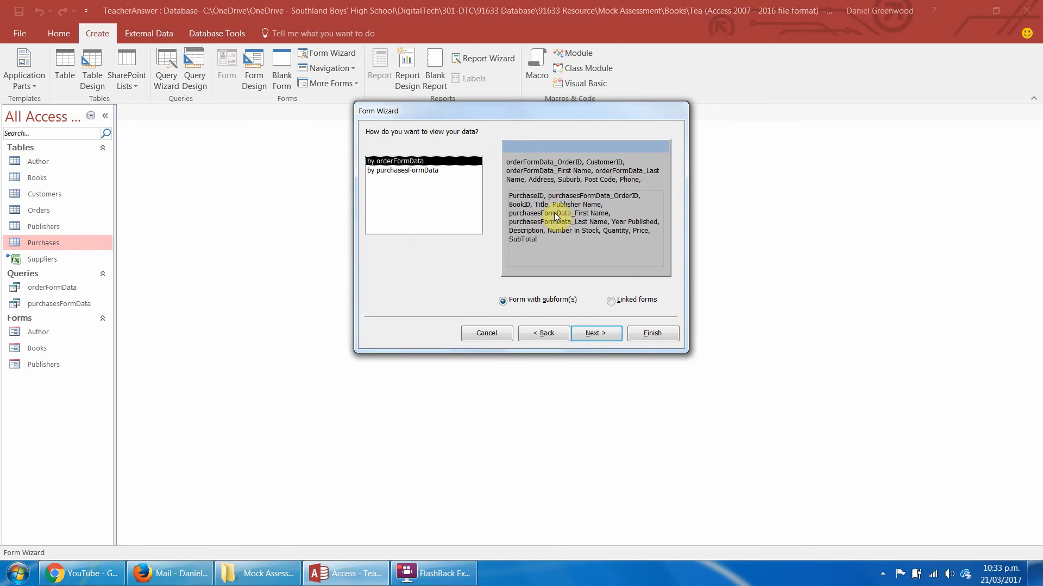
left_click(594, 335)
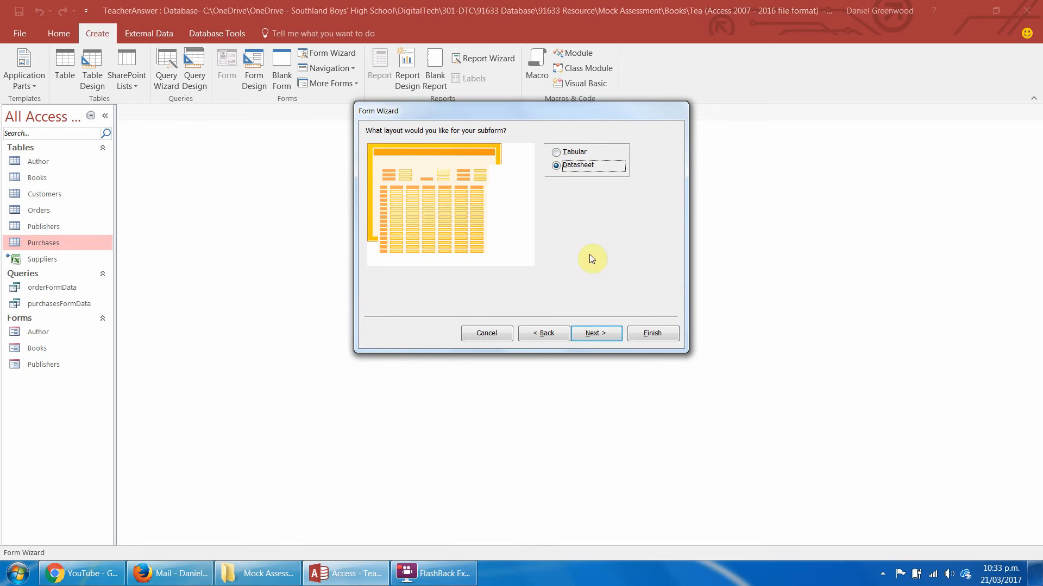
left_click(614, 332)
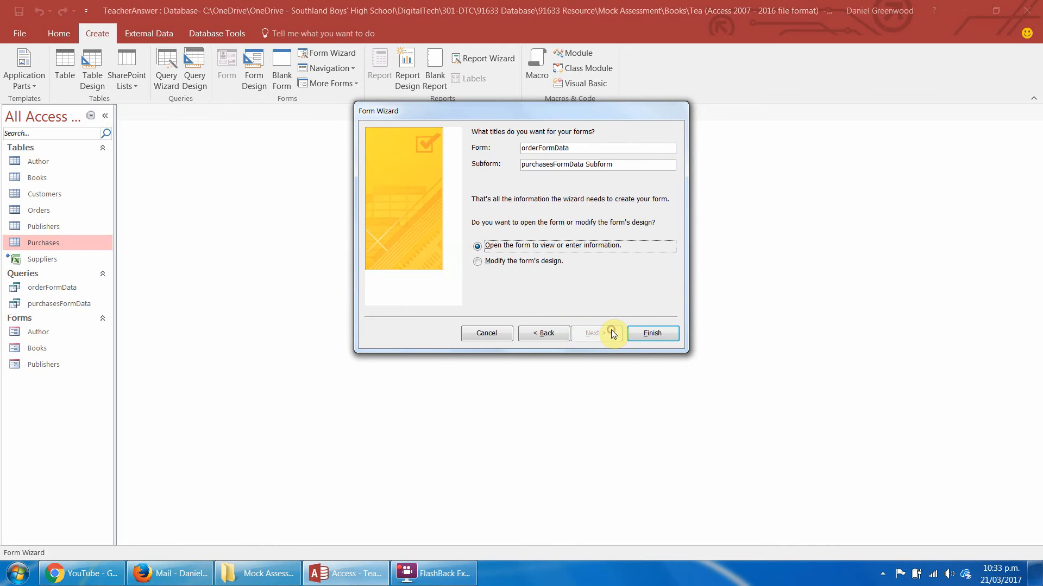
left_click(547, 333)
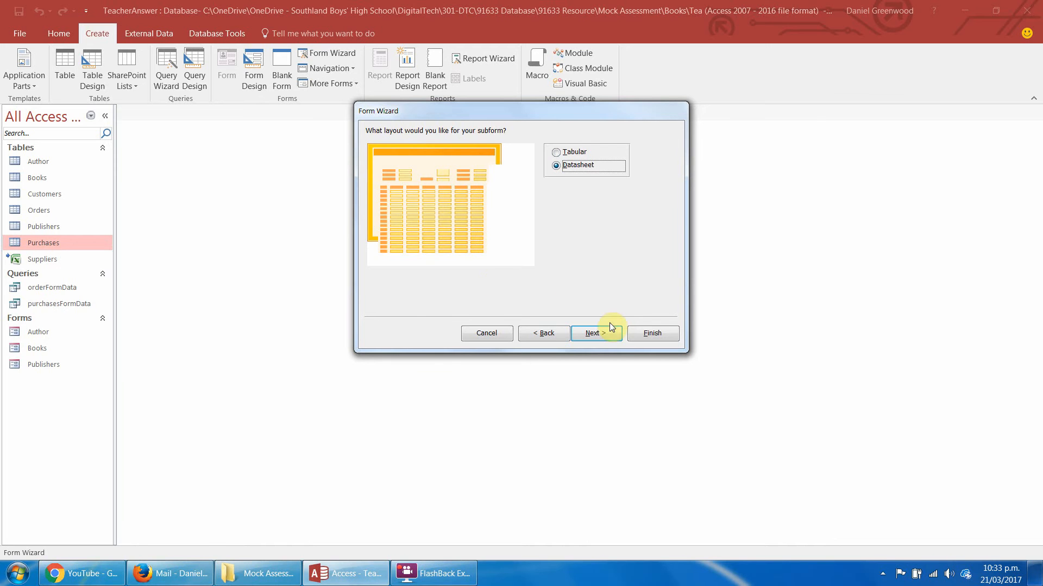
left_click(602, 337)
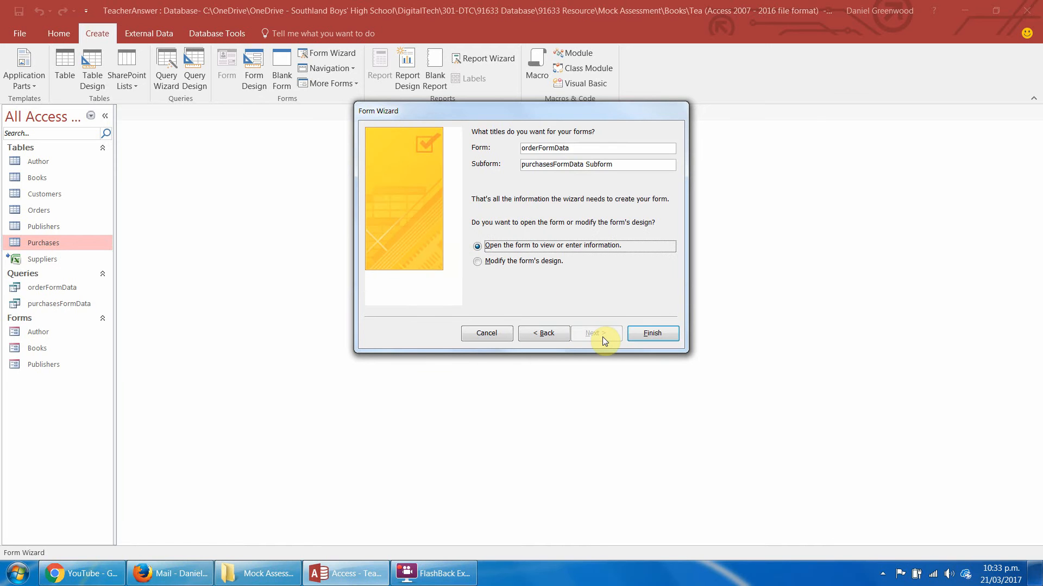
Title the main form Order in the Form Wizard.
double_click(573, 150)
type("Orfde")
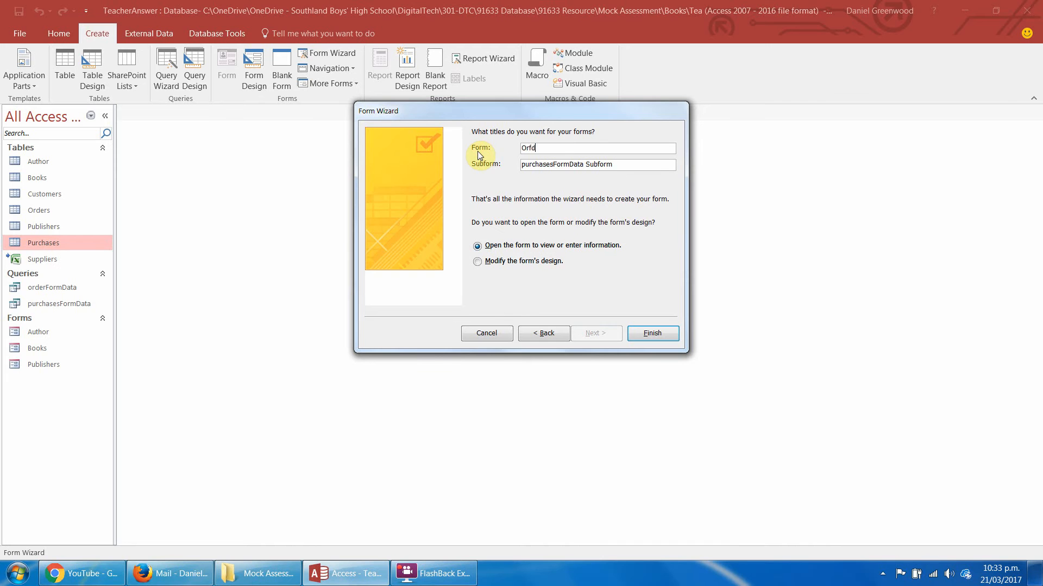
key("BackSpace")
key("BackSpace")
key("BackSpace")
type("der")
Title the subform Purchases subform and finish the wizard with the form opened for viewing.
left_click_drag(620, 164, 552, 166)
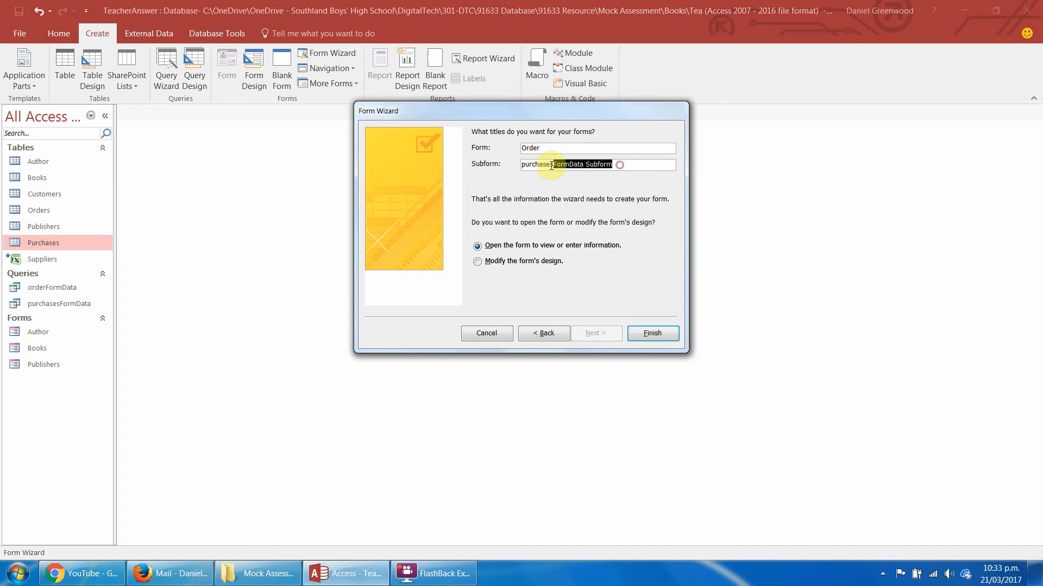
key("BackSpace")
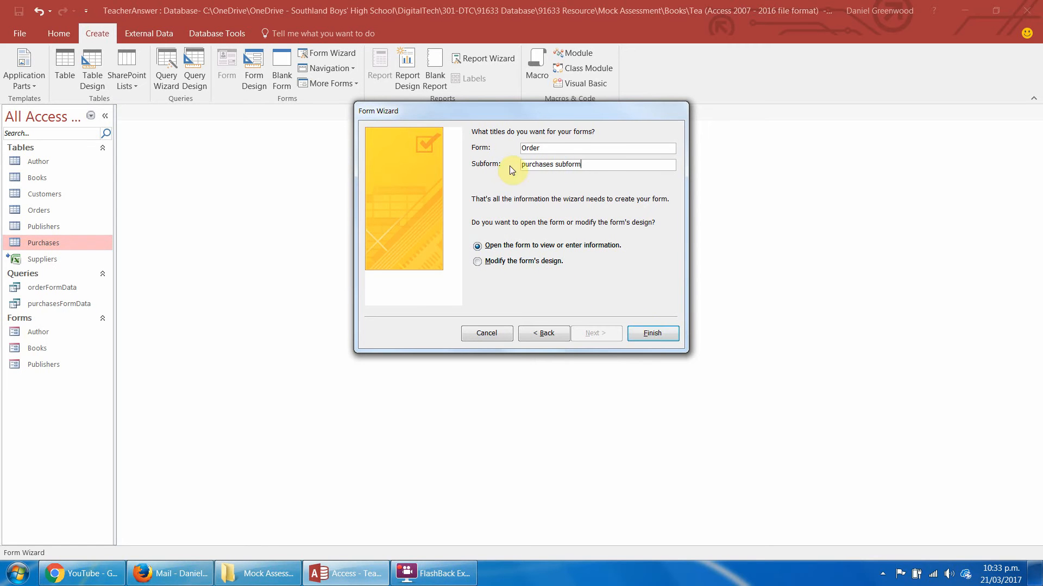
type("P")
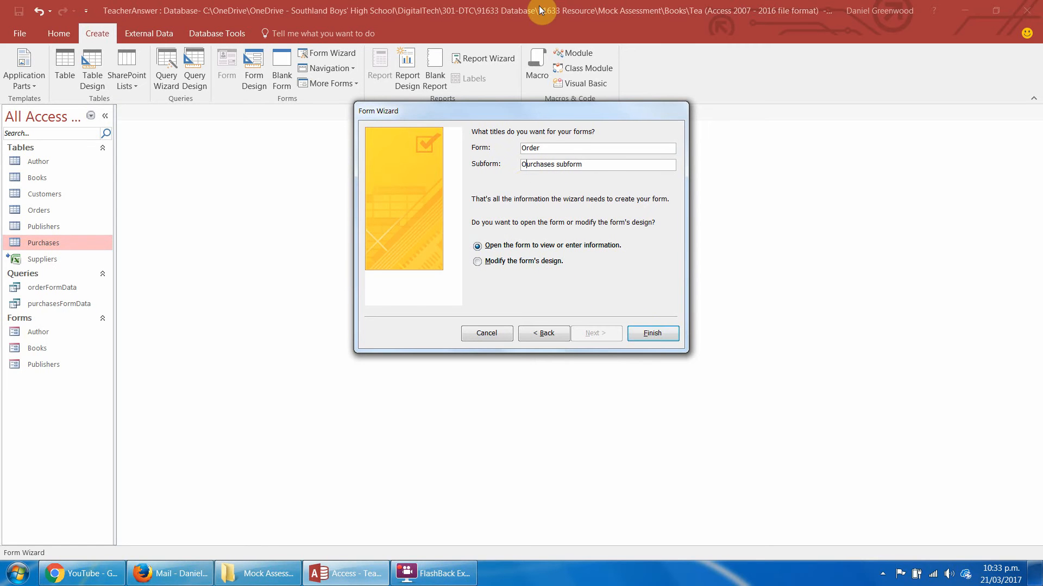
key("Delete")
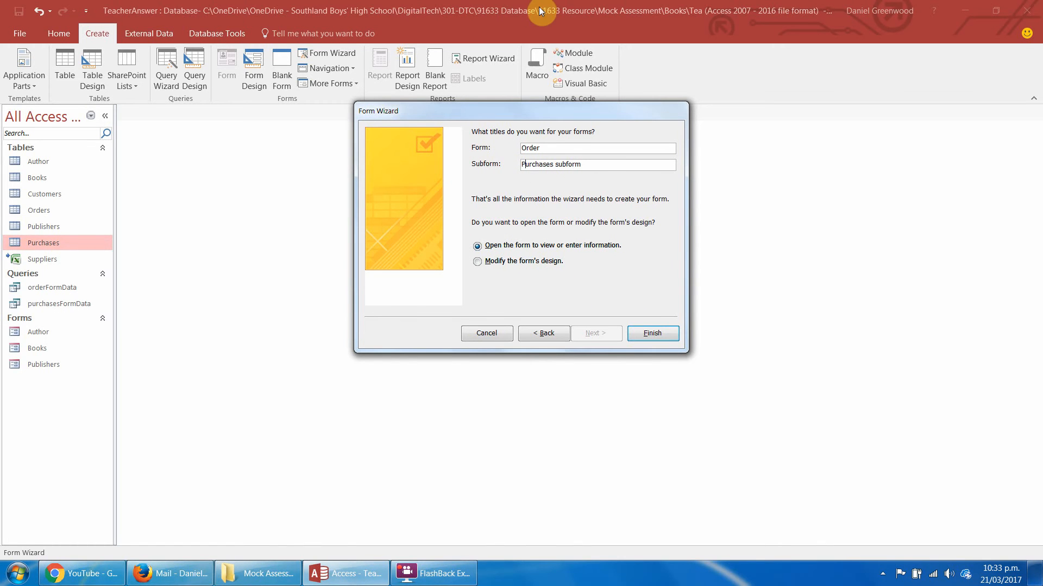
left_click(651, 333)
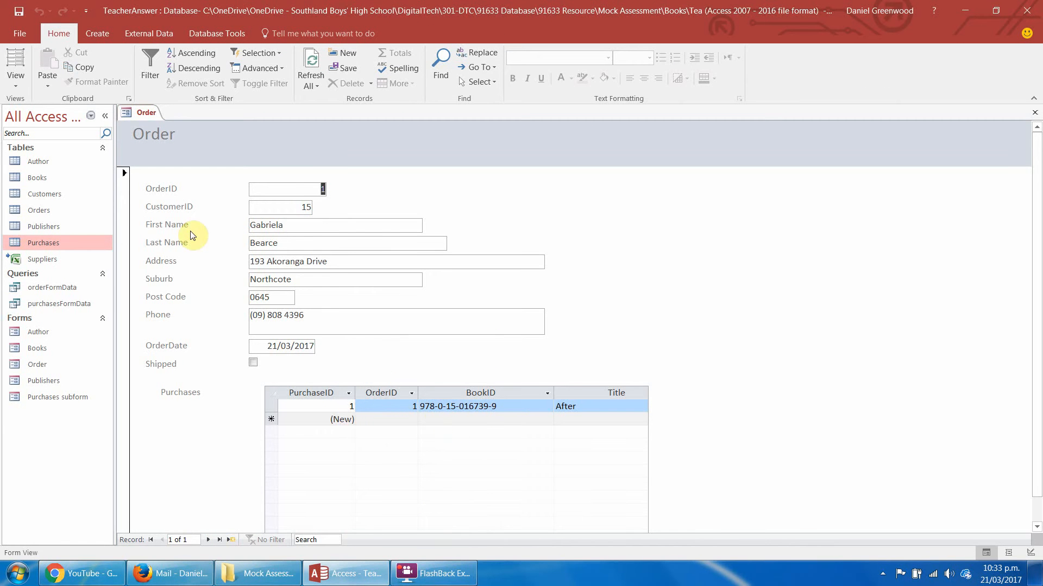
Switch the Order form to Design View and delete the Purchases label beside the subform.
left_click(17, 87)
left_click(33, 163)
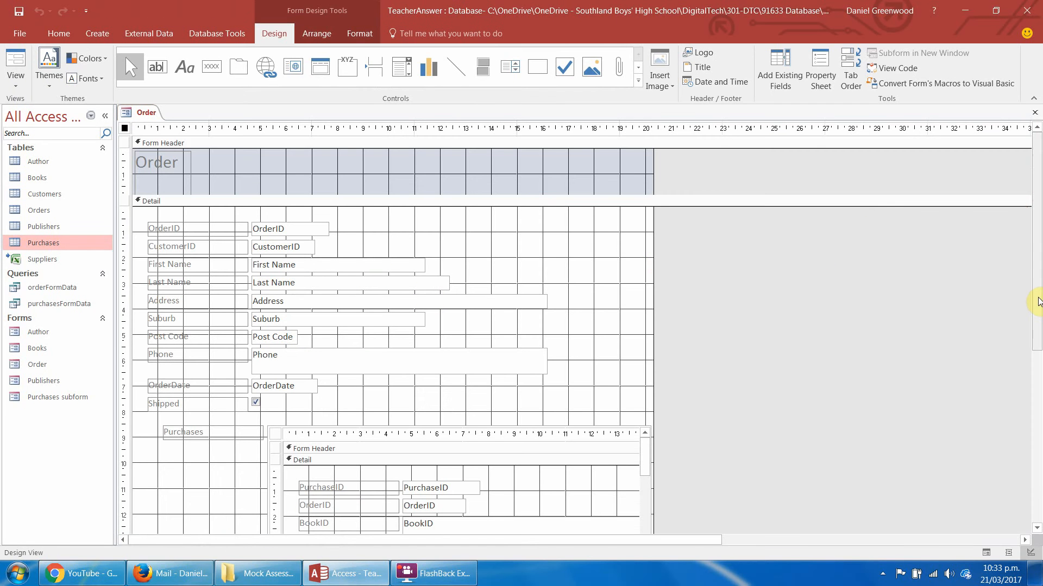
left_click_drag(1038, 298, 1037, 358)
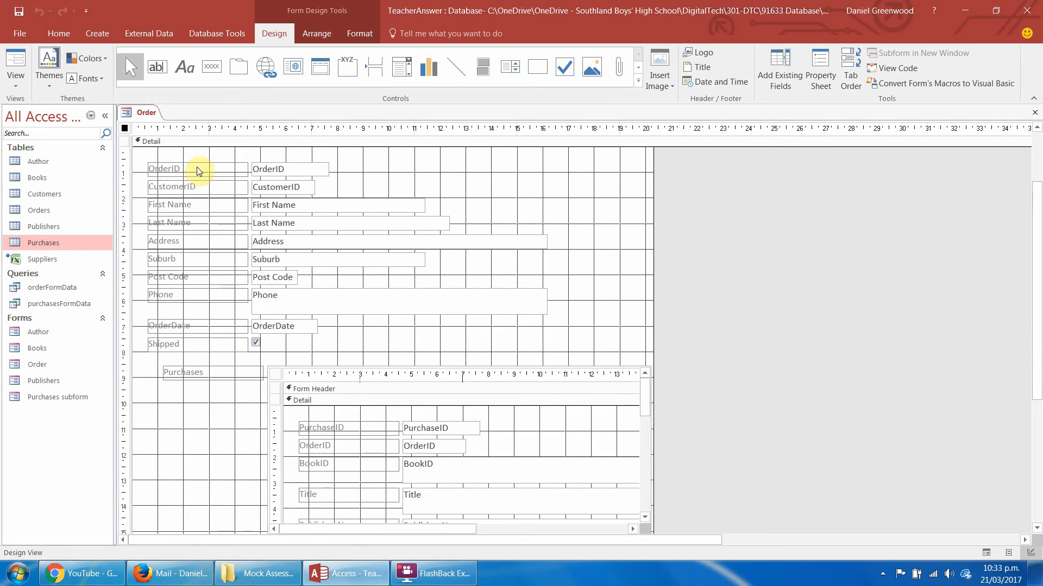
left_click(368, 184)
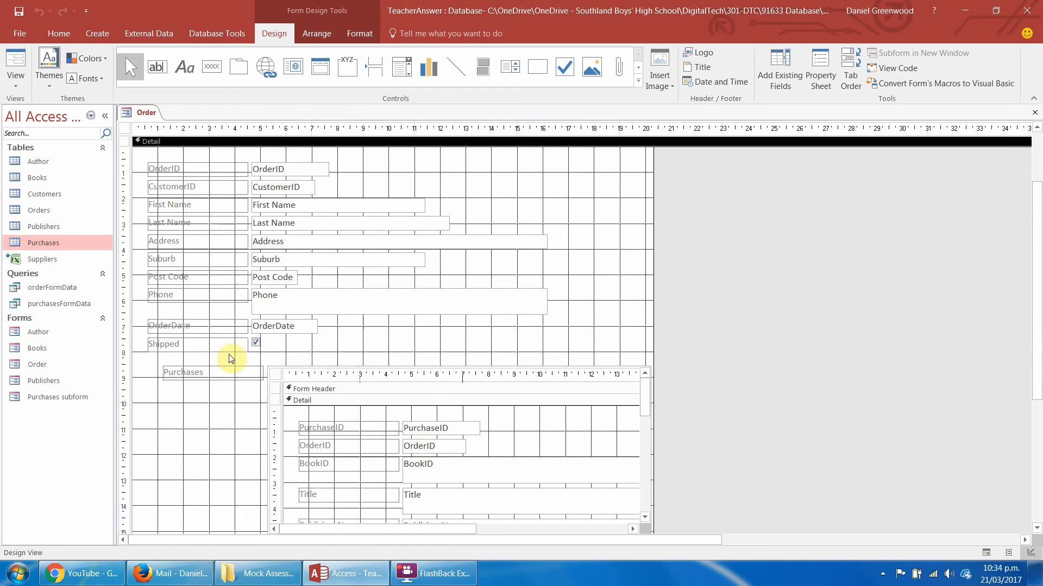
left_click(221, 370)
key("Delete")
Move the purchases subform down to about the 12 cm mark and align its left edge with the field labels.
left_click(303, 365)
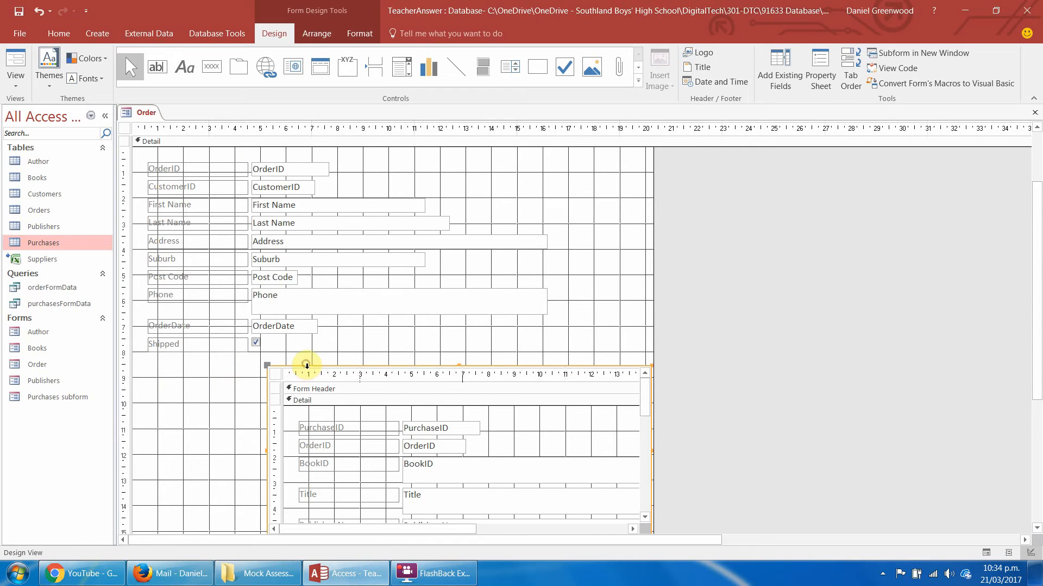
left_click_drag(311, 368, 191, 447)
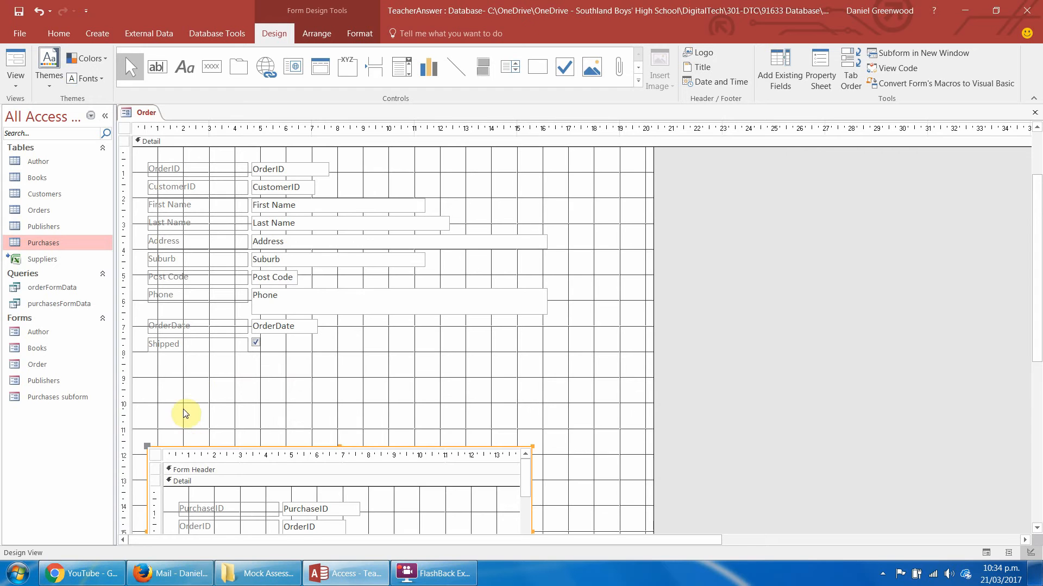
left_click(184, 389)
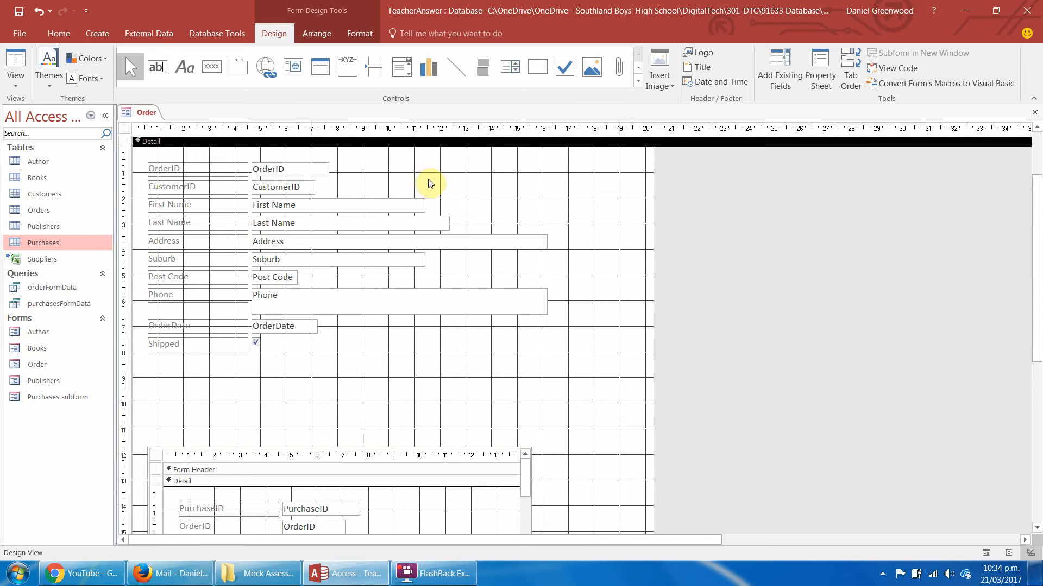
Move all fields from CustomerID to Shipped down together, leaving a gap below OrderID.
left_click_drag(431, 188, 186, 357)
key("Down")
key("Down")
key("Down")
key("Down")
key("Down")
key("Down")
key("Down")
key("Down")
key("Down")
key("Down")
key("Down")
key("Down")
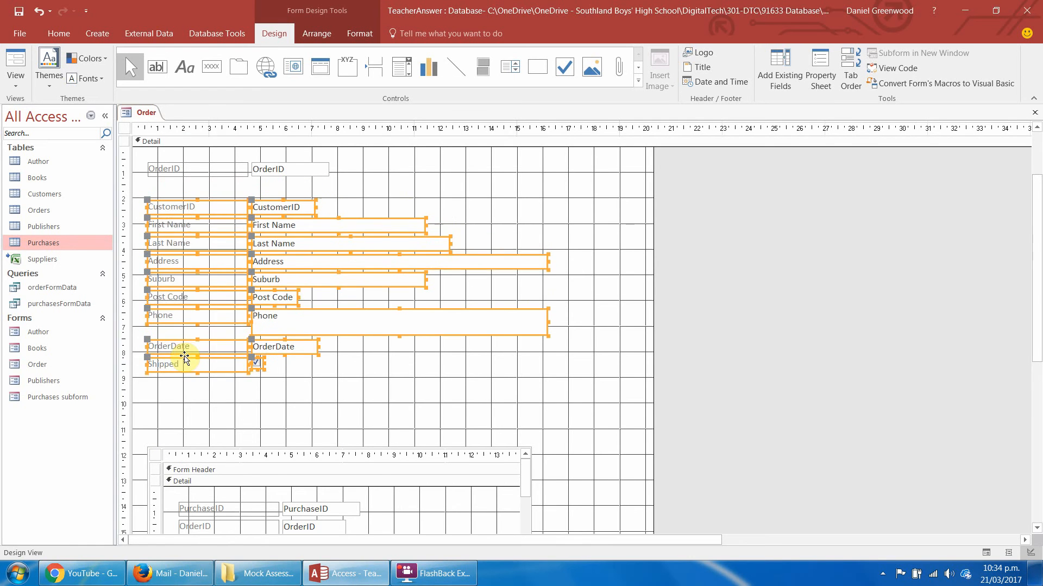
left_click(409, 195)
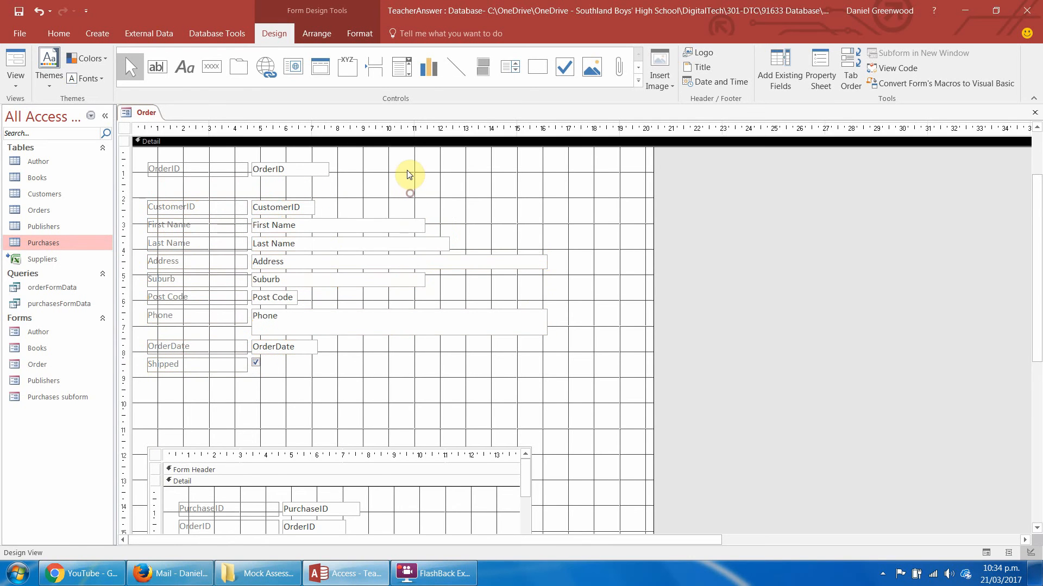
Move all the order and customer fields, including OrderID, down together by about 1 cm, keeping them above the subform.
left_click_drag(406, 167, 175, 445)
key("Down")
key("Down")
key("Down")
key("Down")
key("Down")
key("Down")
key("Down")
key("Down")
key("Down")
key("Down")
key("Down")
key("Down")
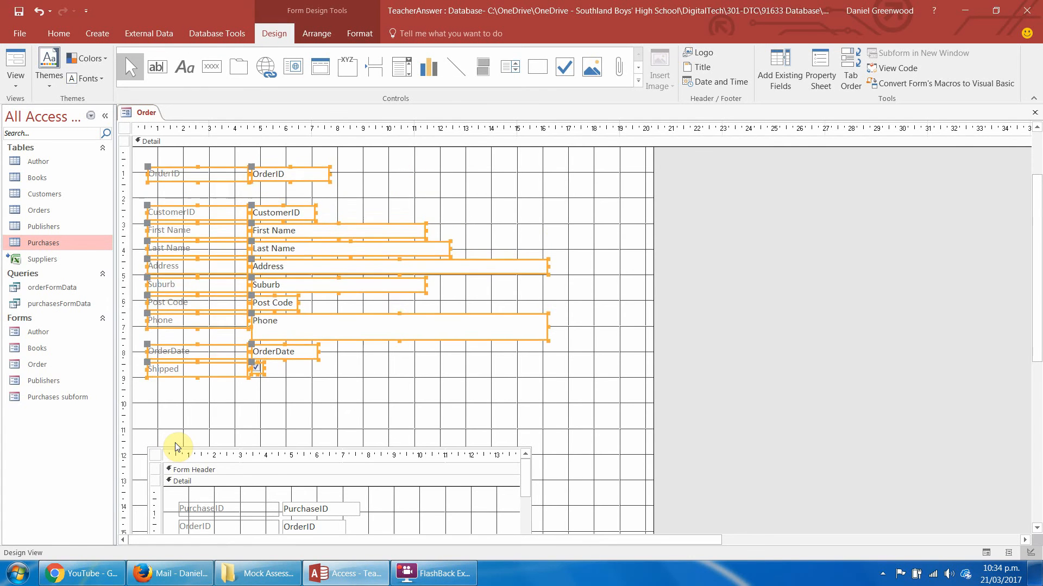
key("Down")
key("Down")
key("Down")
key("Down")
key("Down")
key("Down")
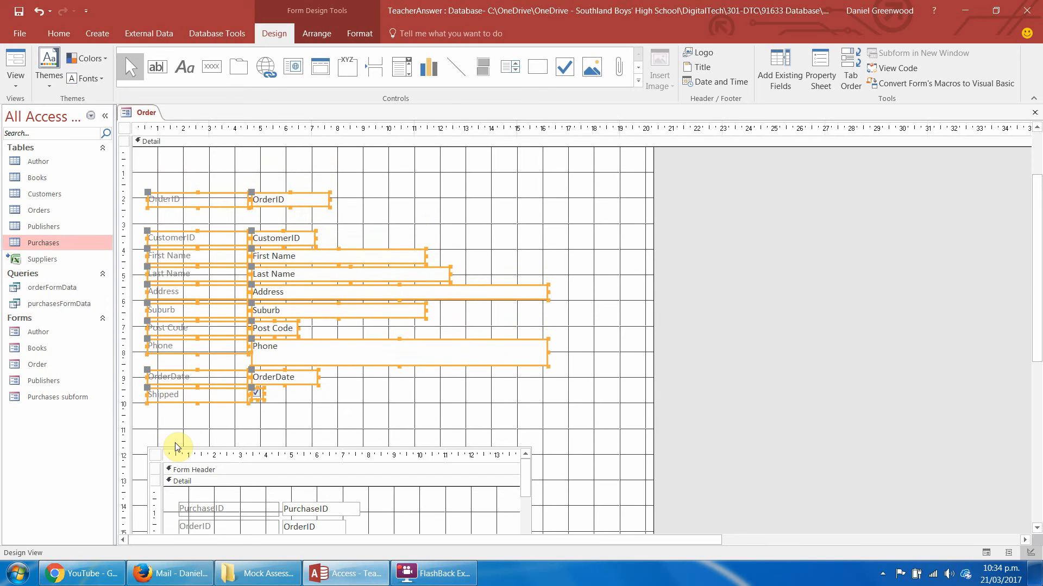
left_click(375, 400)
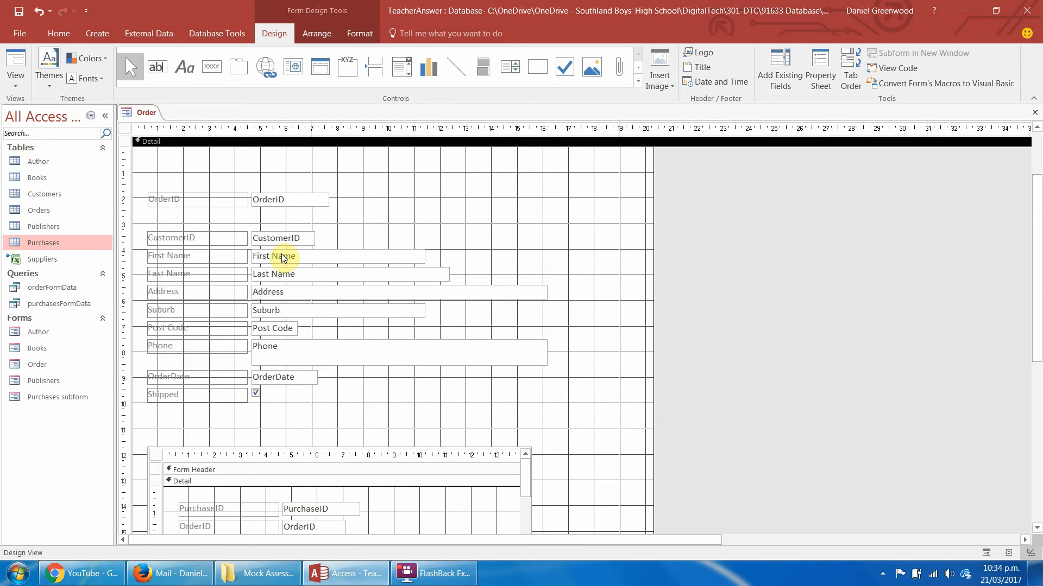
Shorten the Phone, Suburb, First Name and Last Name boxes to end at the 10 cm mark, with Phone one line high.
left_click(284, 347)
left_click_drag(546, 365, 387, 354)
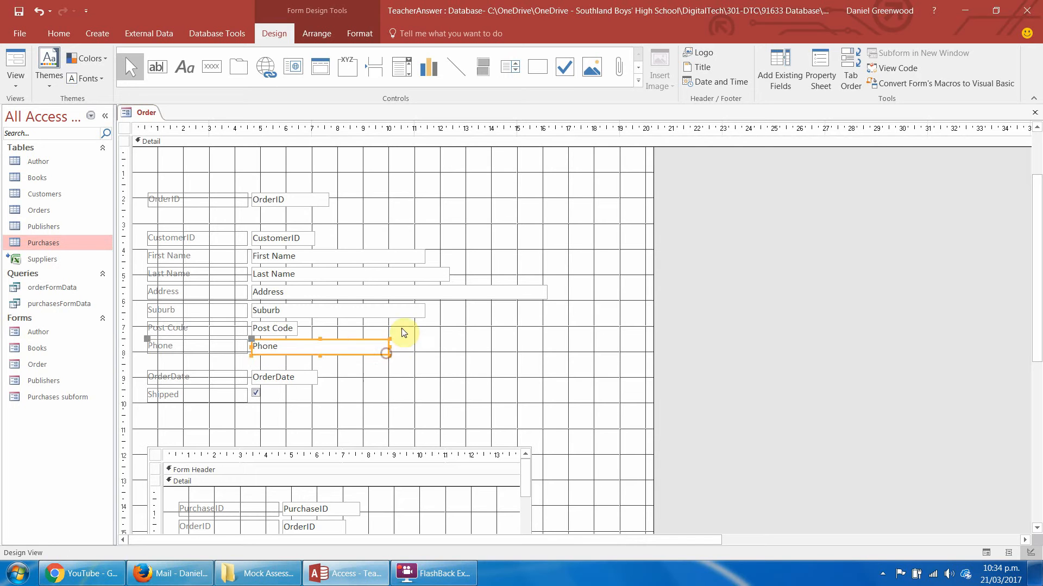
left_click(403, 305)
left_click_drag(426, 311, 390, 312)
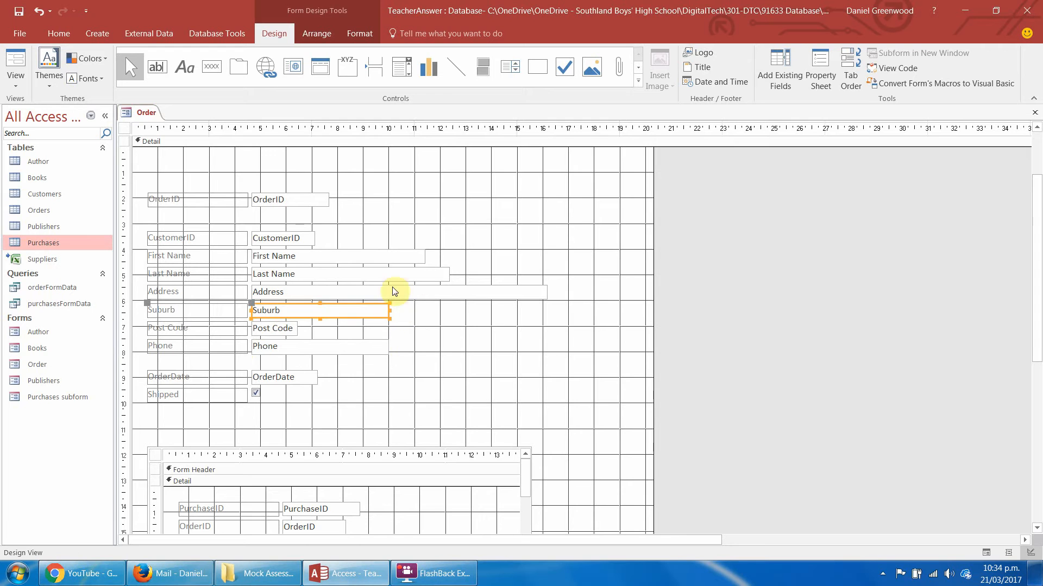
left_click(402, 260)
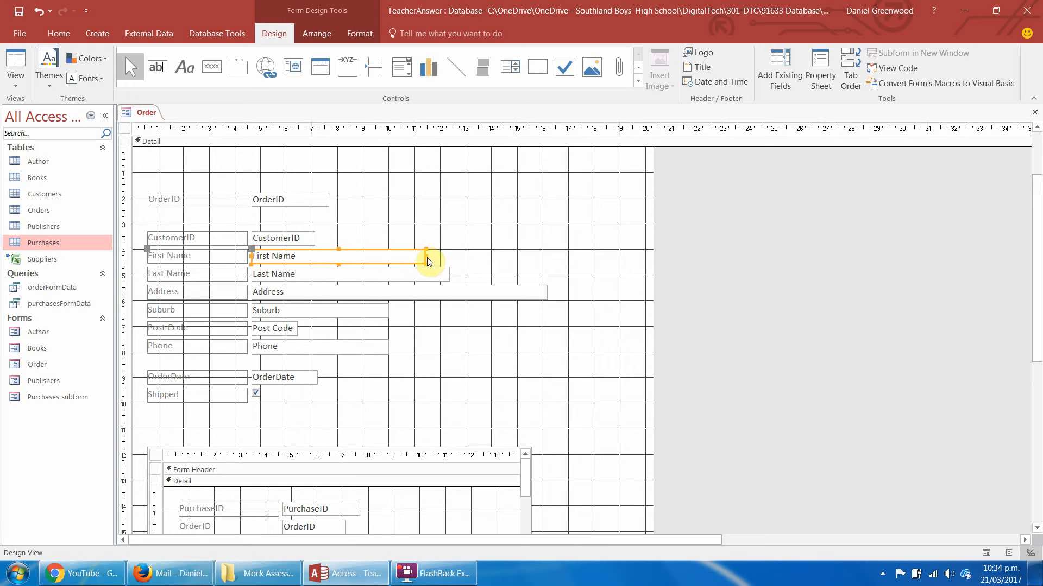
left_click_drag(425, 255, 389, 258)
left_click(429, 278)
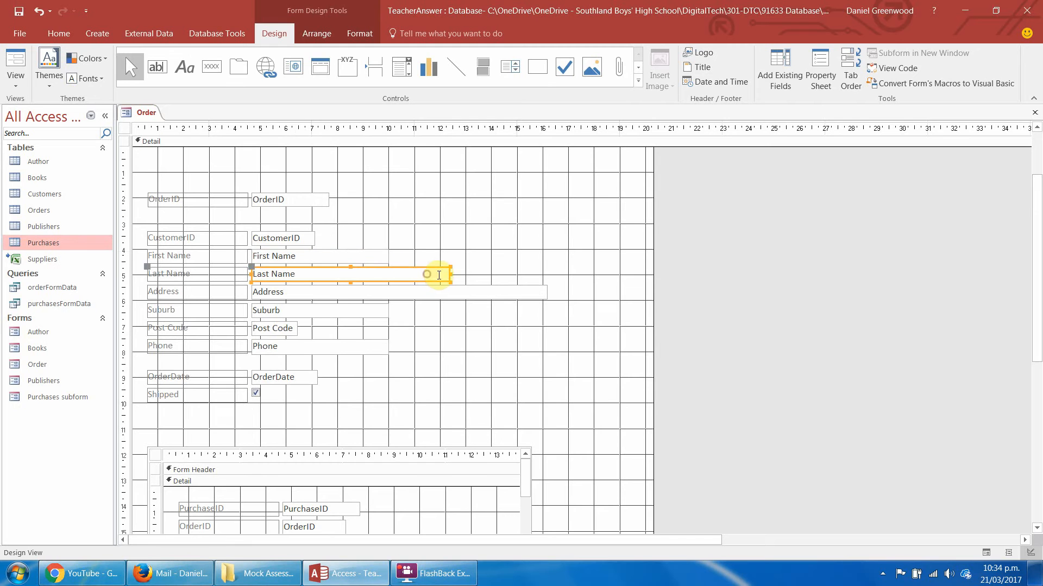
left_click_drag(450, 277, 389, 277)
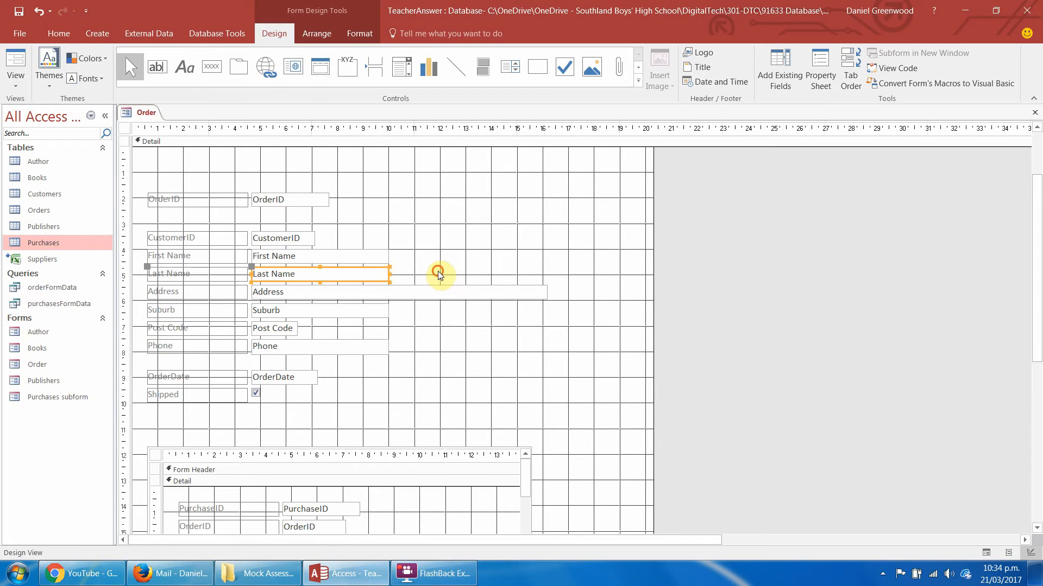
Shorten the Address box so that it ends at the 14 cm mark.
left_click(449, 292)
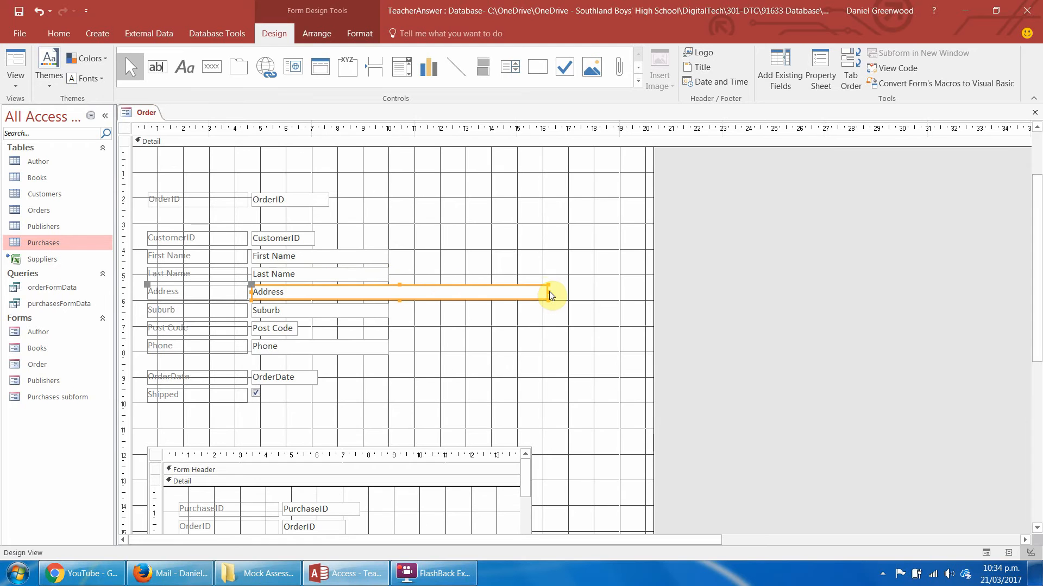
left_click_drag(546, 291, 492, 291)
left_click(525, 324)
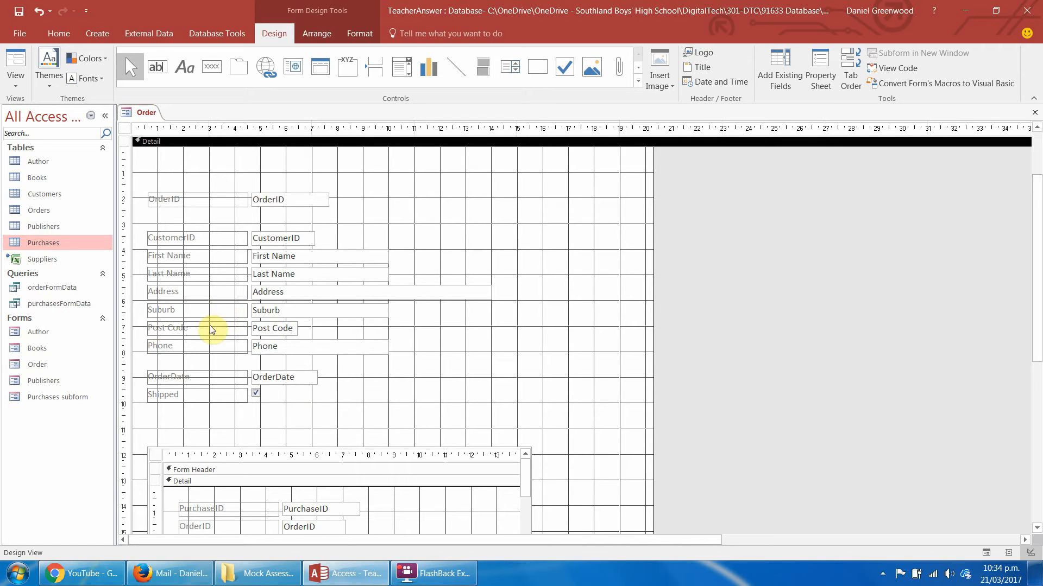
Move Post Code with its label beside Suburb, and move Phone, OrderDate and Shipped up to close the gap.
left_click_drag(331, 326, 455, 312)
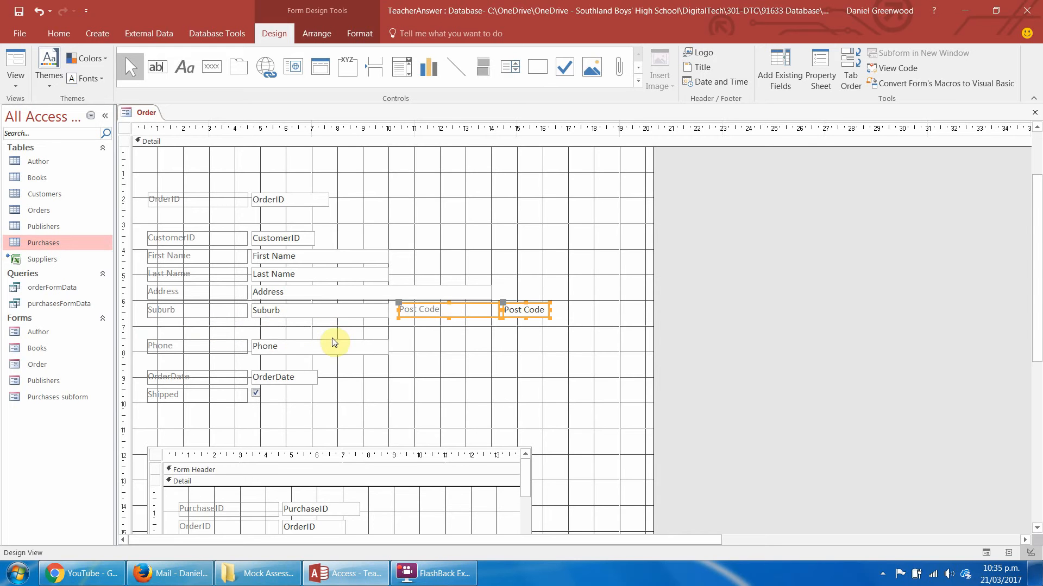
left_click_drag(279, 328, 196, 418)
key("Up")
left_click(293, 354)
key("Up")
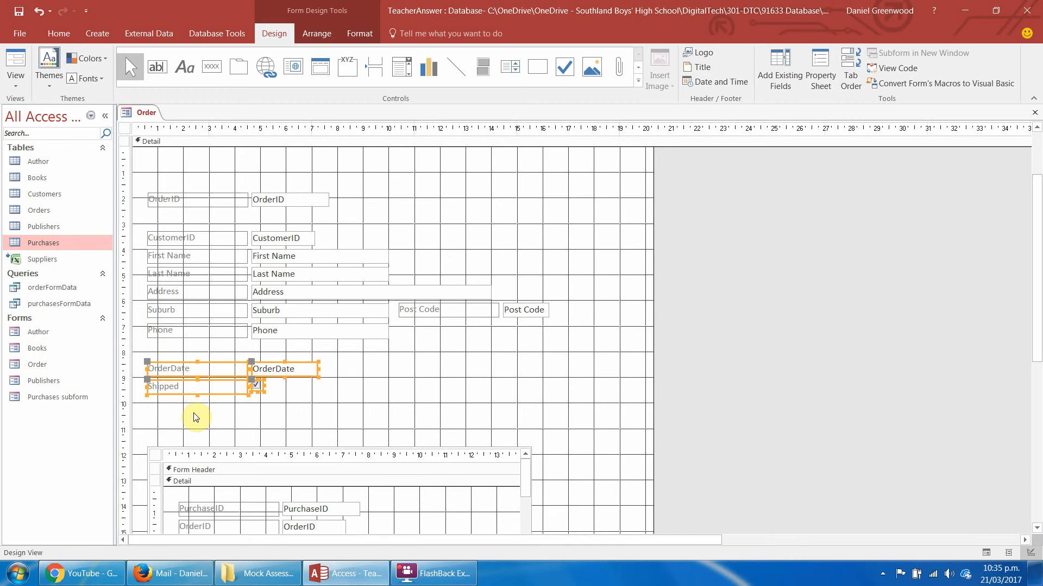
left_click(363, 360)
Narrow the column of labels from OrderID to Shipped together to end at about the 3.5 cm mark.
left_click_drag(241, 191, 216, 447)
left_click_drag(247, 199, 223, 199)
left_click(255, 185)
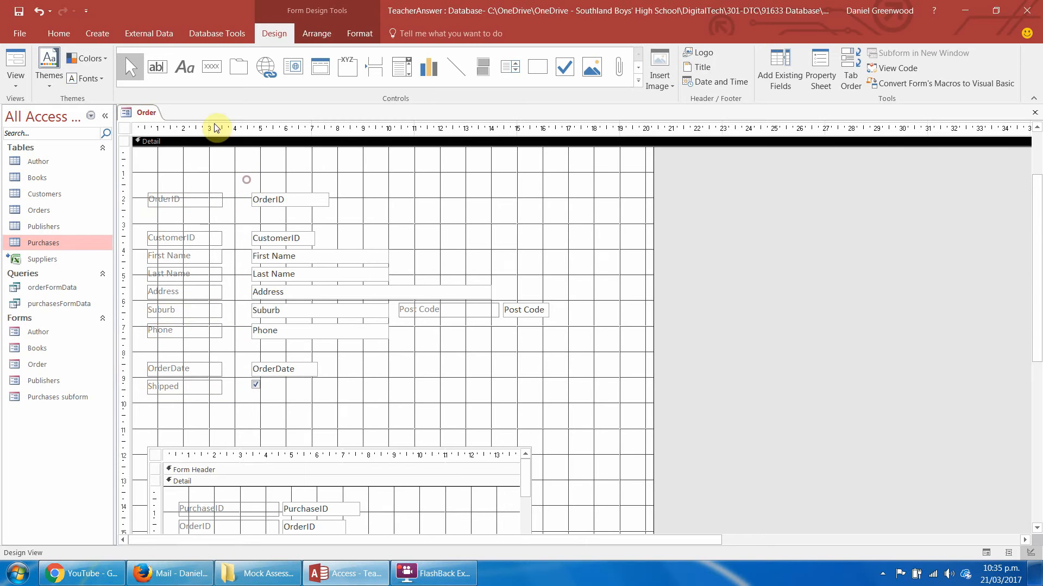
Draw a vertical line at the 4 cm mark between labels and fields, running from OrderID down to Shipped.
left_click(457, 66)
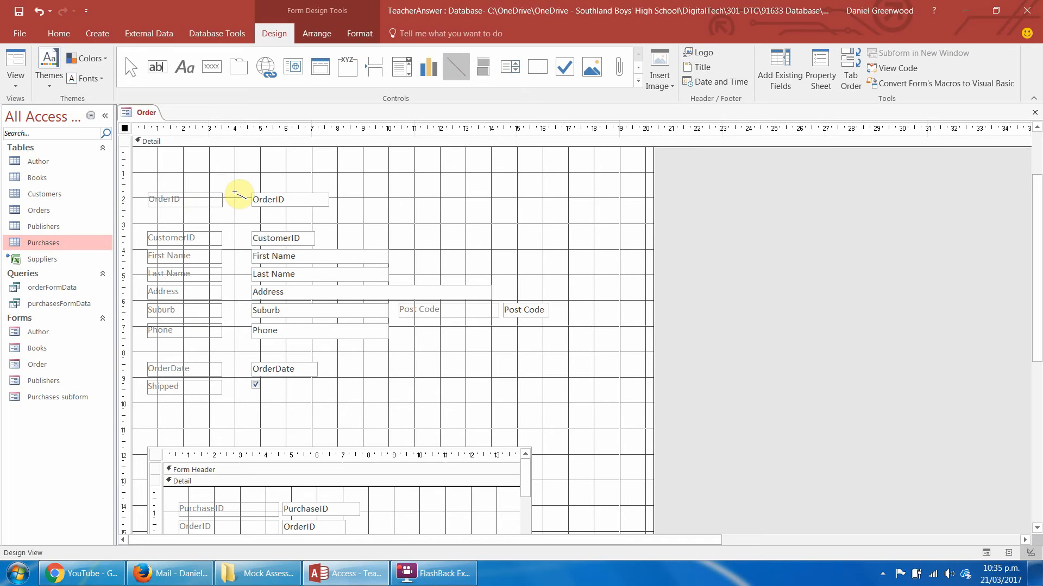
left_click_drag(235, 192, 235, 397)
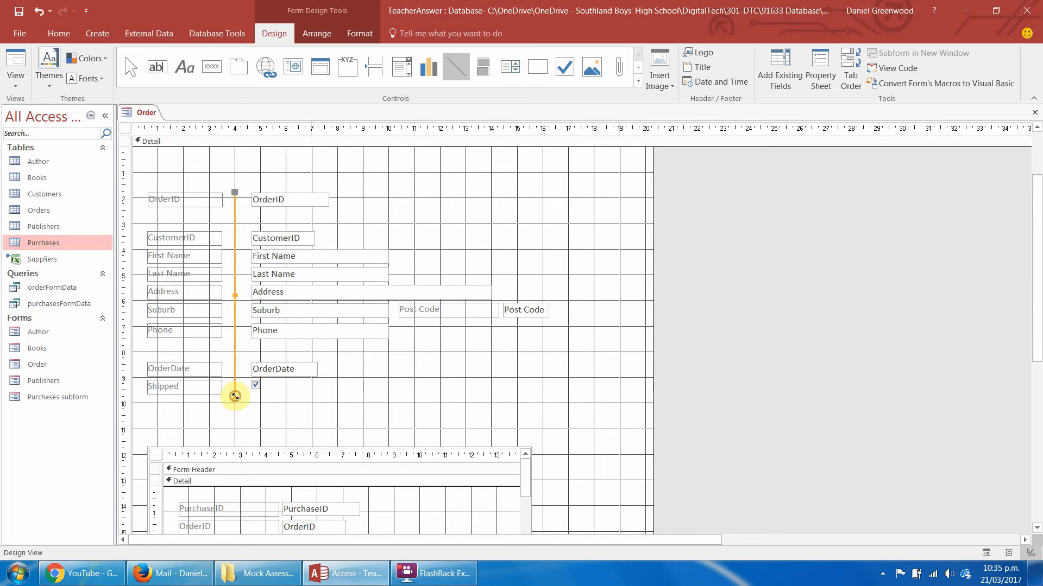
left_click(408, 195)
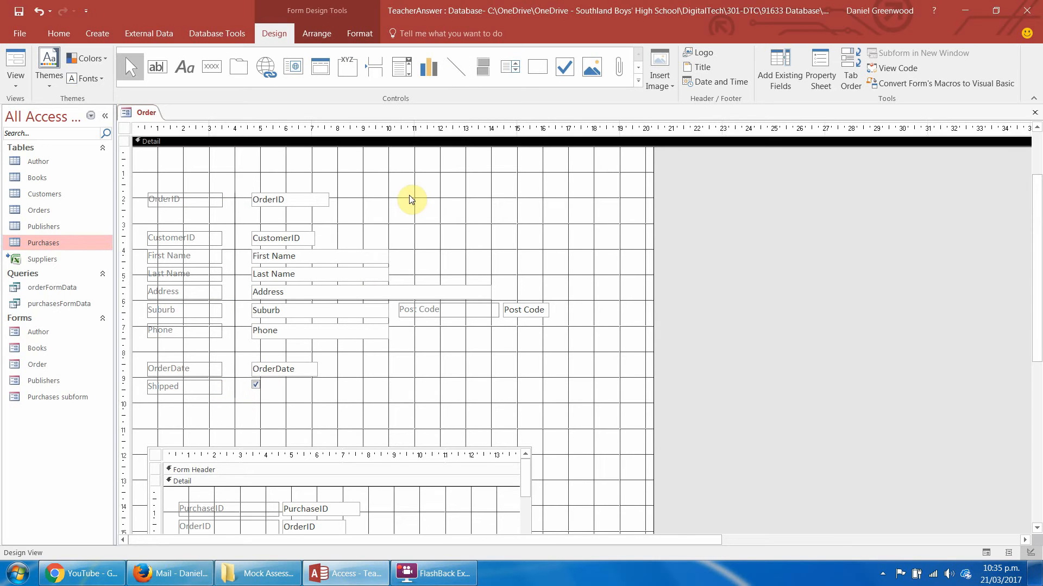
Widen the purchases subform so that its right edge reaches about the 24.5 cm mark.
left_click(492, 454)
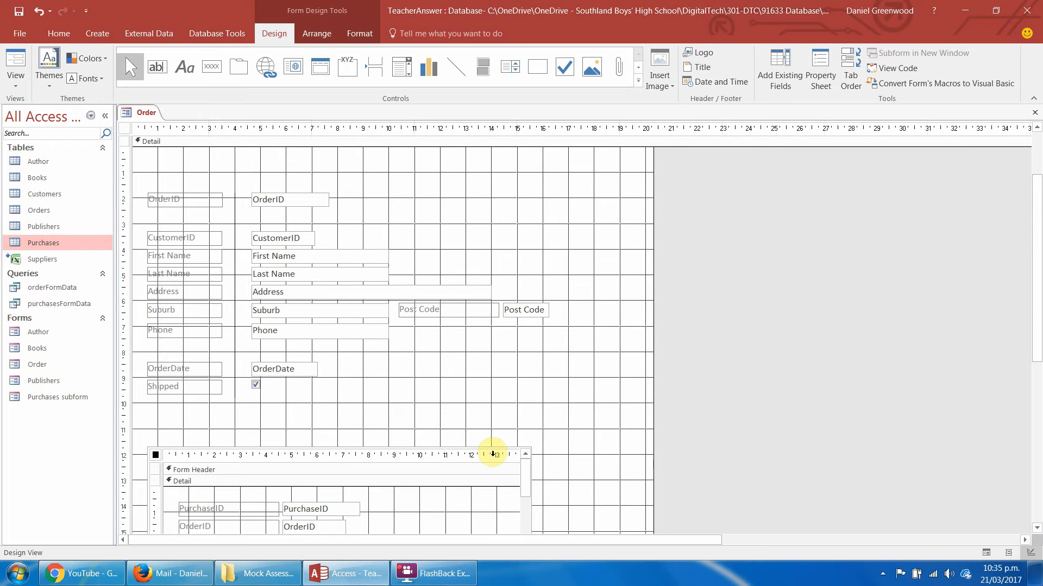
left_click(508, 429)
left_click(491, 450)
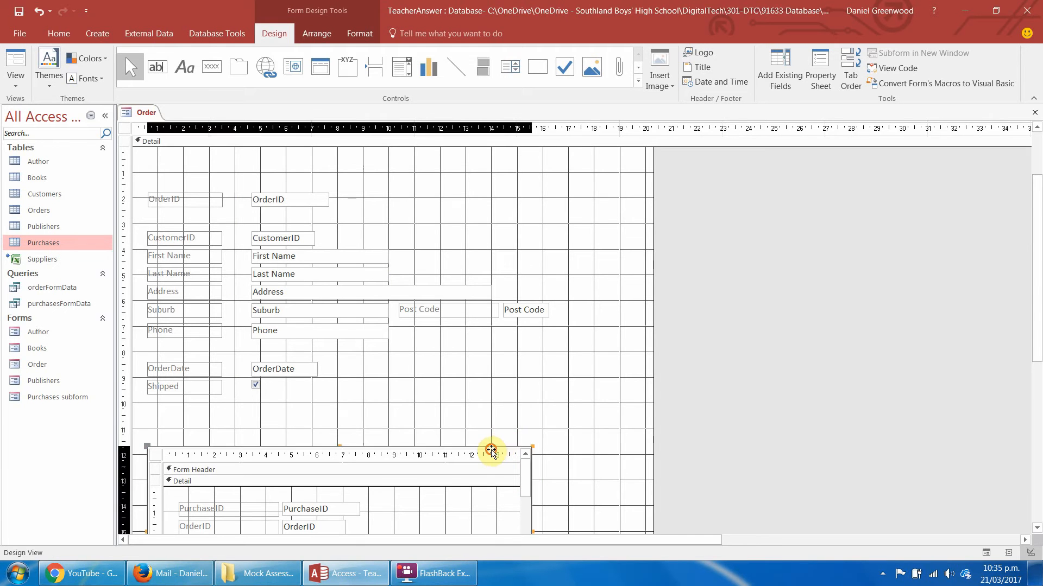
left_click(491, 451)
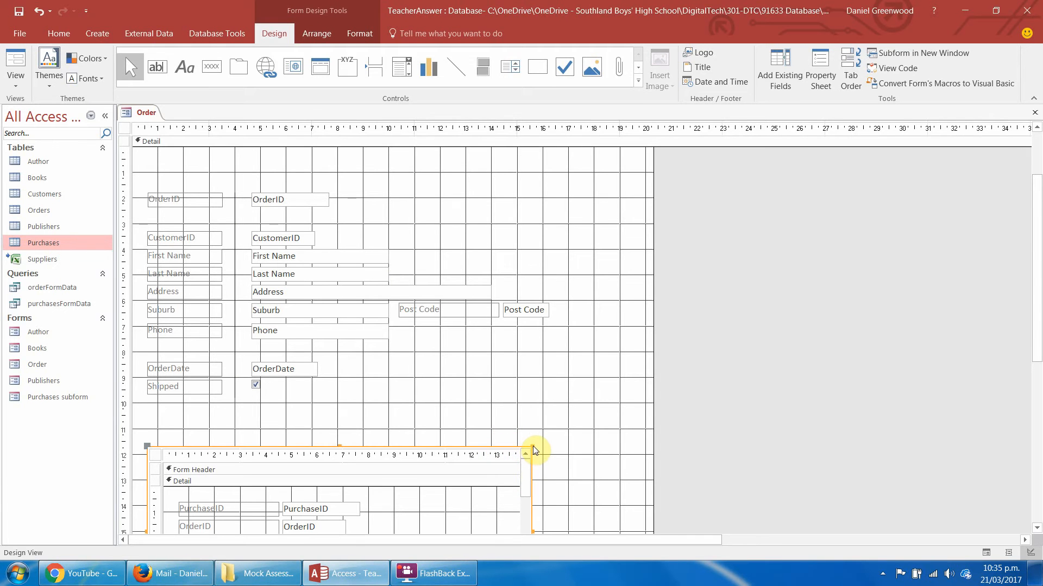
left_click_drag(532, 448, 765, 444)
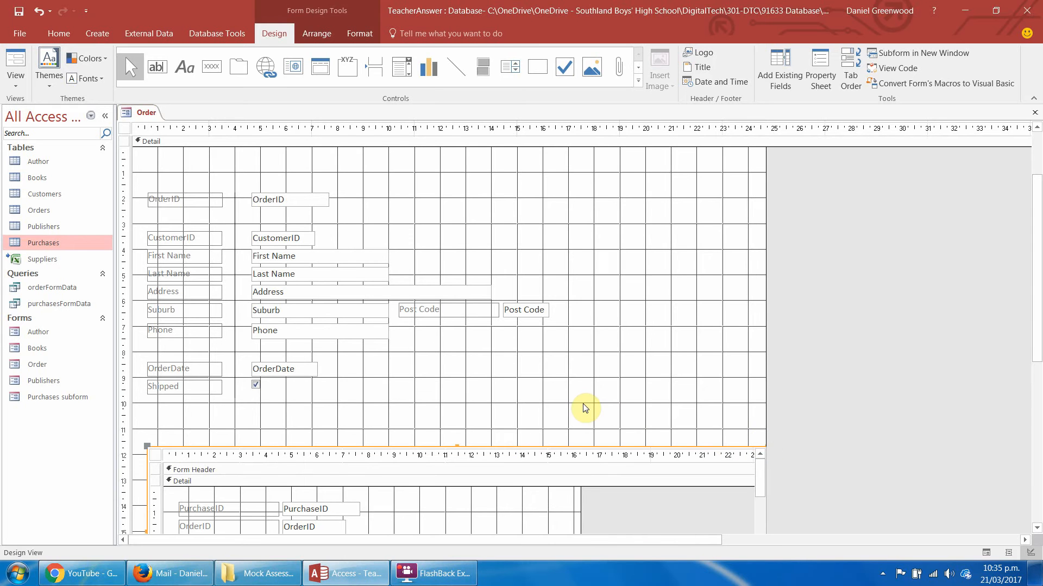
left_click_drag(1036, 291, 1037, 480)
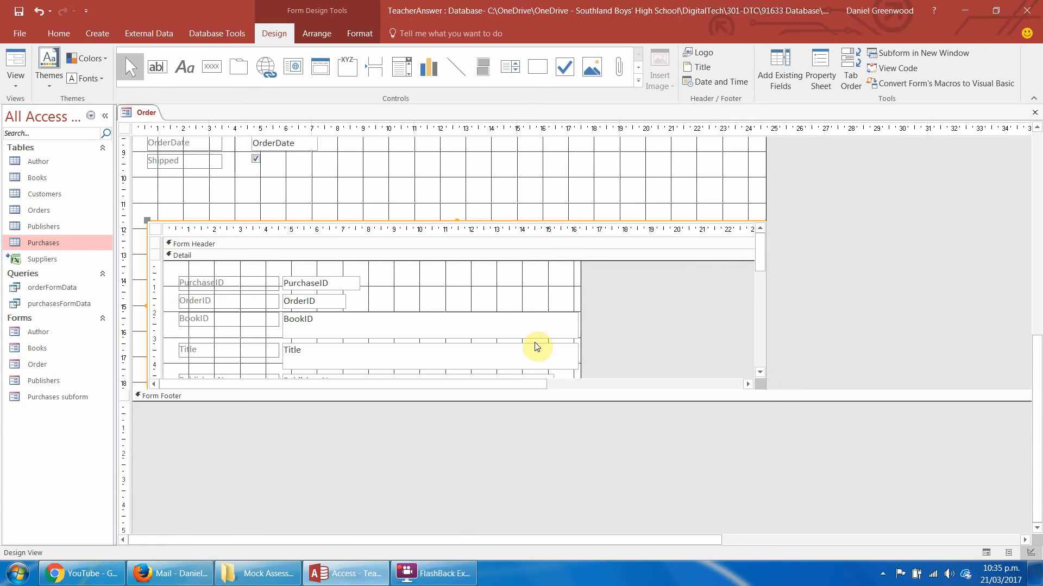
Add a command button above OrderID in the Detail section, using the Record Operations action that adds a new record.
mouse_move(763, 249)
left_mouse_down()
mouse_move(749, 349)
mouse_move(764, 253)
left_mouse_up()
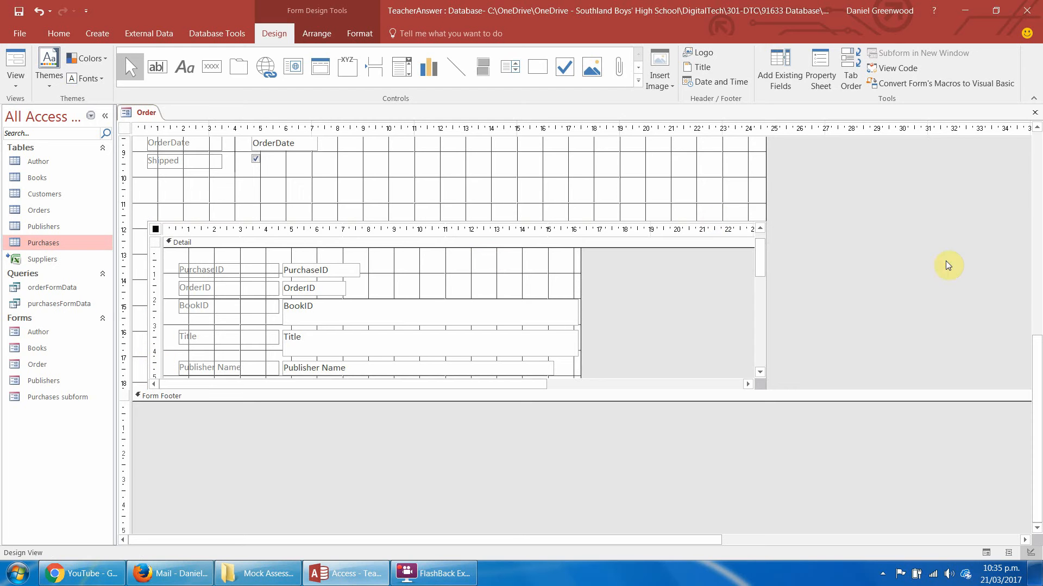
left_click_drag(1037, 345, 1037, 132)
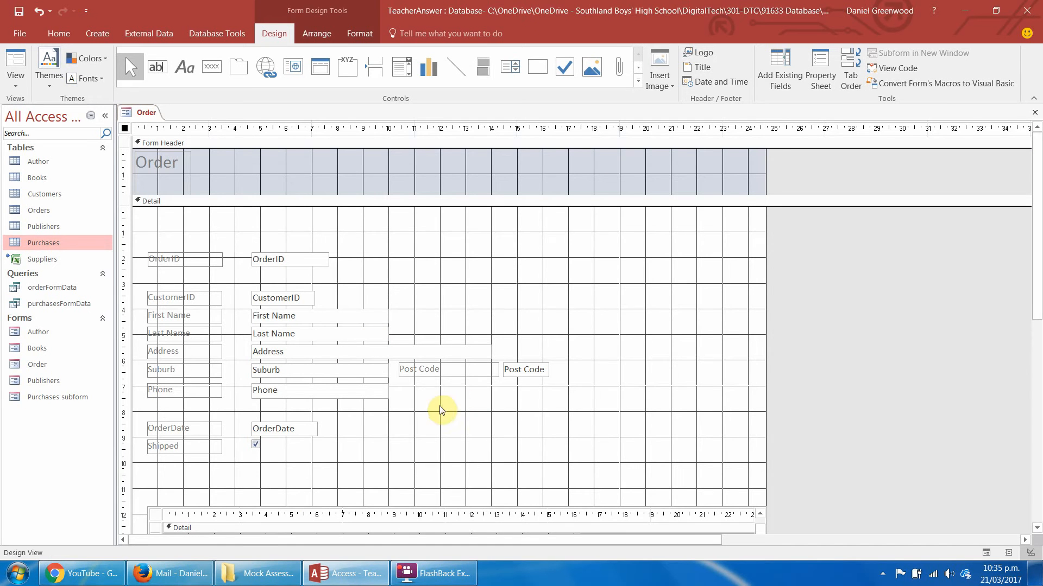
left_click(212, 68)
left_click_drag(149, 225, 225, 238)
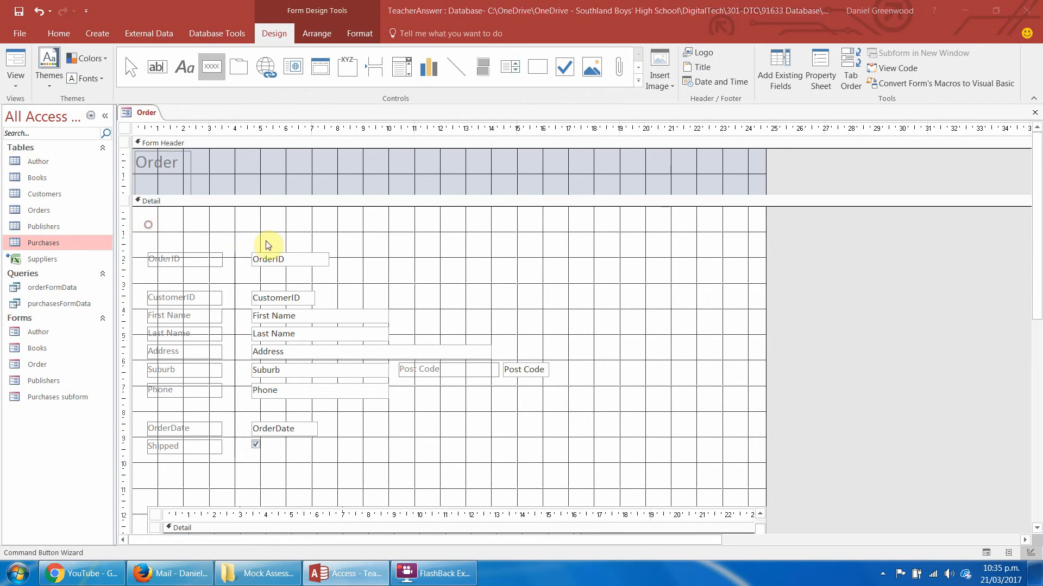
left_click(496, 218)
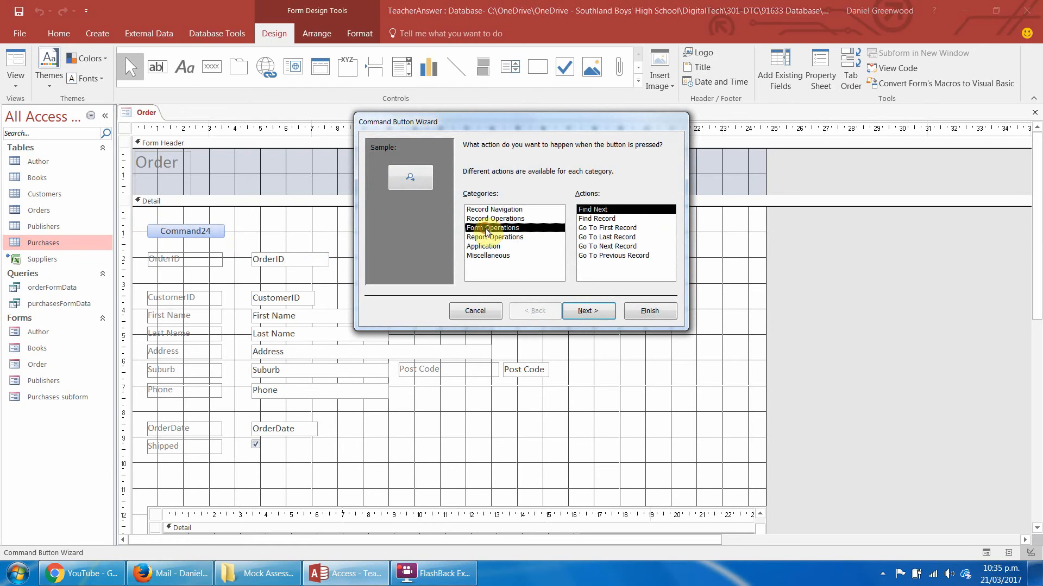
left_click(591, 310)
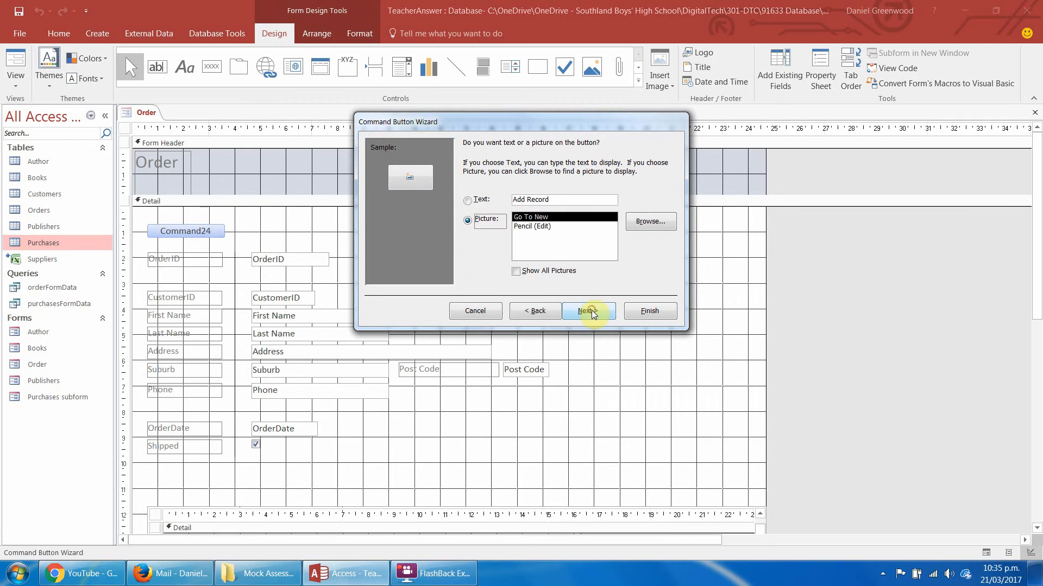
Show the text New Order on the command button instead of a picture, and name the button newOrder.
left_click(467, 202)
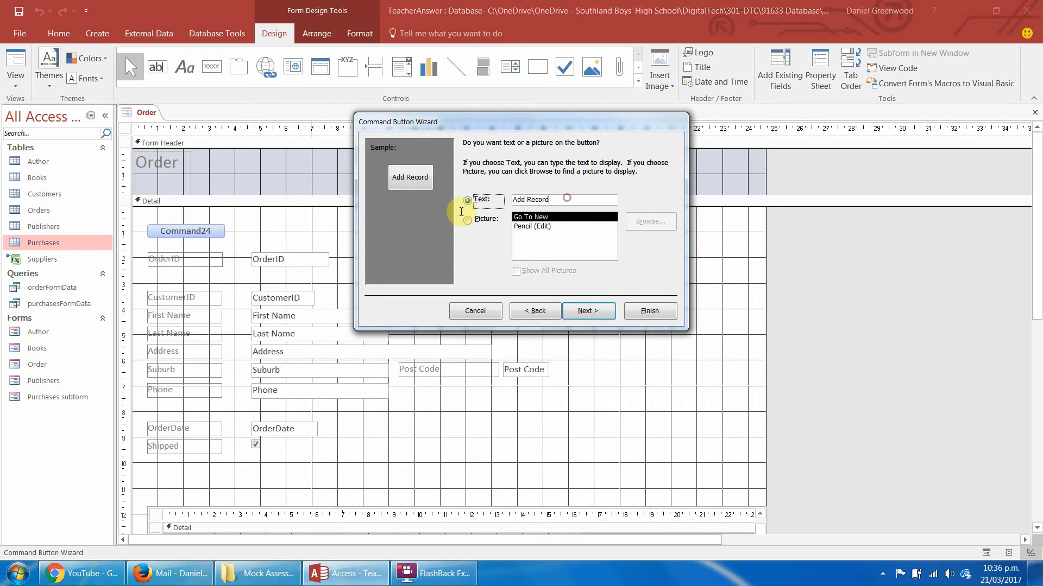
key("BackSpace")
key("BackSpace")
key("BackSpace")
key("BackSpace")
key("BackSpace")
key("BackSpace")
key("BackSpace")
key("BackSpace")
key("BackSpace")
key("BackSpace")
type("New Ord")
key("BackSpace")
key("BackSpace")
type("rder")
key("Return")
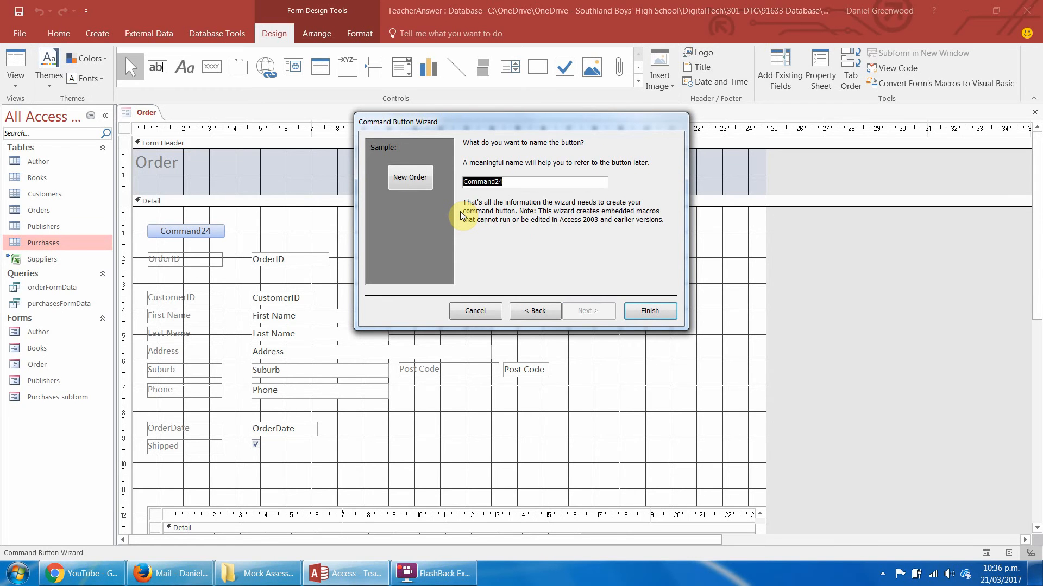
type("newOrde")
key("Return")
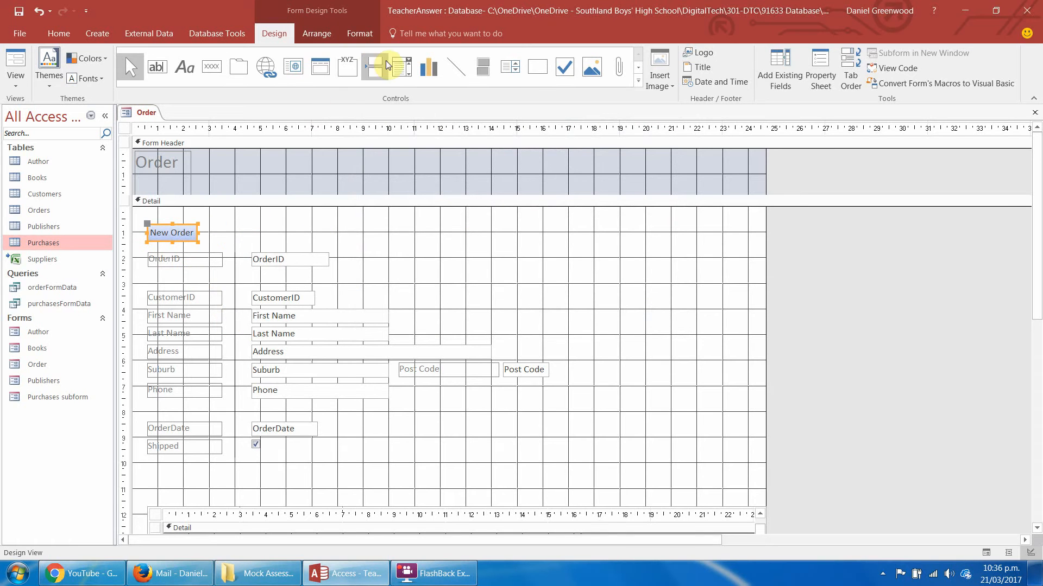
Add a combo box about 4.4 cm wide between OrderID and CustomerID that gets its values from the Customers table.
left_click(403, 67)
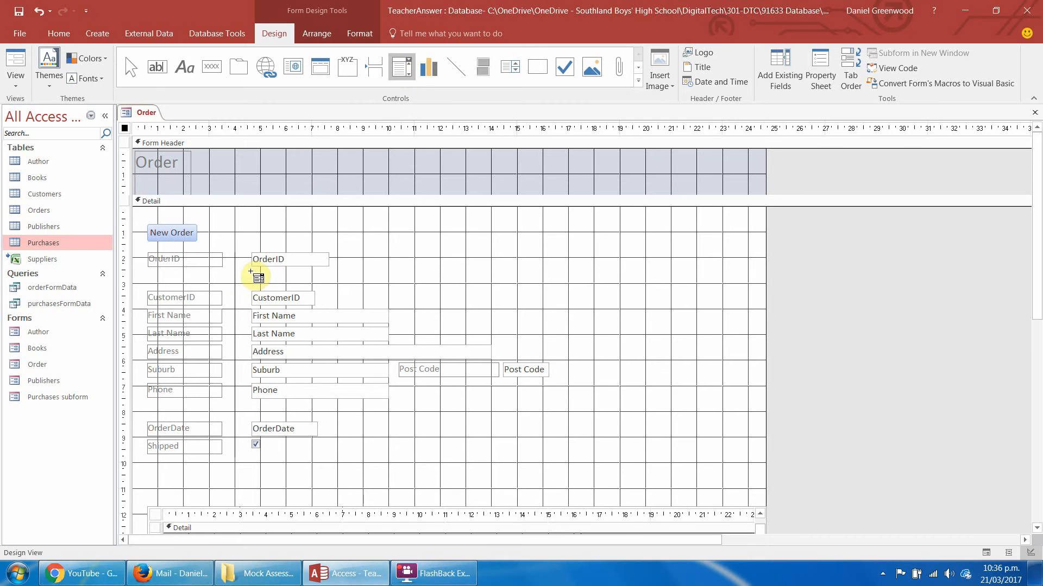
left_click_drag(249, 271, 363, 286)
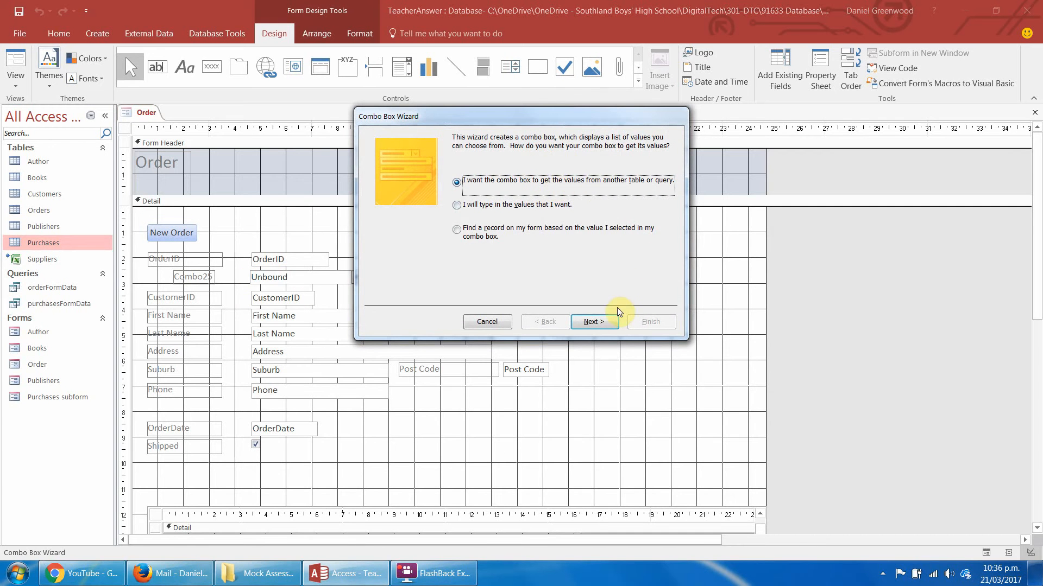
left_click(604, 321)
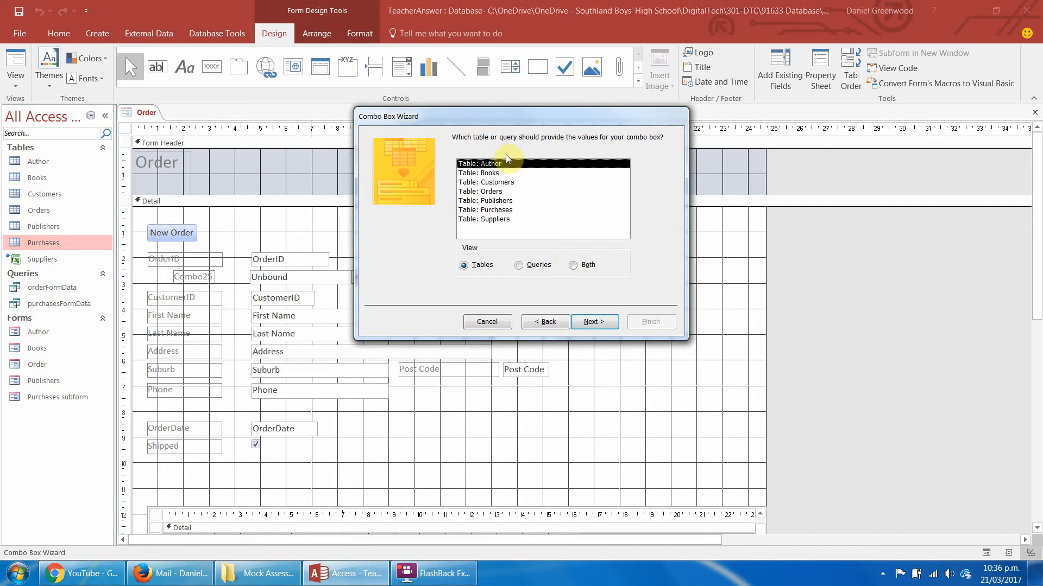
left_click(489, 182)
left_click(592, 323)
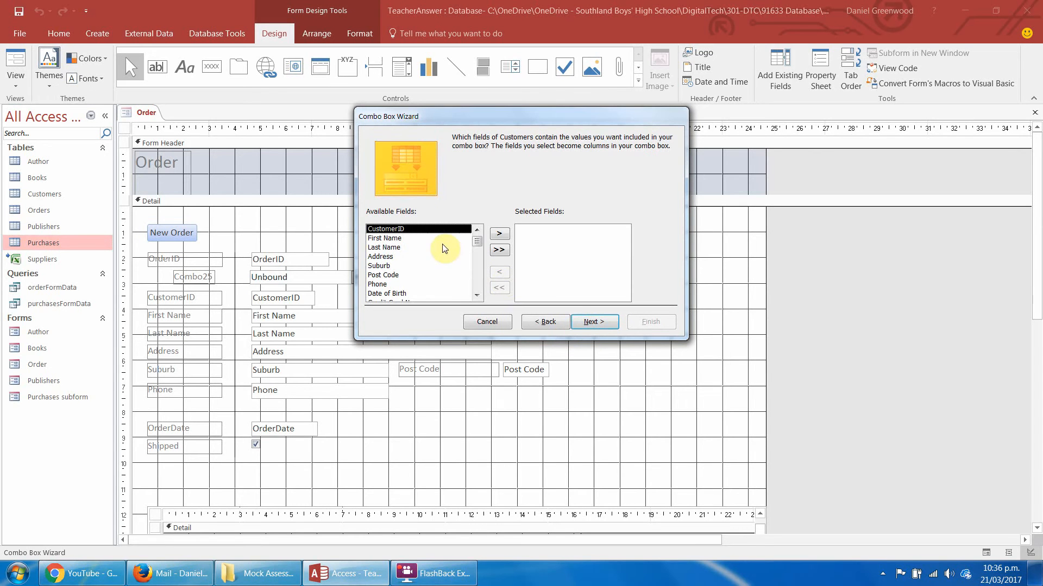
Include CustomerID, Last Name, First Name, Phone and Date of Birth, in that order, as the combo box columns.
left_click(498, 237)
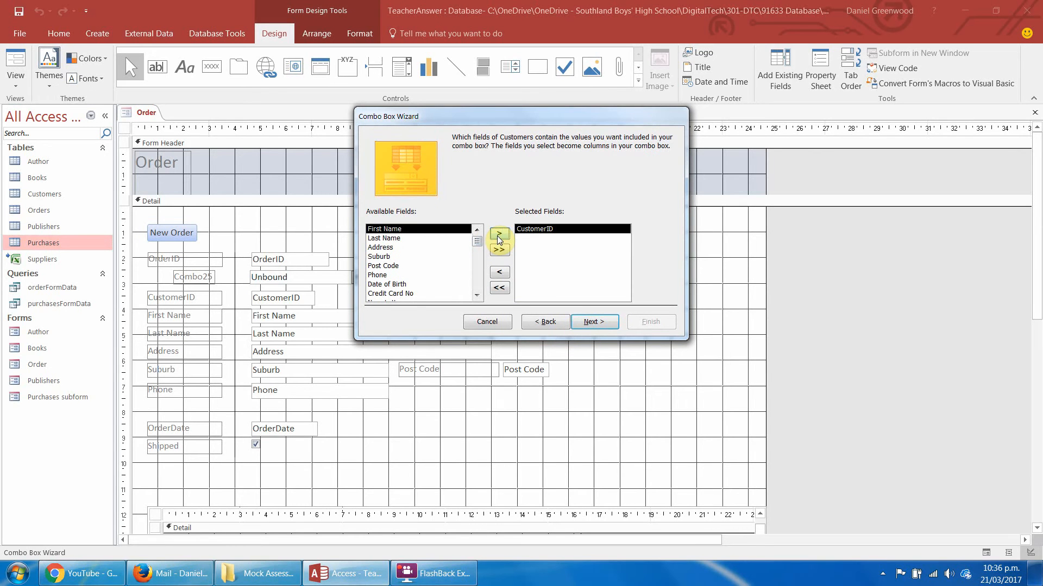
left_click(396, 237)
left_click(498, 234)
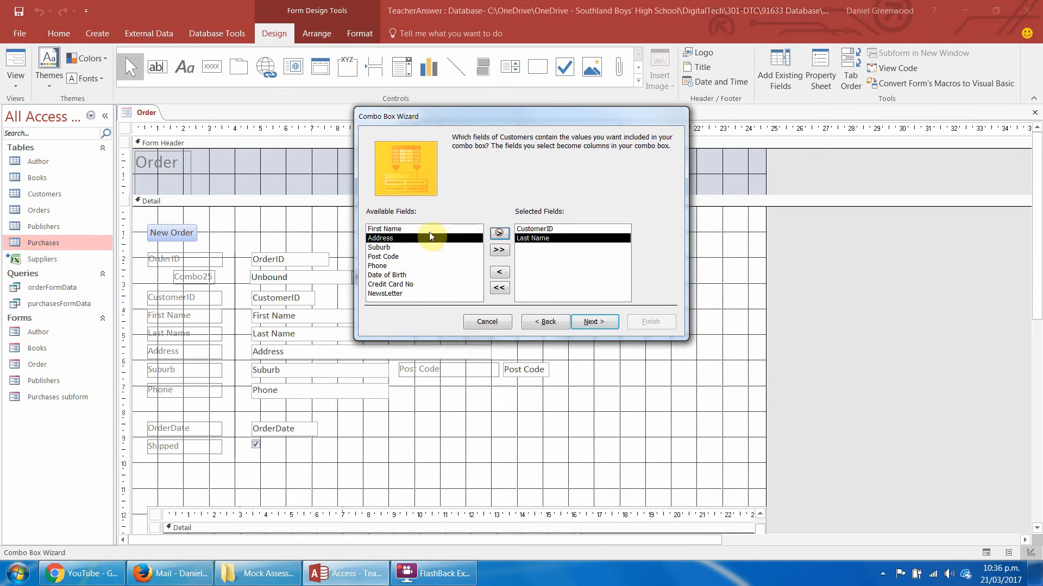
left_click(429, 229)
left_click(505, 236)
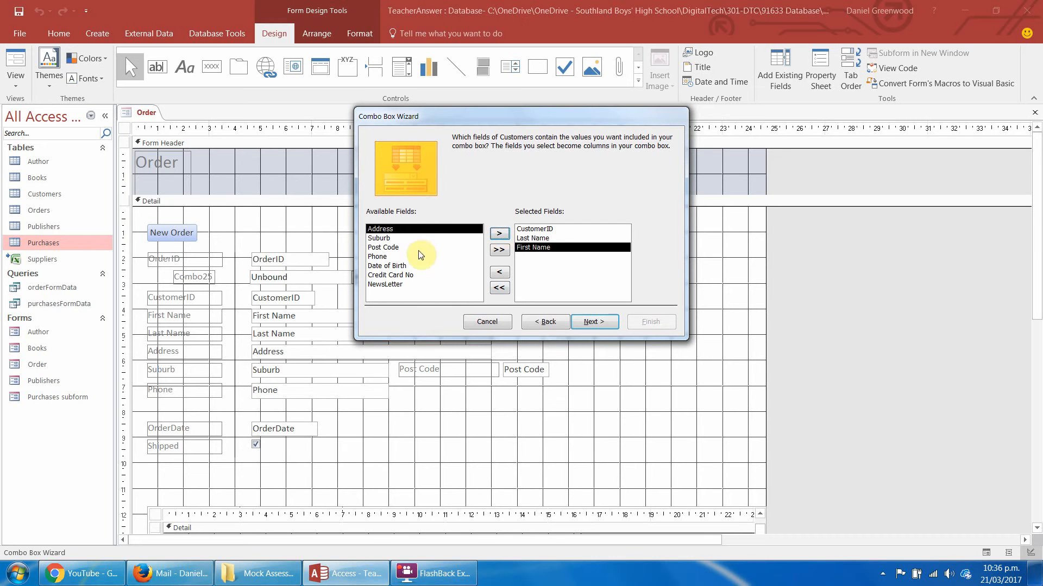
left_click(390, 256)
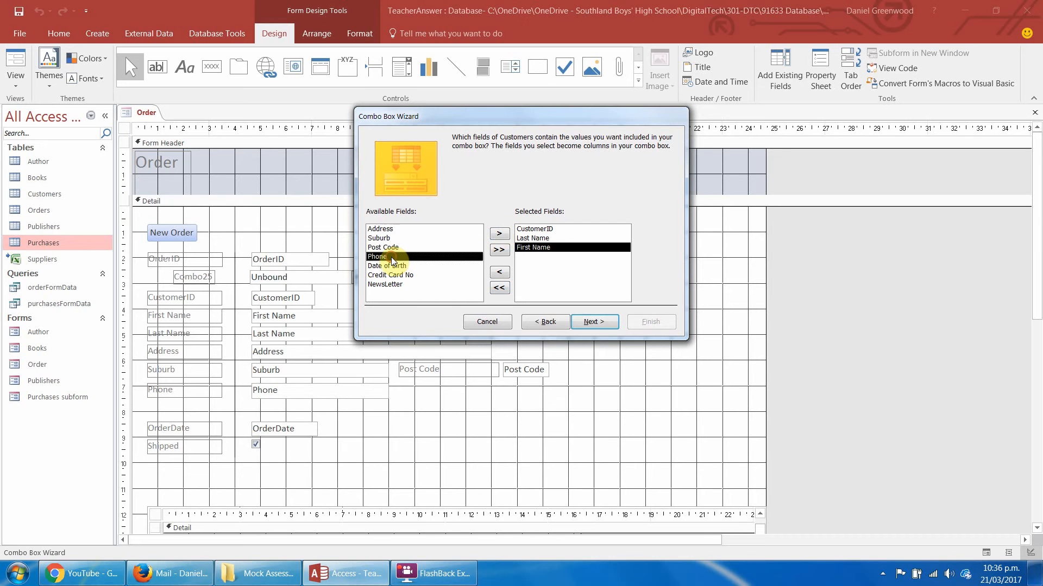
left_click(499, 234)
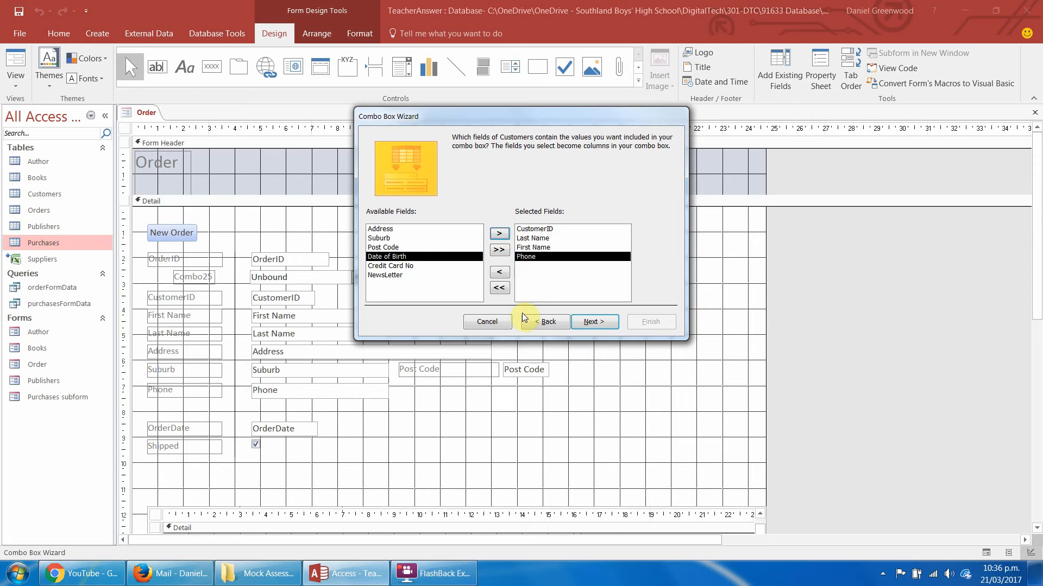
left_click(500, 233)
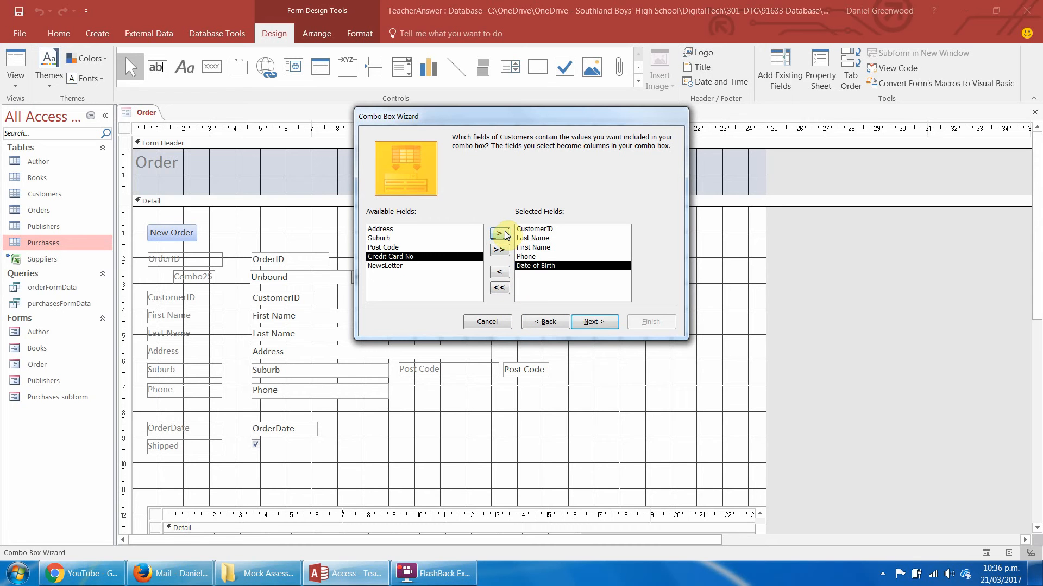
Sort the combo box list ascending by Last Name, First Name and Date of Birth.
left_click(593, 322)
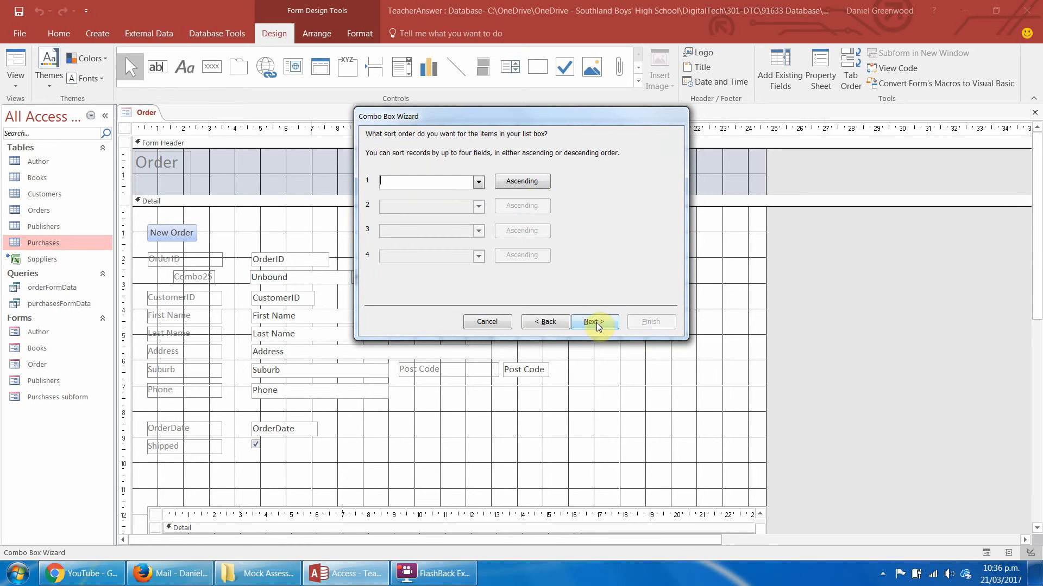
left_click(473, 179)
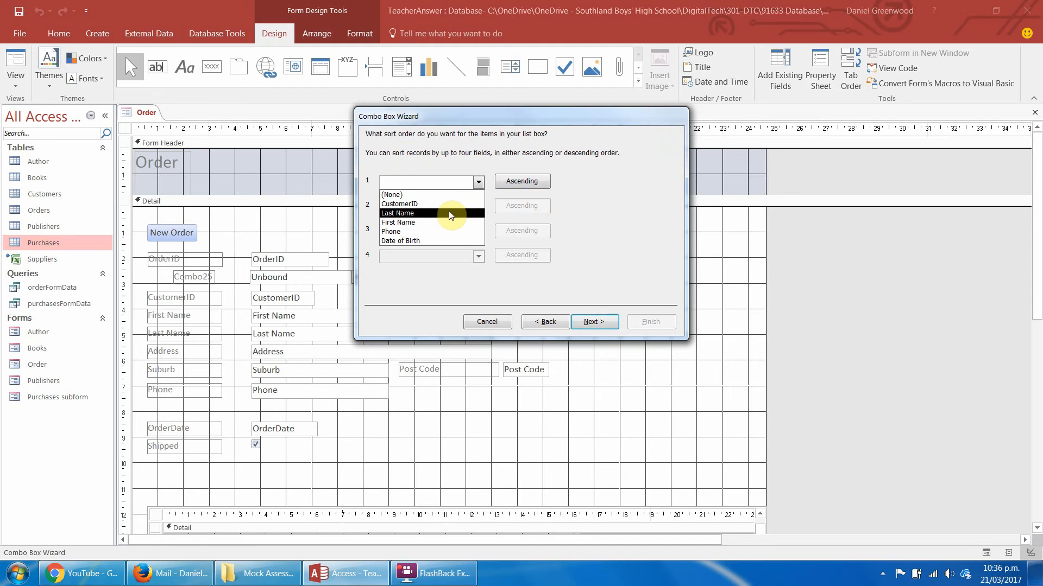
left_click(451, 214)
left_click(476, 206)
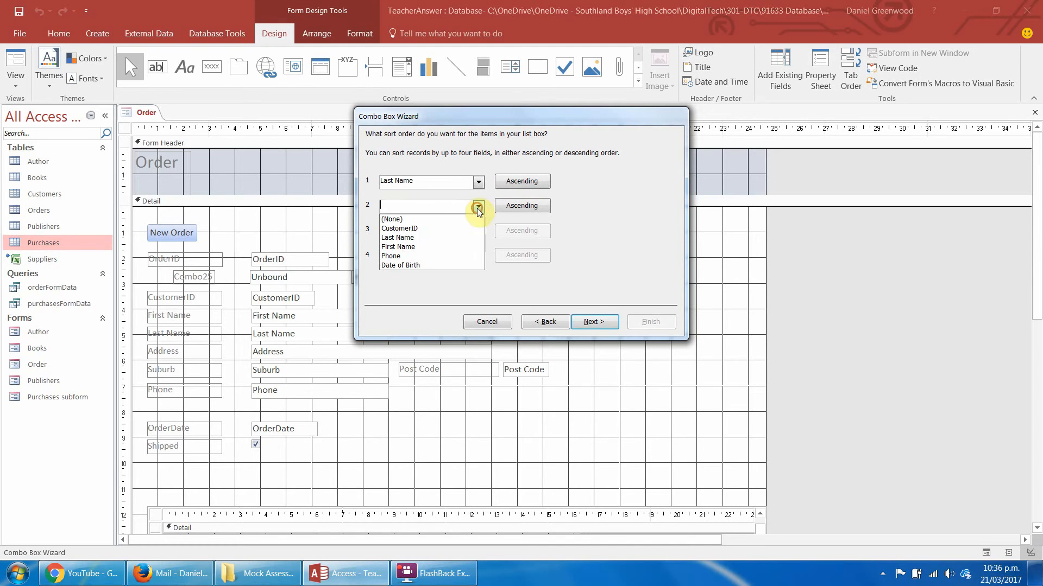
left_click(432, 247)
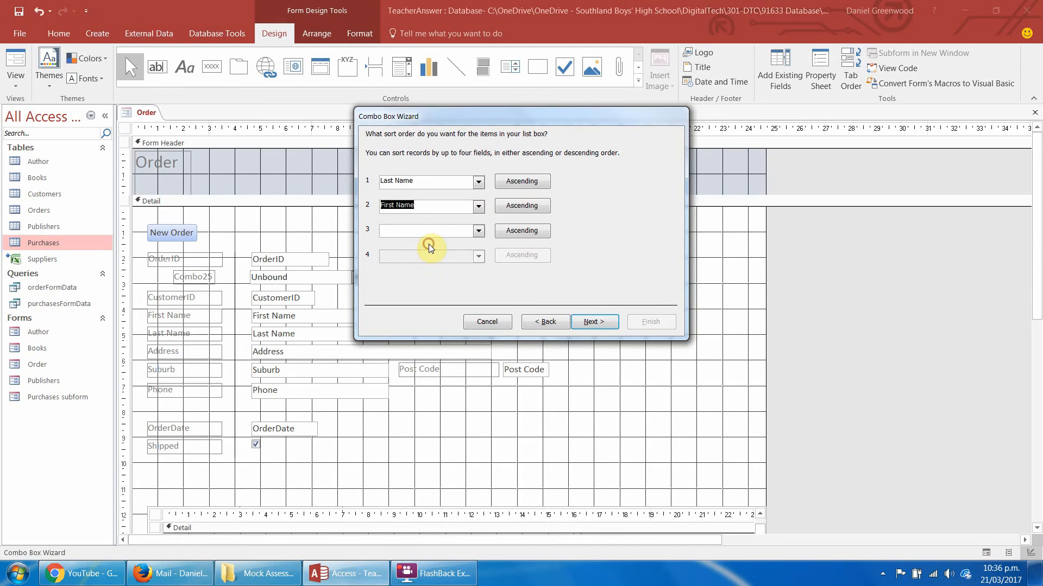
left_click(478, 230)
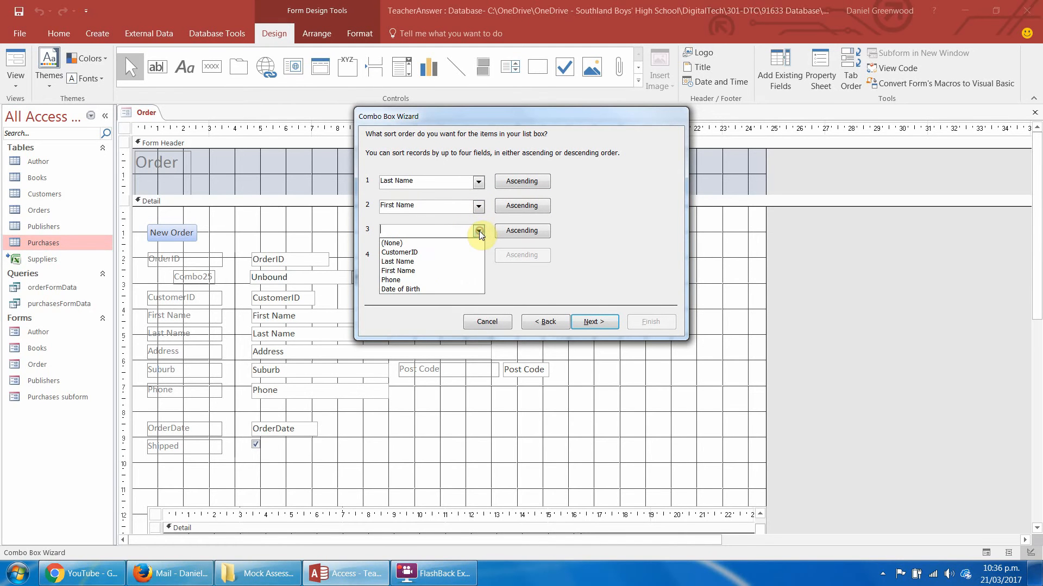
left_click(442, 288)
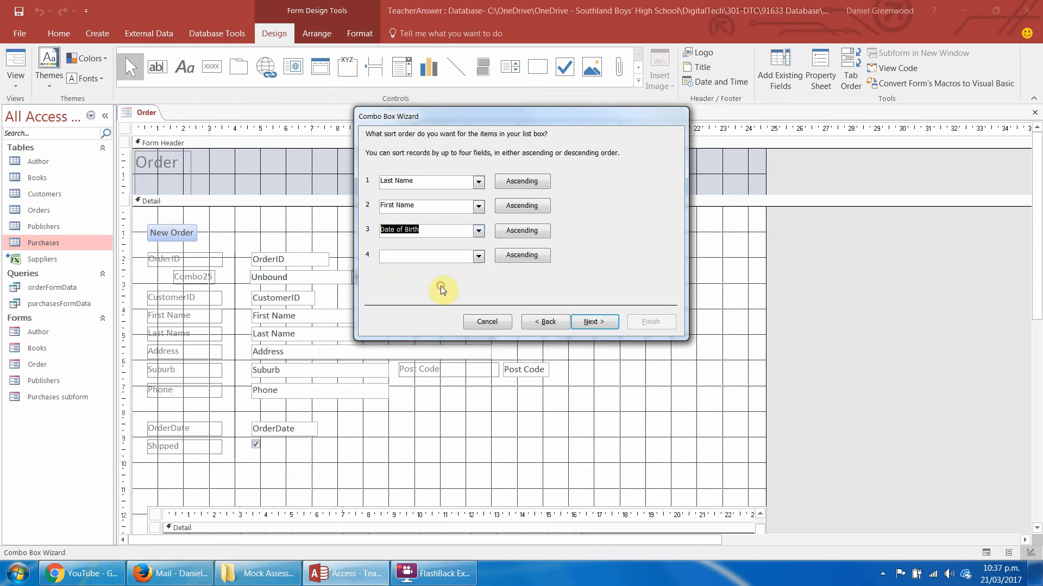
left_click(598, 322)
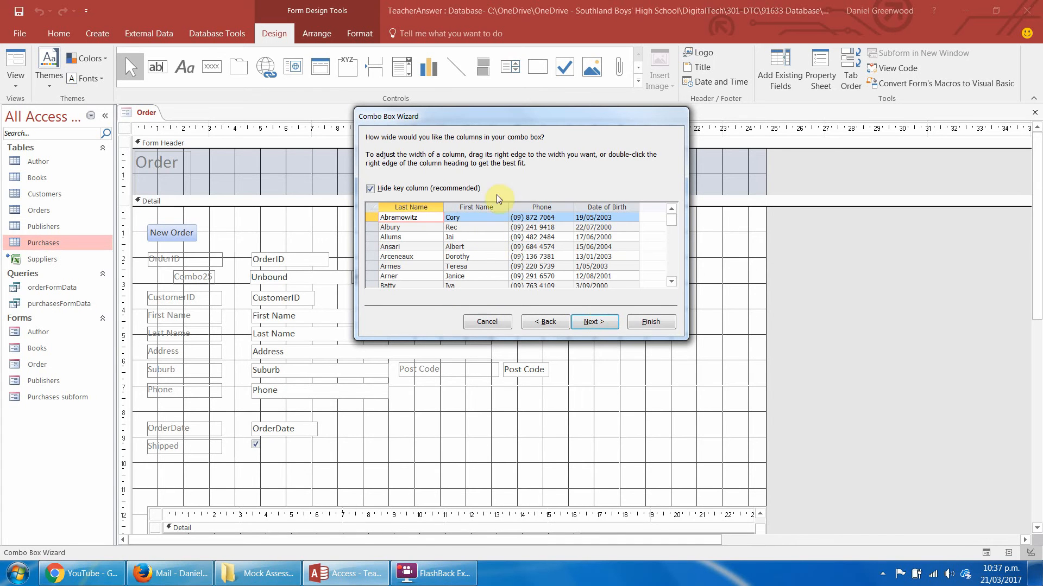
Keep the key column hidden, store the selected value in the CustomerID field, and label the combo box "Customer Search:".
left_click(602, 325)
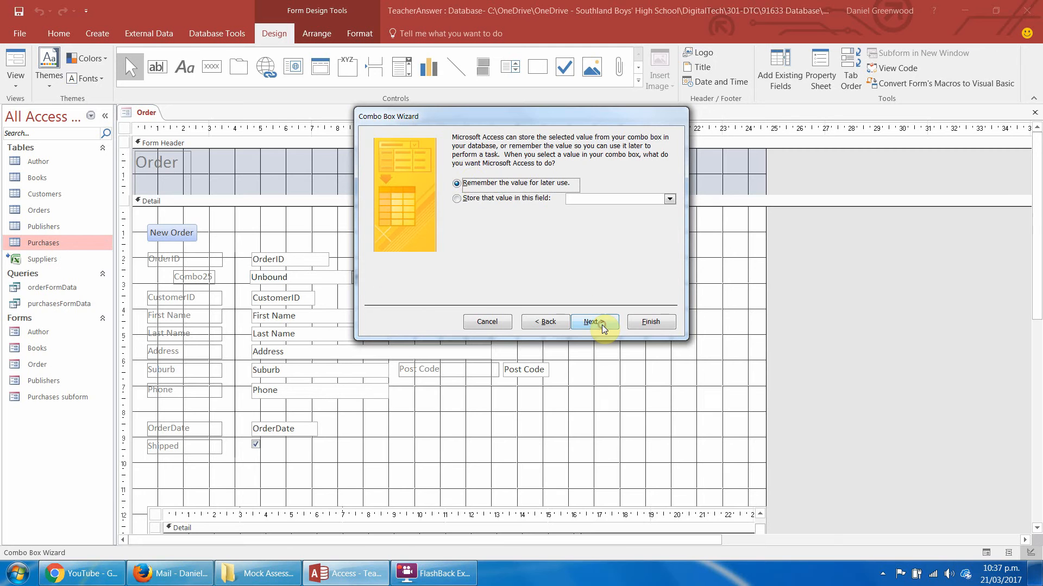
left_click(457, 198)
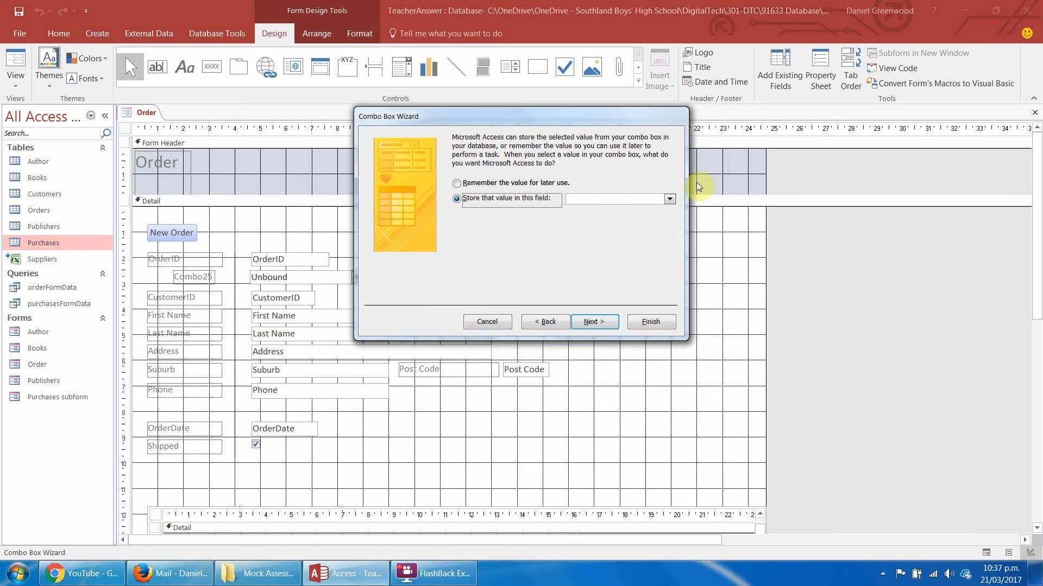
left_click(669, 199)
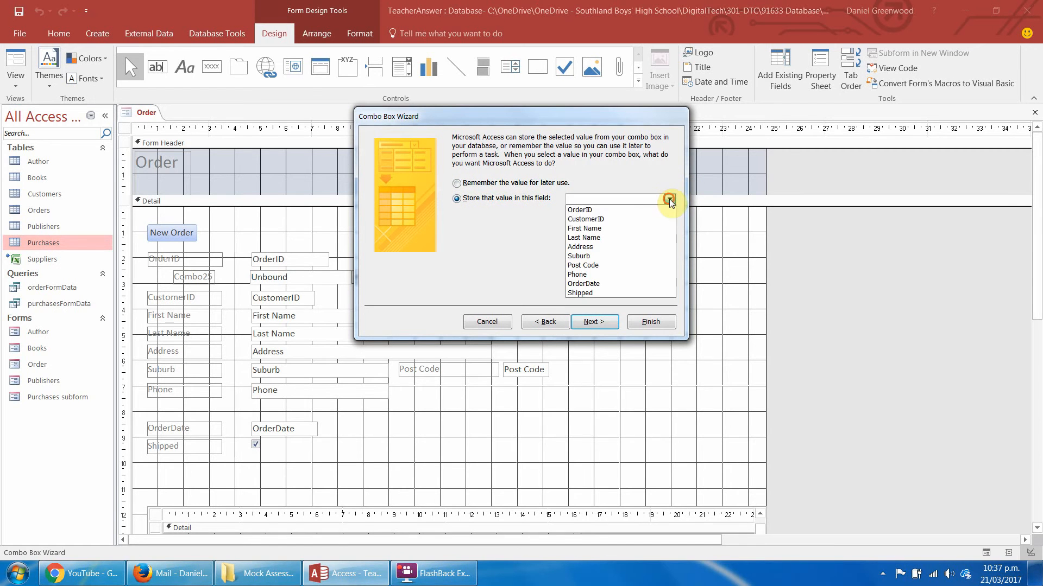
left_click(626, 218)
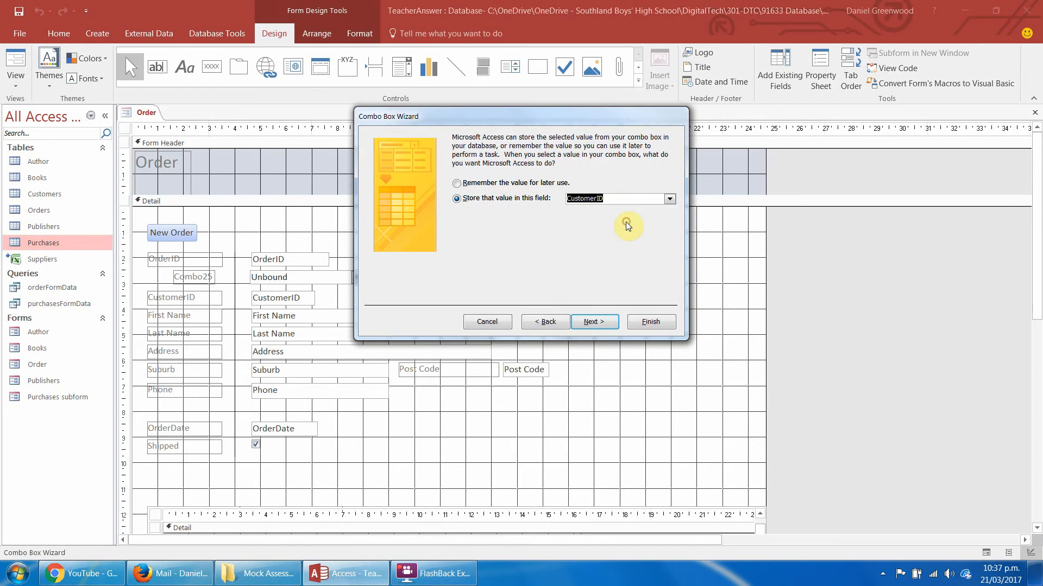
left_click(590, 323)
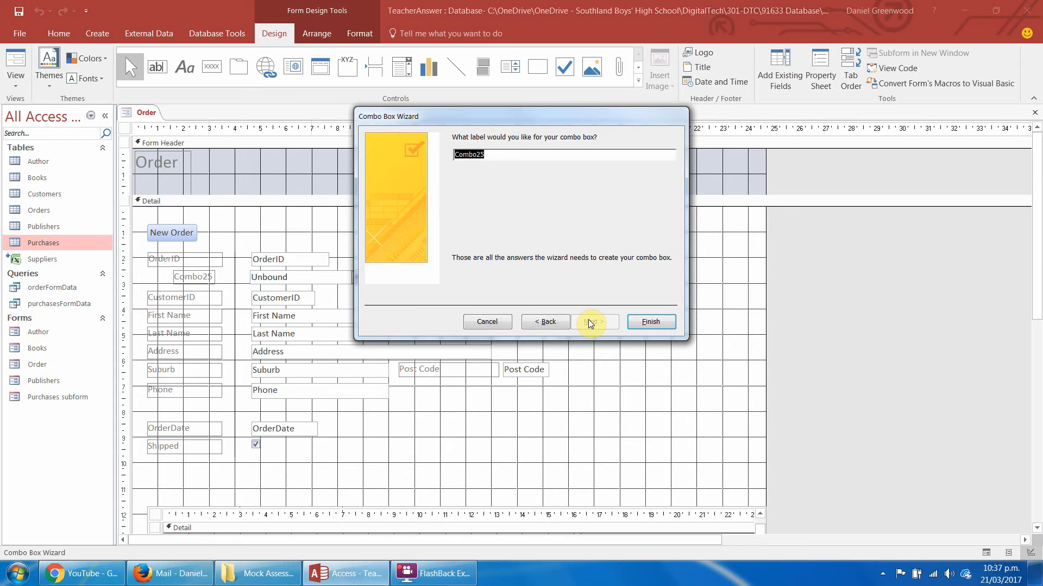
type("Customer Search:")
left_click(645, 321)
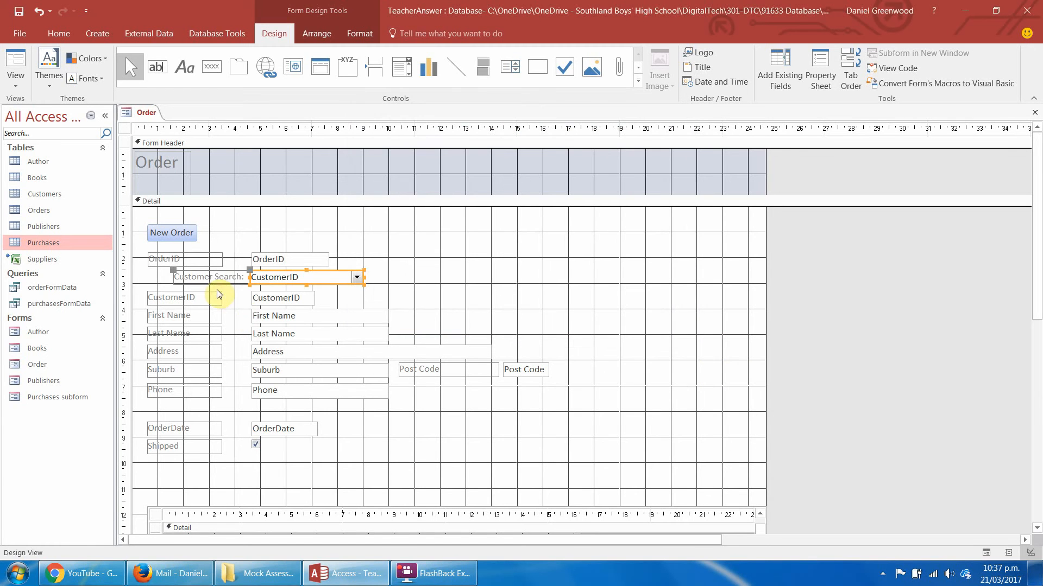
Move the Customer Search label into the label column, match its width to the other labels, and level it with its combo box.
left_click(206, 277)
left_click_drag(156, 272, 148, 273)
left_click_drag(225, 280, 221, 278)
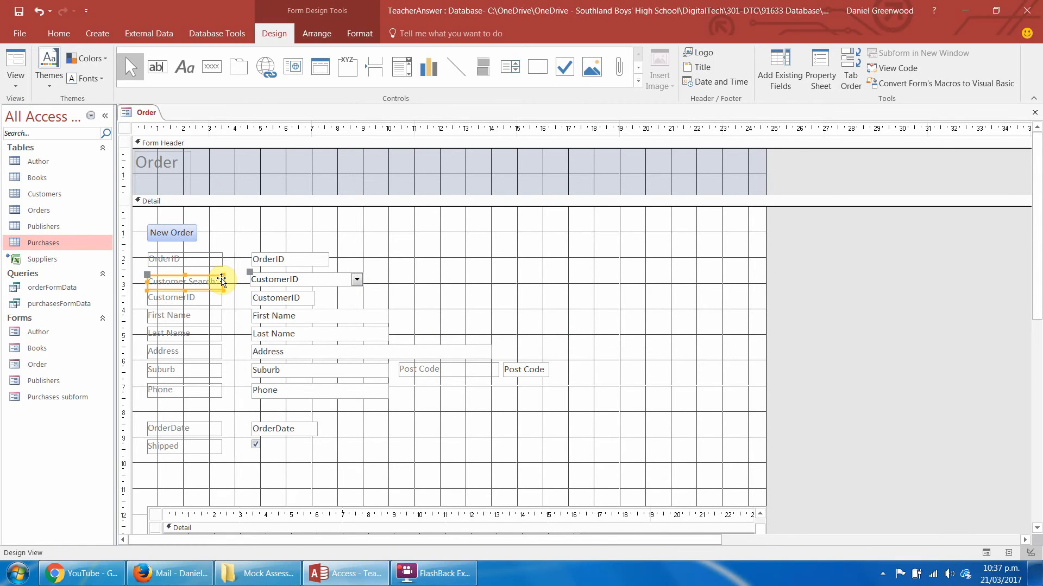
left_click_drag(147, 273, 148, 270)
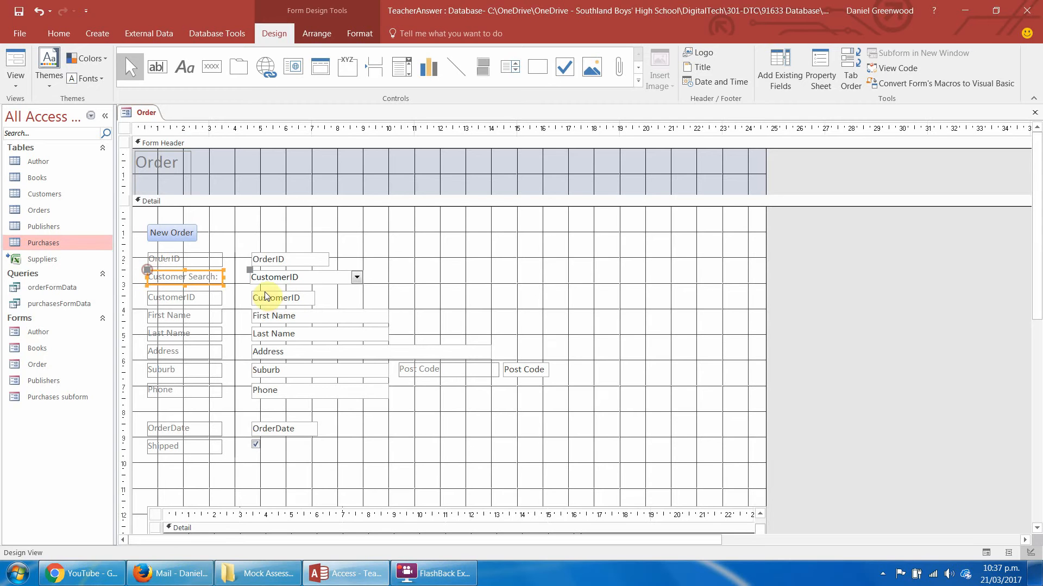
Shift the Customer Search combo box, all customer fields including Post Code, and OrderDate slightly down to leave a gap below OrderID.
left_click(257, 212)
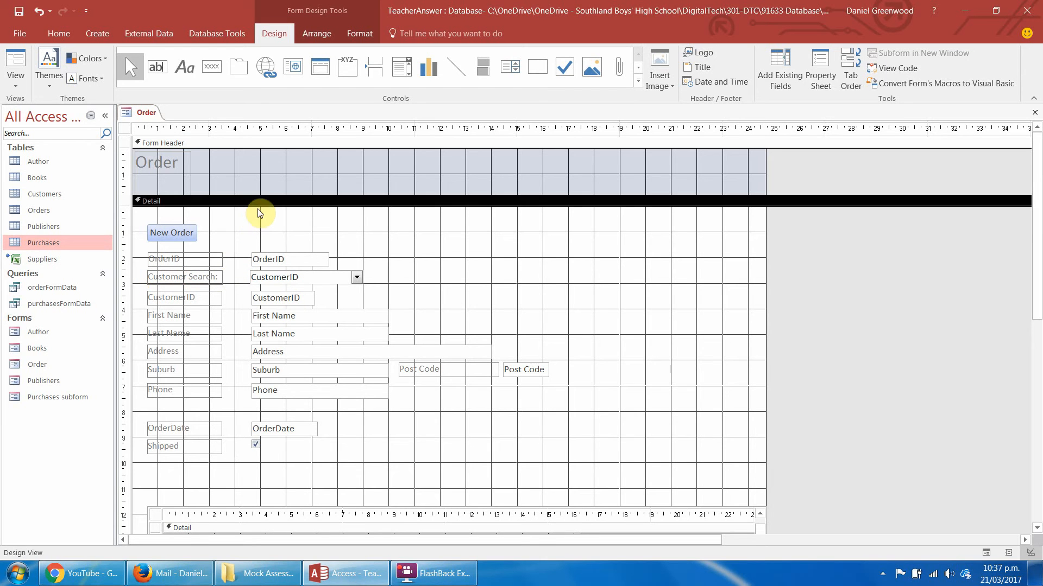
left_click(264, 276)
left_click_drag(333, 277, 270, 427)
left_click(384, 275)
left_click_drag(270, 433, 270, 435)
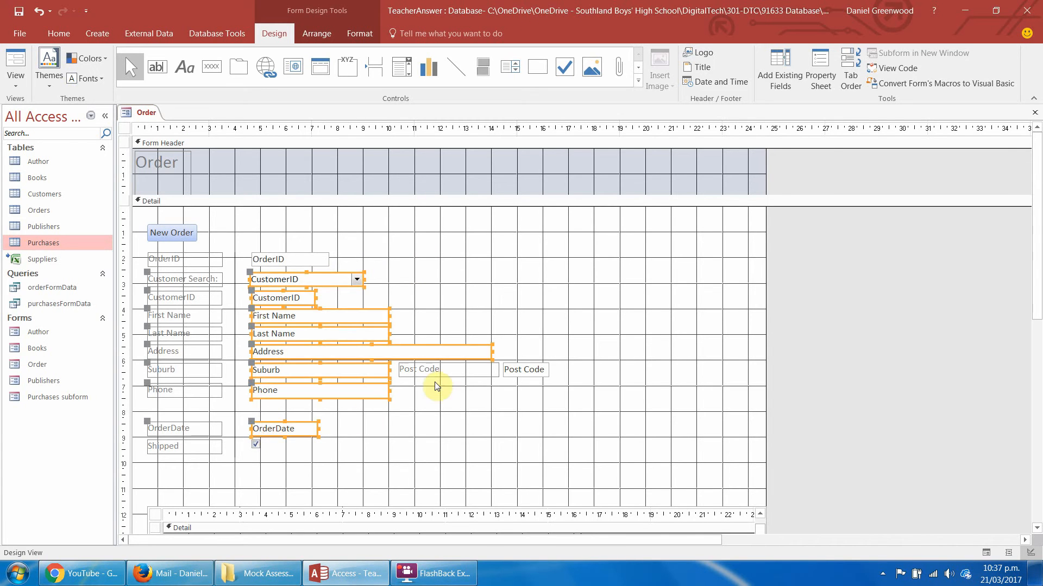
left_click(523, 372, "shift")
left_click_drag(523, 373, 522, 376)
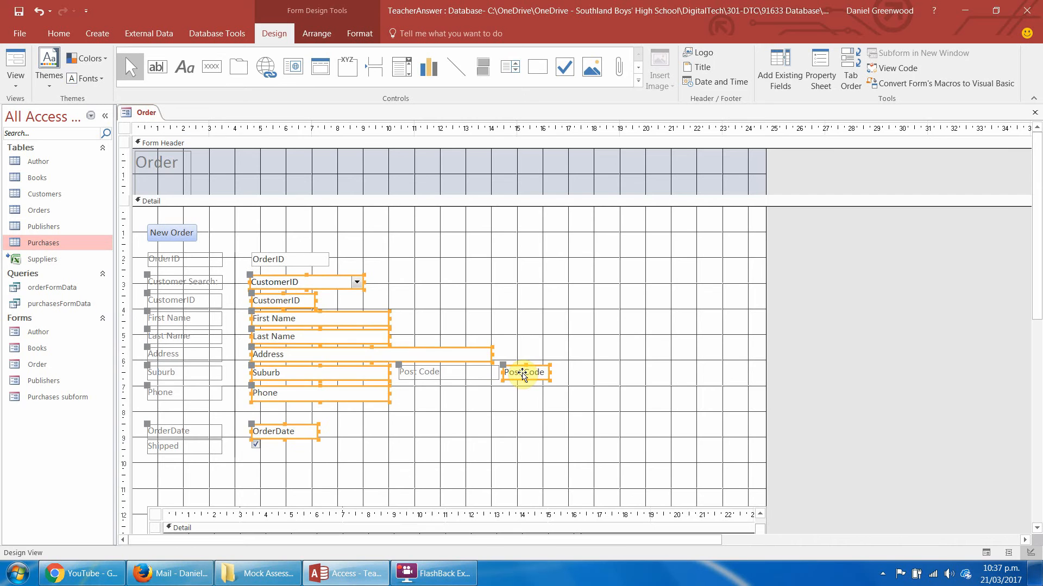
left_click(513, 248)
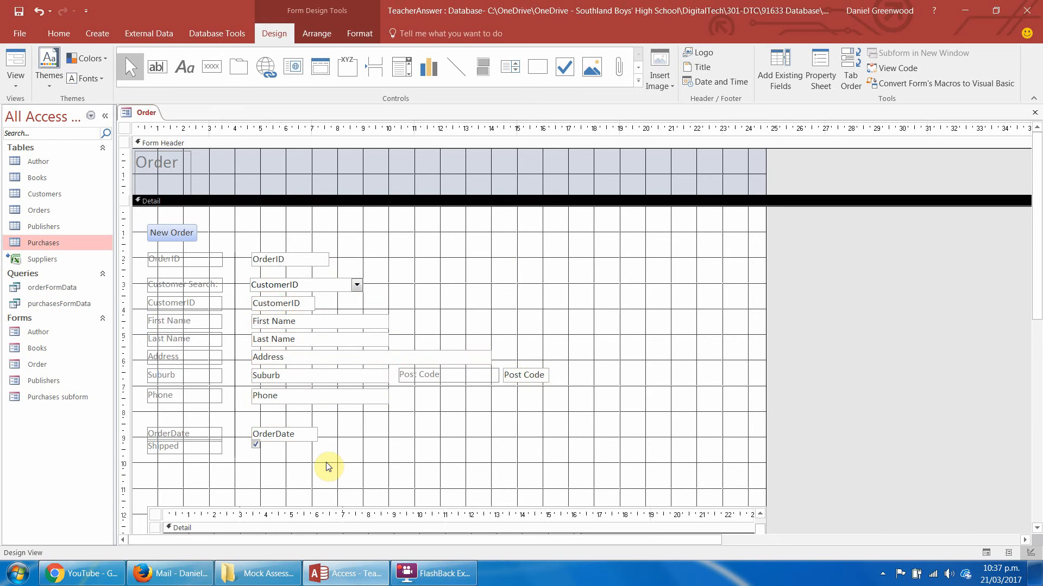
Nudge the Shipped check box down clear of OrderDate, and align the Customer Search combo box's left edge with the other fields.
left_click(205, 449)
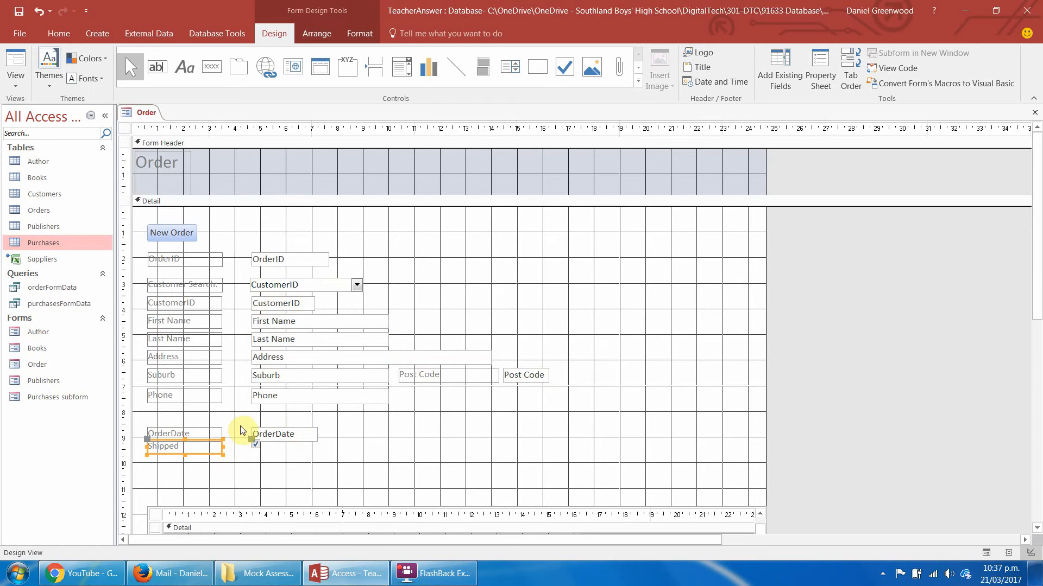
key("Down")
key("Down")
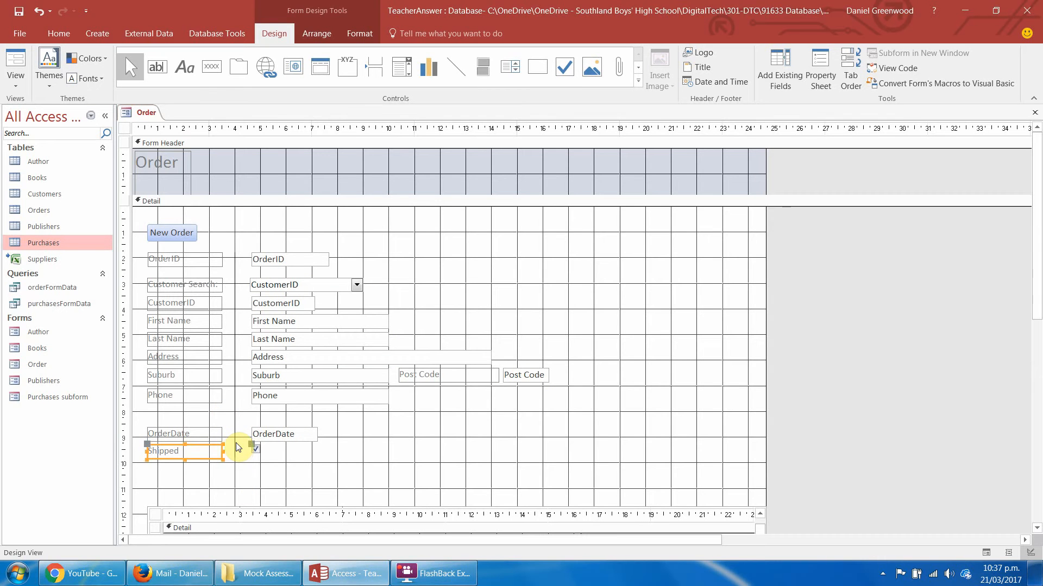
left_click(234, 415)
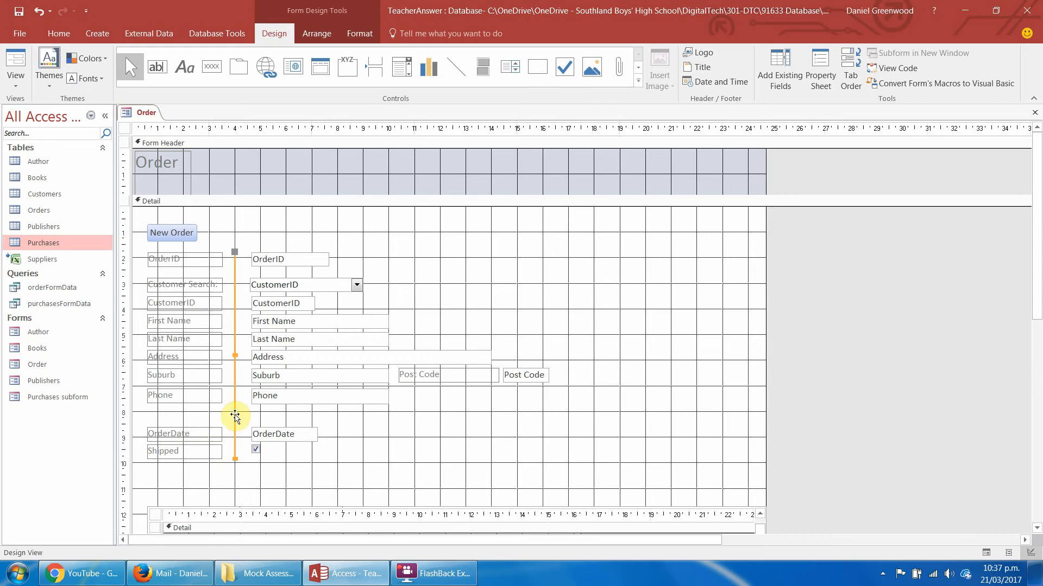
left_click(251, 422)
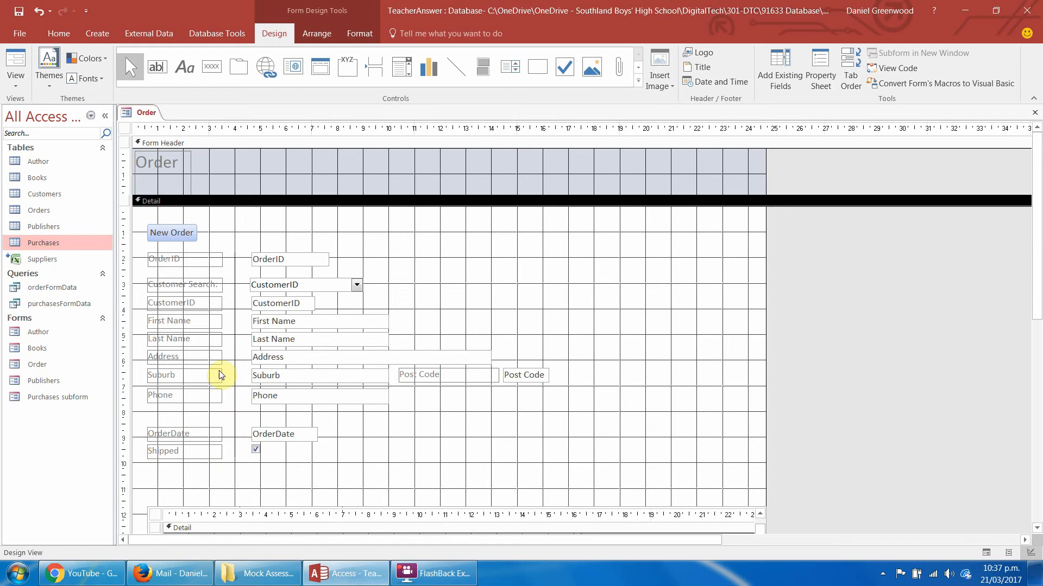
left_click(255, 285)
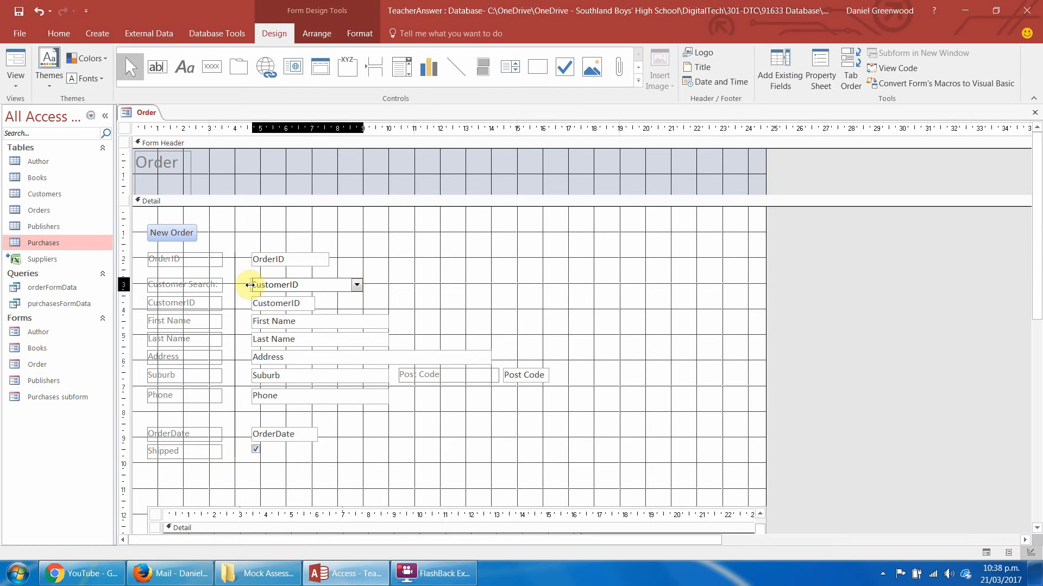
left_click(368, 260)
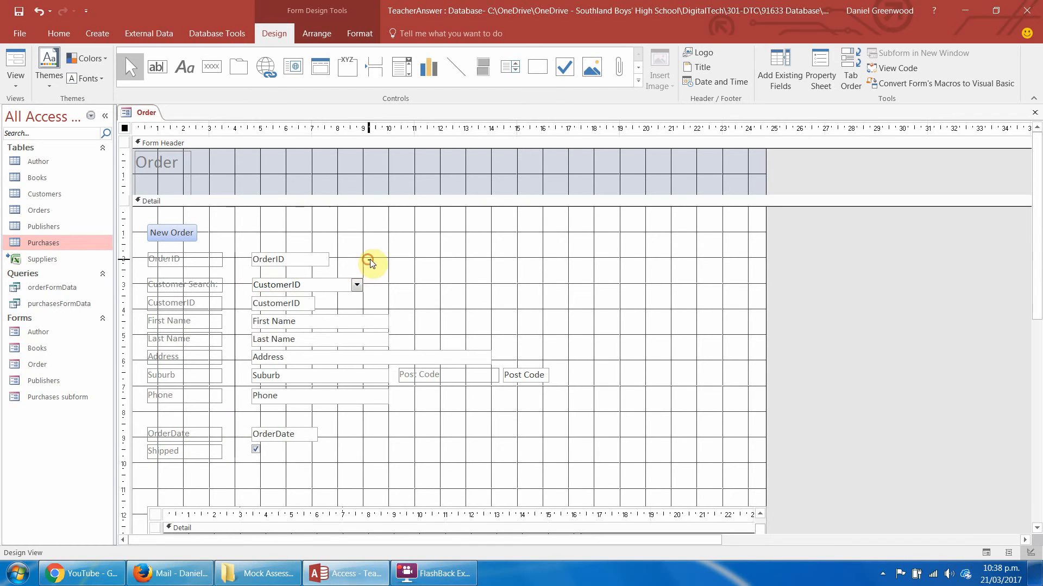
Open the Orders table and examine its CustomerID column, the field the form's customer selection is stored in.
left_click(277, 304)
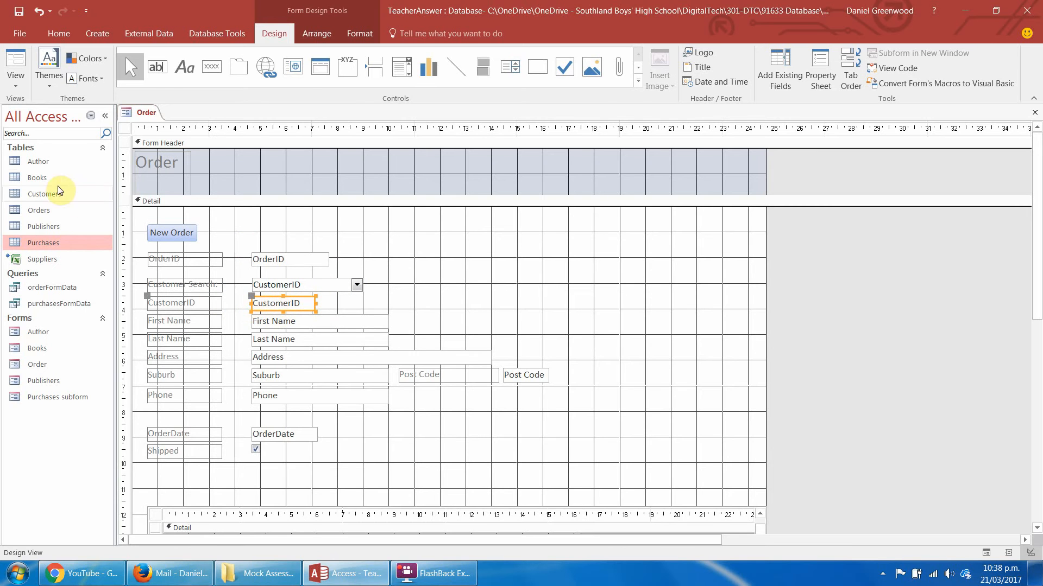
double_click(35, 212)
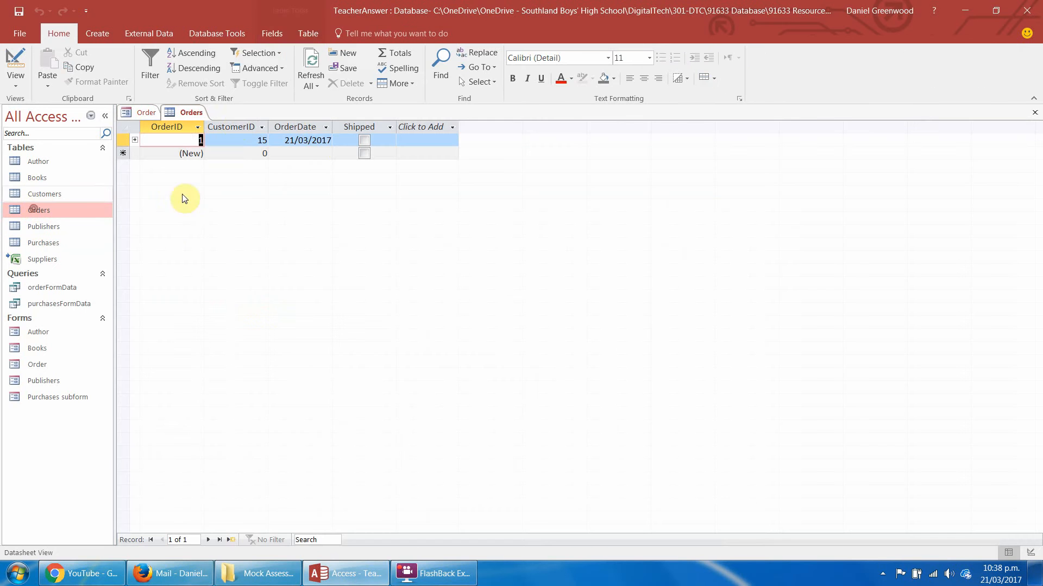
left_click(223, 128)
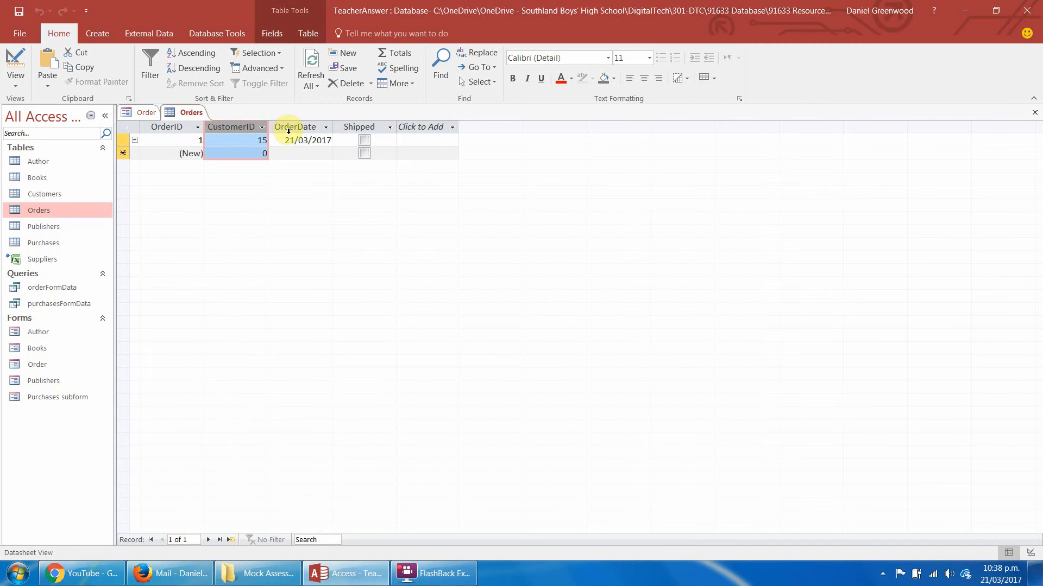
In the Order form's Form View, start a new order and choose the customer whose last name starts with "f" in Customer Search.
left_click(136, 113)
left_click(16, 59)
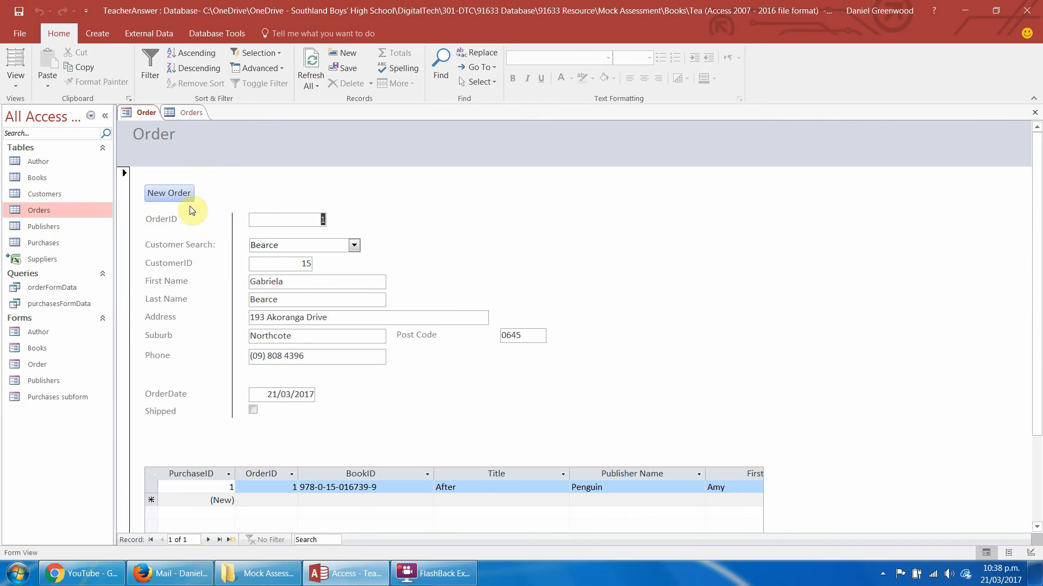
left_click(170, 195)
left_click(354, 245)
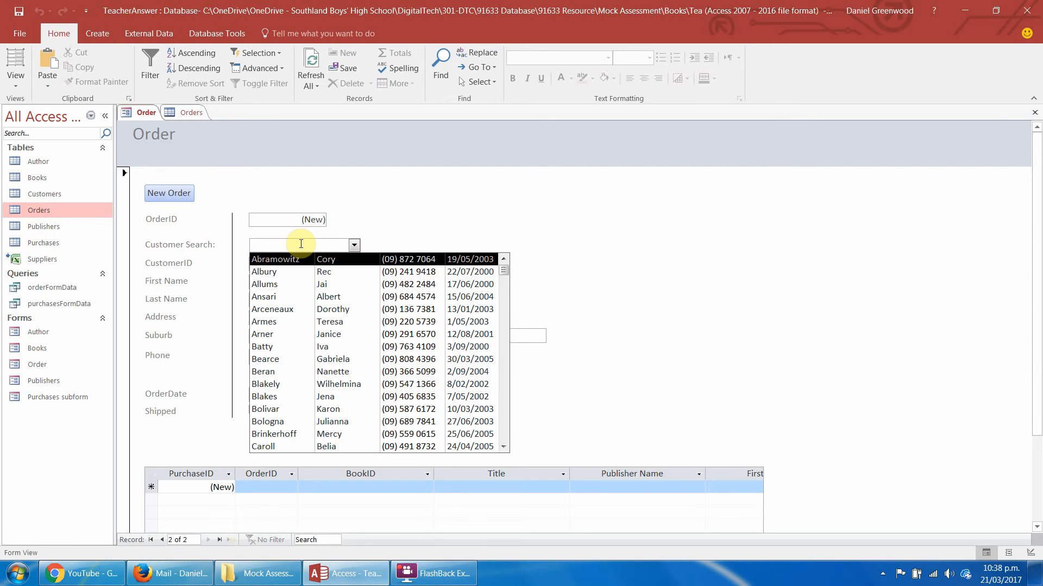
type("s")
type("flack")
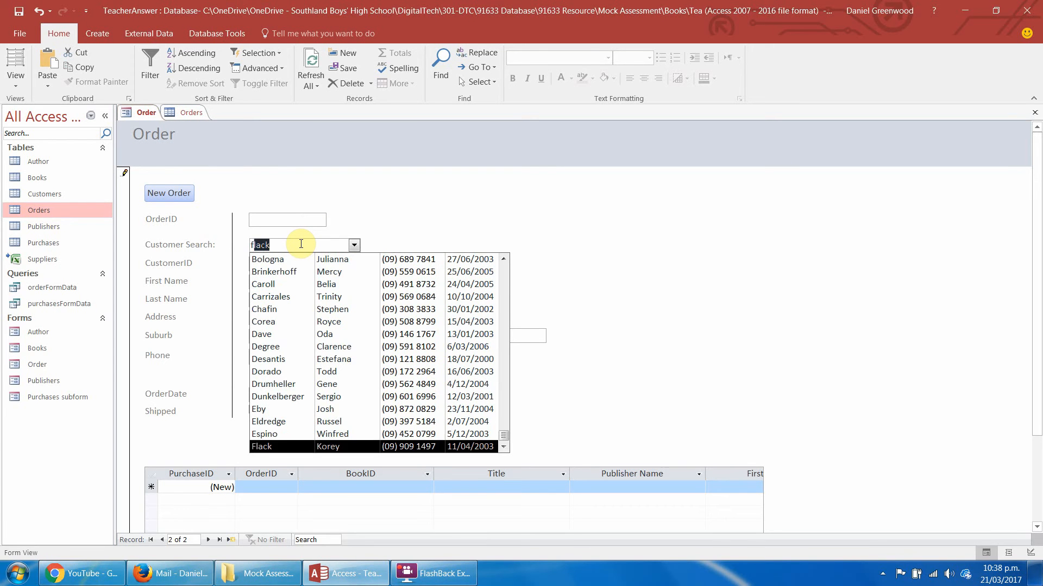
left_click(263, 447)
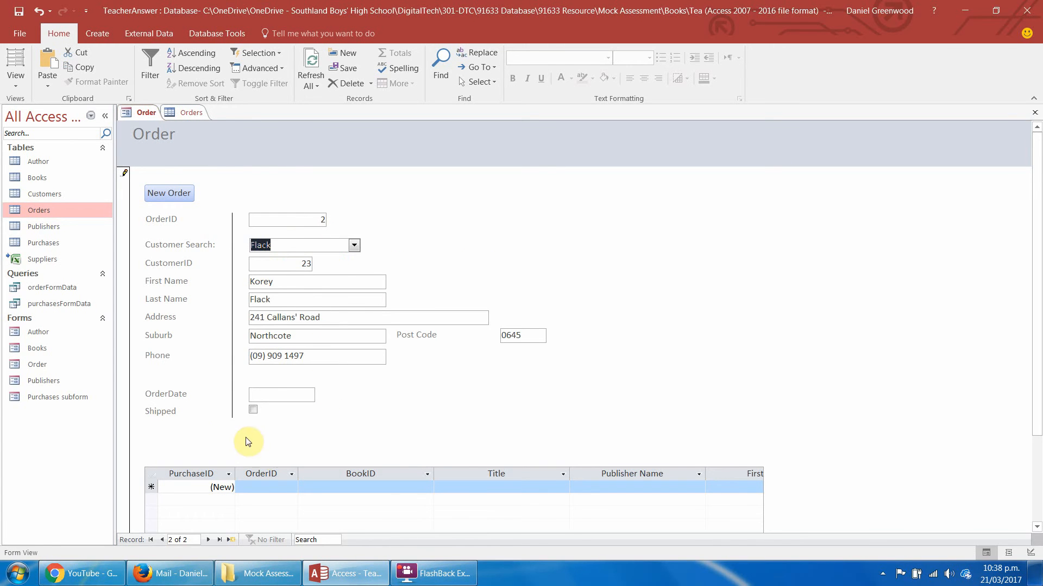
Set the new order's OrderDate to today, 21/03/2017, and refresh all records.
left_click(274, 394)
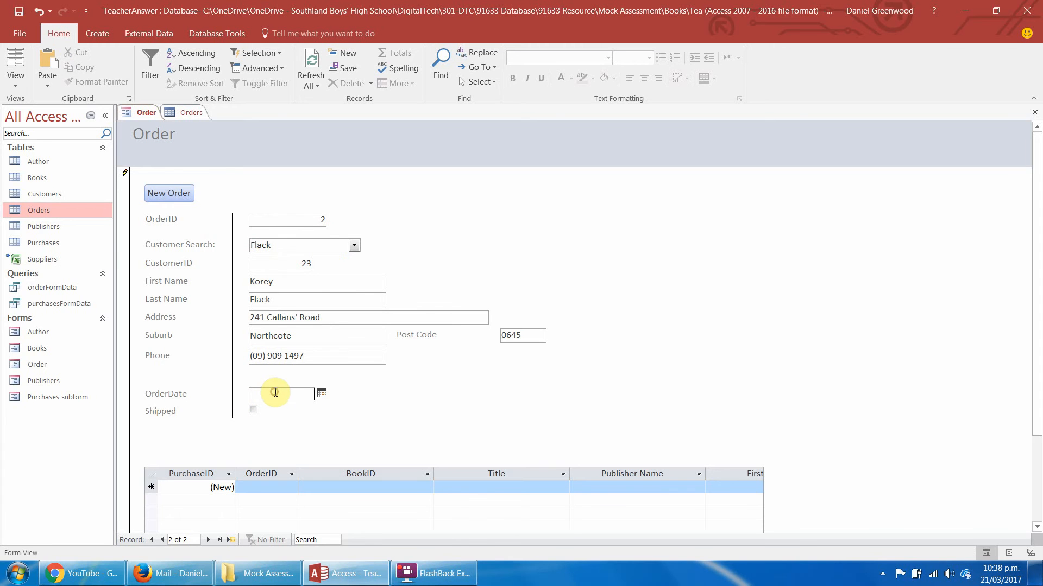
left_click(322, 395)
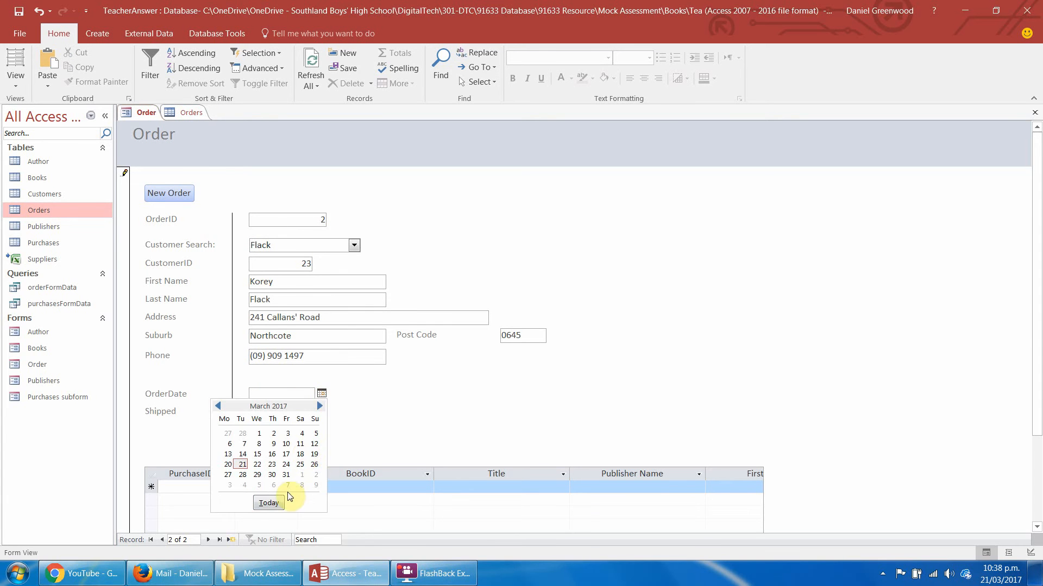
left_click(276, 500)
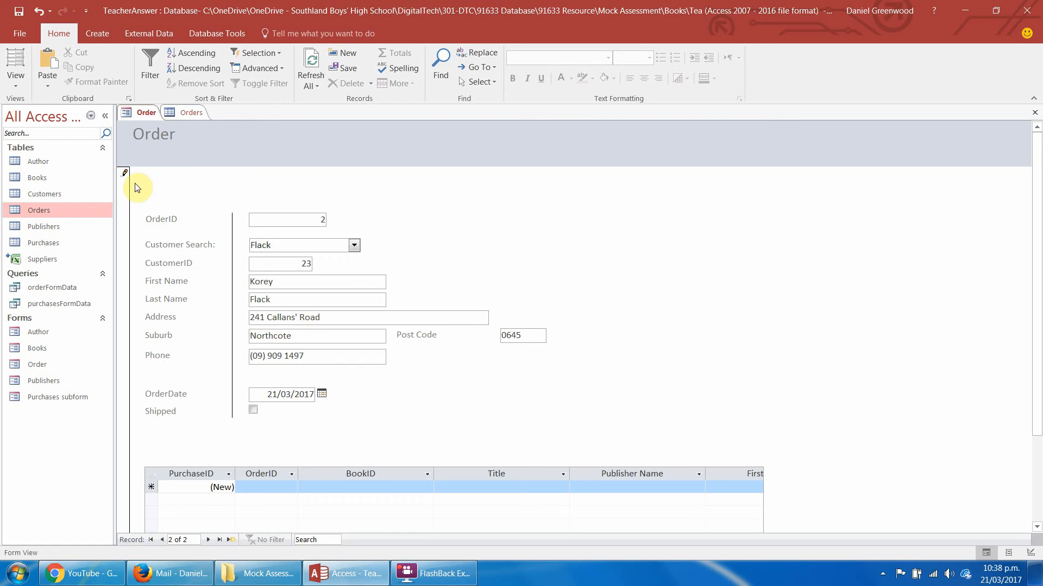
left_click(311, 68)
Refresh the Orders table, check the new order's CustomerID, and close the table.
left_click(191, 111)
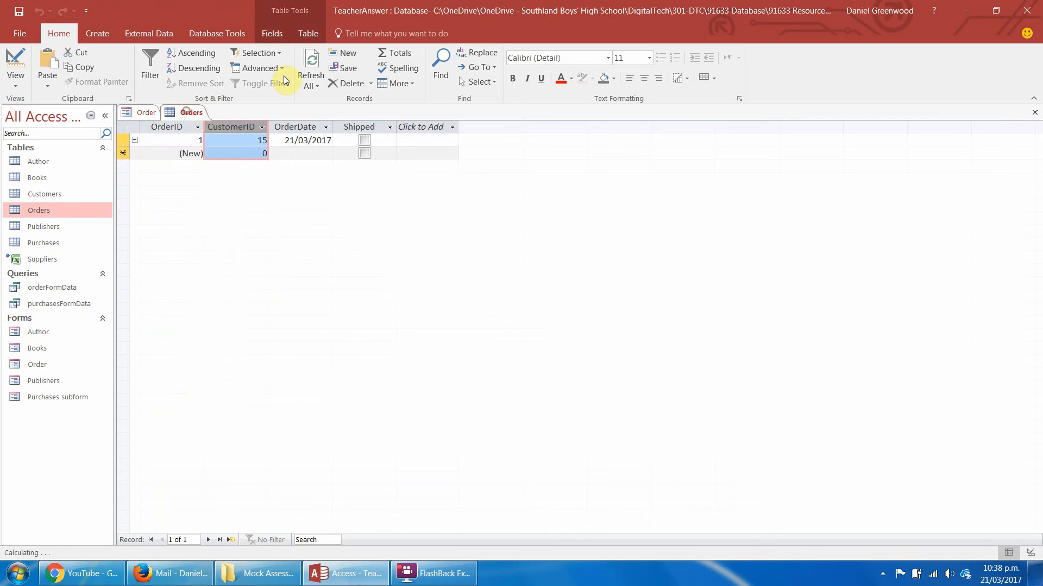
left_click(311, 68)
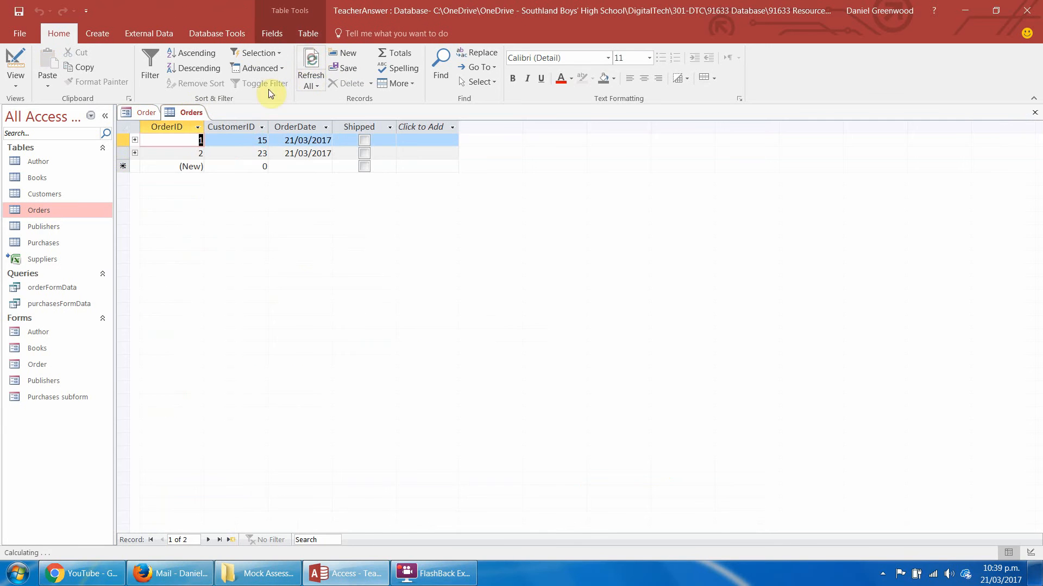
left_click(255, 154)
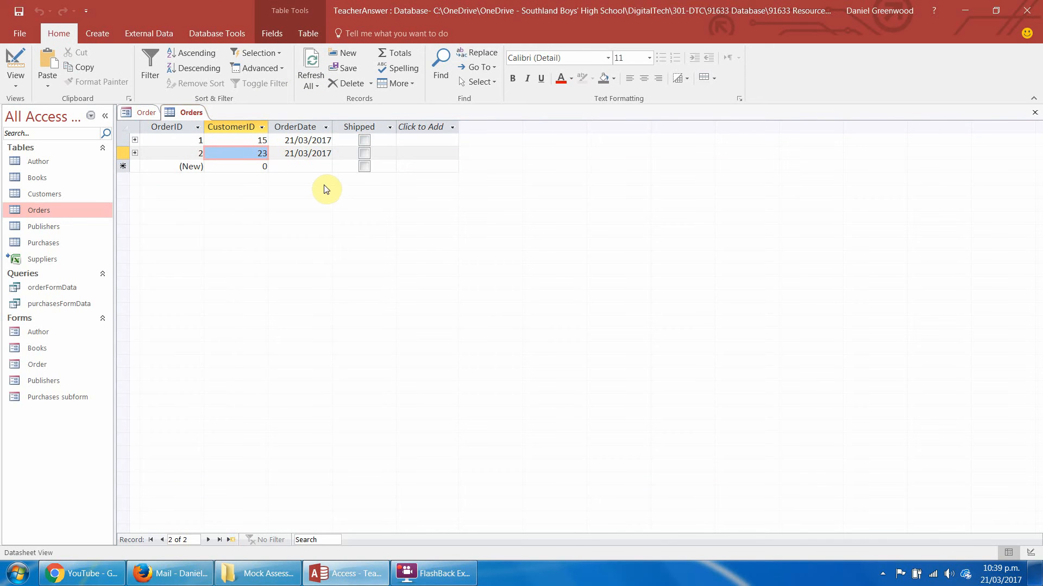
right_click(182, 119)
left_click(211, 139)
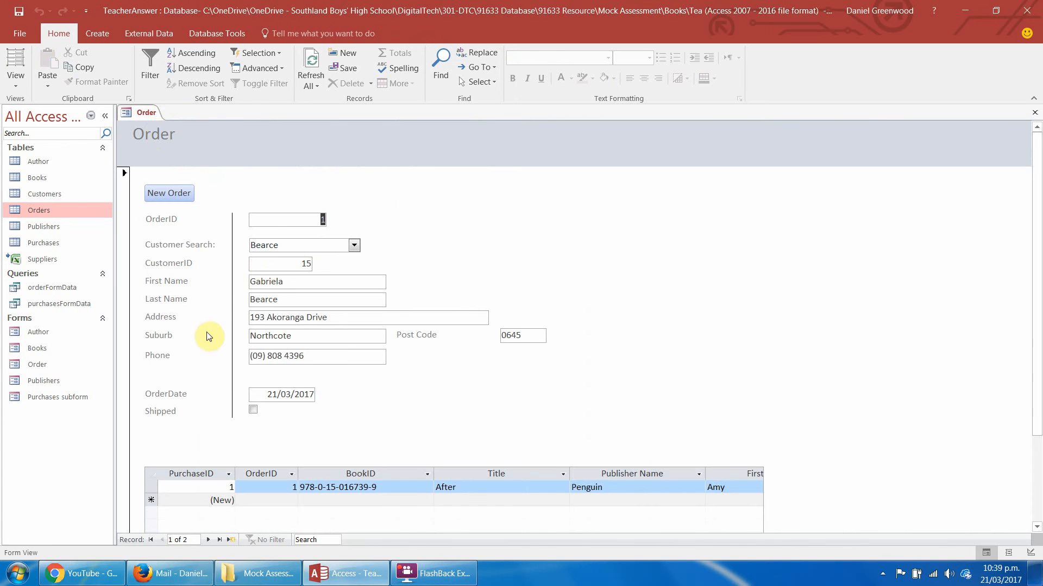
In the Order form's Design View, shorten the Post Code label at both ends and nudge it down together with its field.
left_click(15, 83)
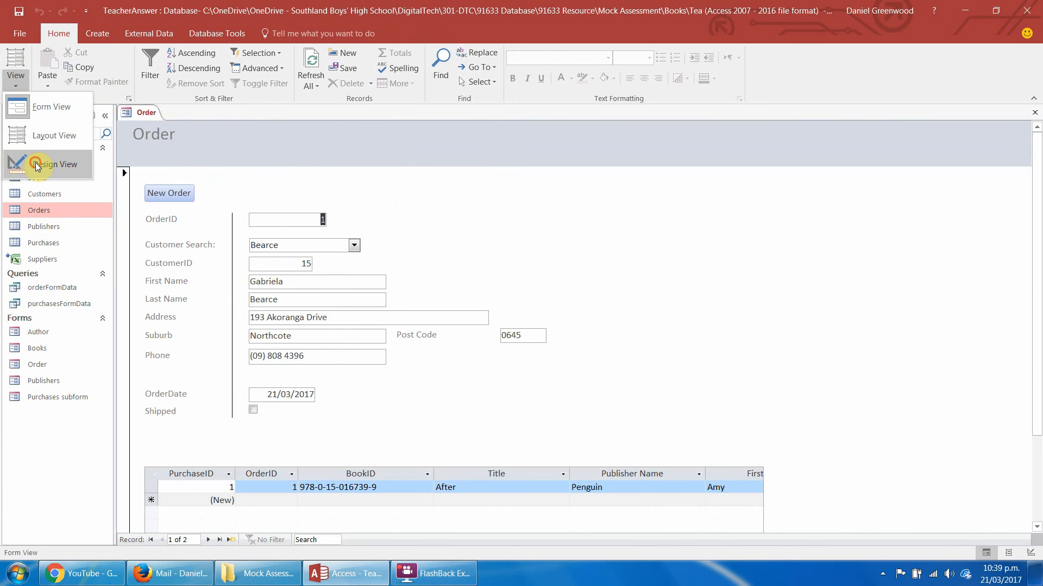
left_click(20, 163)
left_click(478, 375)
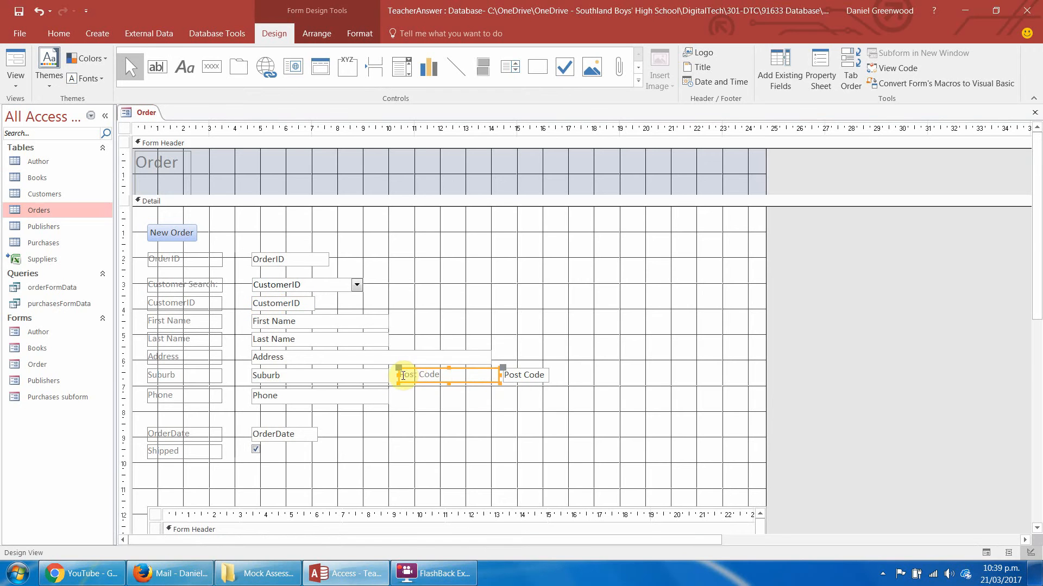
left_click_drag(397, 375, 429, 379)
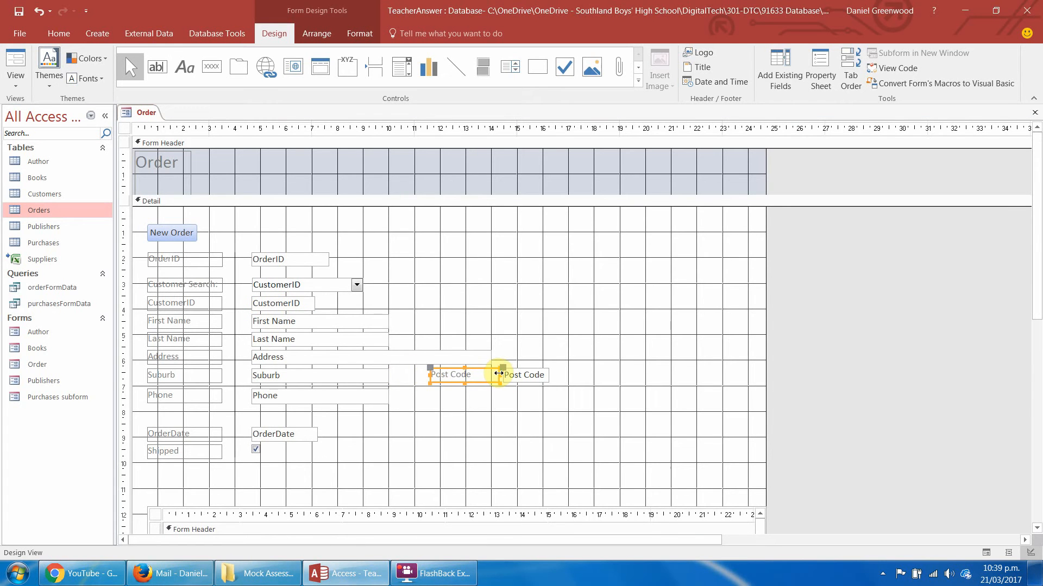
left_click_drag(498, 373, 490, 374)
left_click(525, 373)
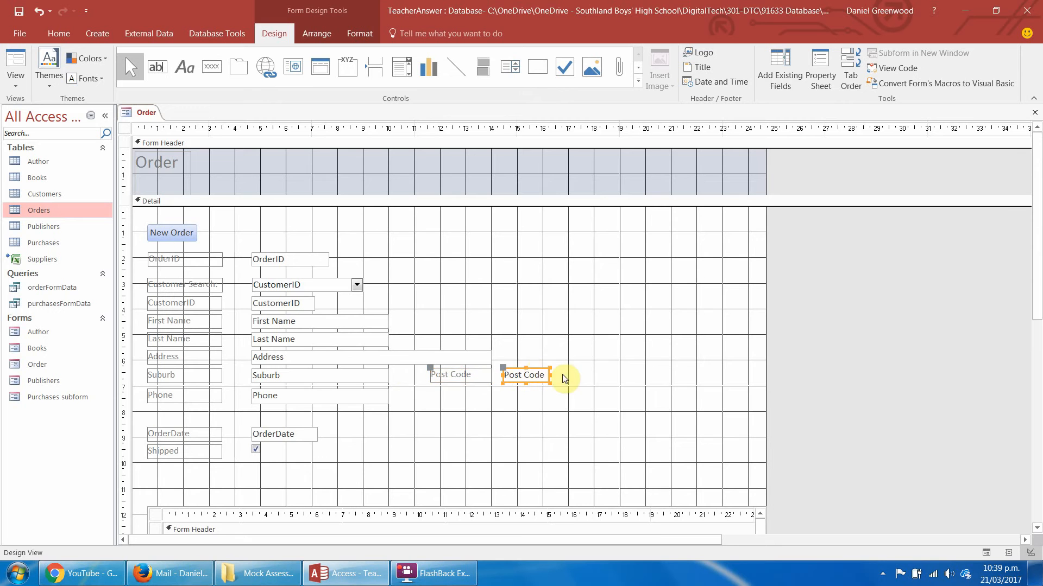
left_click(467, 383, "shift")
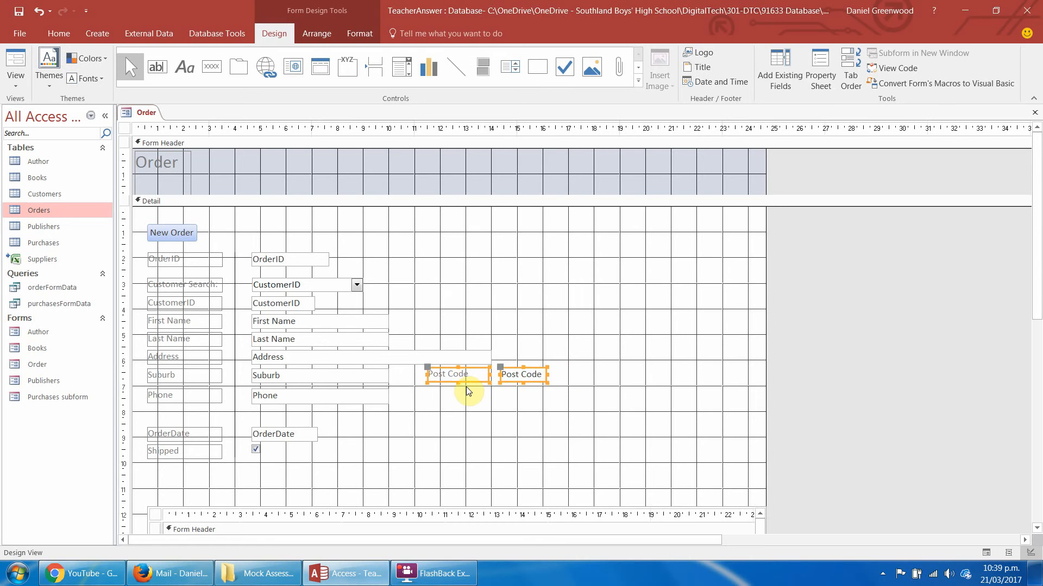
key("Down")
left_click(531, 410)
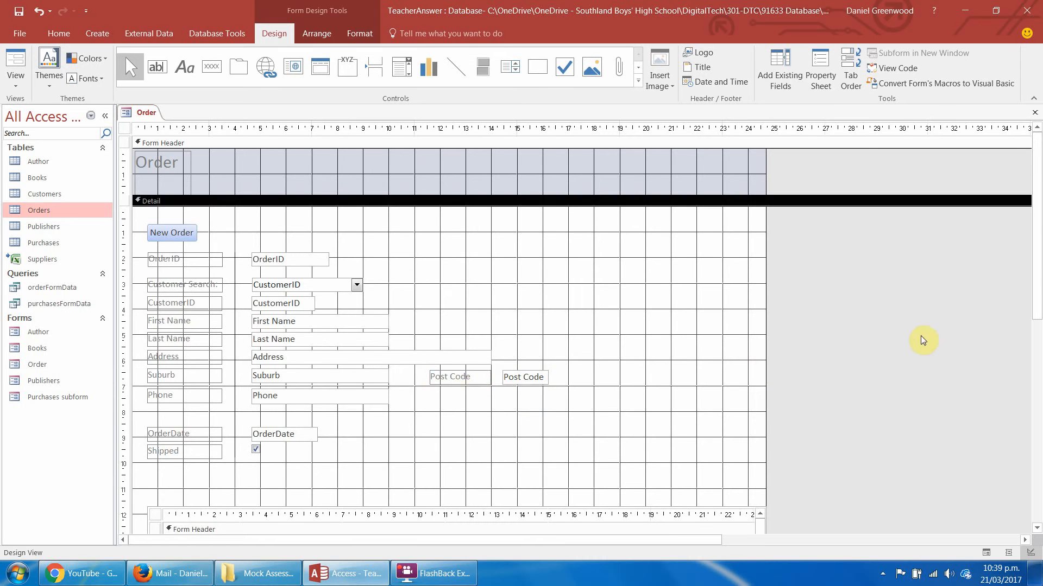
Draw a command button between Shipped and the subform, and give it the Open Form action for the Purchases subform form.
scroll(1037, 274, "down", 3)
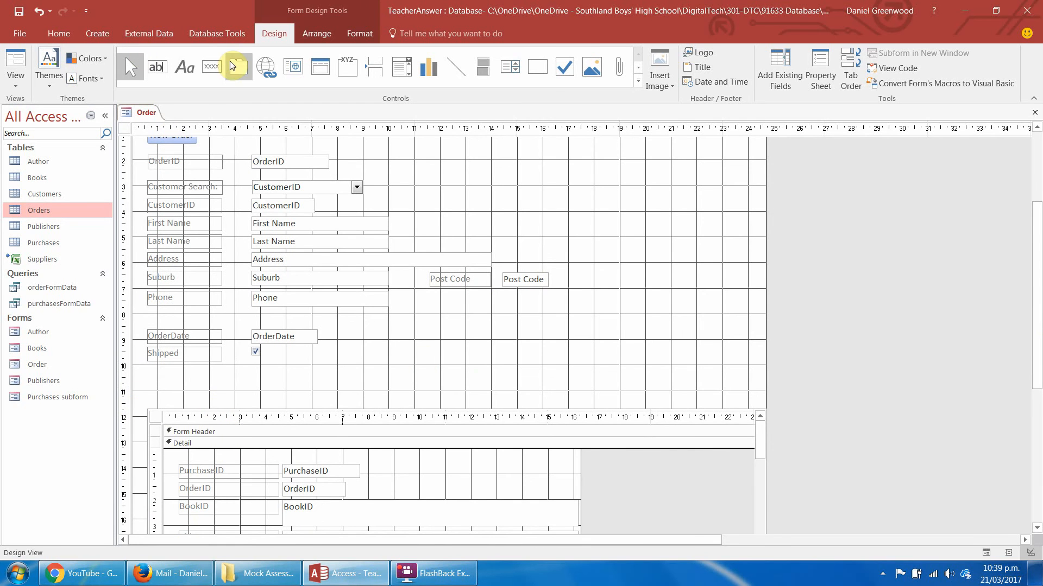
left_click(203, 73)
left_click_drag(147, 377, 225, 398)
left_click(494, 228)
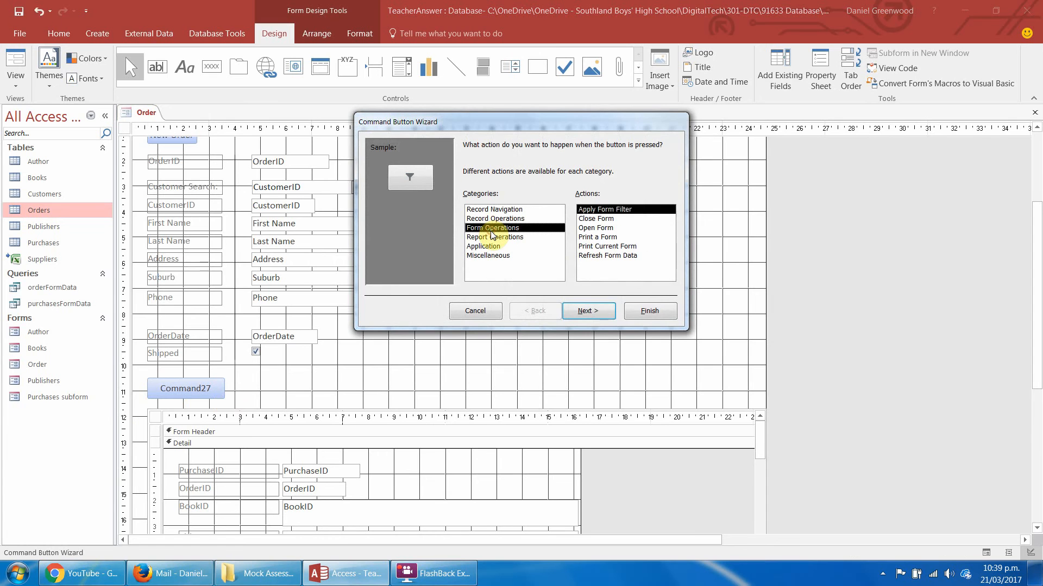
left_click(600, 228)
left_click(589, 310)
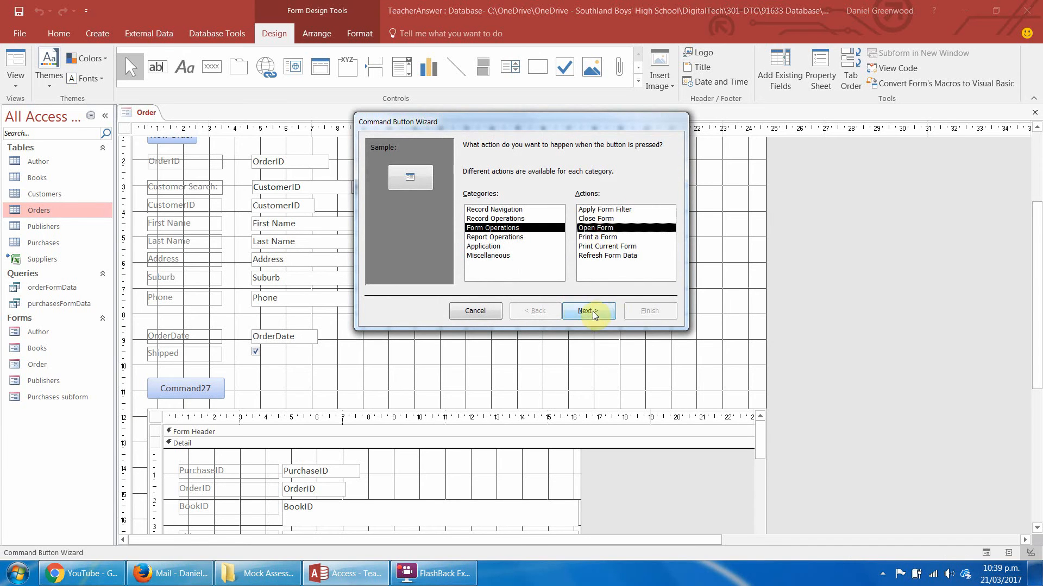
left_click(486, 211)
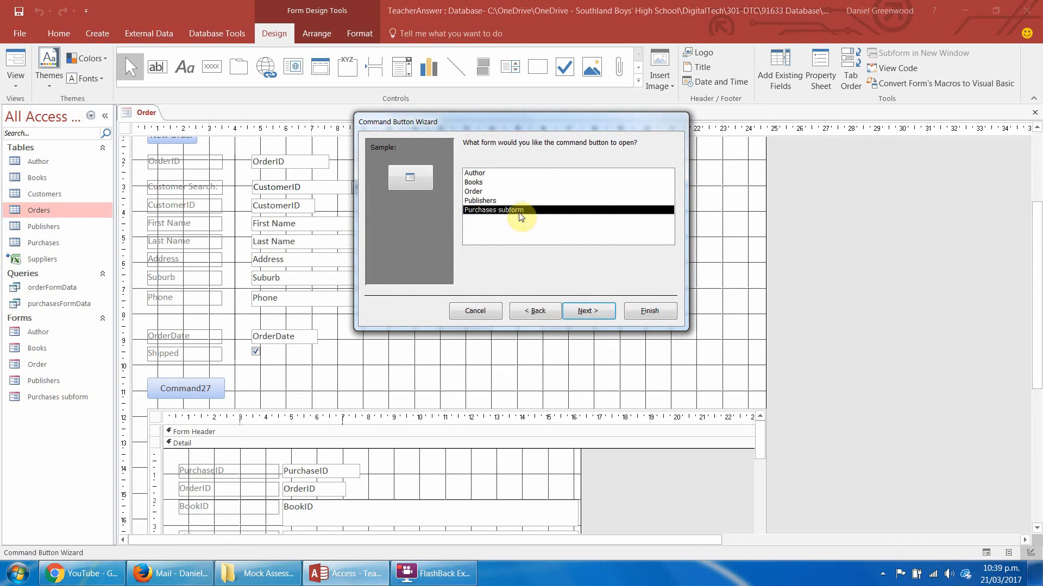
left_click(581, 310)
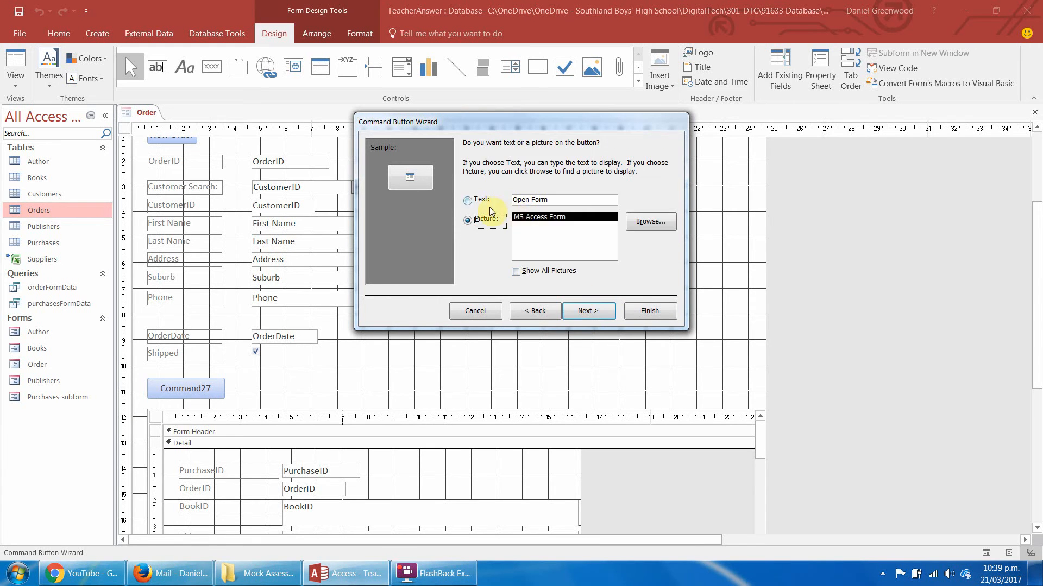
Give the new command button the text "Add Books To Order" and name it addBooks.
left_click(467, 199)
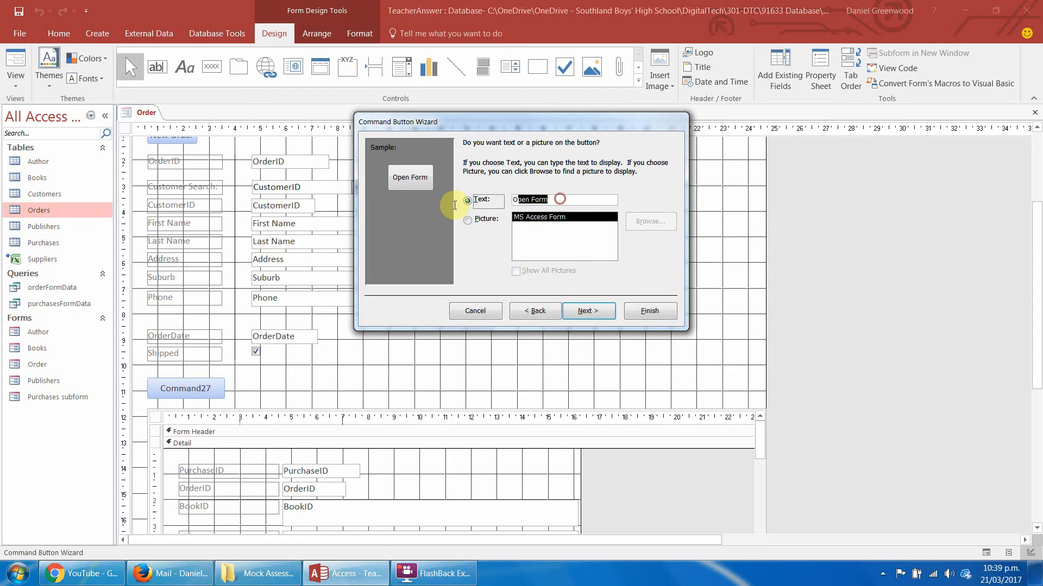
key("Tab")
type("Add ")
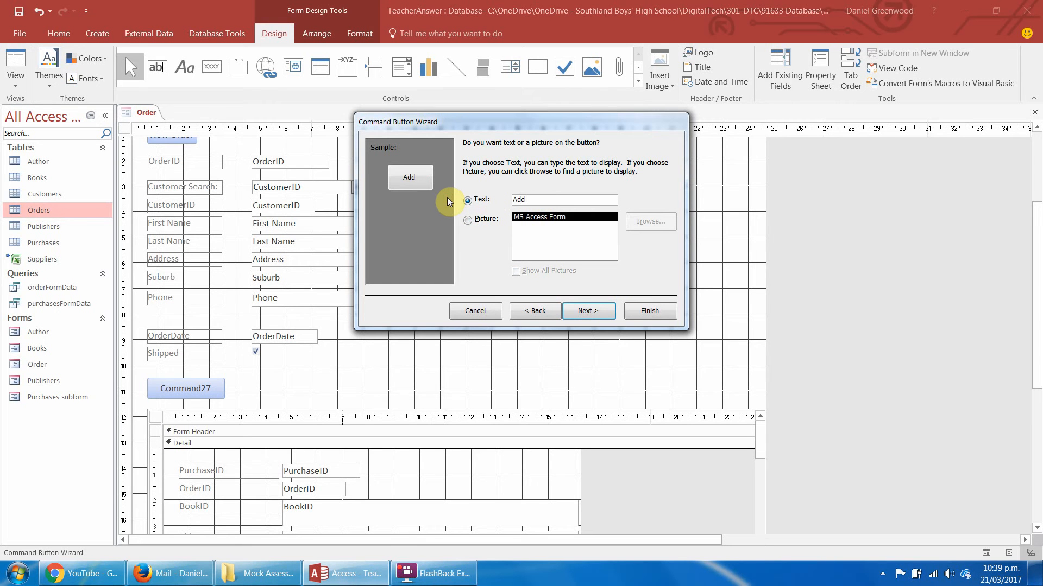
type("Books To OR")
key("BackSpace")
type("rder")
key("Return")
type("add")
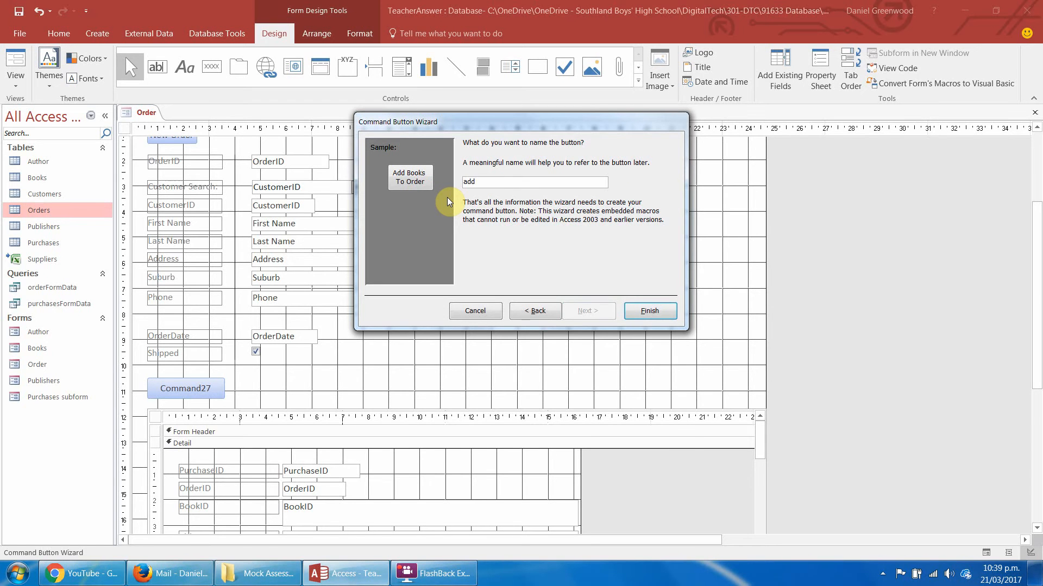
type("Books")
key("Return")
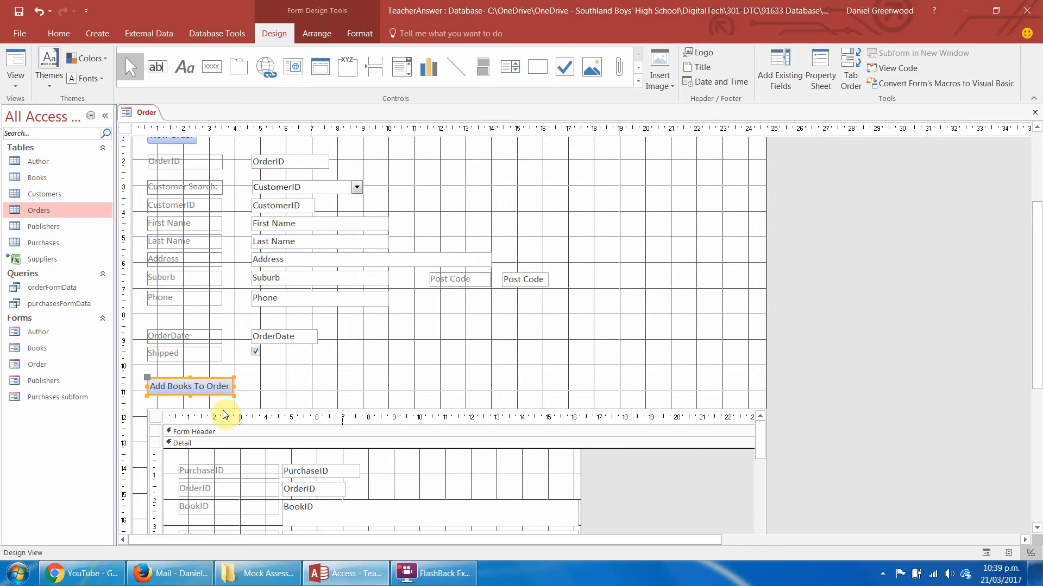
Add a Refresh action to the Add Books To Order button's On Click macro and place it before OpenForm.
right_click(201, 386)
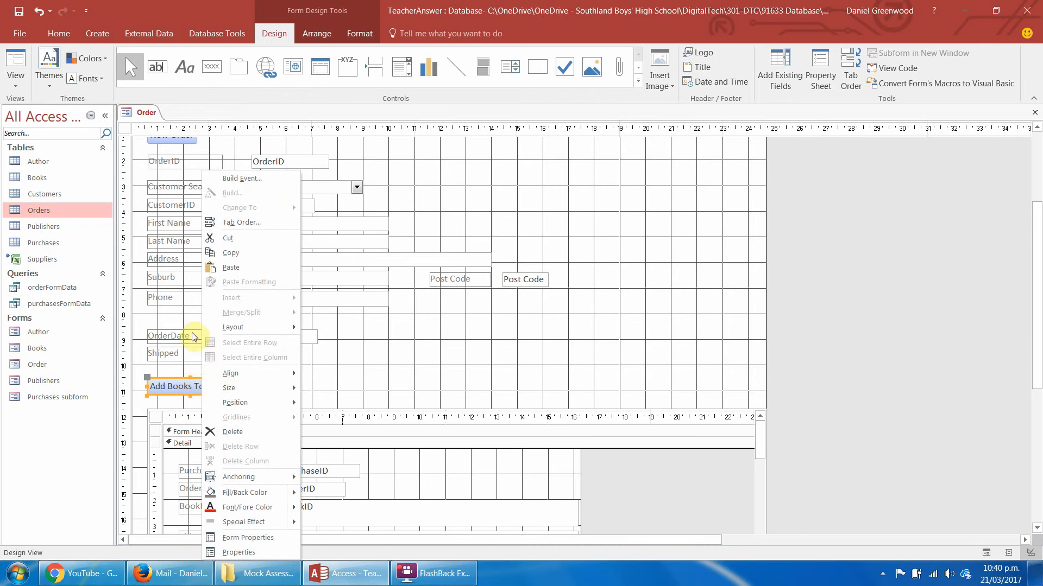
left_click(262, 178)
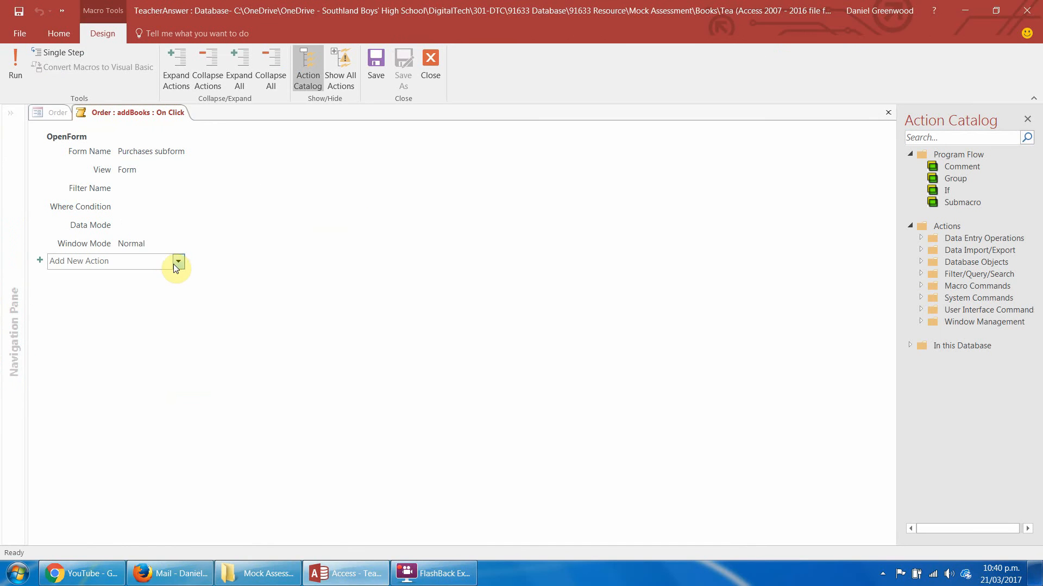
left_click(142, 261)
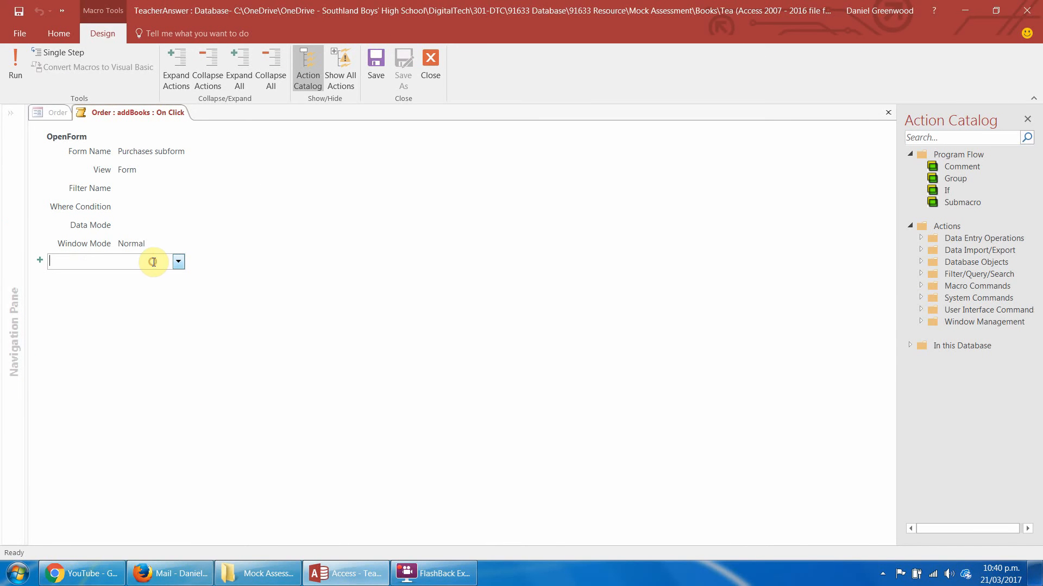
type("Refresh")
key("Return")
left_click_drag(89, 264, 91, 136)
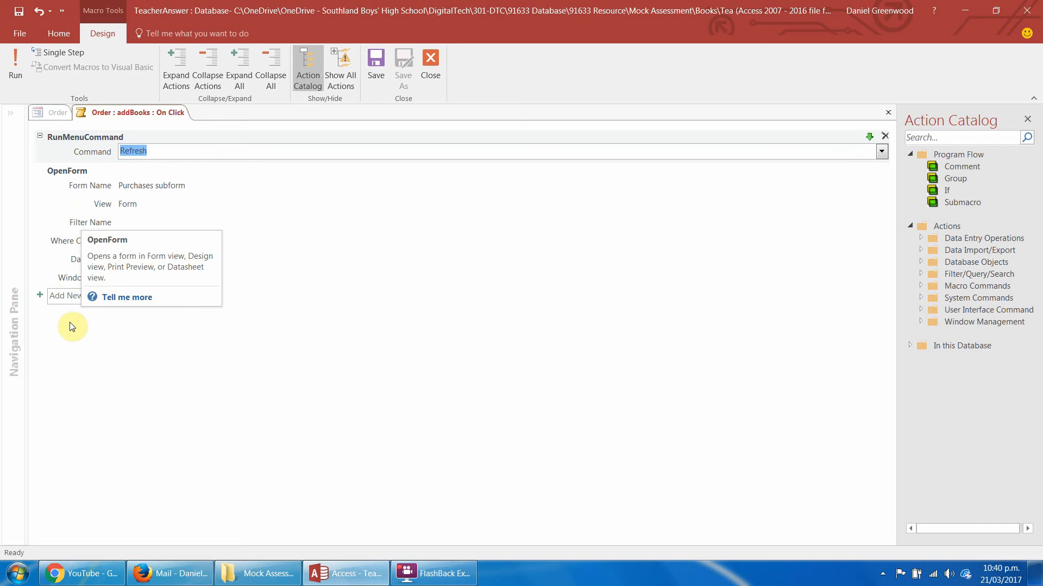
Add a GoToRecord action at the end of the macro, after OpenForm.
left_click(66, 297)
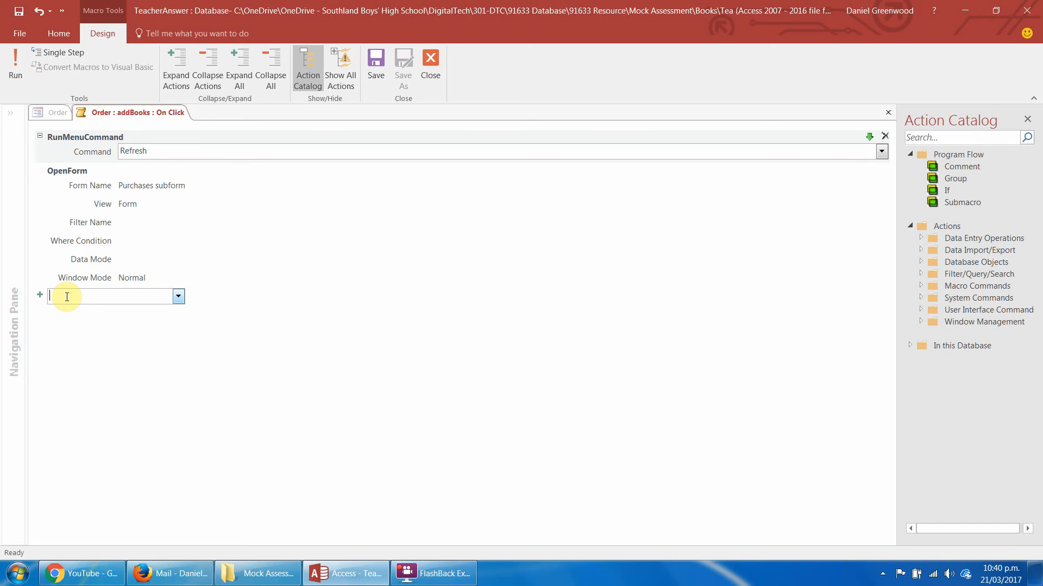
type("Re")
key("BackSpace")
key("BackSpace")
key("BackSpace")
type("GoTo")
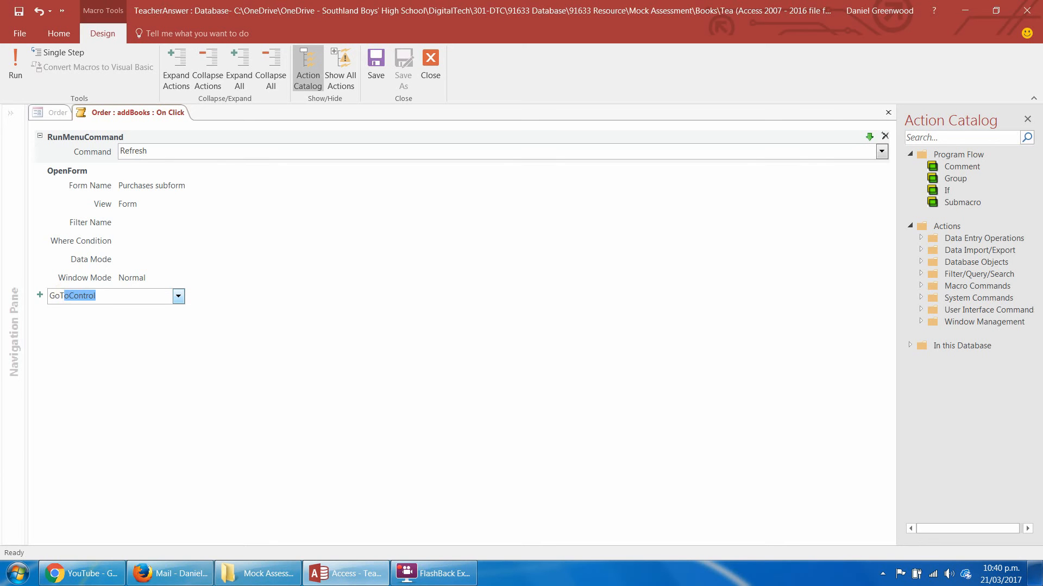
type("Record")
key("Return")
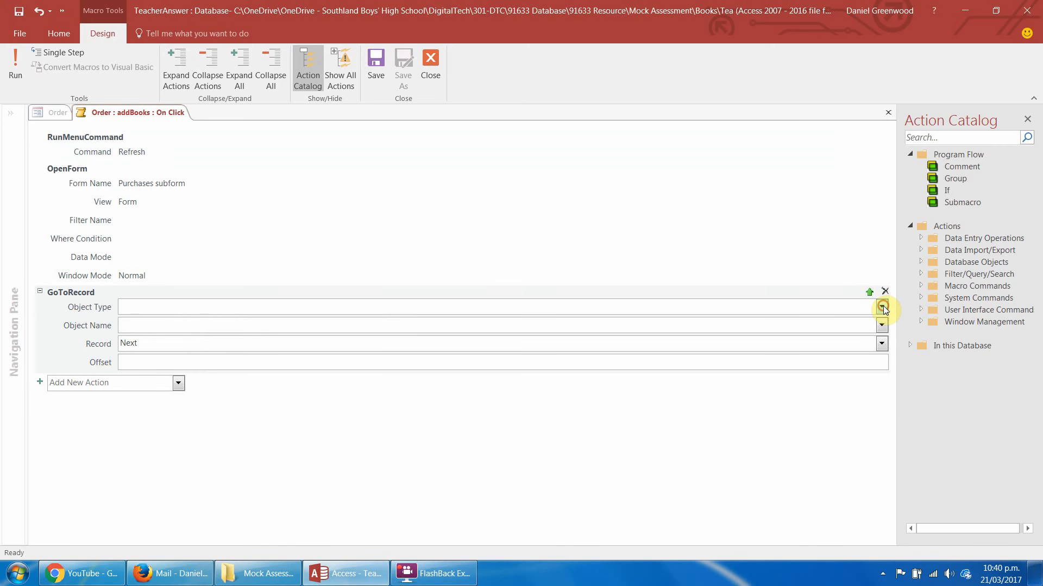
Point GoToRecord at the Purchases subform form with Record left on Next, and save and close the macro.
left_click(883, 309)
left_click(592, 360)
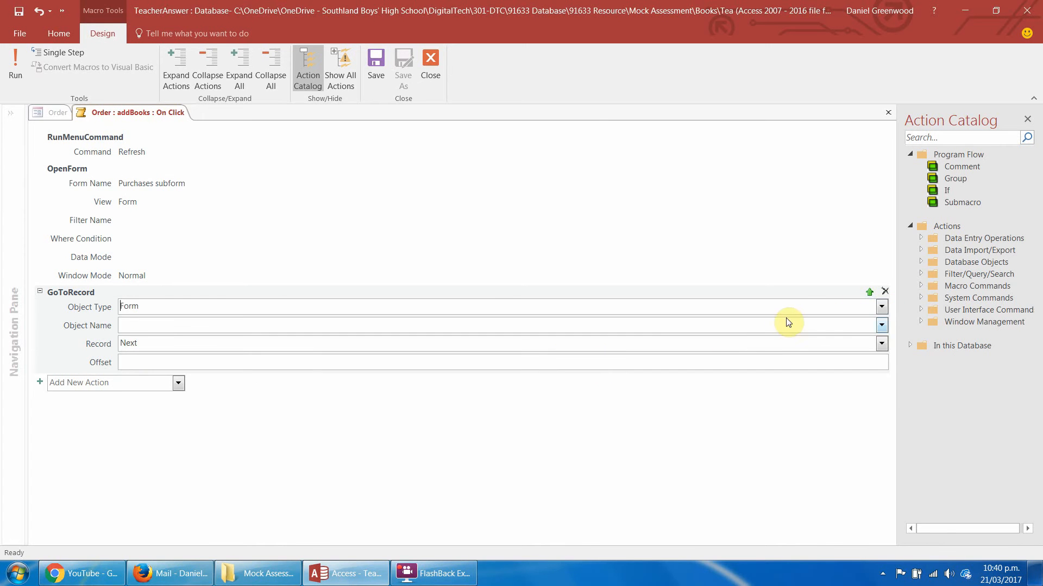
left_click(881, 325)
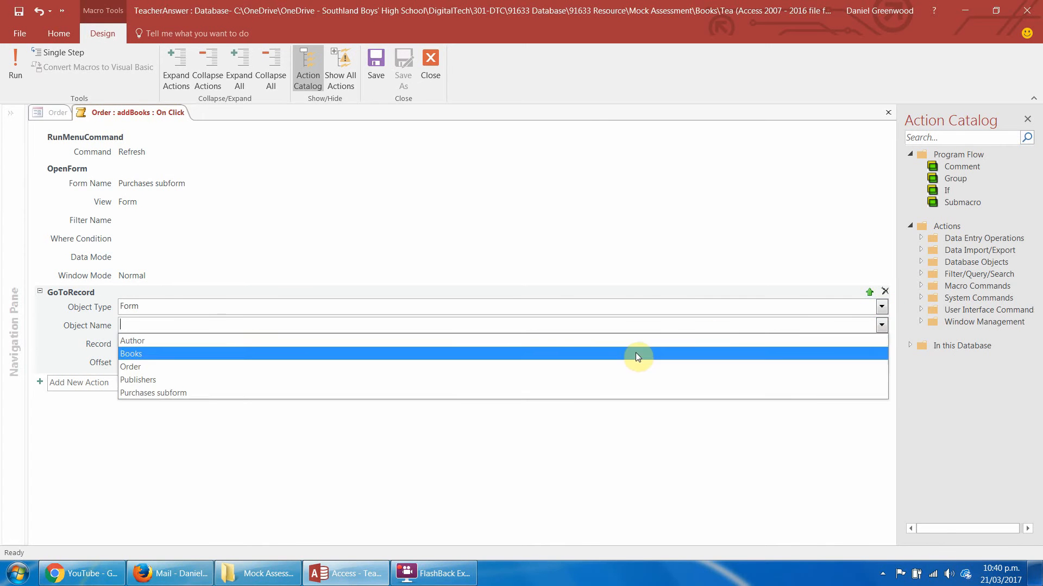
left_click(555, 394)
left_click(881, 344)
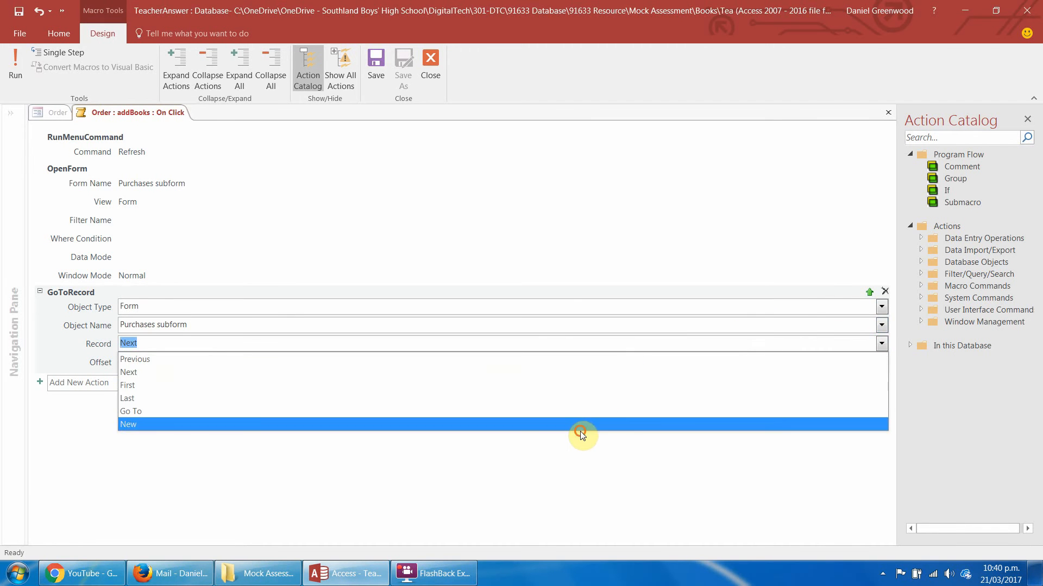
left_click(580, 434)
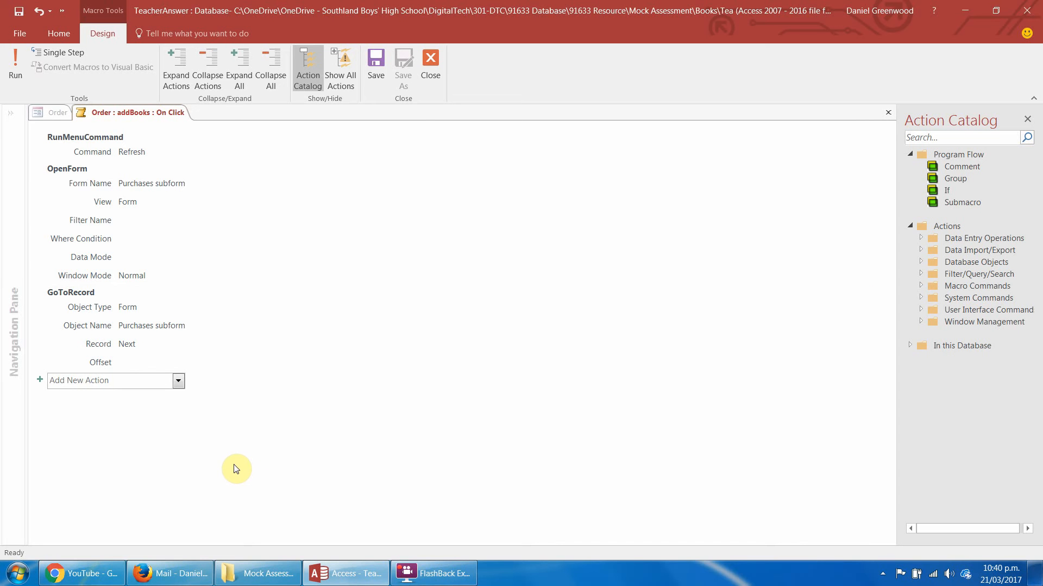
left_click(434, 60)
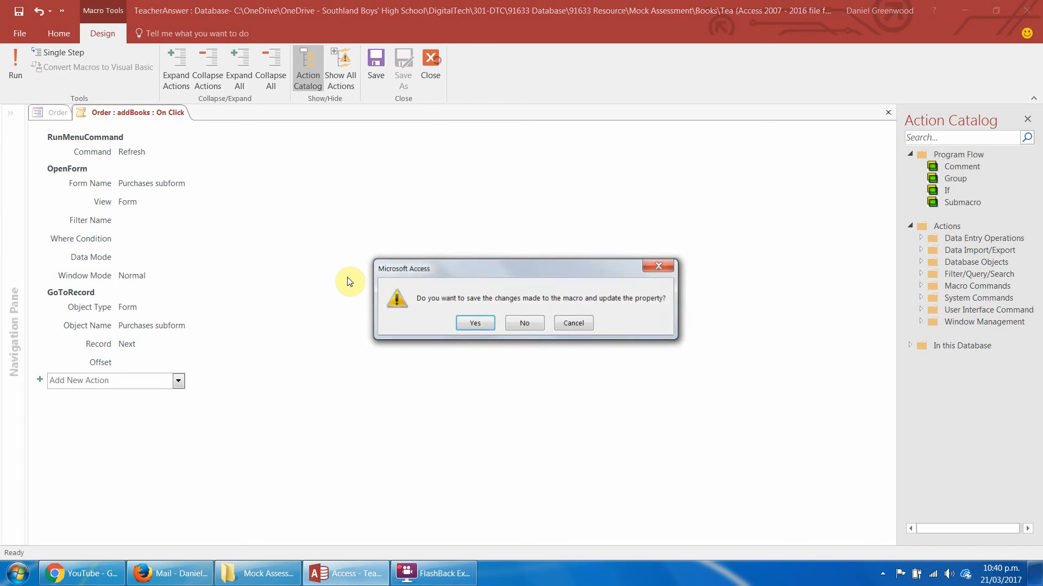
key("Return")
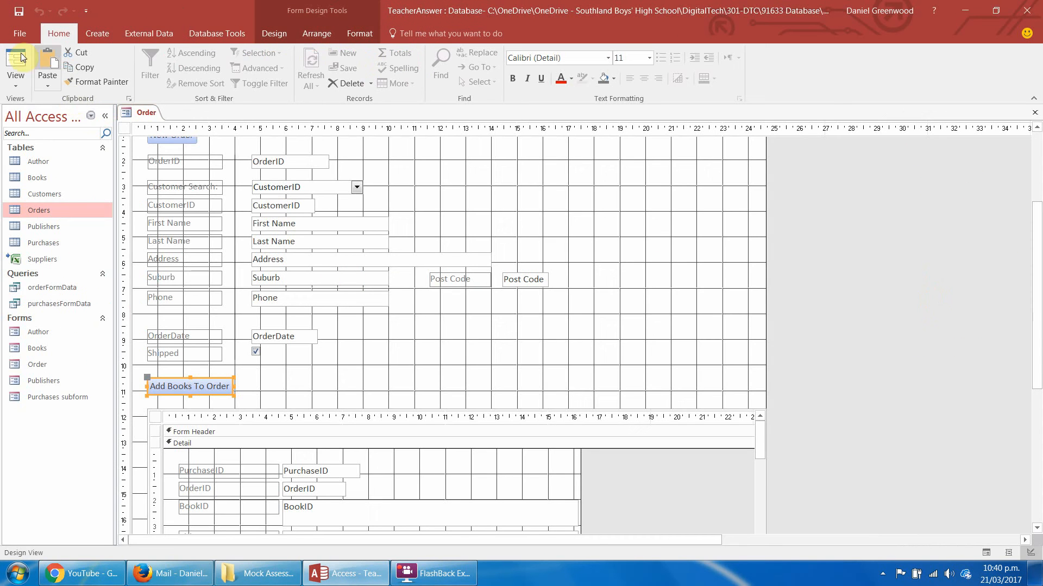
Test the Add Books To Order button in Form View and open the Purchases subform form in Design View, saving both forms.
left_click(21, 57)
left_click(179, 378)
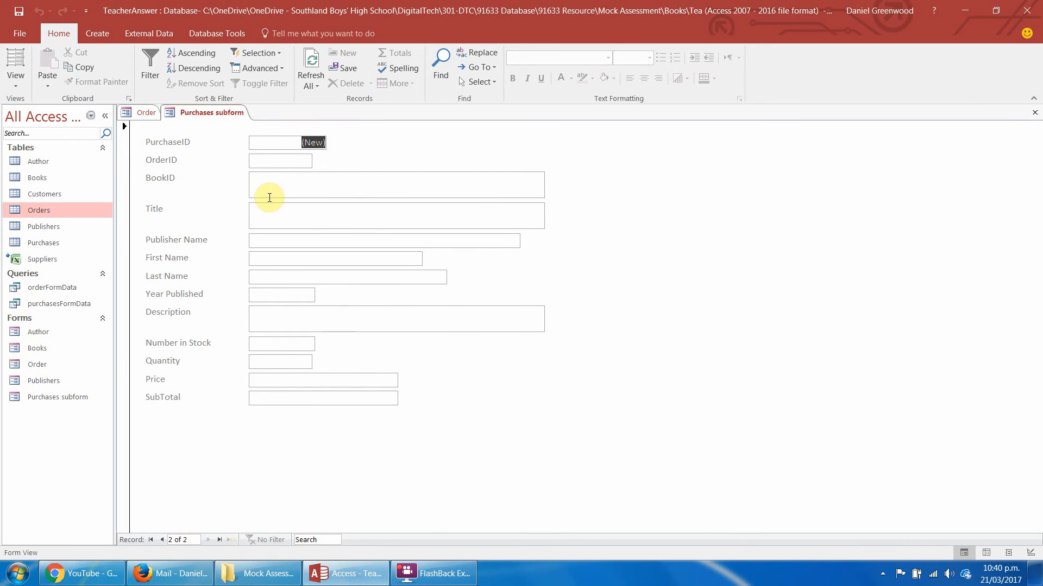
left_click(16, 74)
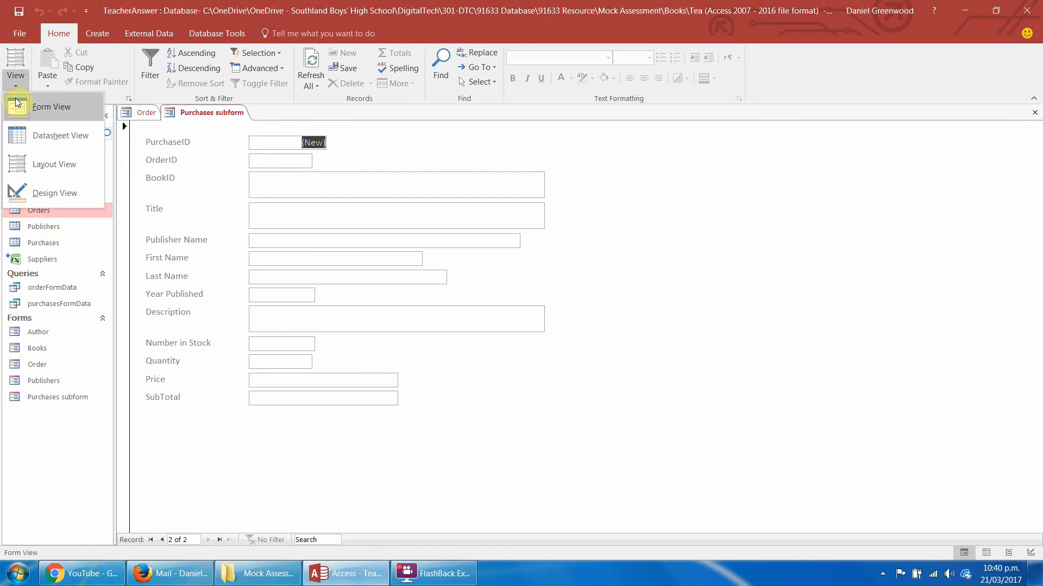
left_click(42, 196)
left_click(471, 273)
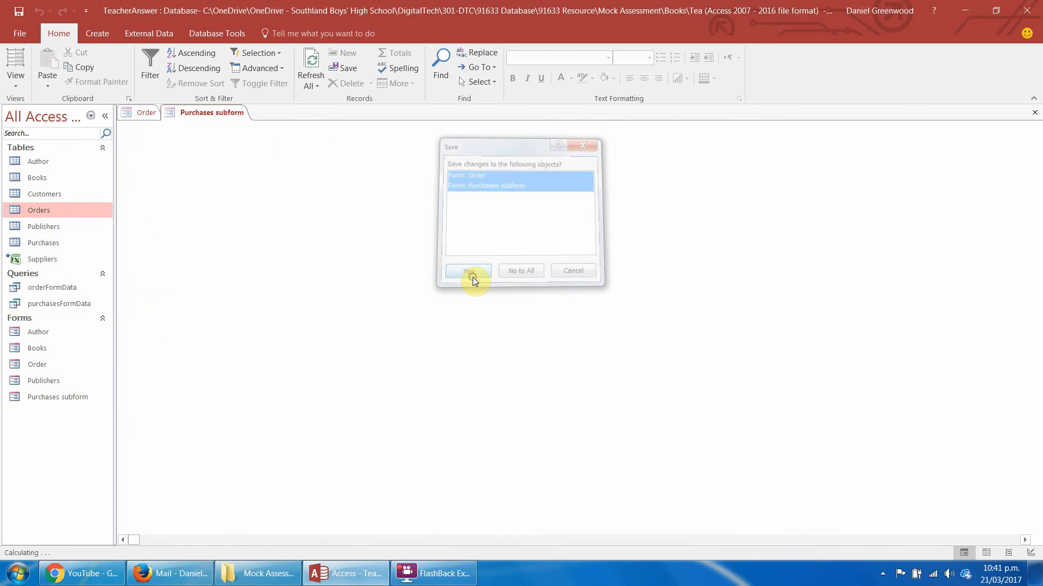
Expand the Purchases subform's form header to about 1.5 cm and add a label about 7 cm wide reading "Purchases".
left_click_drag(201, 148, 197, 187)
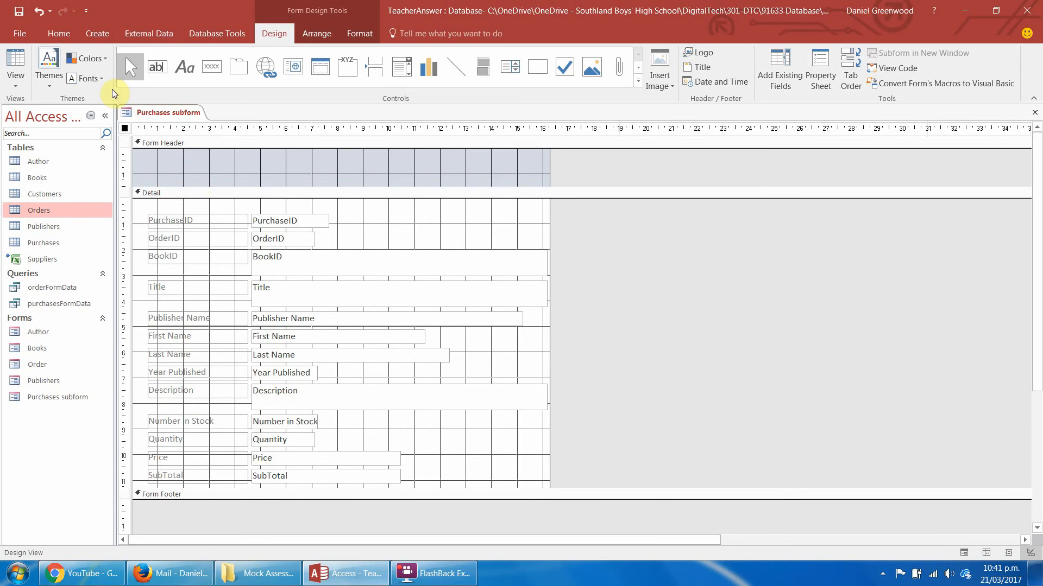
left_click(183, 74)
left_click_drag(145, 155, 320, 180)
type("Purchases")
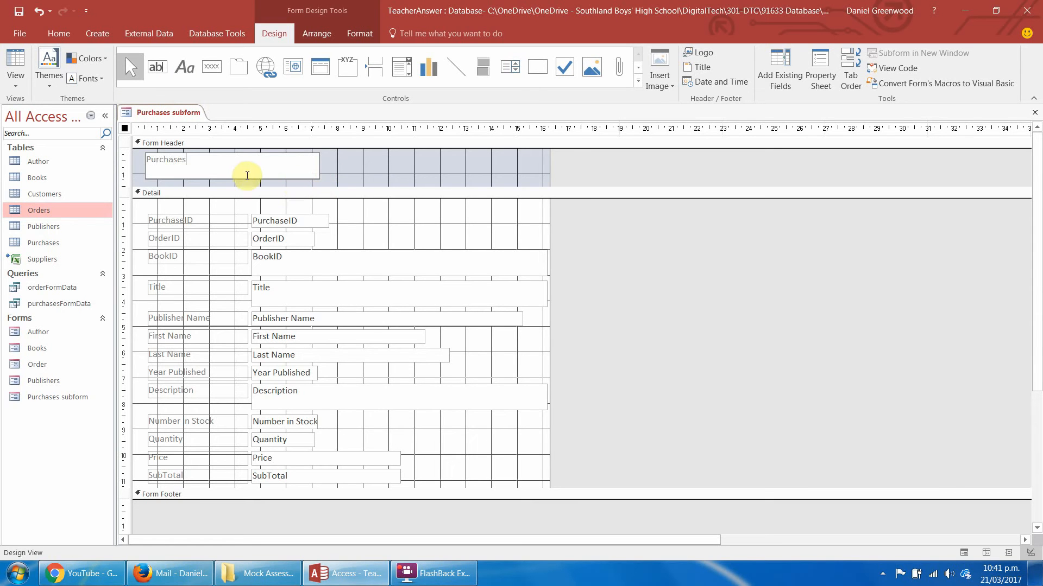
Set the header's Purchases label to font size 24.
left_click_drag(231, 168, 100, 148)
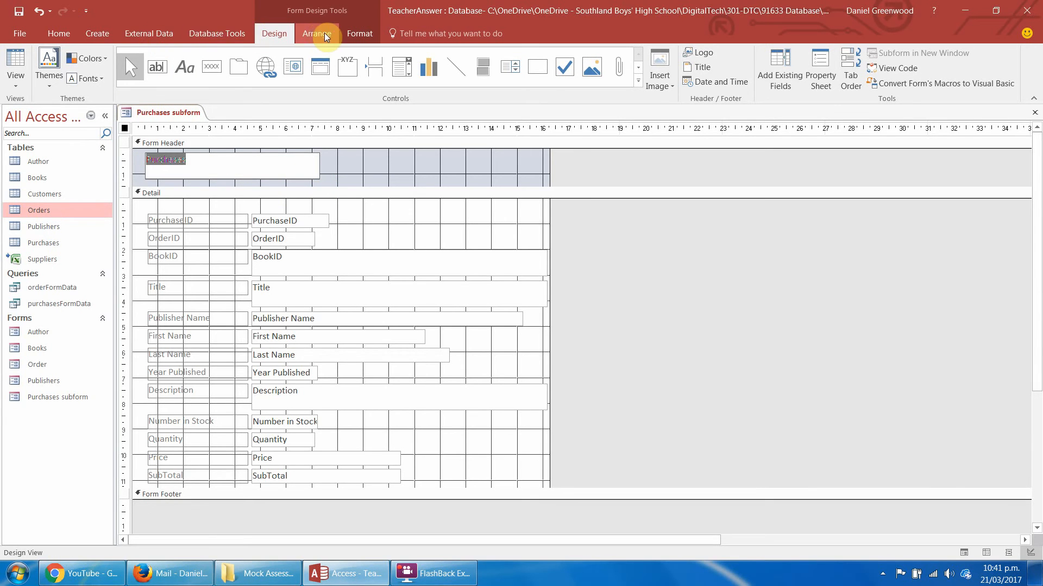
left_click(355, 33)
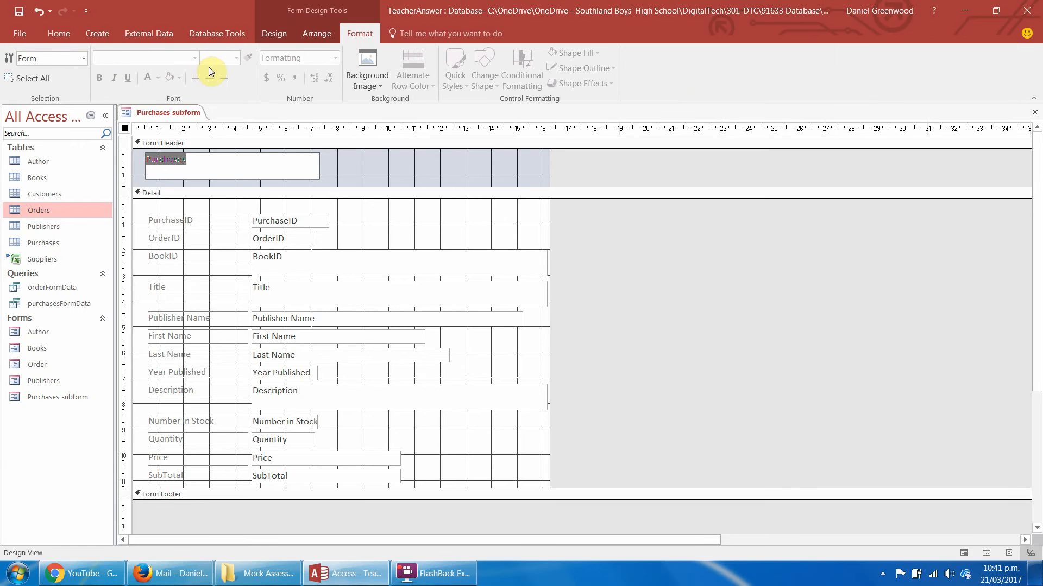
left_click(364, 168)
left_click(214, 163)
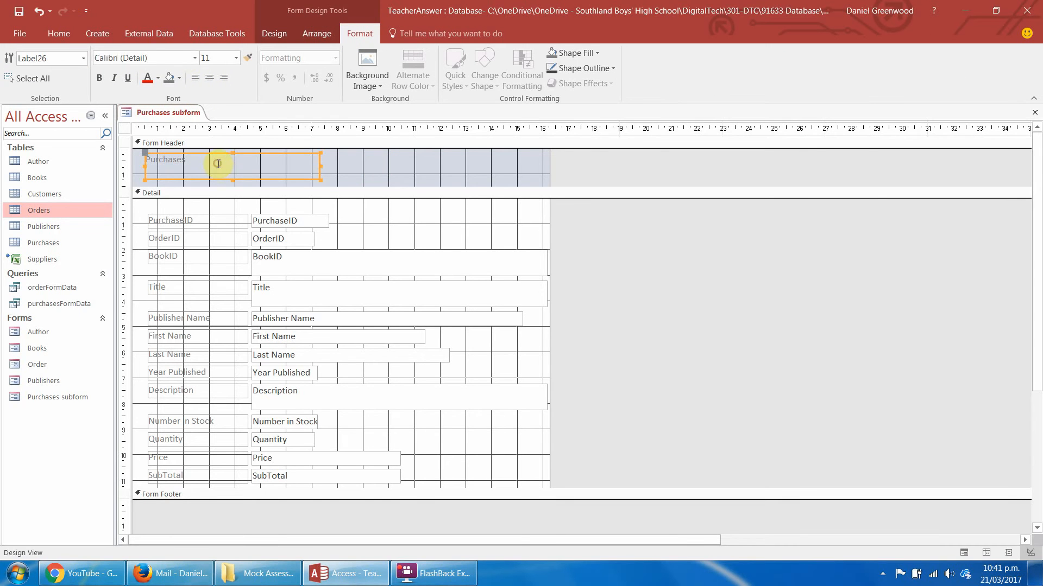
left_click(235, 57)
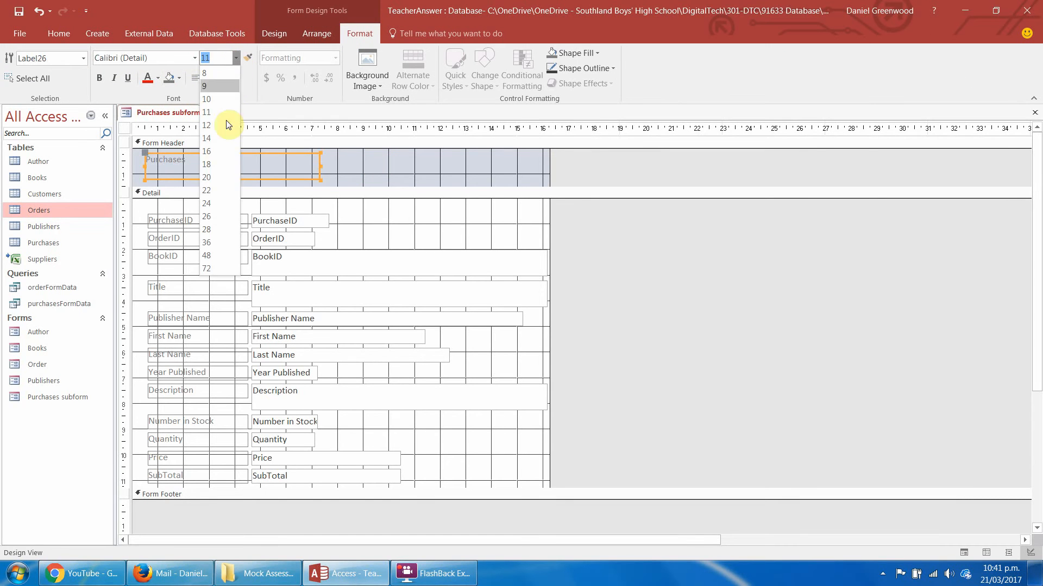
left_click(217, 204)
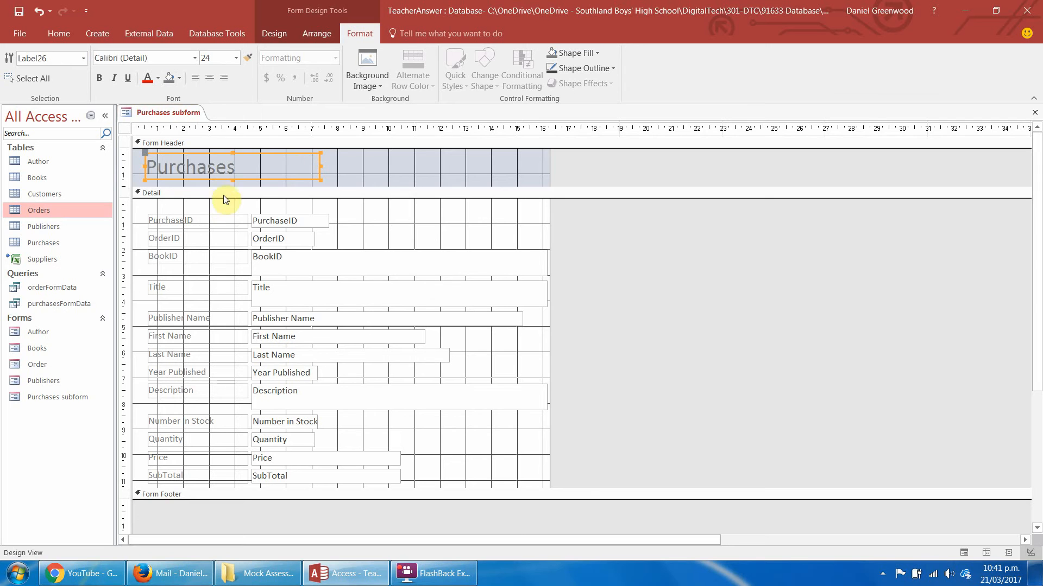
left_click(380, 171)
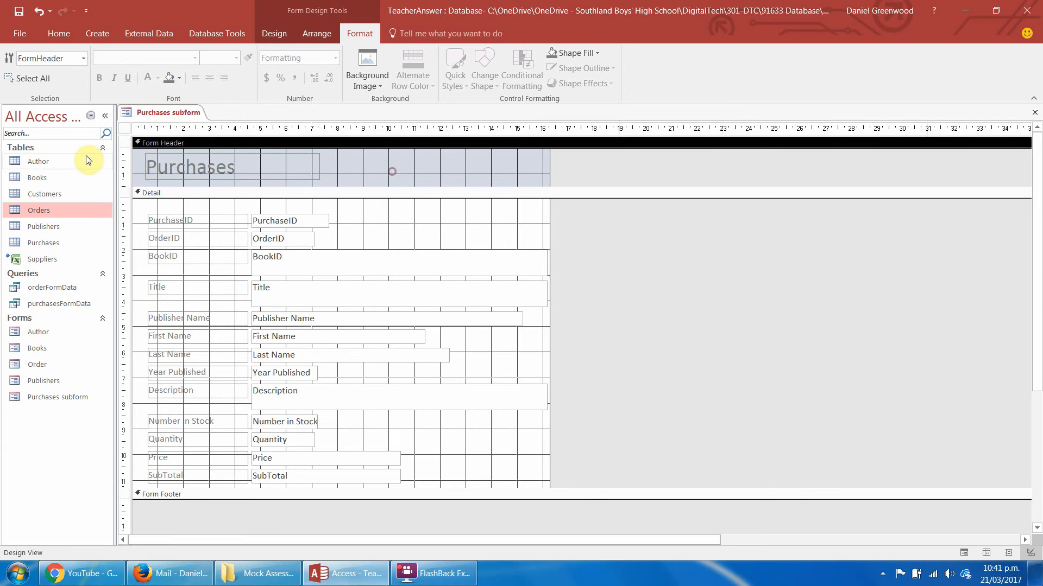
left_click(329, 207)
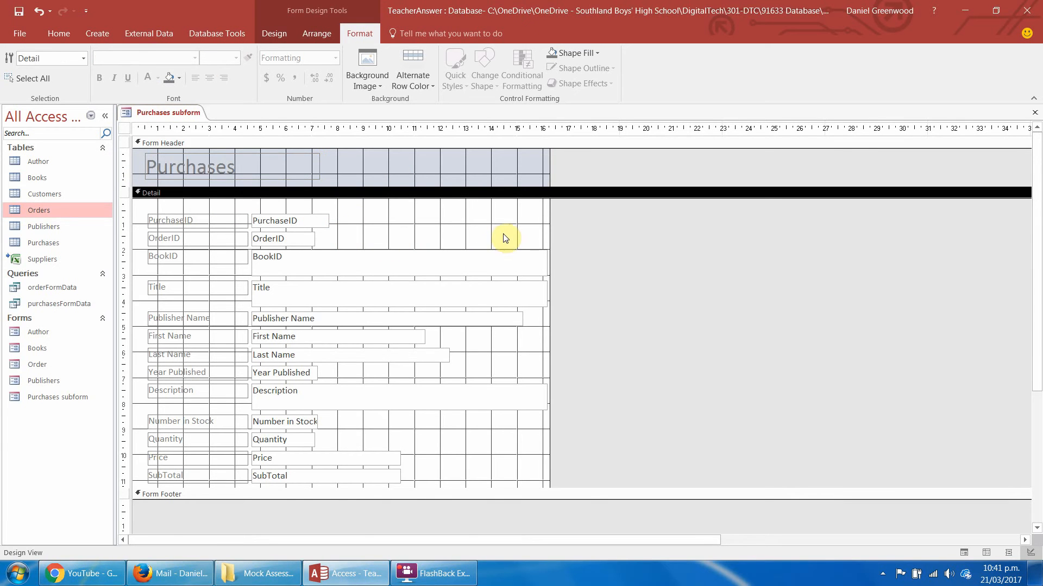
Shrink the BookID field to one line high and about 4.5 cm wide.
left_click(465, 270)
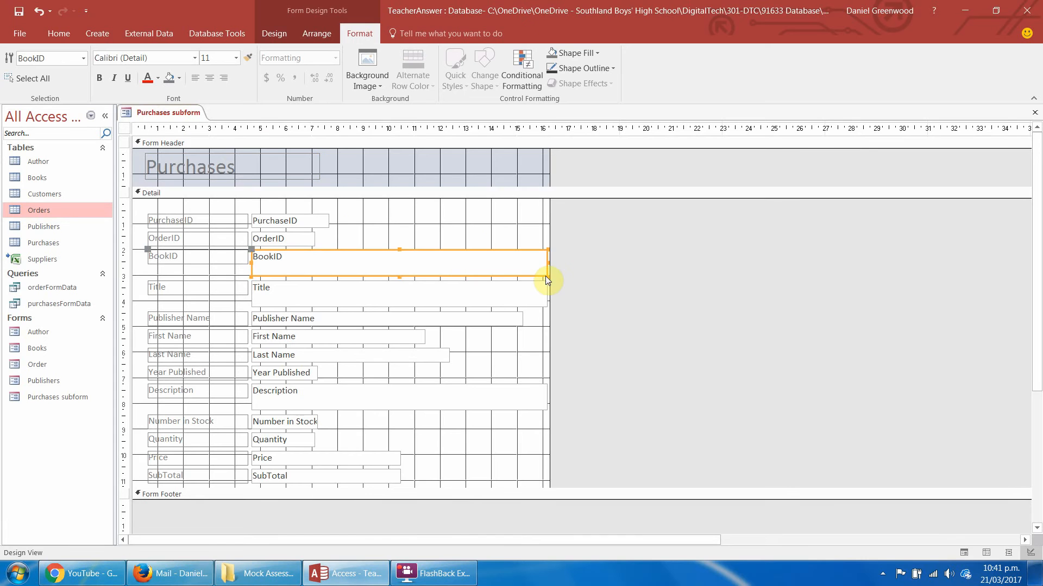
left_click_drag(546, 275, 366, 264)
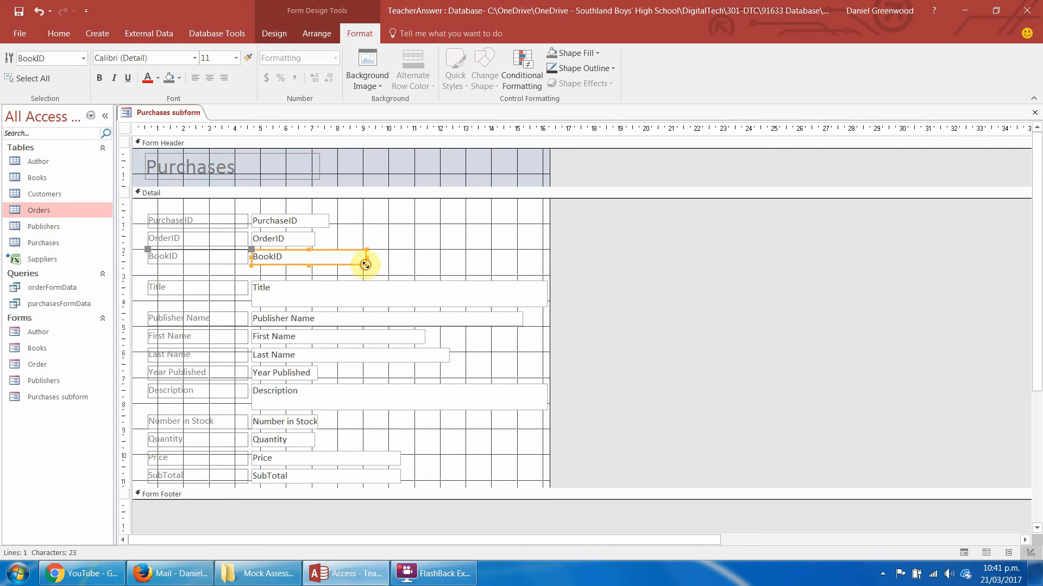
left_click(412, 239)
left_click_drag(440, 241, 396, 390)
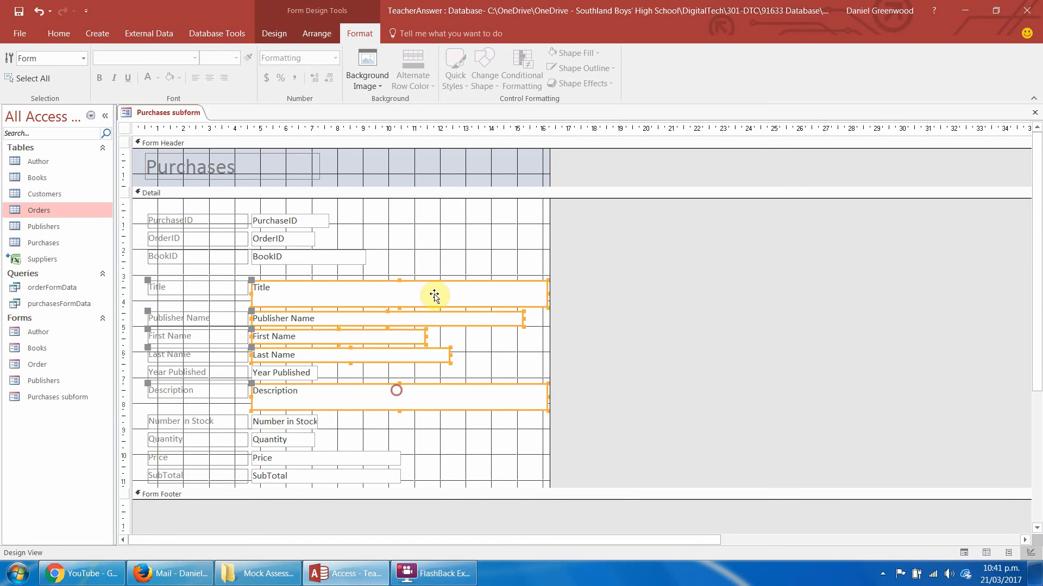
Move all labels and fields in the Detail section down together by about 0.8 cm.
left_click(427, 219)
key("ctrl+a")
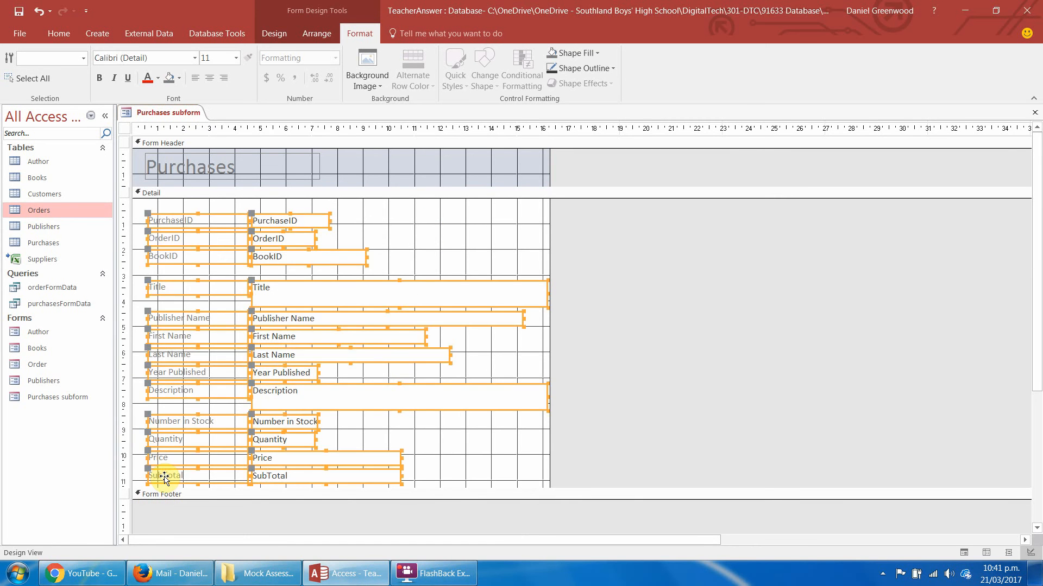
key("Down")
key("Down")
key("Down")
key("Down")
key("Down")
key("Down")
key("Down")
key("Down")
key("Down")
key("Down")
key("Down")
key("Down")
key("Down")
key("Down")
key("Down")
key("Down")
key("Down")
key("Down")
key("Down")
key("Down")
key("Down")
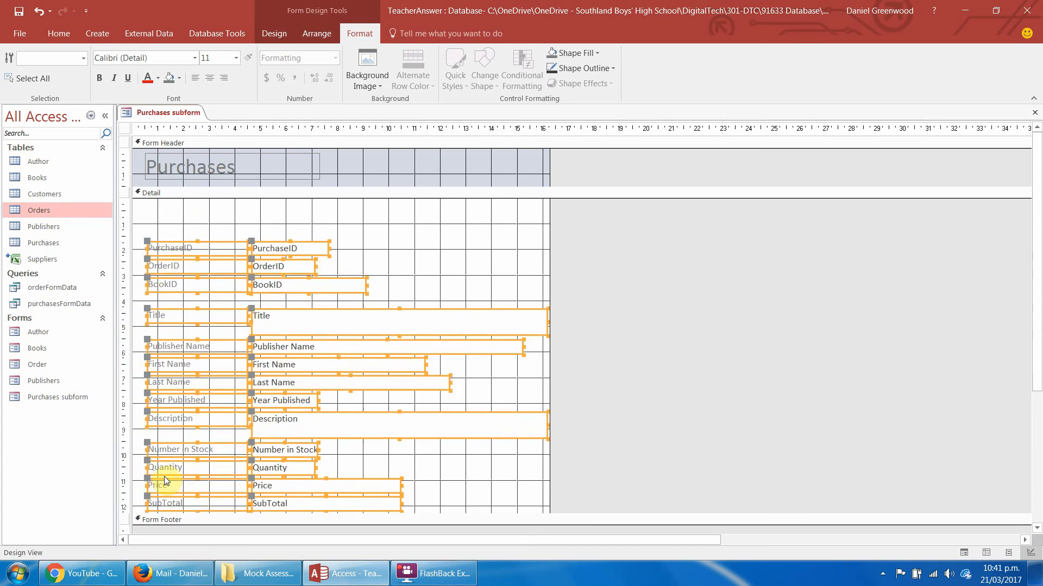
key("Up")
key("Up")
key("Up")
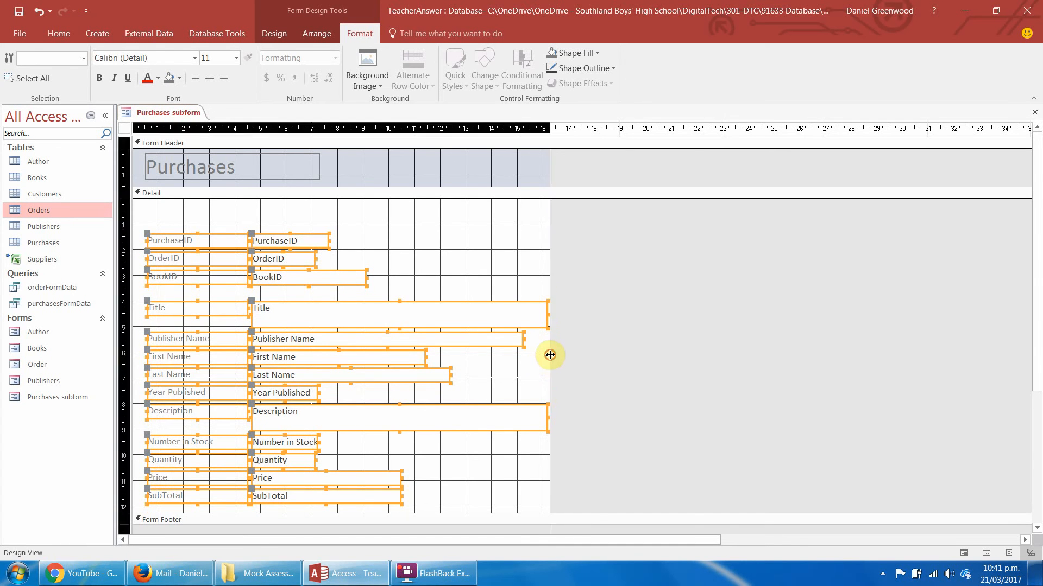
Widen the form to about 18 cm and extend the Detail section's height to about 14 cm.
left_click_drag(549, 353, 600, 351)
left_click_drag(1035, 182, 1027, 230)
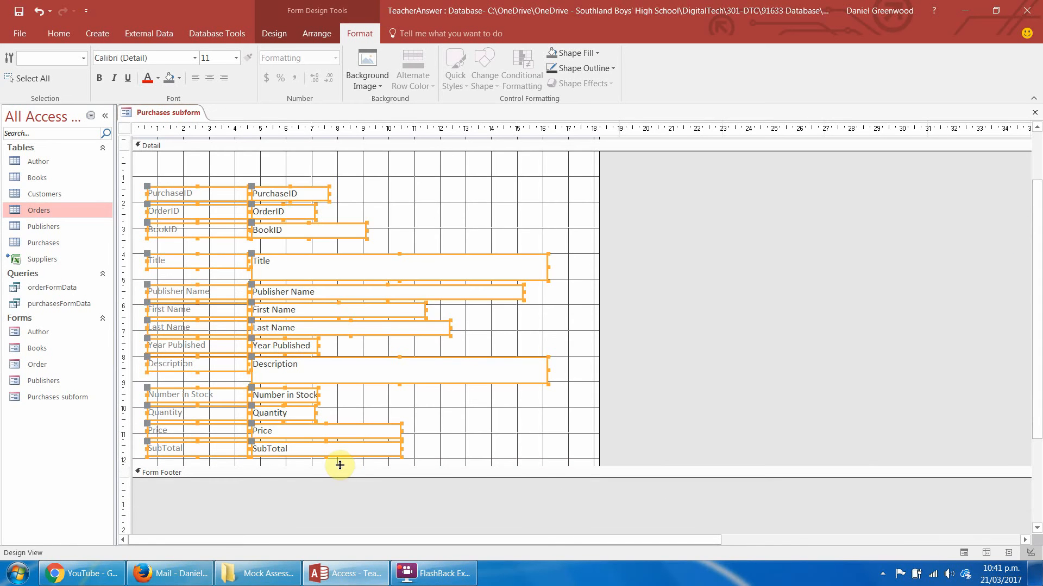
left_click_drag(337, 465, 332, 507)
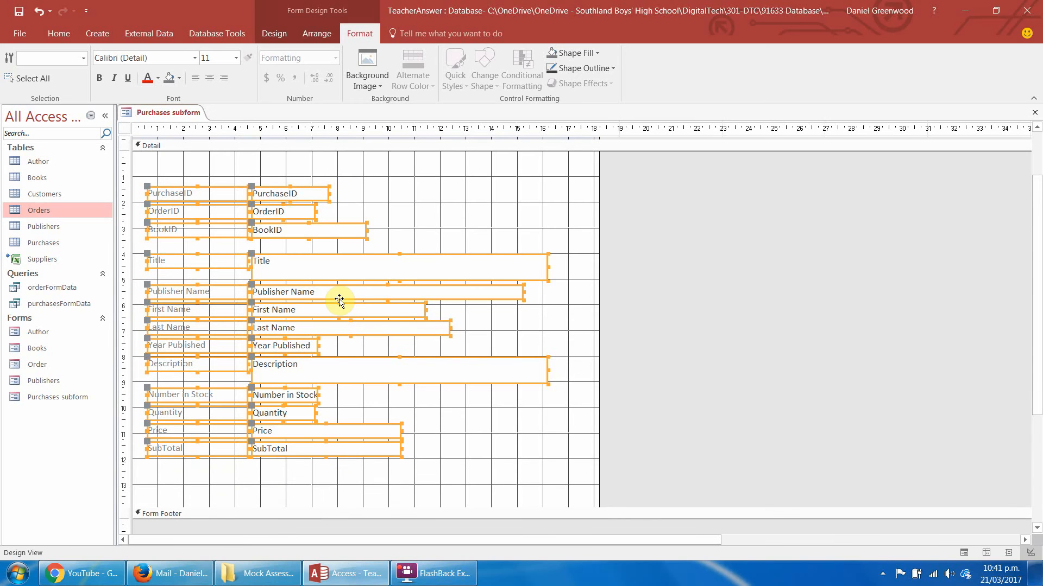
left_click(375, 219)
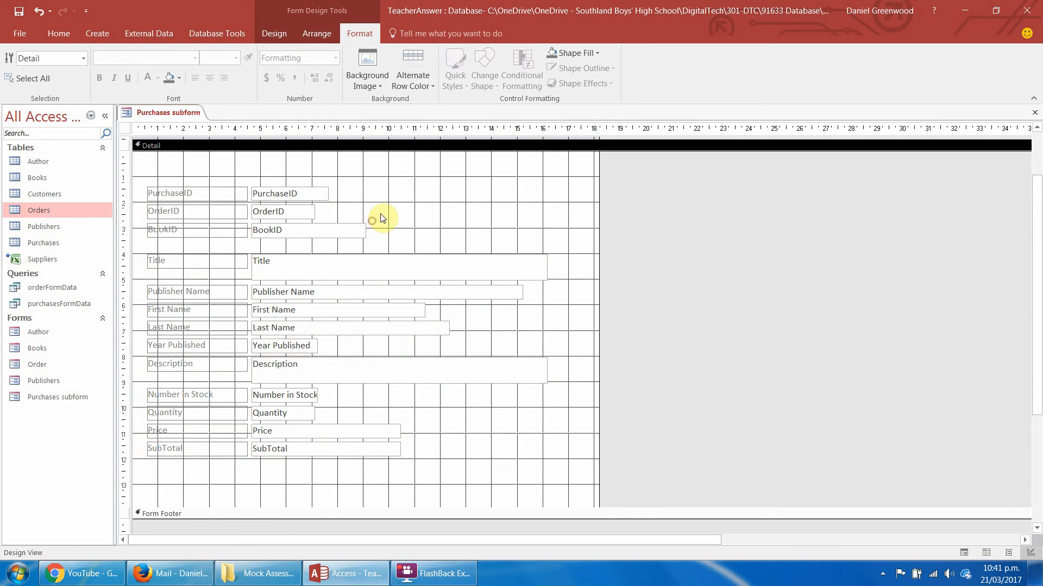
Move all labels and fields below PurchaseID down together by about 0.8 cm.
left_click(353, 208)
left_click(353, 213)
left_click_drag(347, 209, 165, 470)
key("Down")
key("Down")
key("Down")
key("Down")
key("Down")
key("Down")
key("Down")
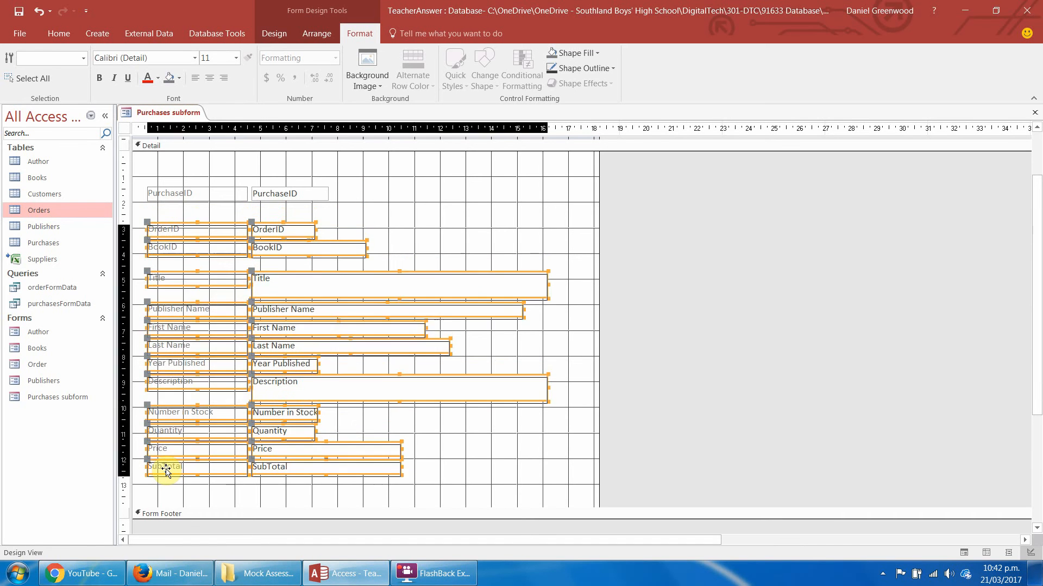
key("Down")
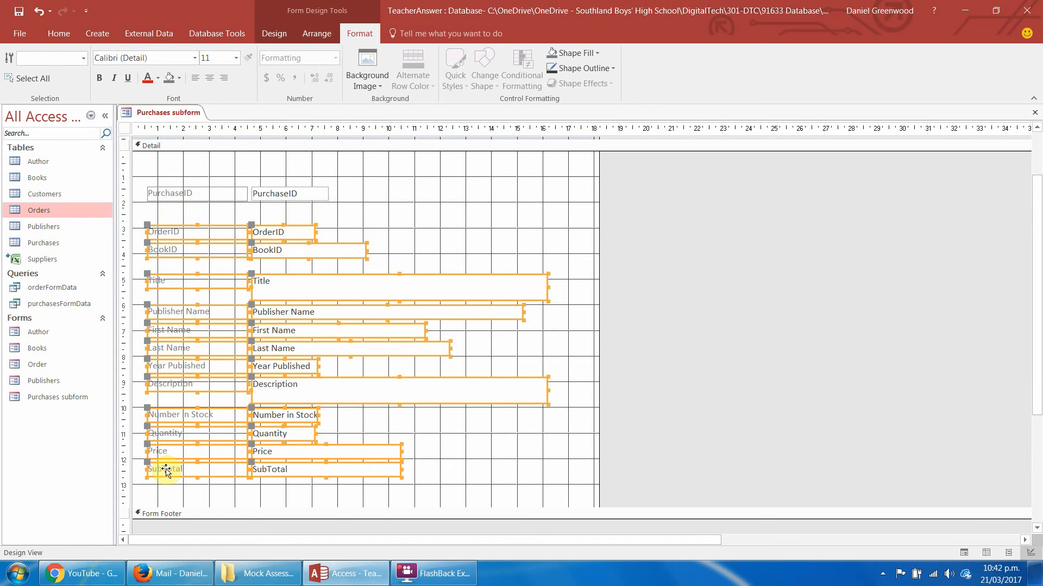
left_click(391, 231)
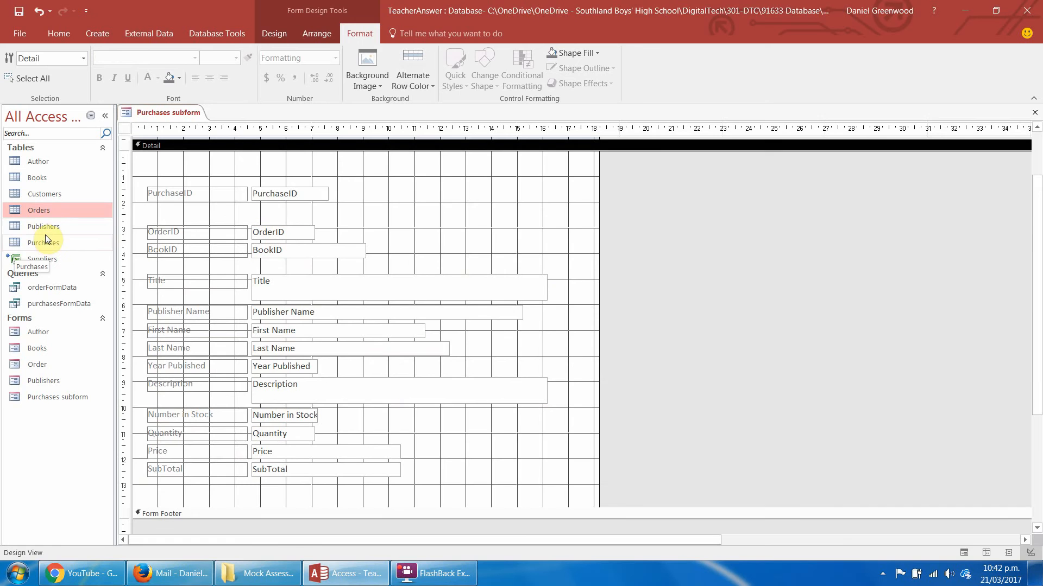
Check the fields and records of the Orders table, return to the Purchases subform design and close the table.
double_click(44, 211)
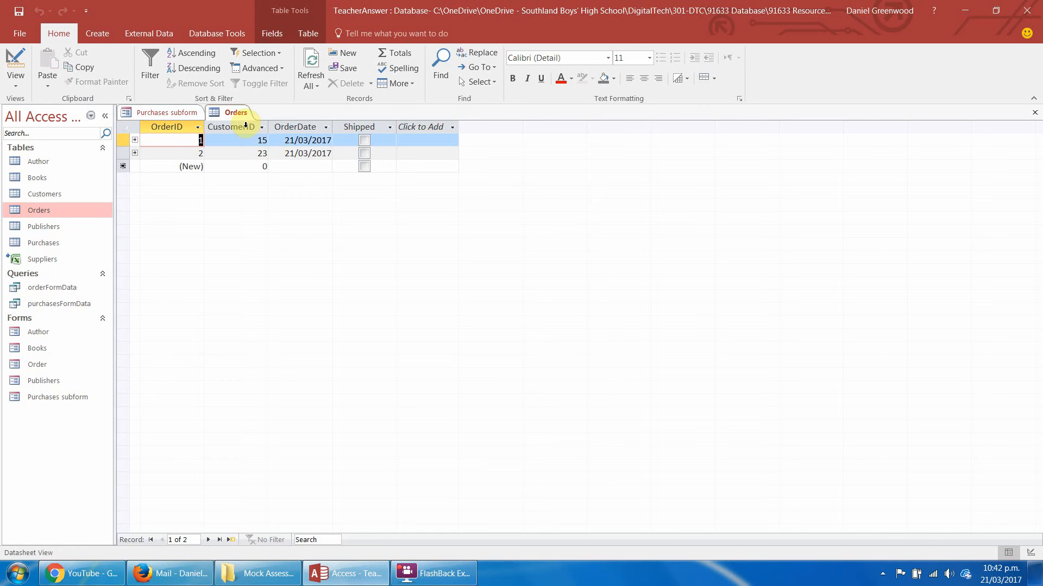
left_click(182, 114)
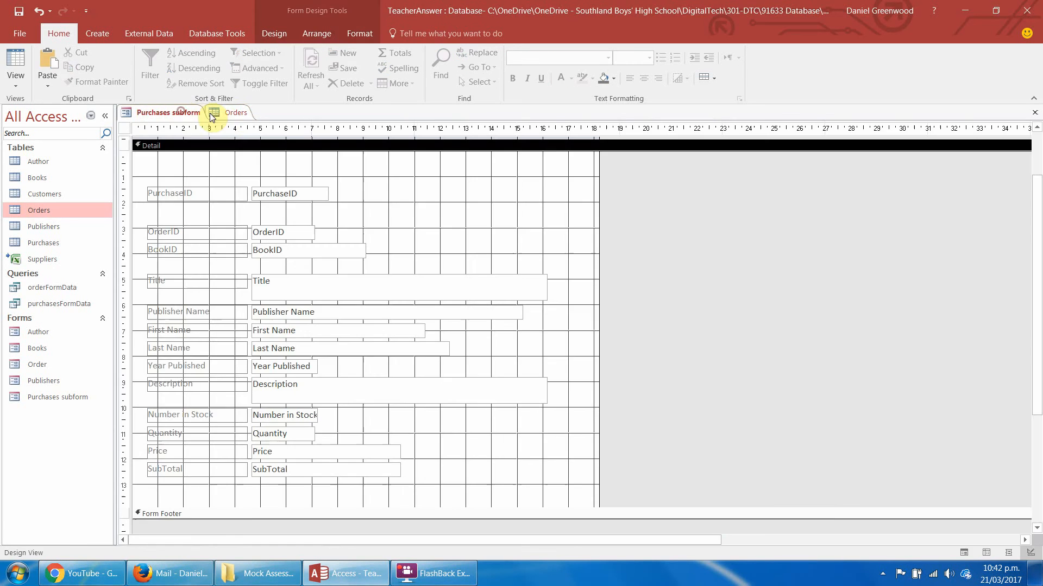
right_click(235, 114)
left_click(280, 171)
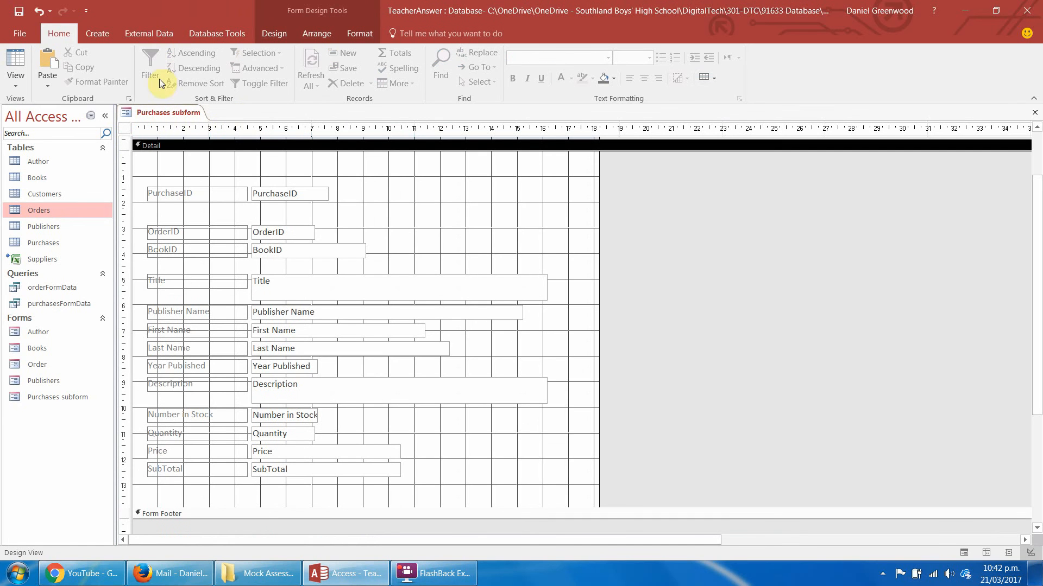
Create a new query in design view based on the Orders and Customers tables.
left_click(105, 31)
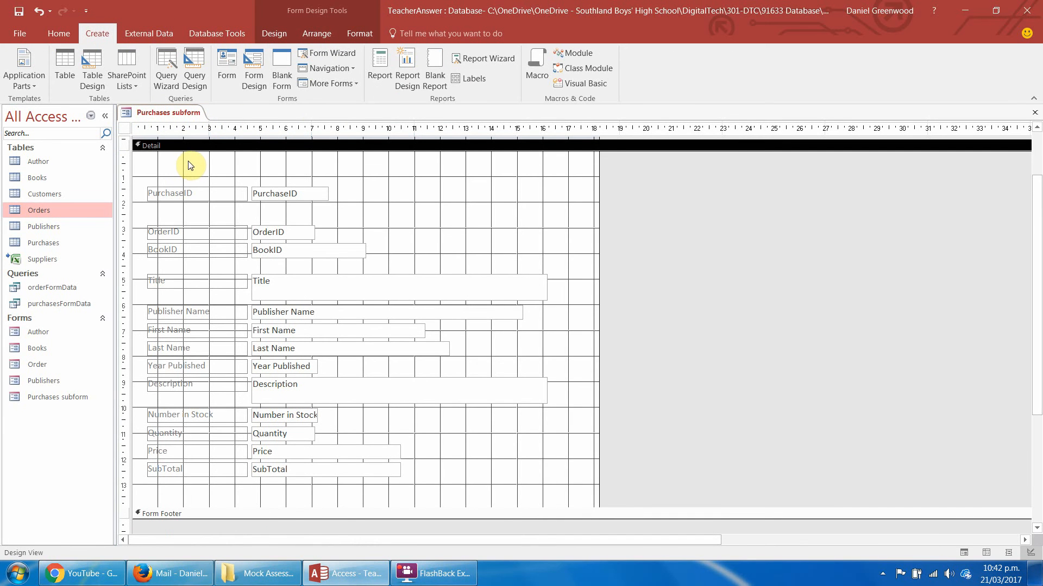
left_click(194, 59)
left_click_drag(455, 232, 459, 174)
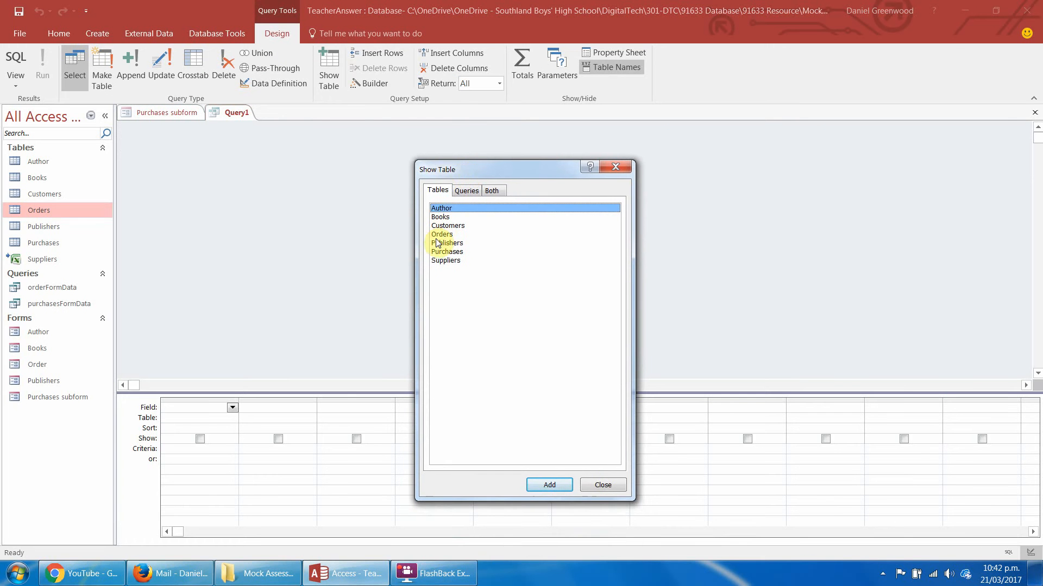
double_click(441, 234)
double_click(450, 225)
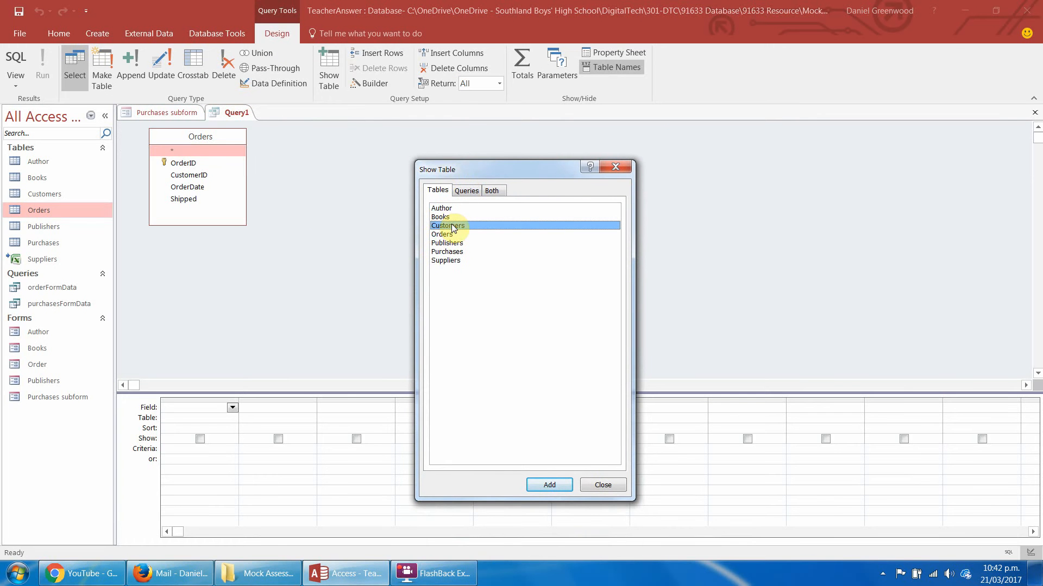
left_click(615, 167)
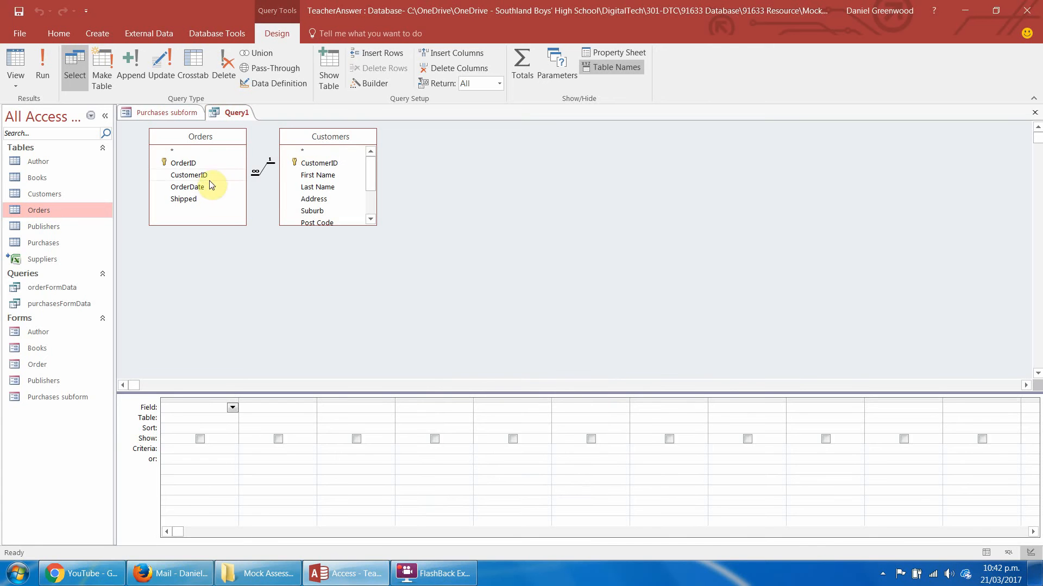
Add OrderID from Orders and Last Name, First Name, Address and Suburb from Customers to the query.
double_click(192, 164)
double_click(326, 187)
double_click(325, 176)
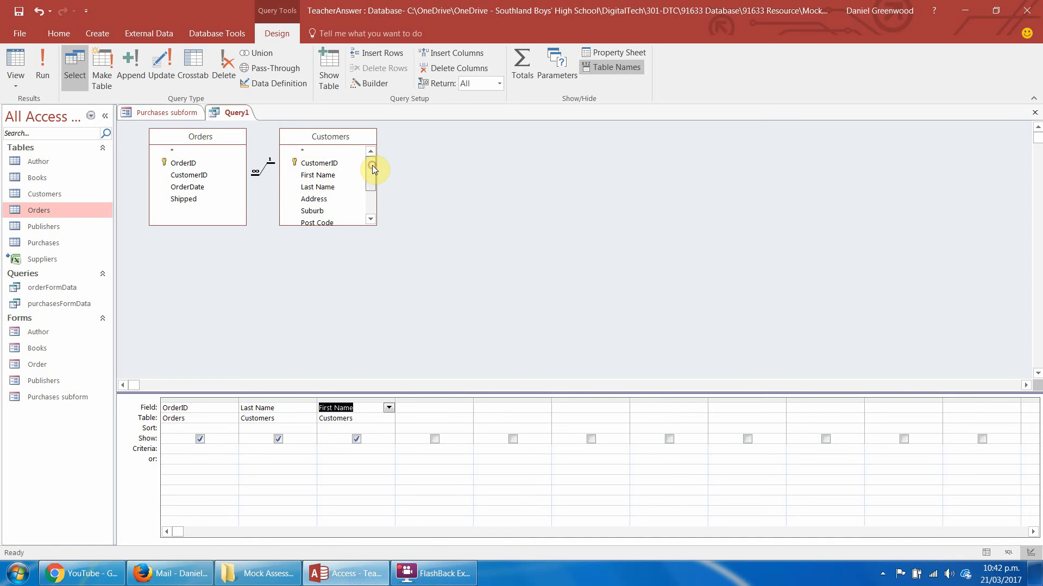
left_click_drag(373, 165, 373, 196)
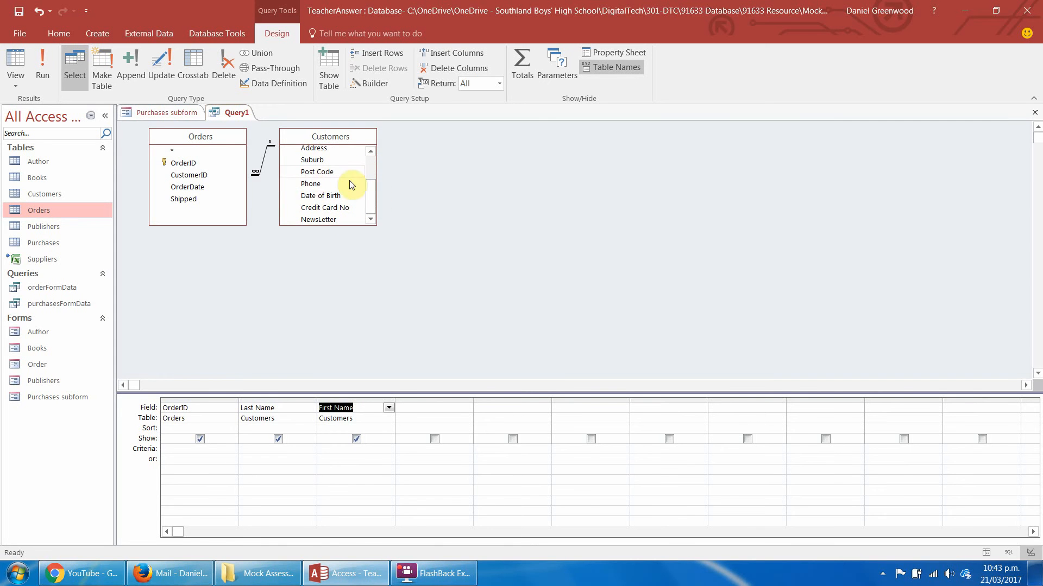
left_click(372, 195)
left_click_drag(372, 196, 375, 181)
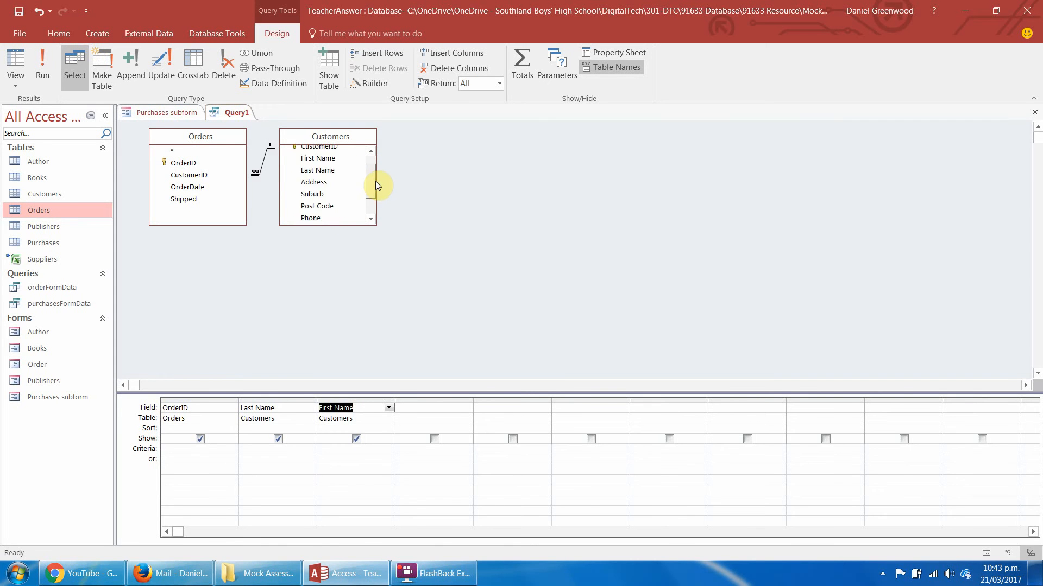
double_click(310, 183)
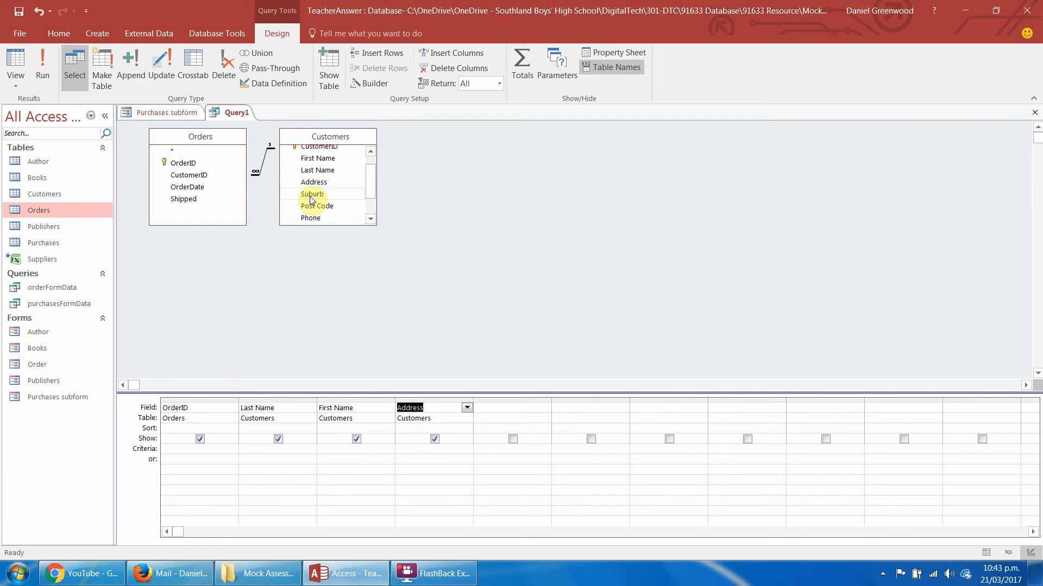
double_click(312, 194)
Add the Customers Post Code and Orders OrderDate fields to the query, and delete the Post Code column.
left_click_drag(370, 181, 369, 211)
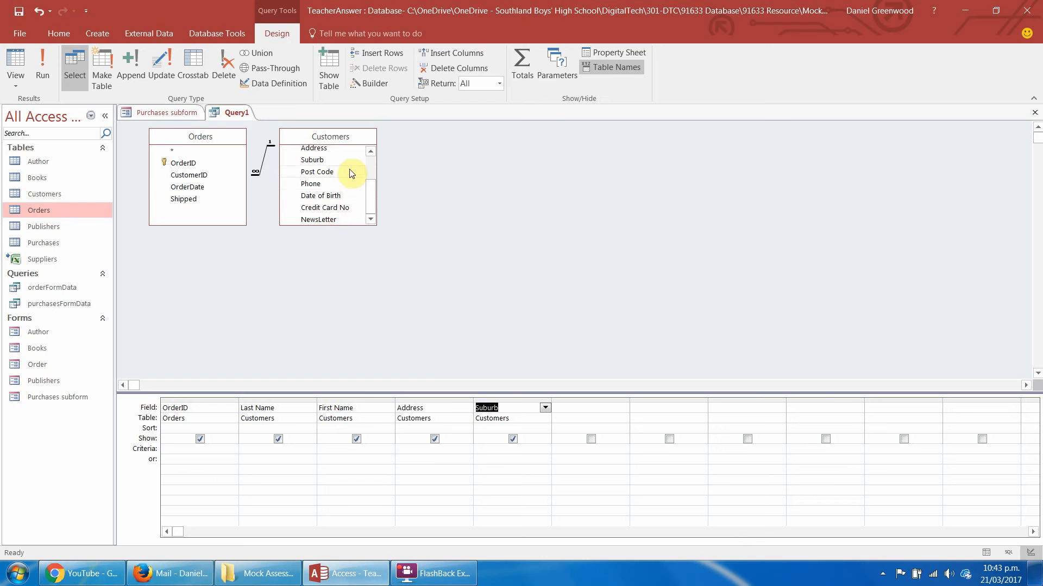
left_click_drag(372, 195, 373, 182)
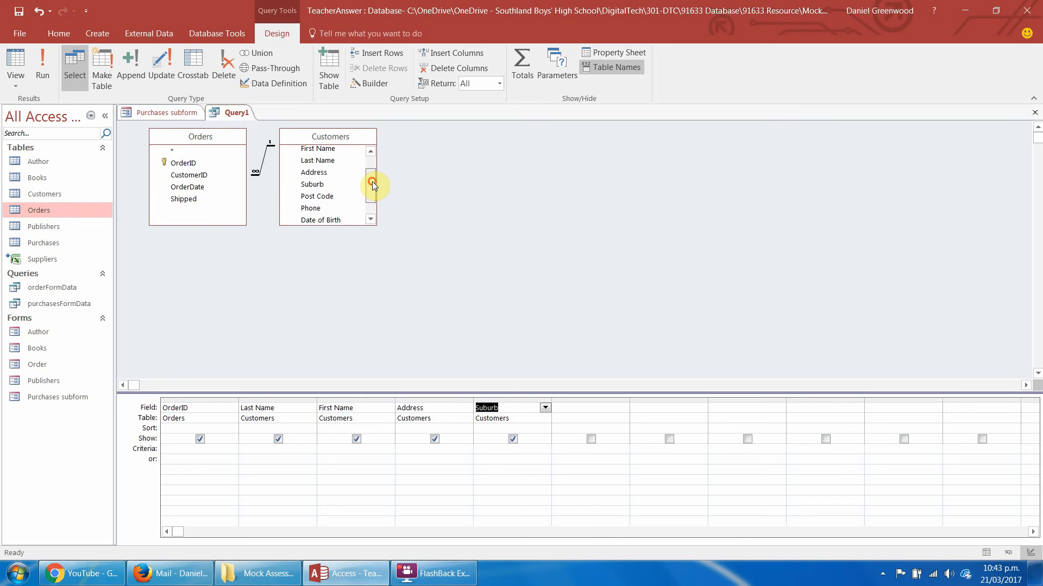
left_click(315, 201)
double_click(314, 198)
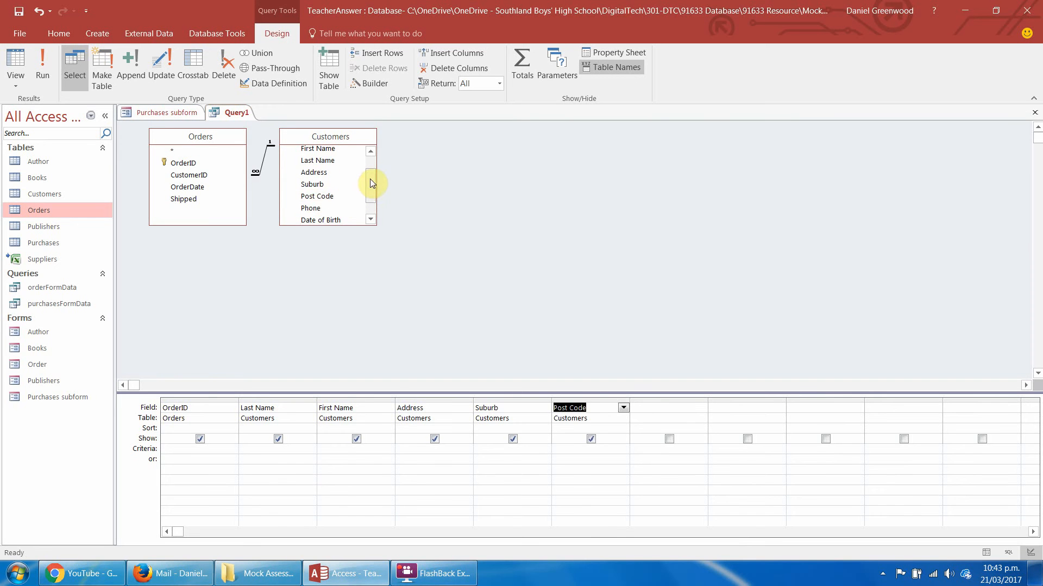
left_click_drag(370, 178, 370, 190)
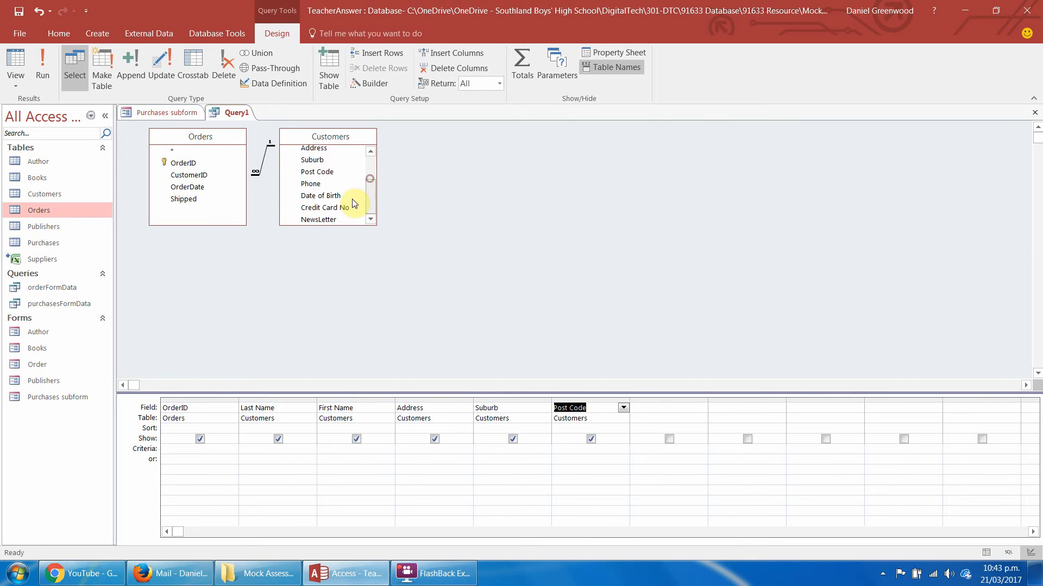
left_click(183, 186)
double_click(183, 187)
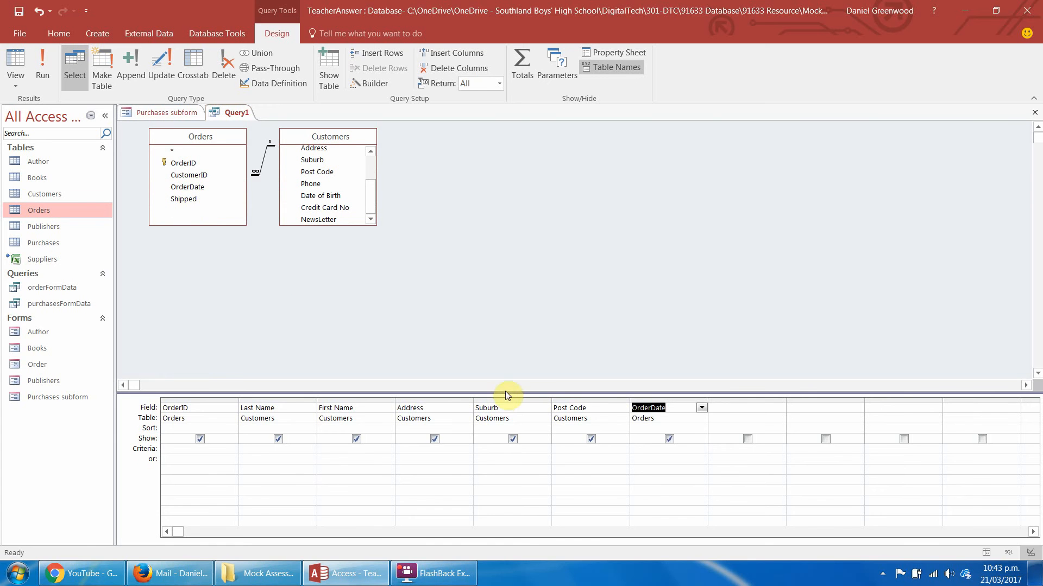
left_click(592, 399)
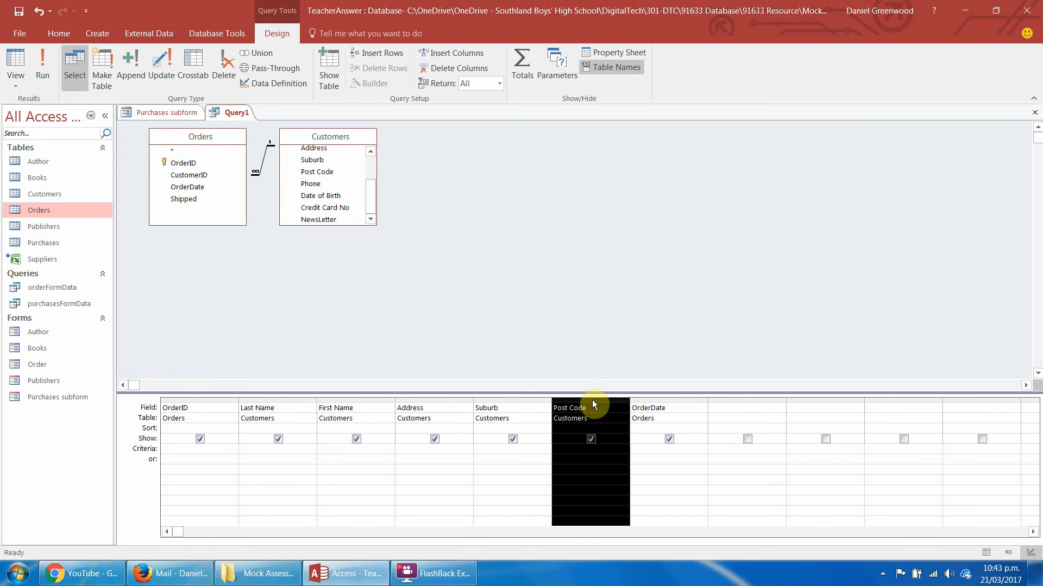
key("Delete")
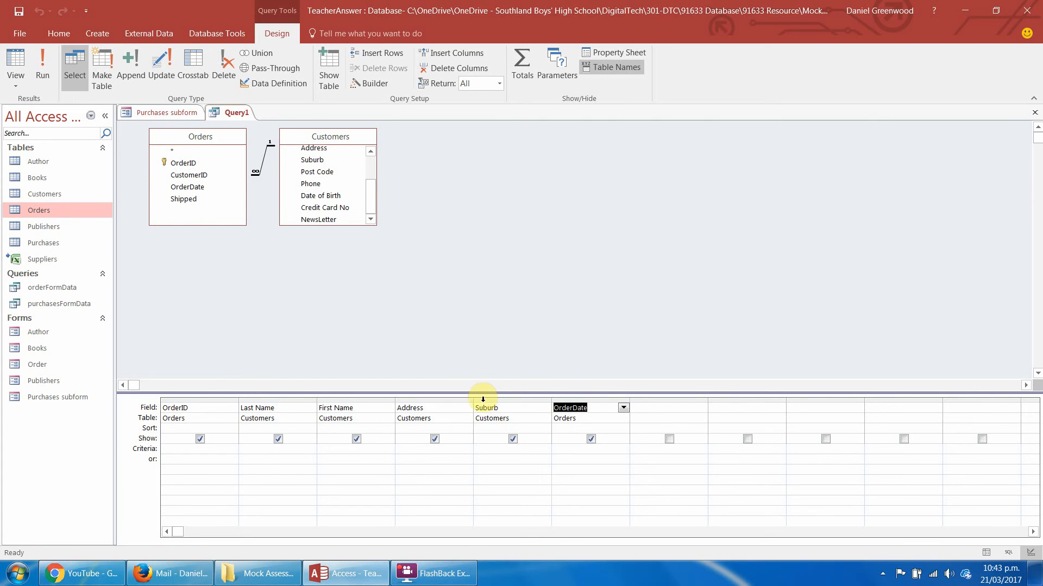
Run the query and fit the Address and Suburb columns to their contents.
left_click(43, 70)
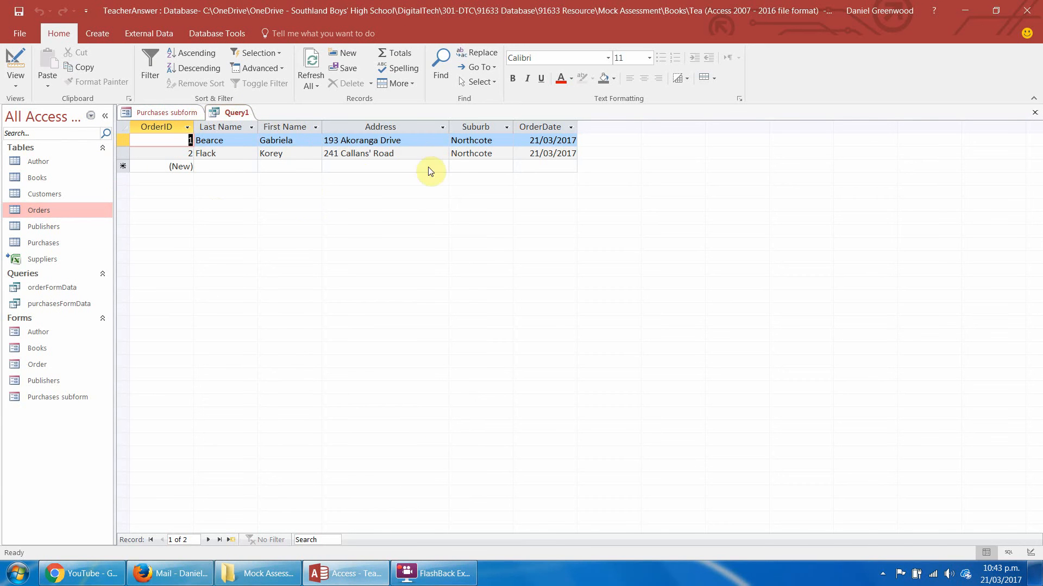
double_click(449, 127)
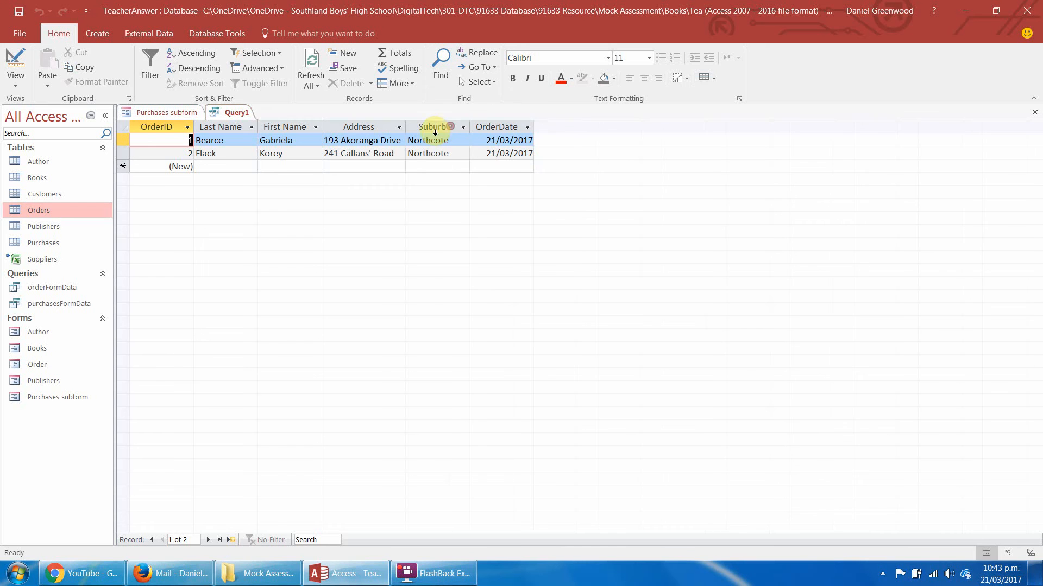
double_click(470, 127)
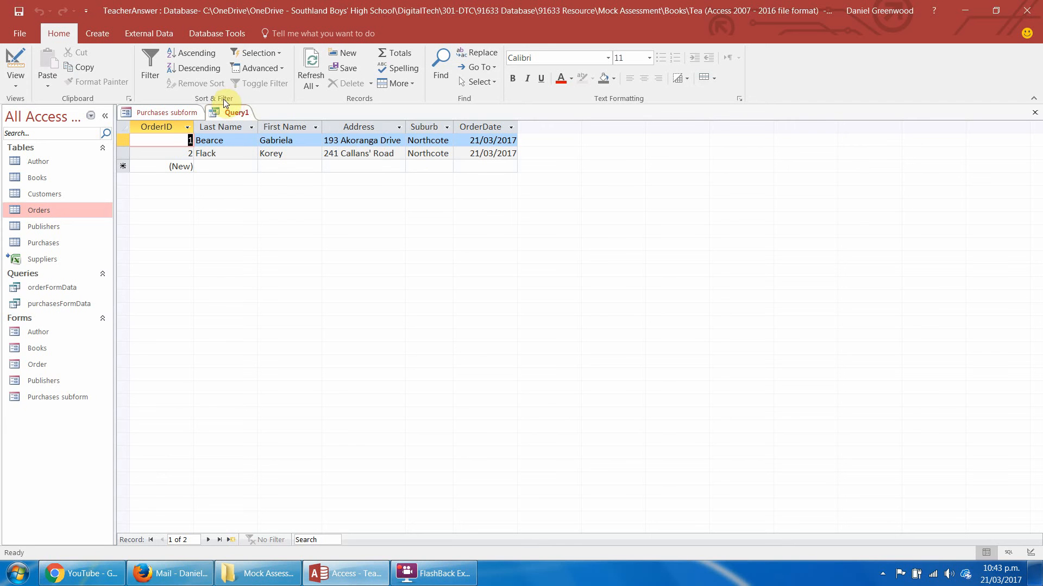
Save the query as OrderLinkData and close it.
right_click(235, 115)
left_click(262, 136)
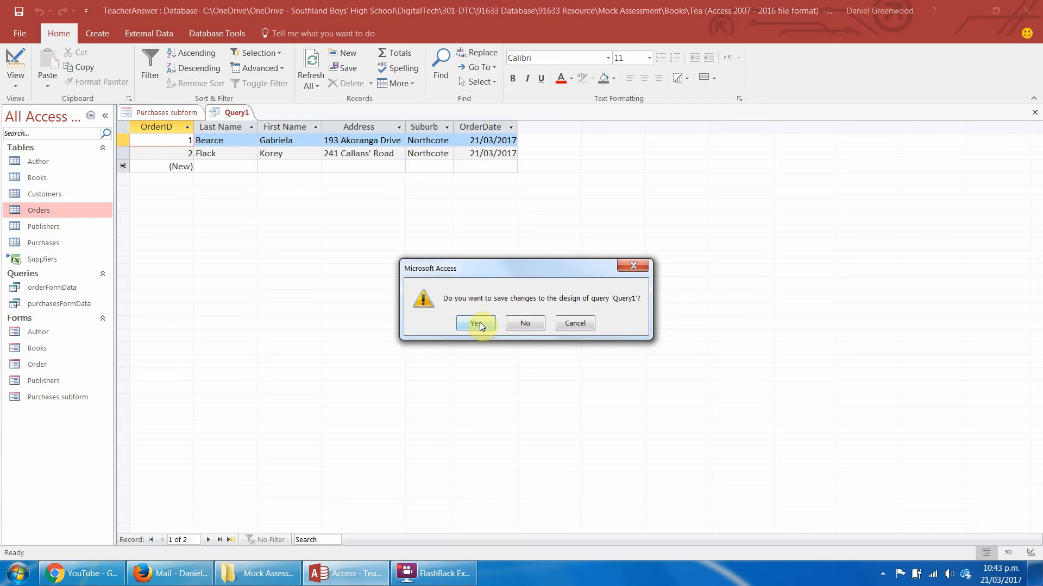
left_click(476, 324)
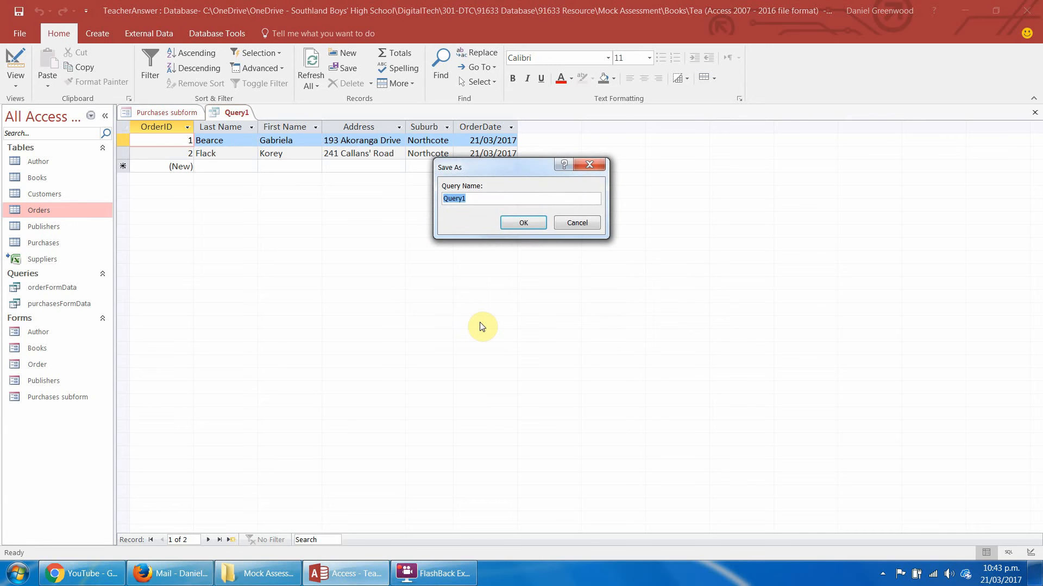
type("ORder")
key("BackSpace")
key("BackSpace")
type("rderLinkData")
key("Return")
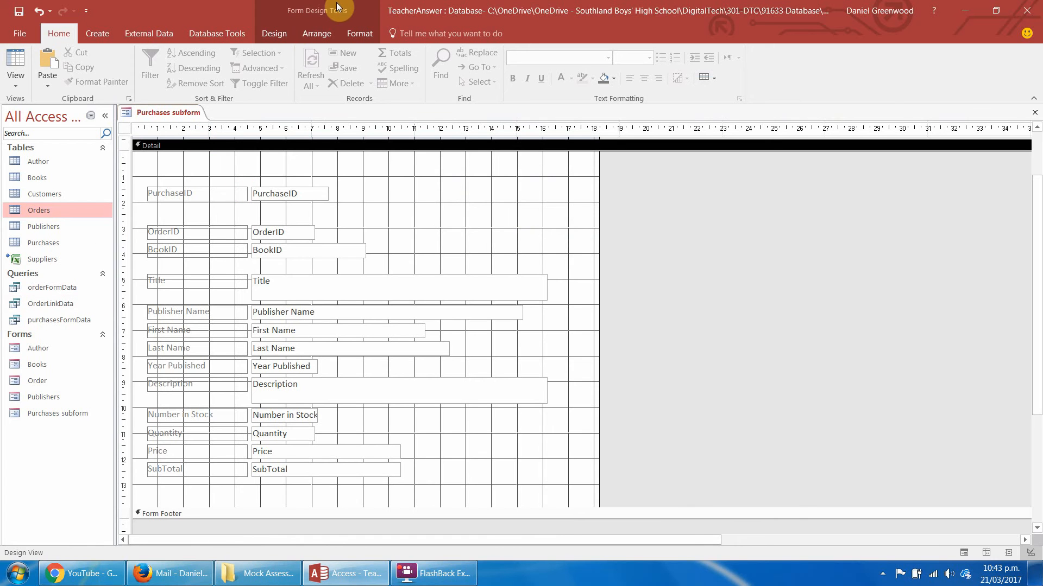
Add a combo box between the PurchaseID and OrderID text boxes, taking its values from the OrderLinkData query.
left_click(287, 35)
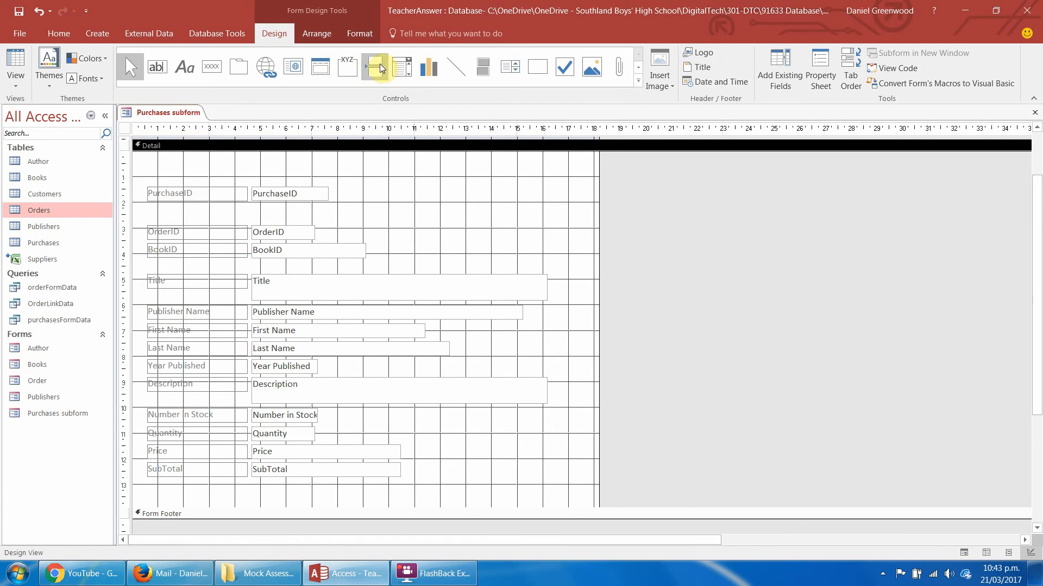
left_click(404, 68)
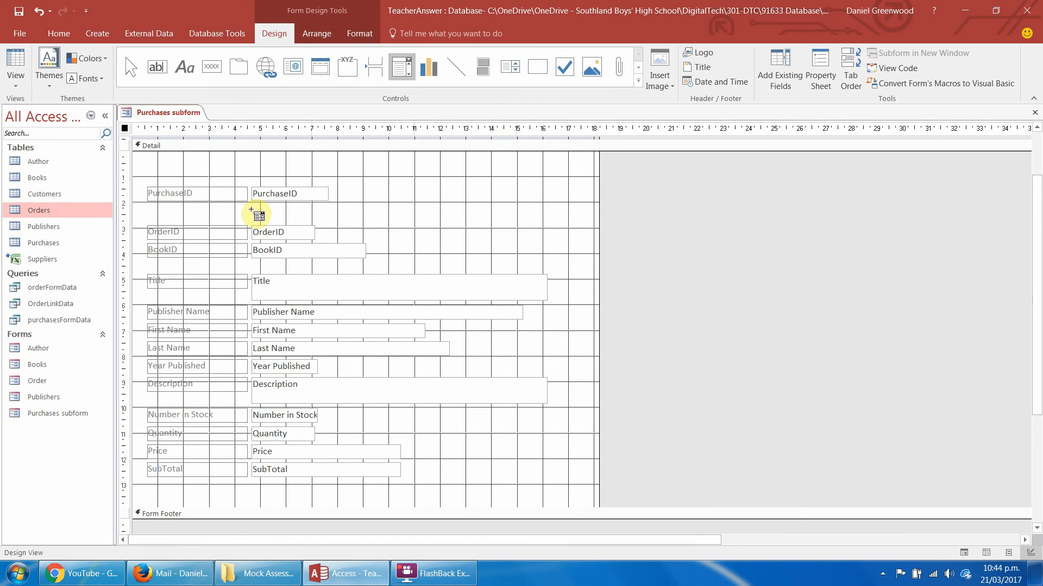
left_click_drag(251, 209, 344, 220)
left_click(596, 321)
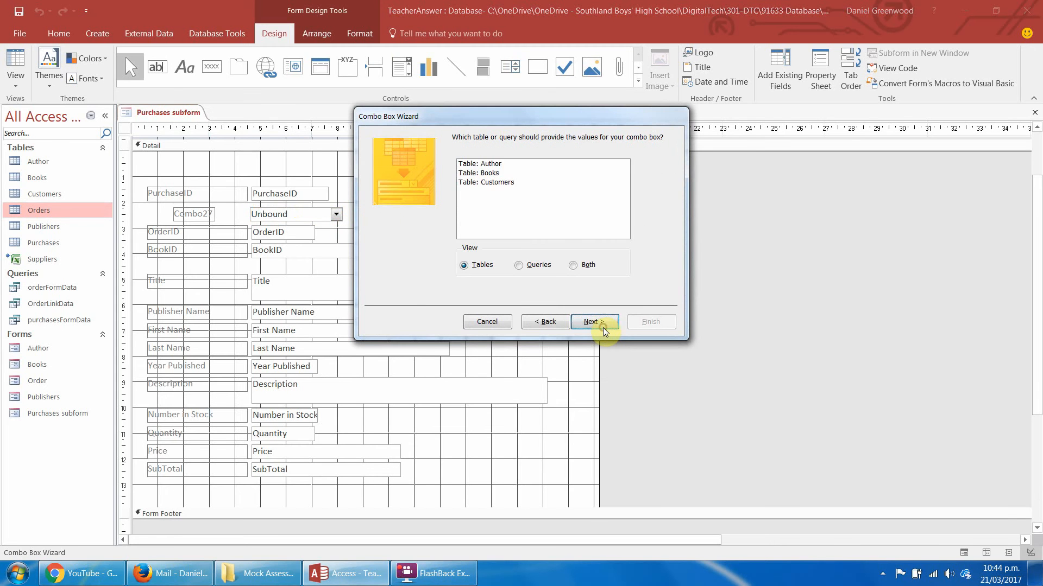
left_click(526, 269)
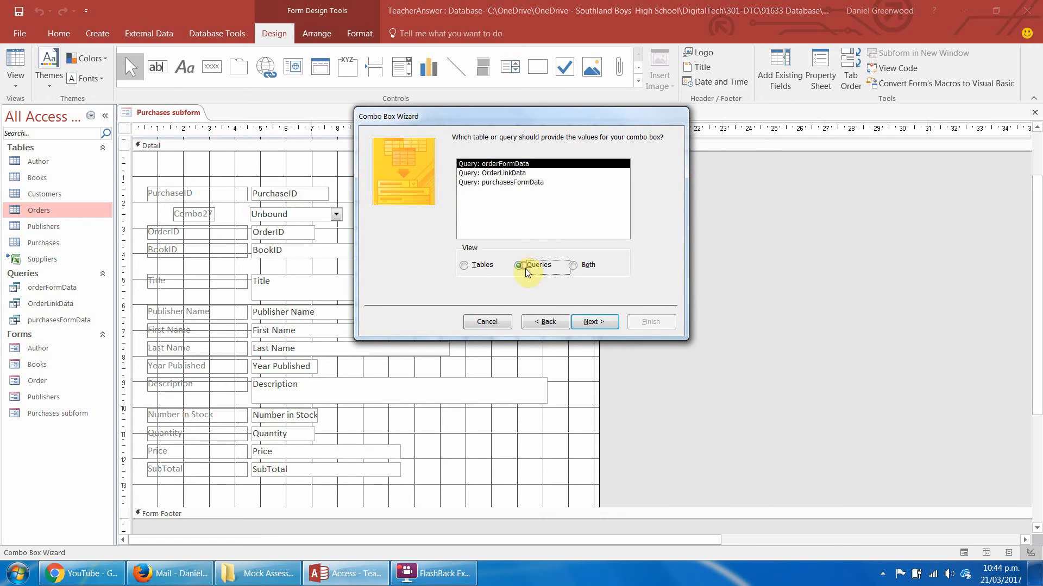
left_click(504, 173)
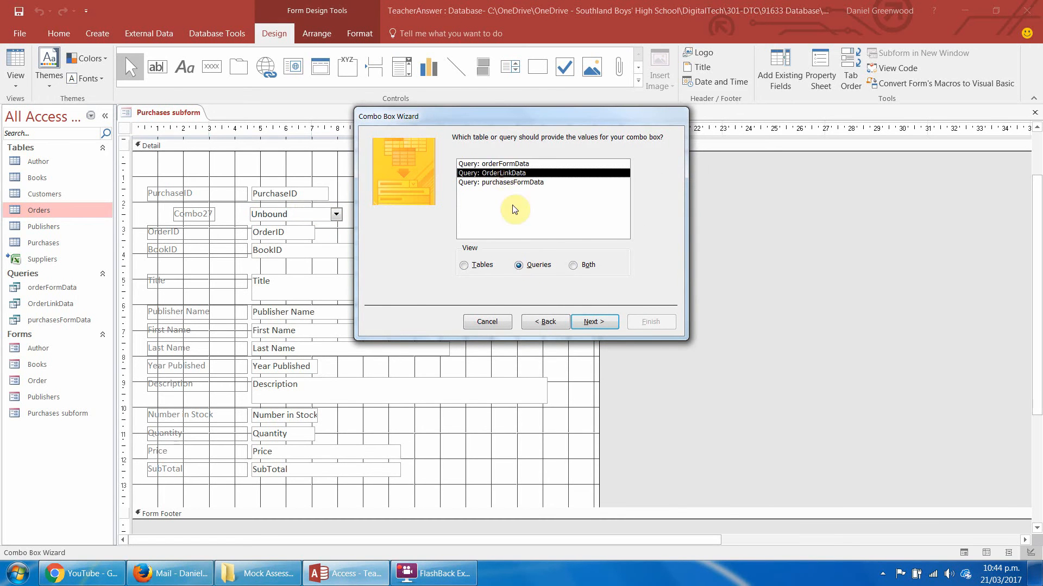
left_click(593, 322)
Include all OrderLinkData fields in the combo box and sort its items by OrderID in descending order.
left_click(500, 249)
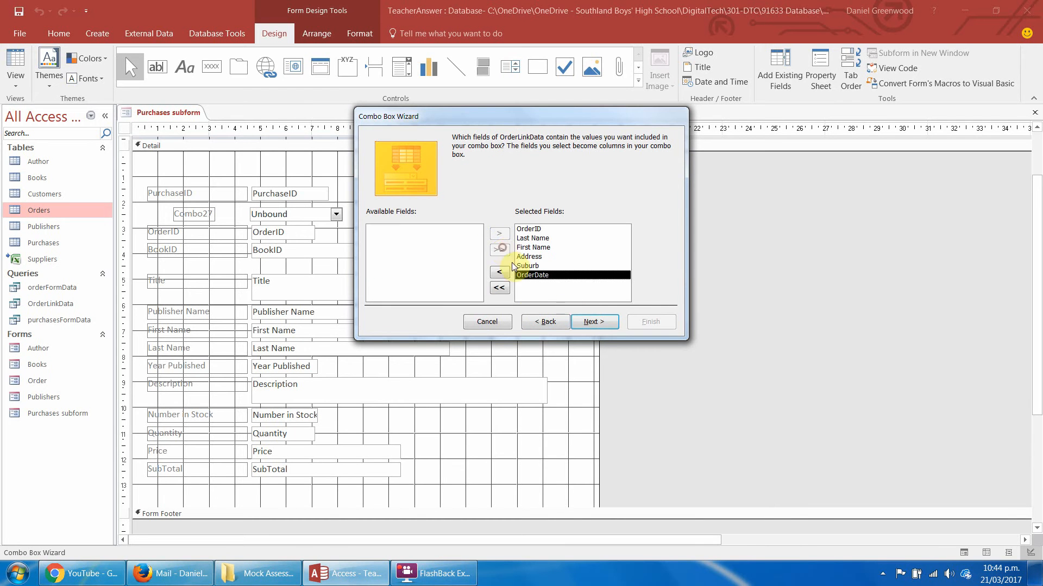
left_click(594, 322)
left_click(478, 185)
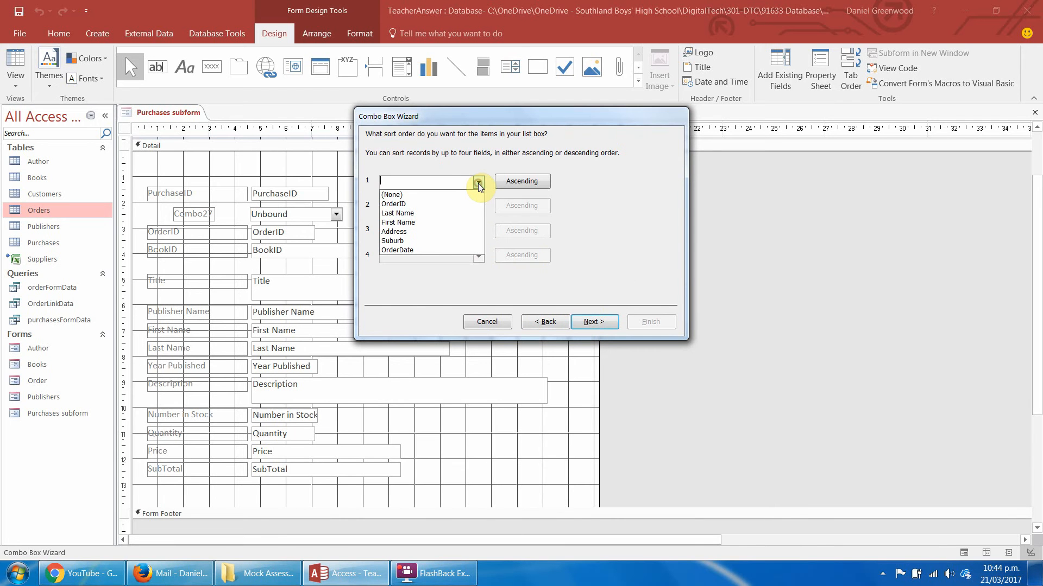
left_click(475, 206)
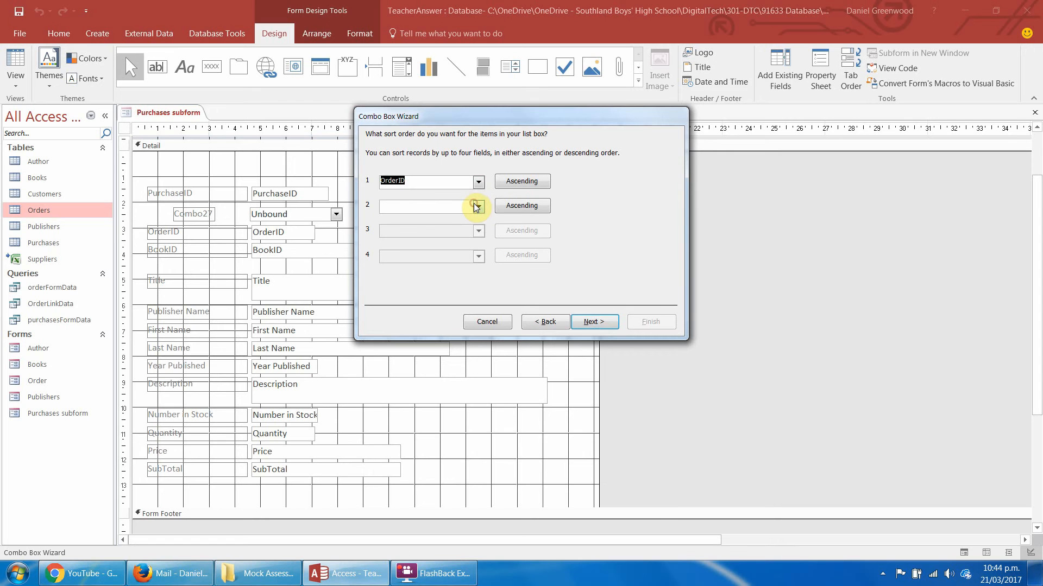
left_click(519, 183)
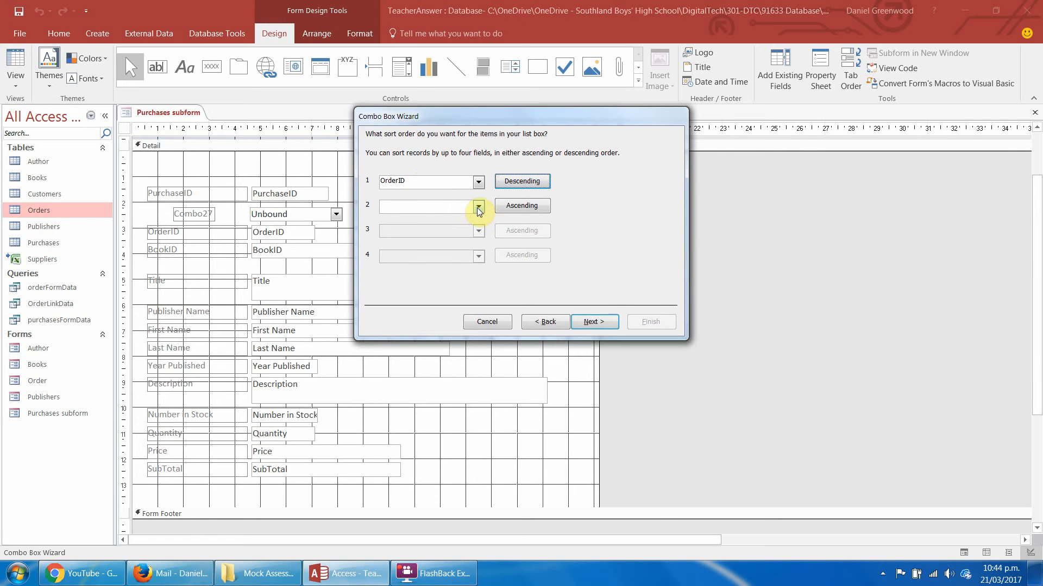
left_click(597, 323)
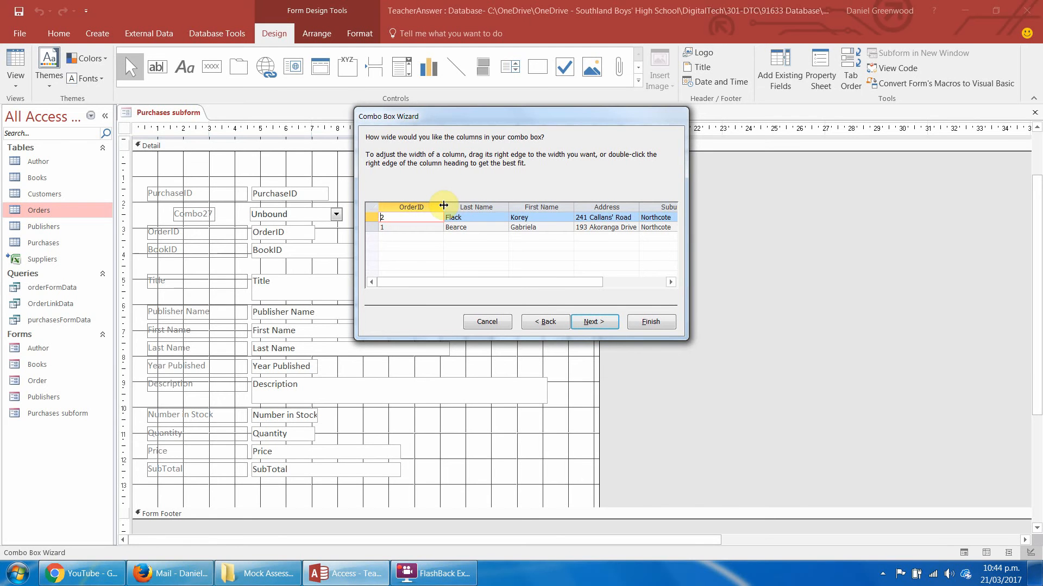
Narrow the combo box's OrderID column and accept the column widths.
mouse_move(444, 206)
left_mouse_down()
mouse_move(423, 205)
mouse_move(432, 204)
left_mouse_up()
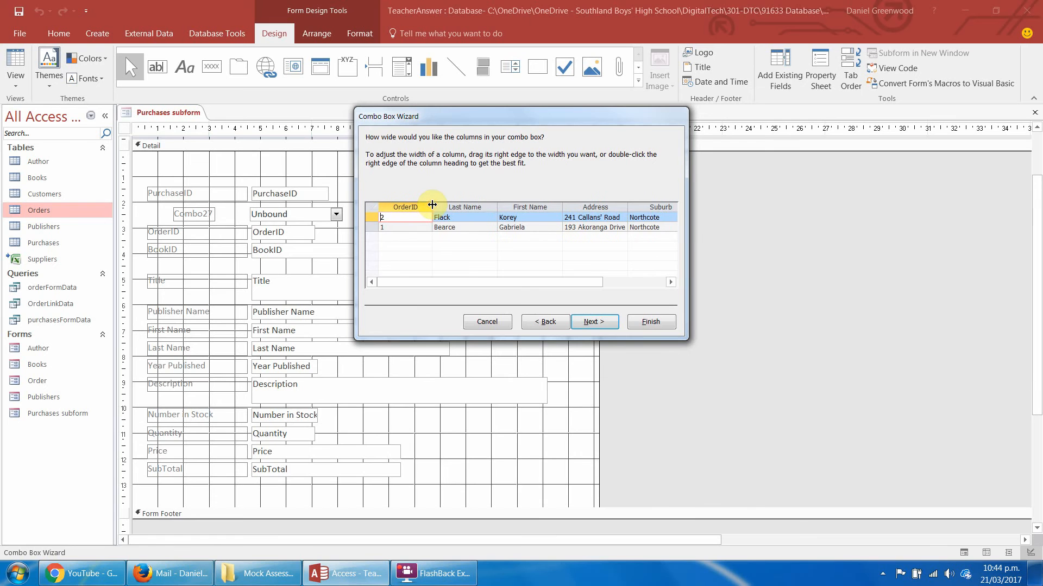
double_click(432, 204)
left_click(597, 321)
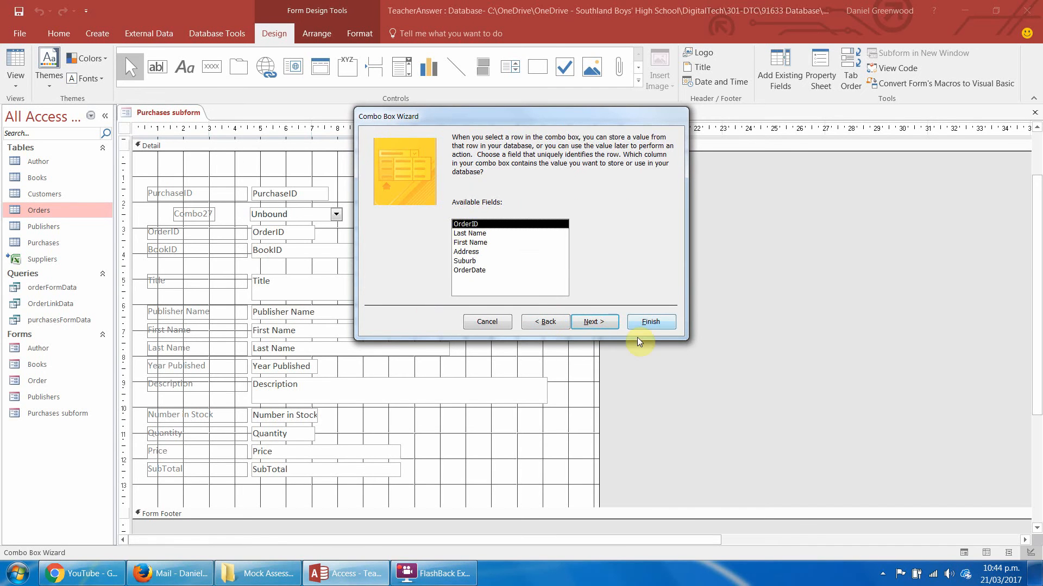
Store the combo box's OrderID value in the OrderID field, and finish it with the label "Order Link:".
left_click(595, 322)
left_click(484, 198)
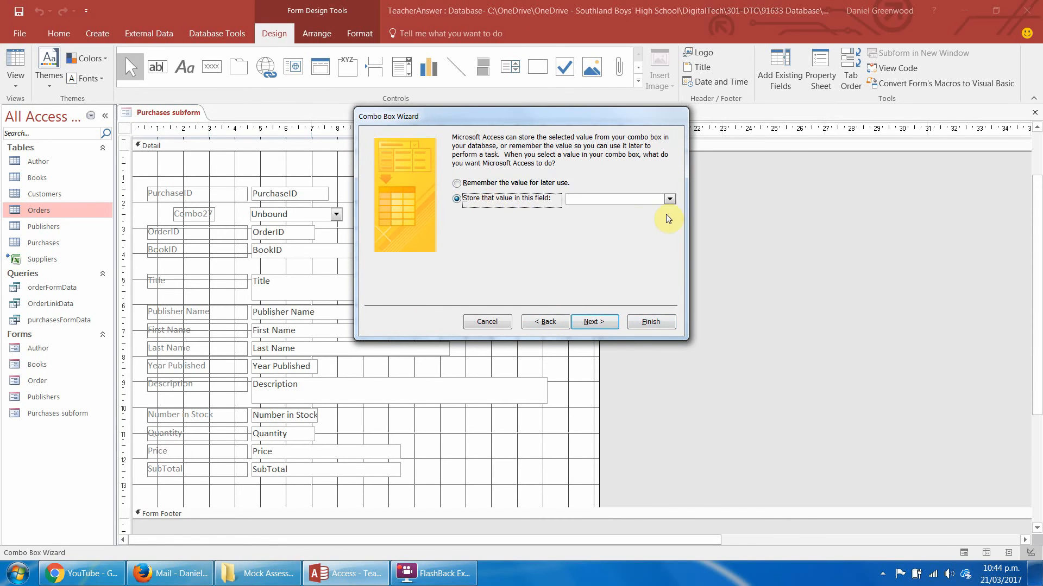
left_click(669, 200)
left_click(629, 225)
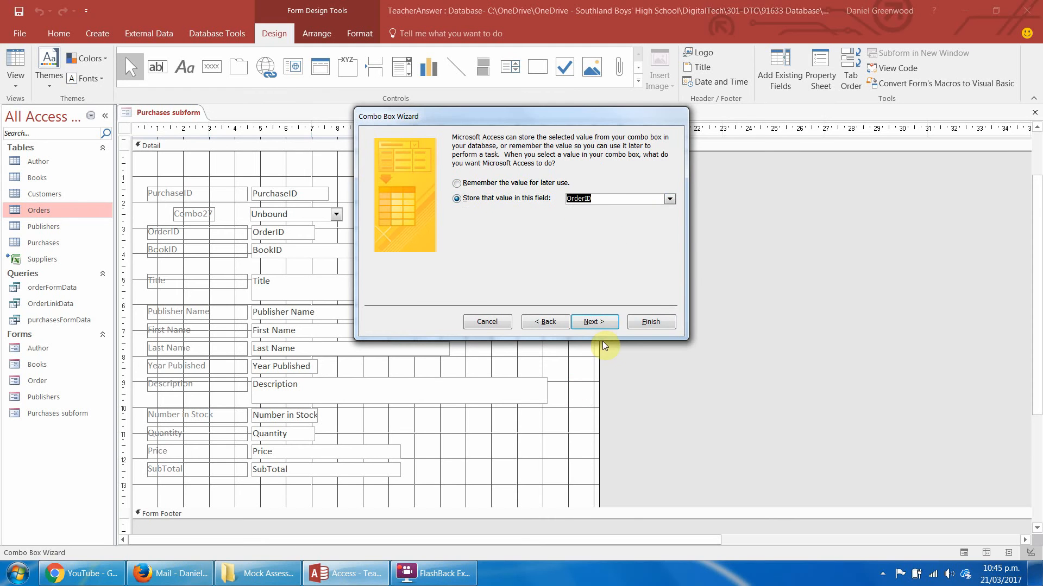
left_click(594, 321)
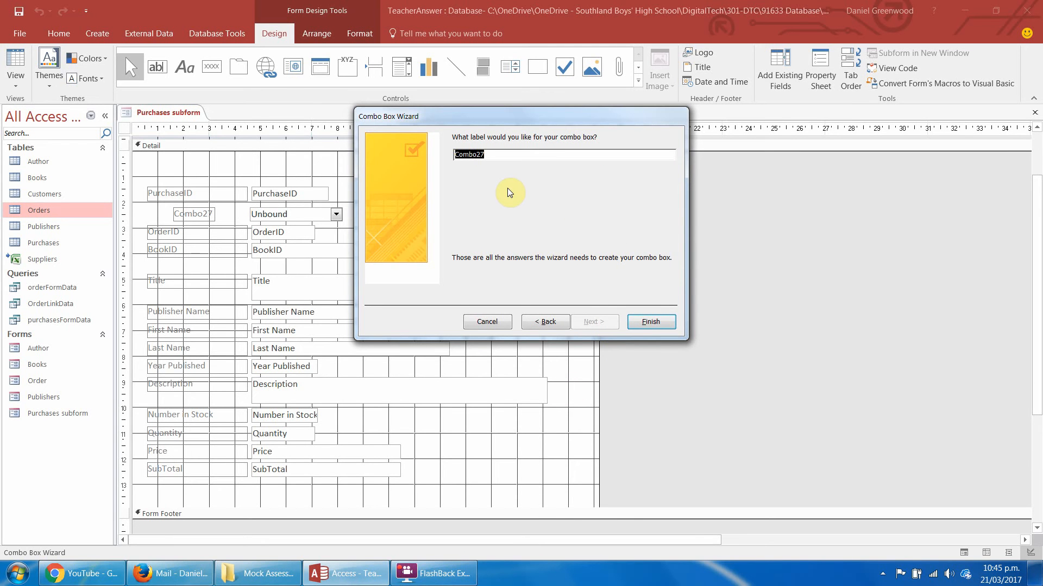
type("Order Link:")
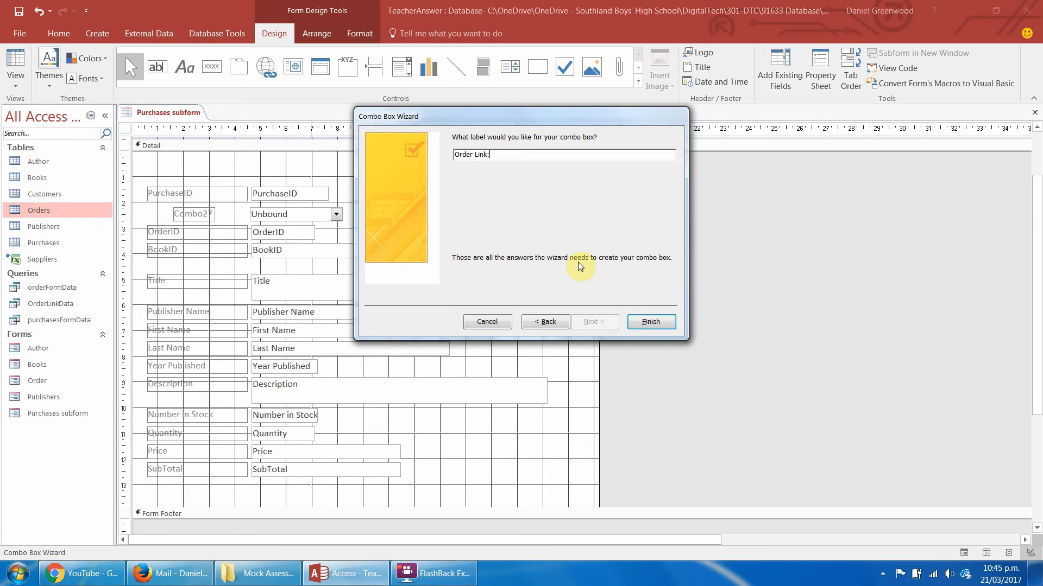
left_click(647, 322)
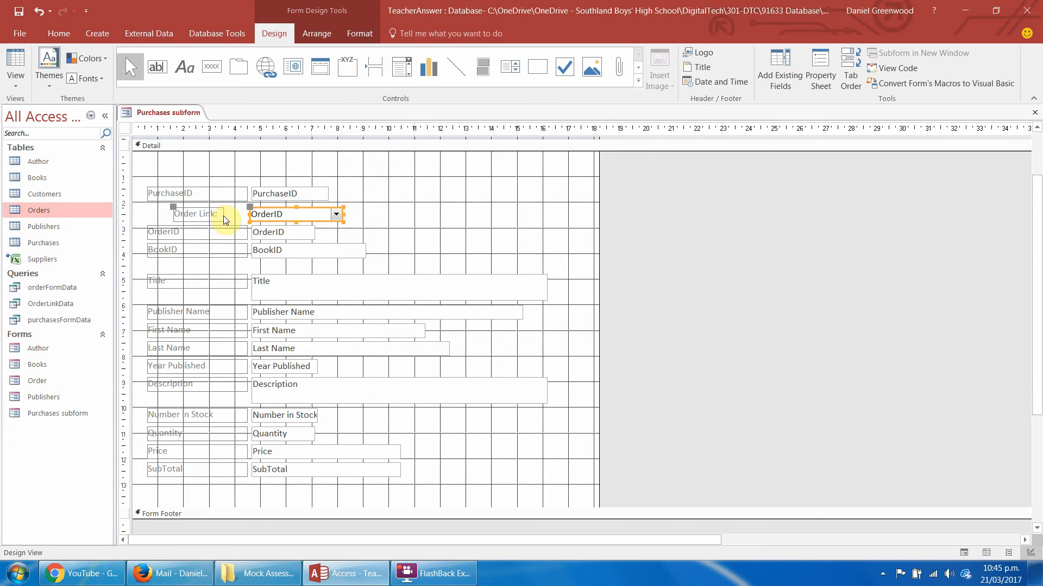
Align the Order Link combo box with the text boxes and widen its label to match the other labels.
left_click(260, 208)
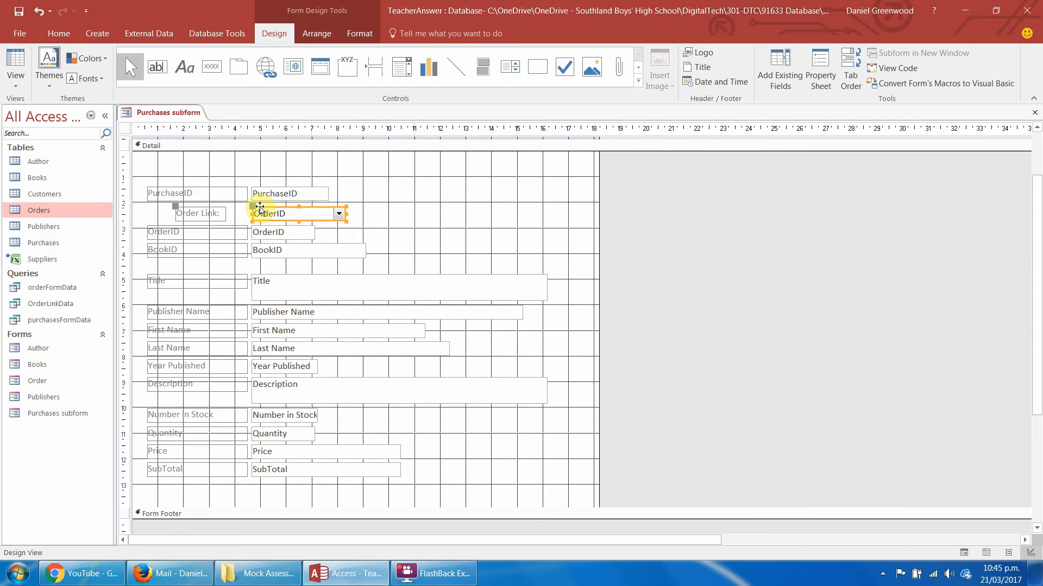
left_click(224, 211)
left_click_drag(222, 213, 249, 214)
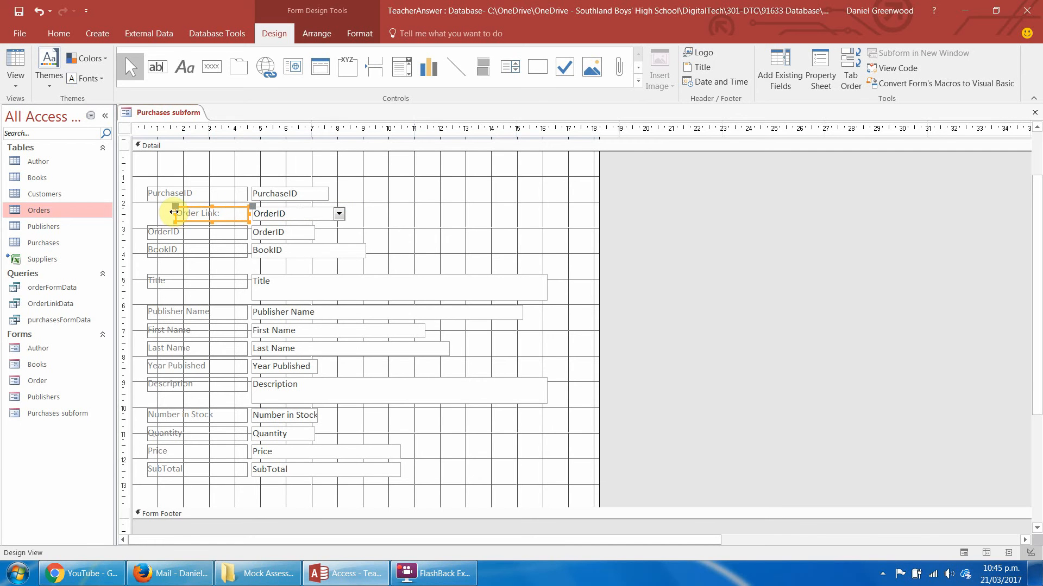
left_click_drag(174, 214, 144, 213)
left_click(401, 196)
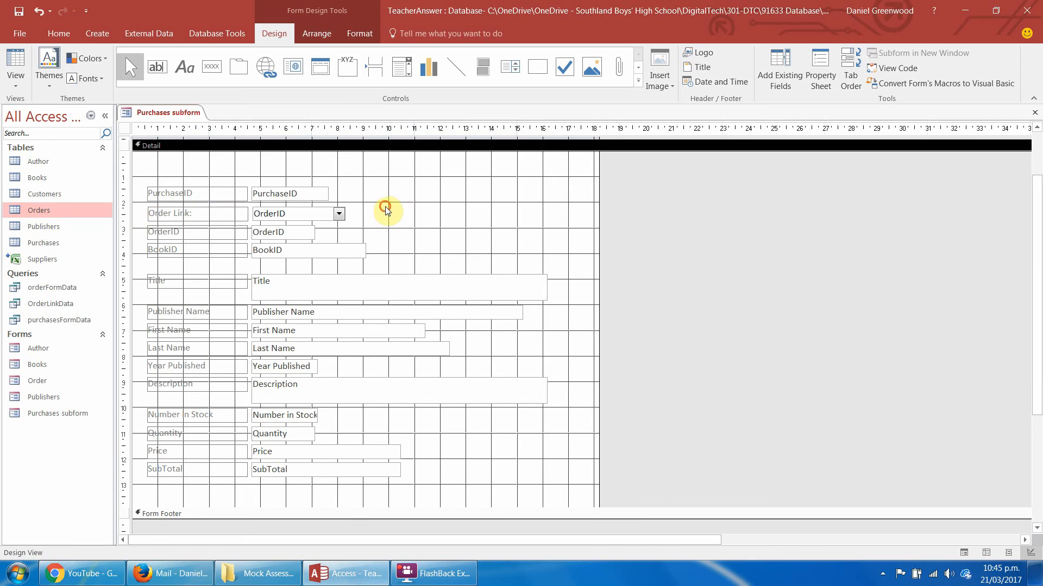
Shift the Order Link and OrderID rows slightly down, and move BookID and the rows beneath it down to leave a gap.
left_click_drag(386, 207, 169, 256)
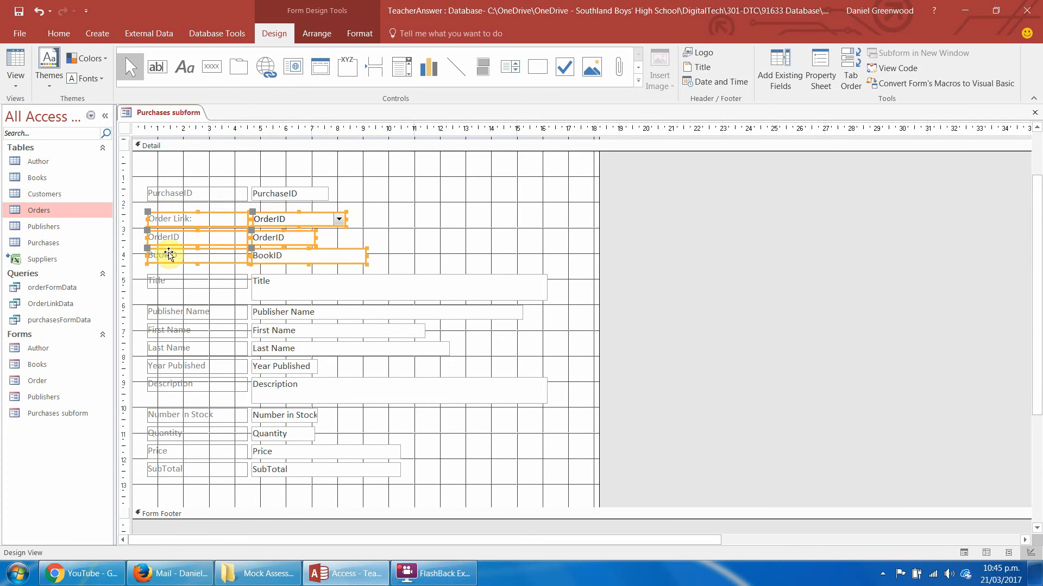
left_click(398, 284)
left_click(389, 248)
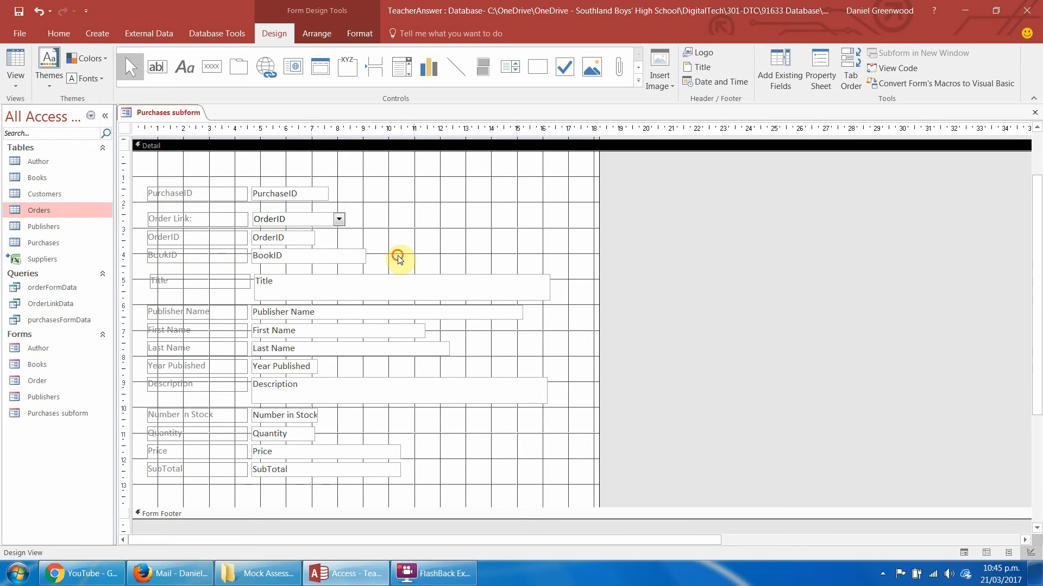
left_click_drag(401, 256, 154, 494)
left_click(394, 263)
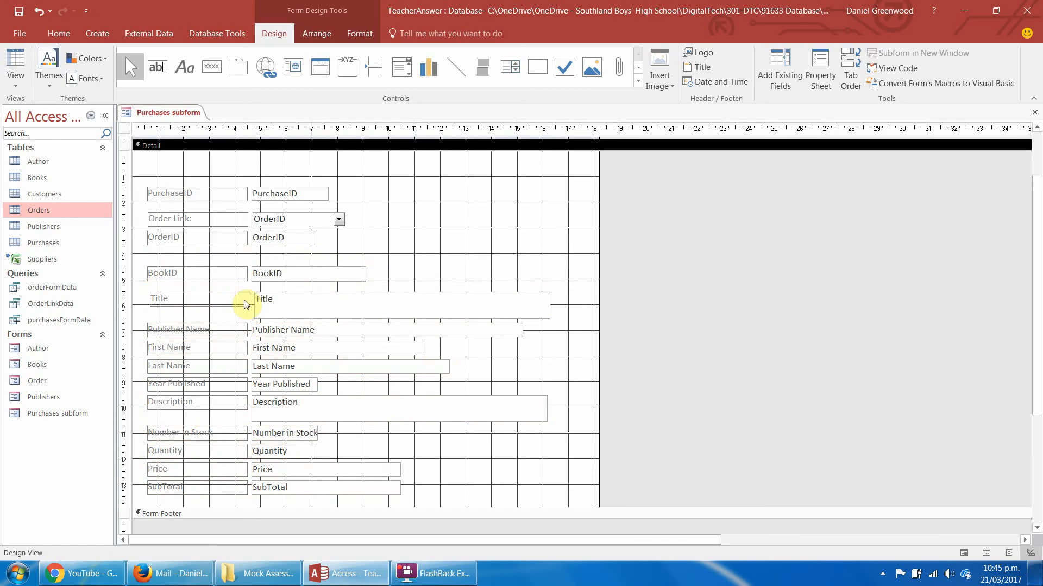
Examine the Title, PublisherID, Author ID and Year Published columns of the Books table, and close the table.
left_click(280, 274)
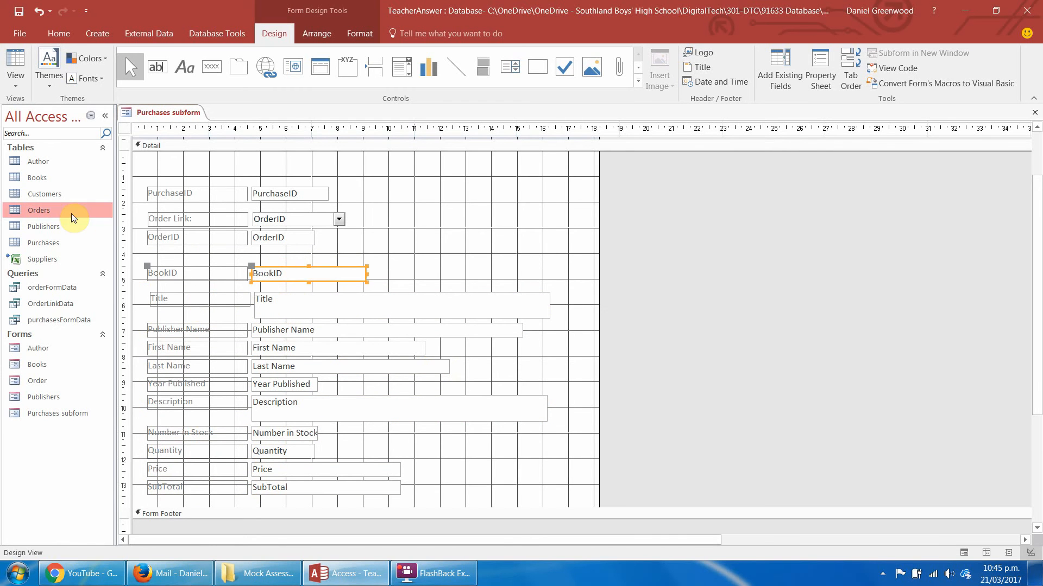
double_click(37, 178)
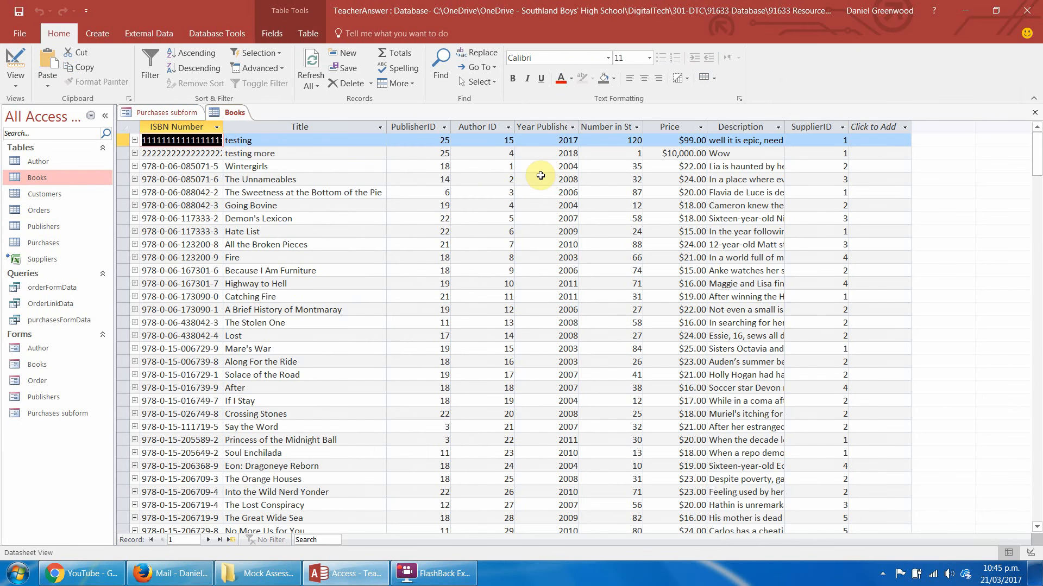
left_click(300, 127)
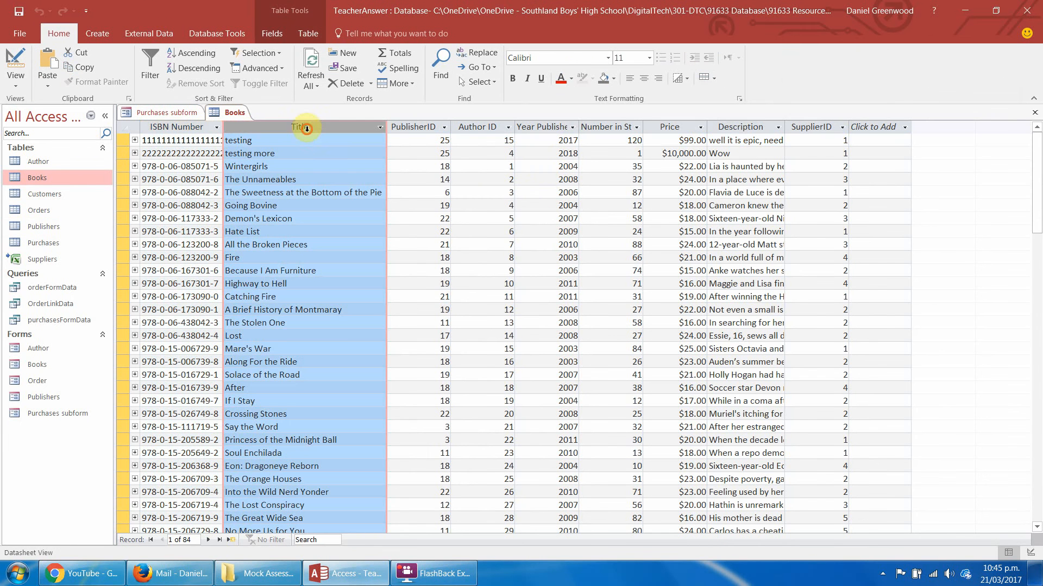
left_click(423, 127)
left_click(480, 127)
left_click(535, 126)
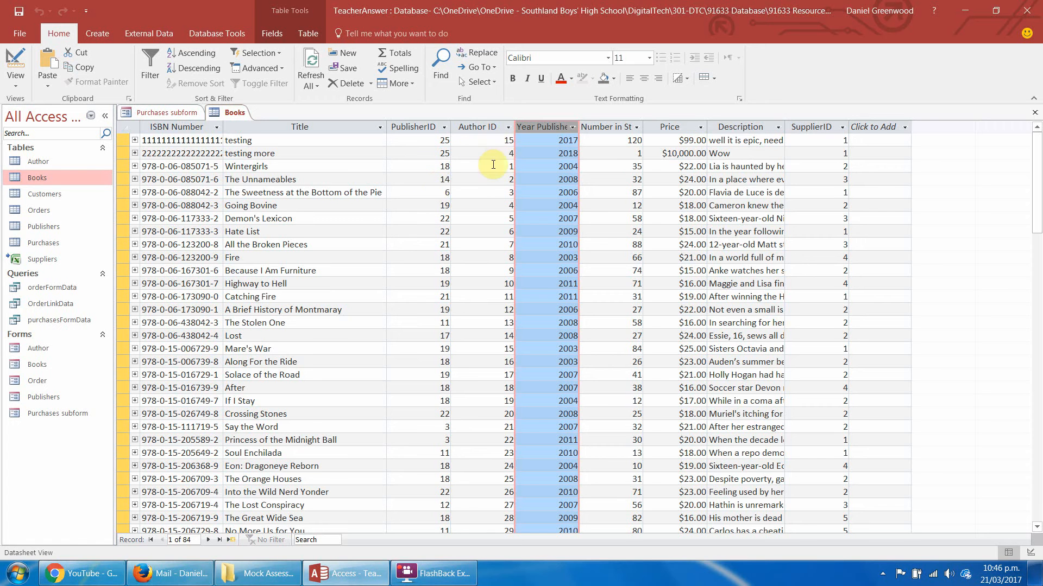
right_click(226, 113)
left_click(255, 137)
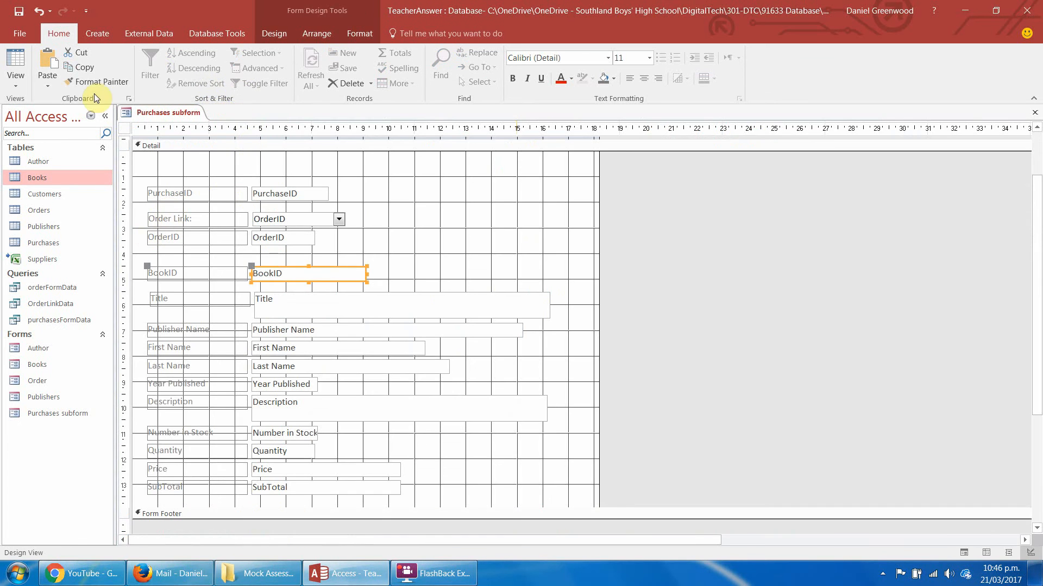
Create a new query in design view with the Books and Author tables.
left_click(104, 36)
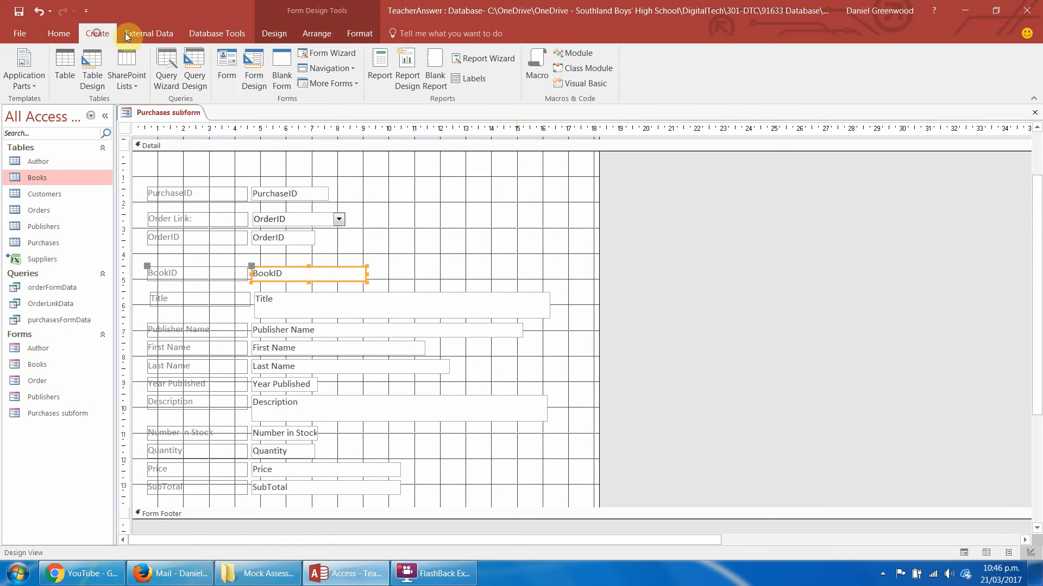
left_click(194, 70)
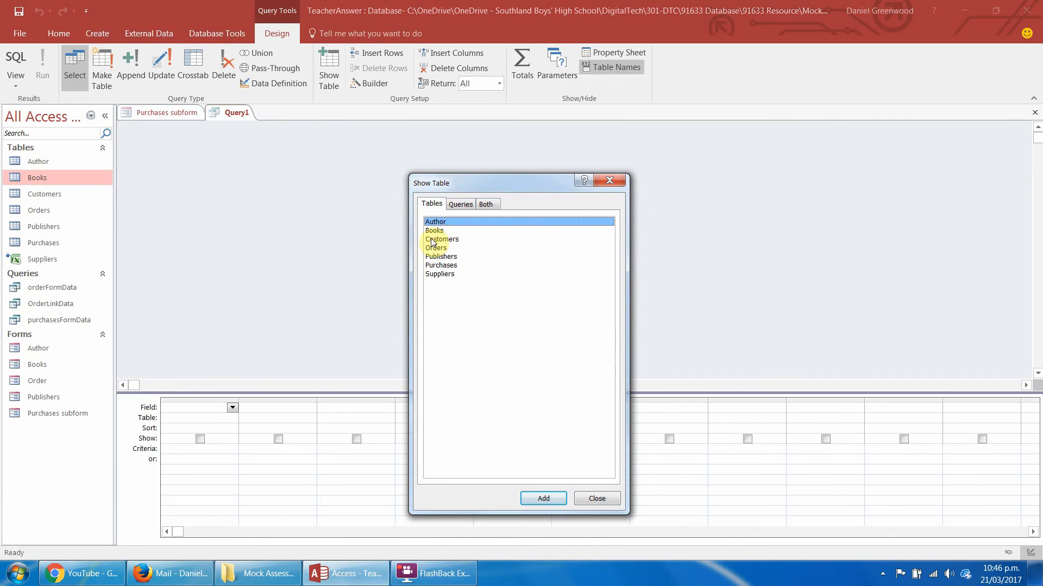
double_click(434, 230)
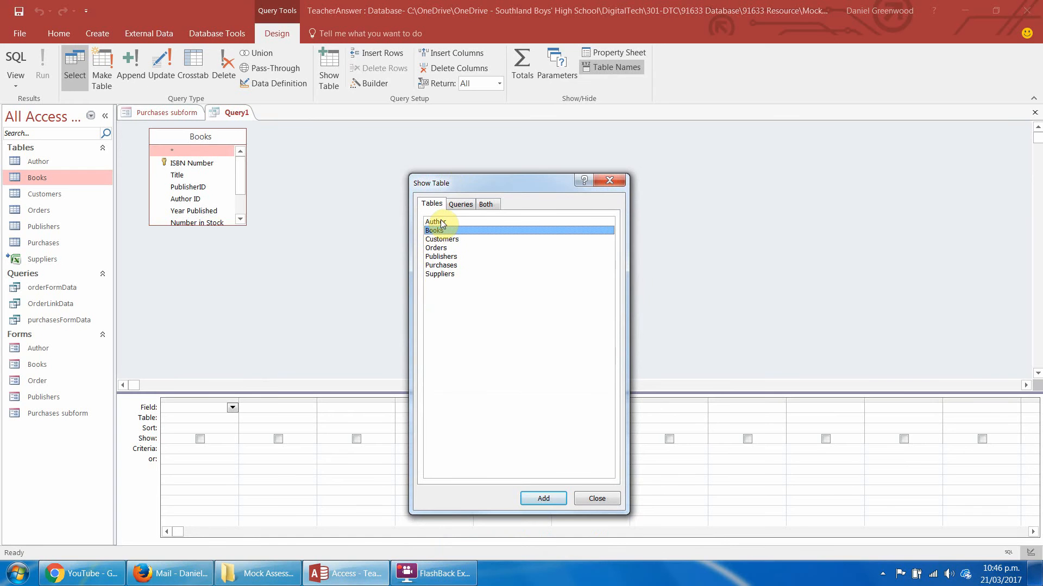
double_click(439, 221)
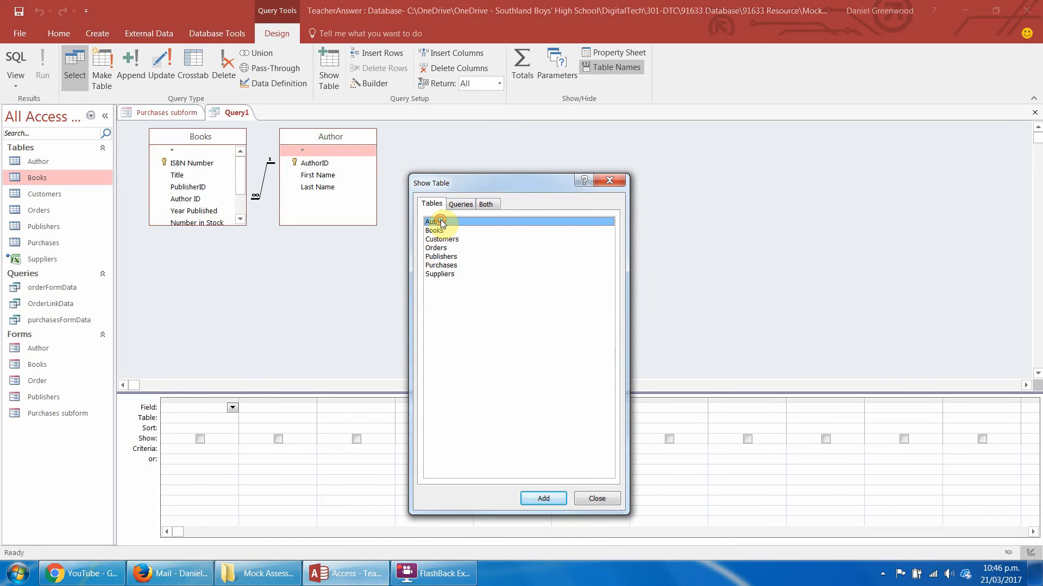
left_click(608, 182)
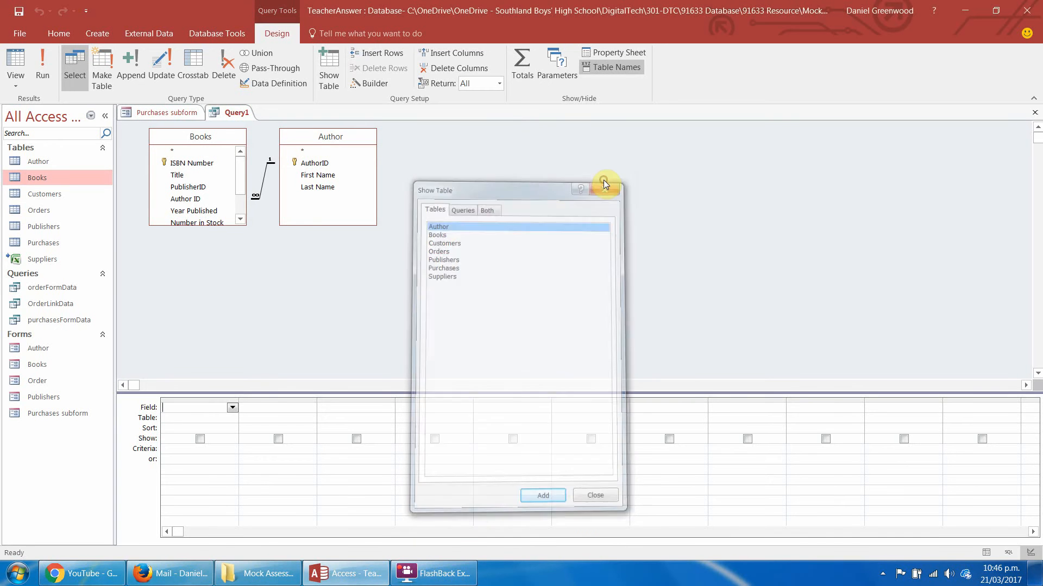
Add the ISBN Number and Title fields from Books and the First Name and Last Name fields from Author to the query.
double_click(183, 164)
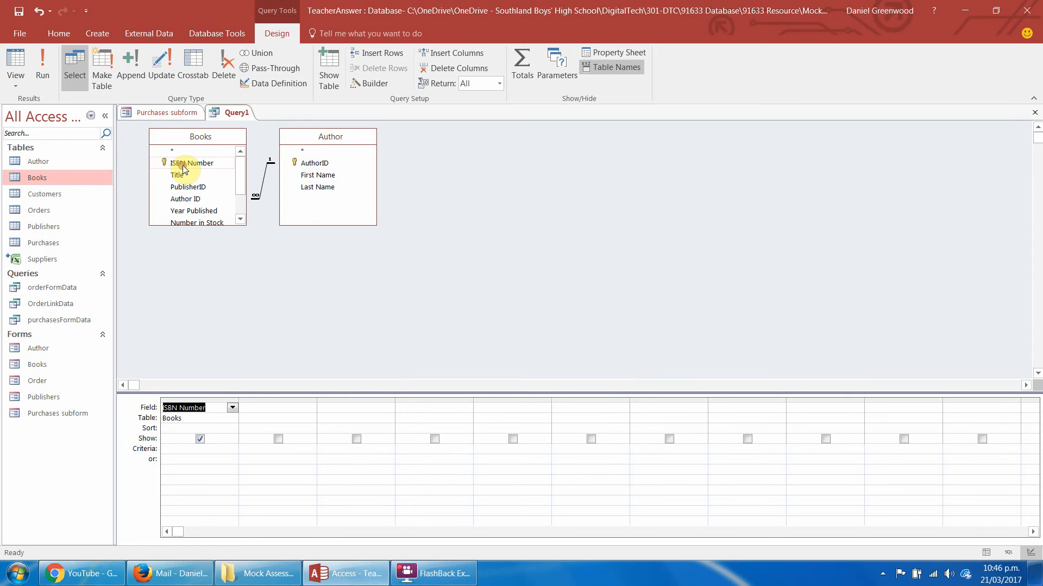
double_click(177, 175)
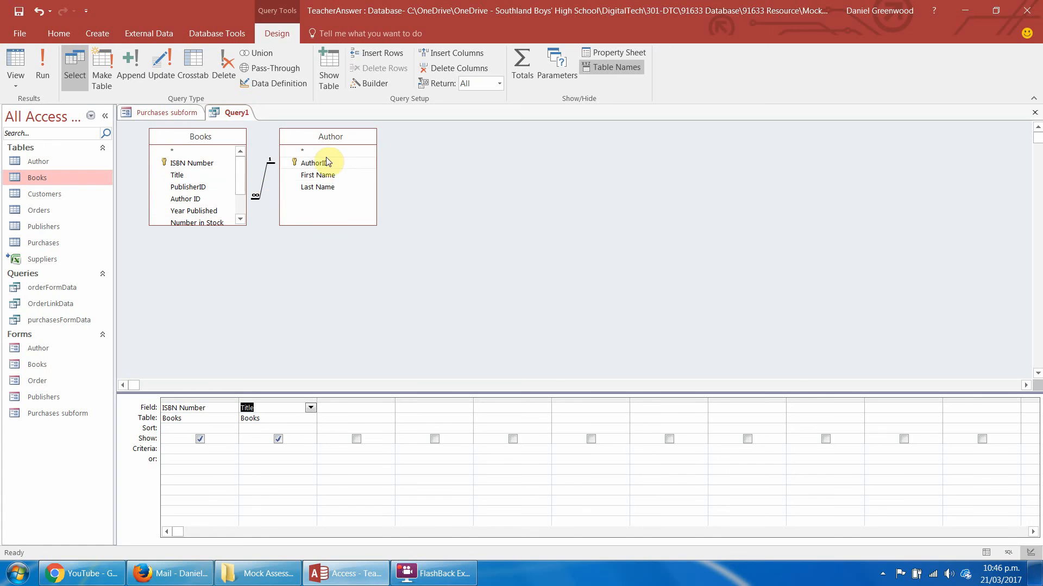
double_click(322, 176)
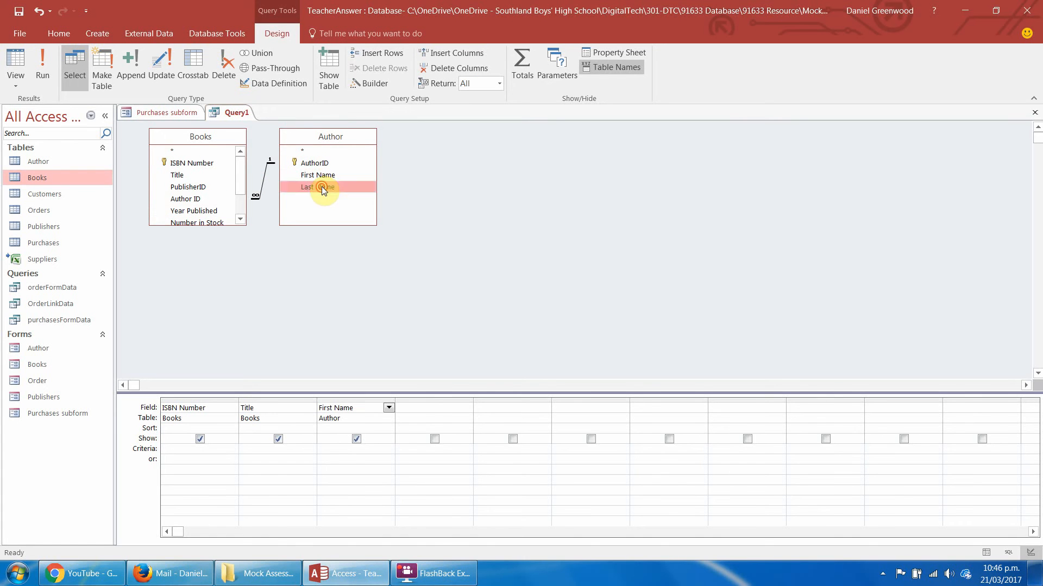
double_click(321, 188)
Add the Year Published, Number in Stock and Price fields from the Books table to the query.
scroll(242, 180, "down", 2)
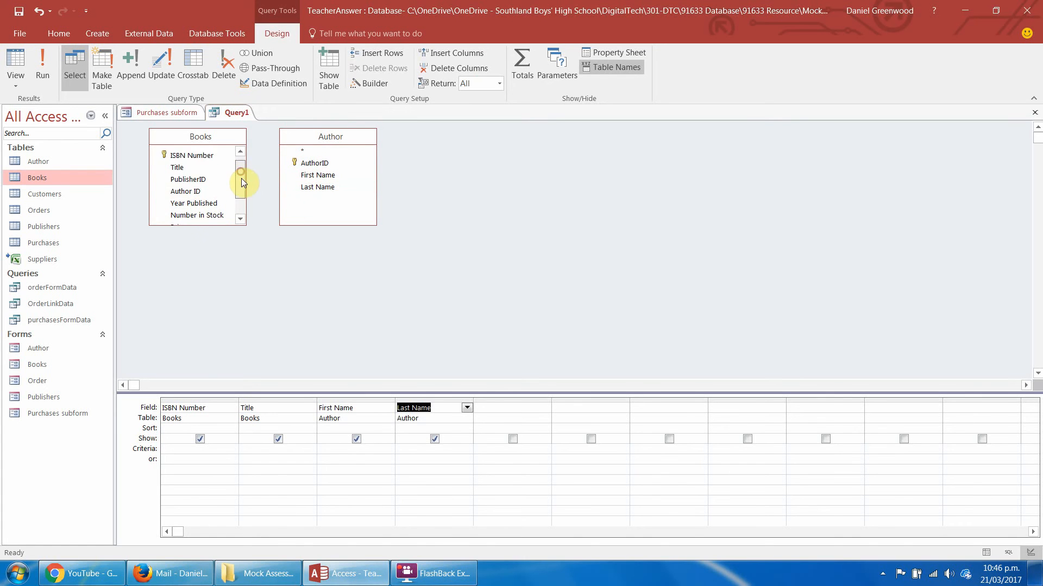
double_click(212, 185)
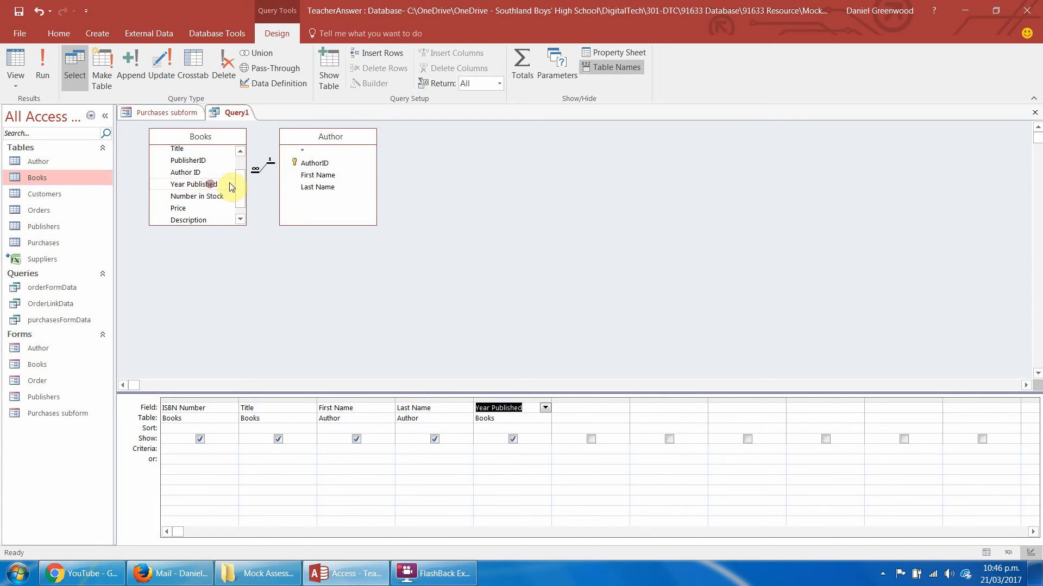
scroll(241, 188, "down", 1)
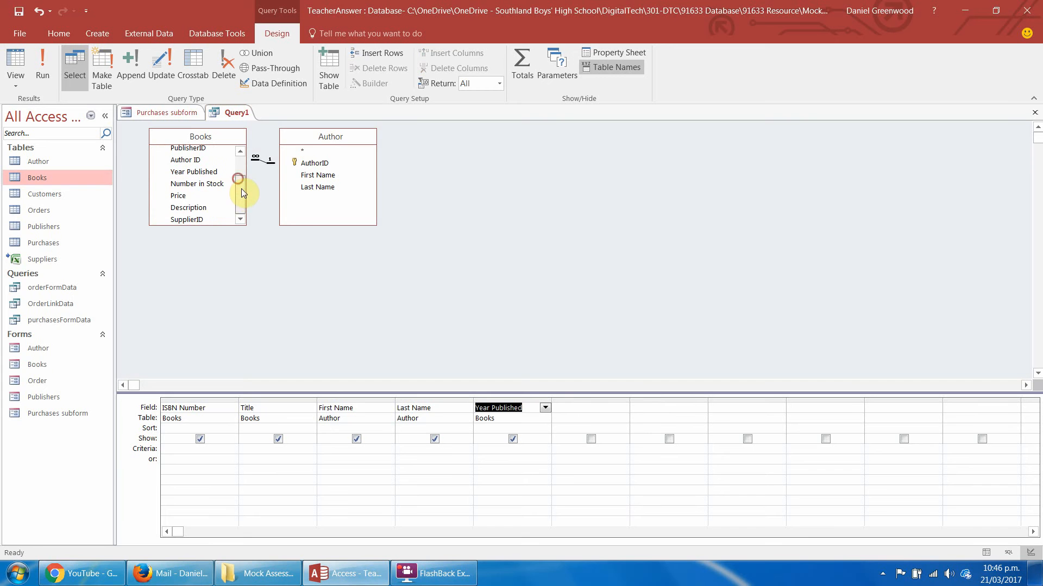
double_click(184, 185)
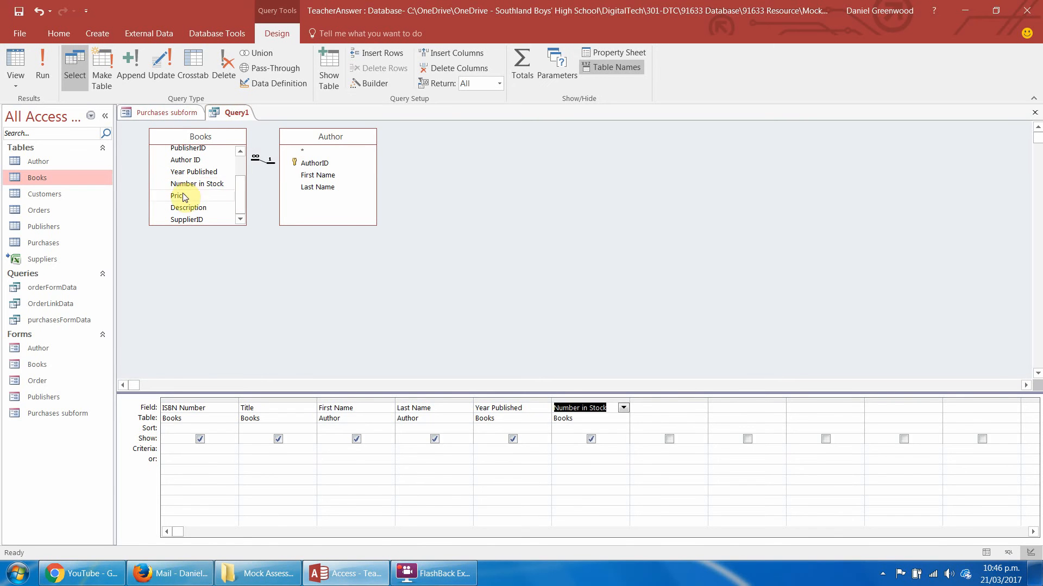
double_click(181, 197)
left_click(241, 203)
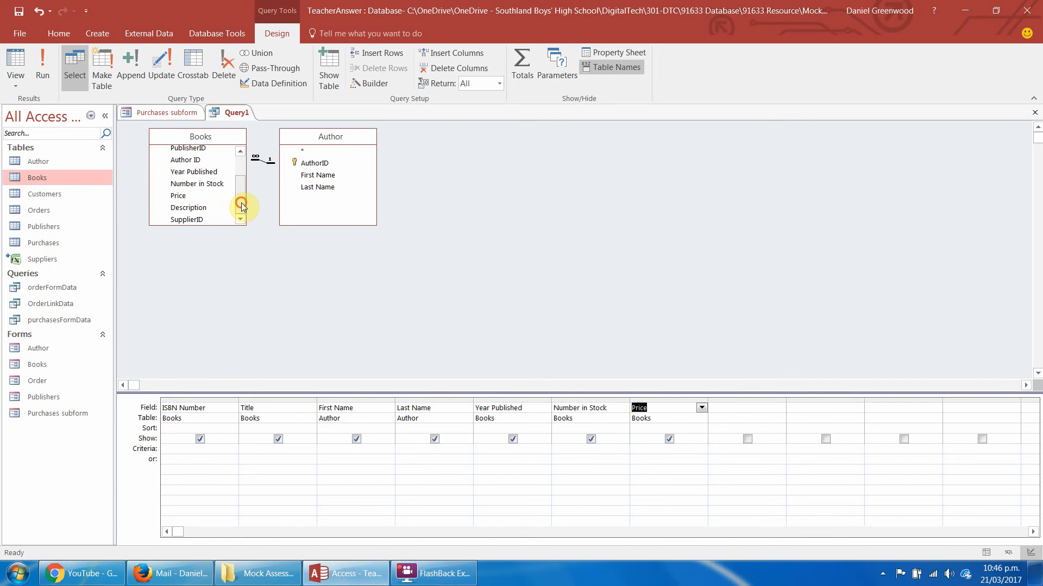
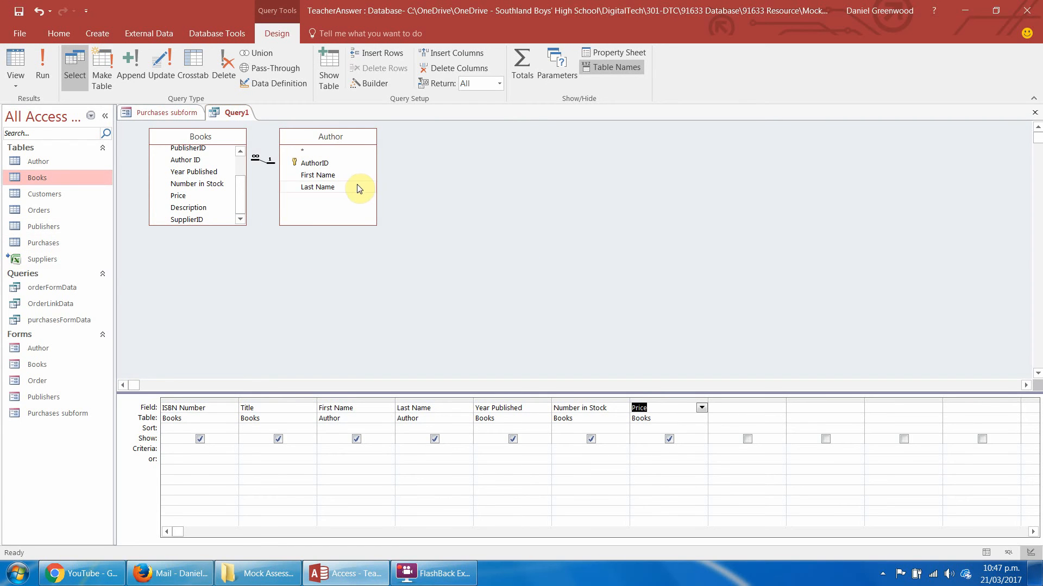
Close the new query and save it under the name BookSearchData.
right_click(251, 114)
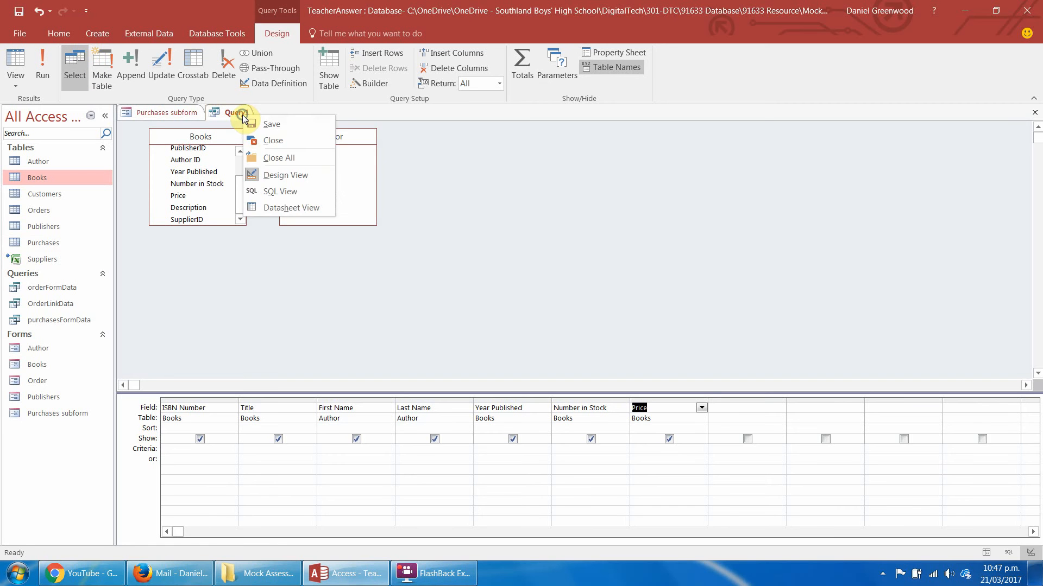
left_click(273, 140)
key("Return")
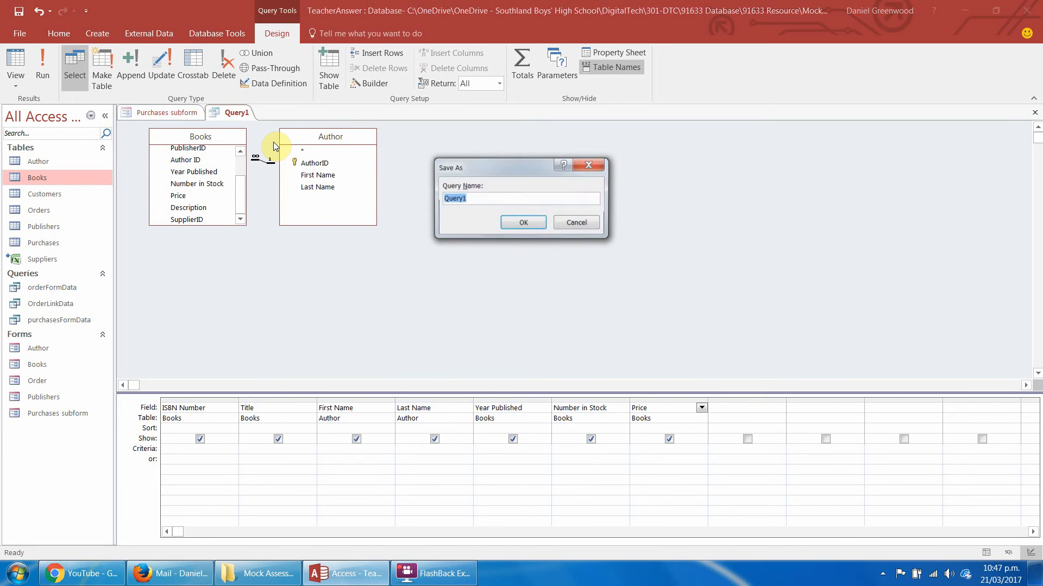
type("B")
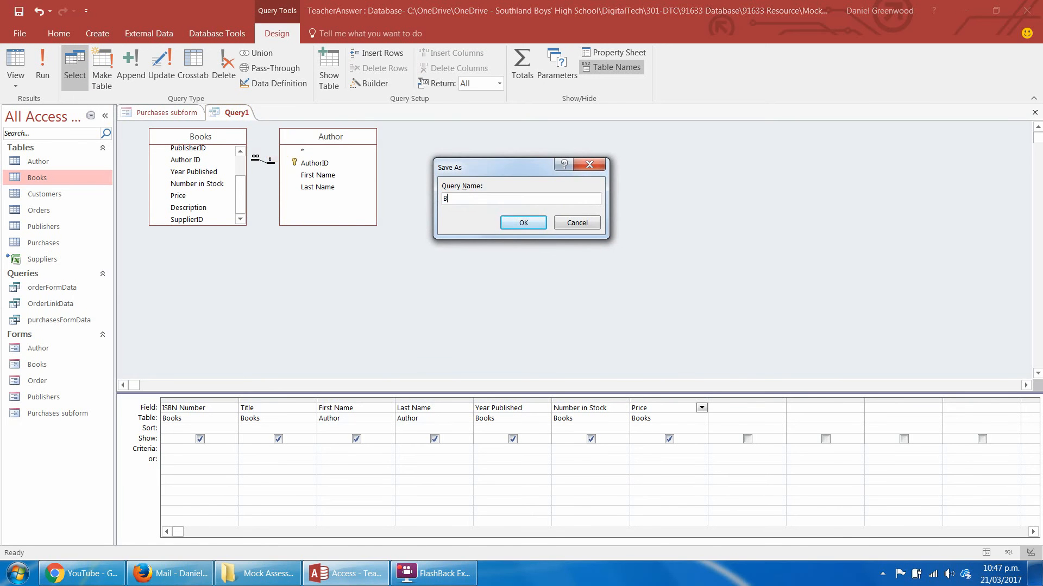
type("ookSearchData")
key("Return")
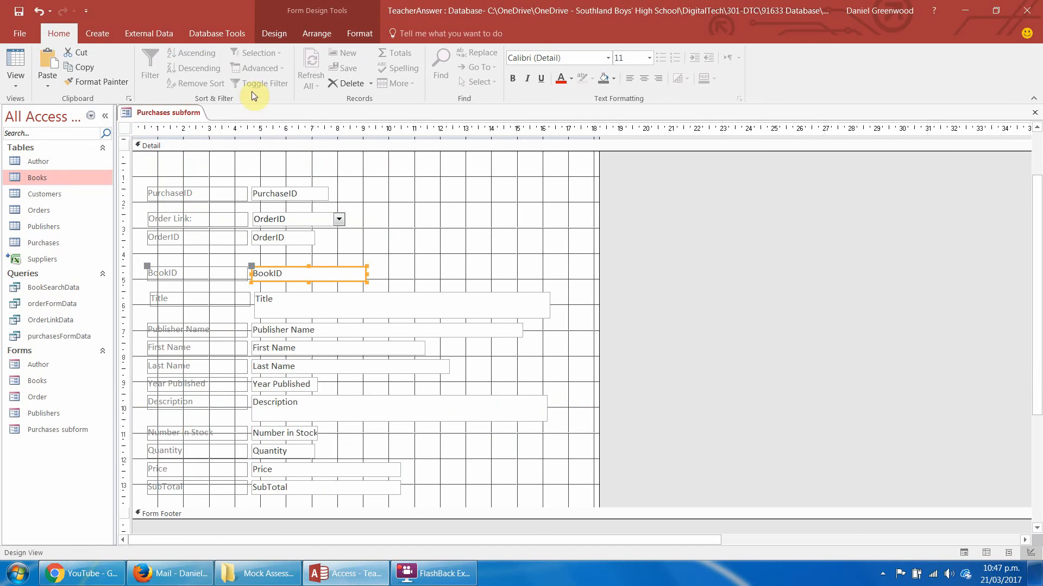
Draw a combo box about 8 cm wide between the OrderID and BookID fields of the Purchases subform.
left_click(281, 35)
left_click(401, 66)
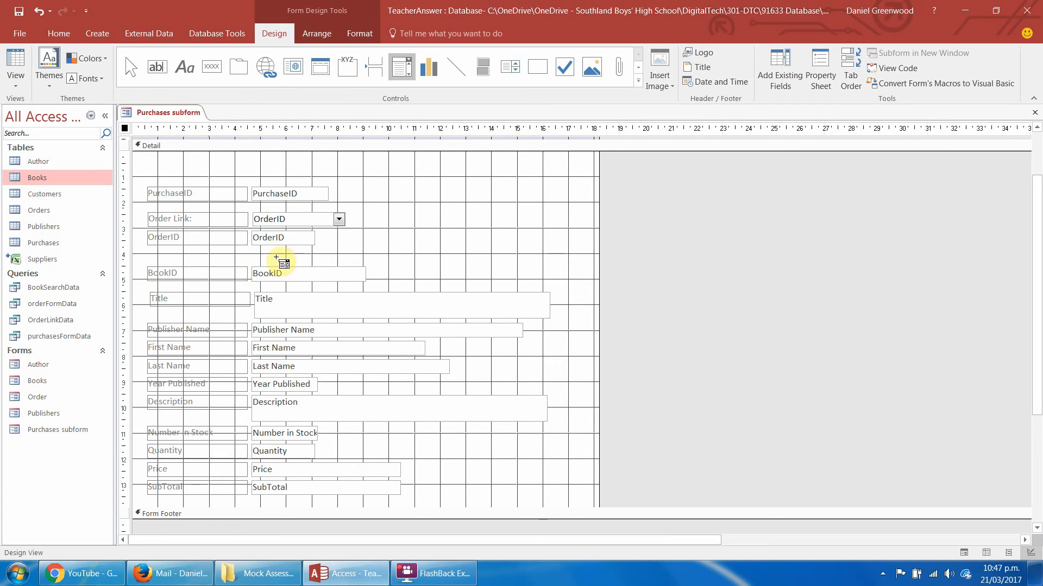
left_click_drag(253, 251, 368, 263)
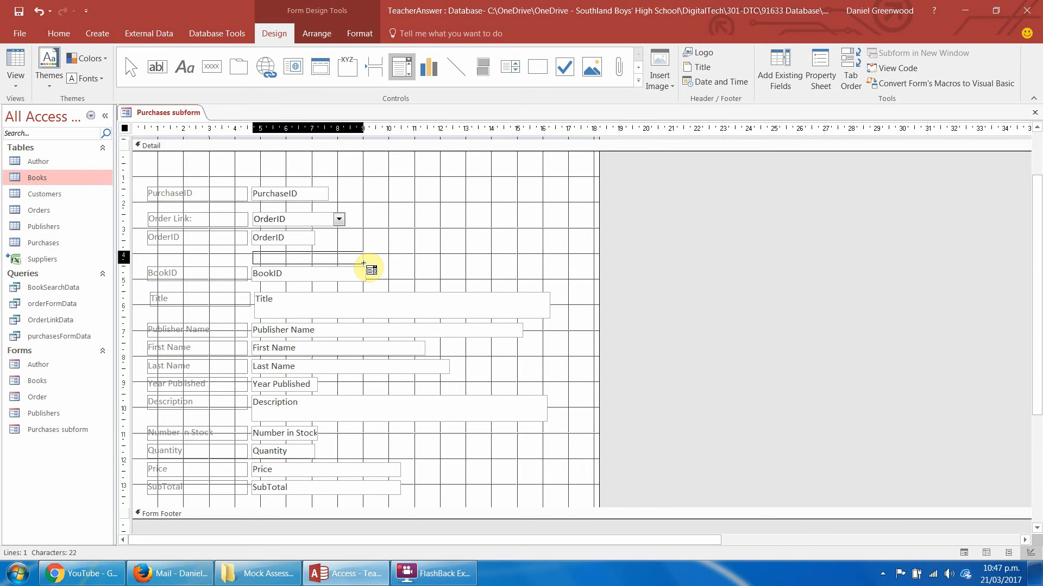
left_click_drag(363, 264, 465, 263)
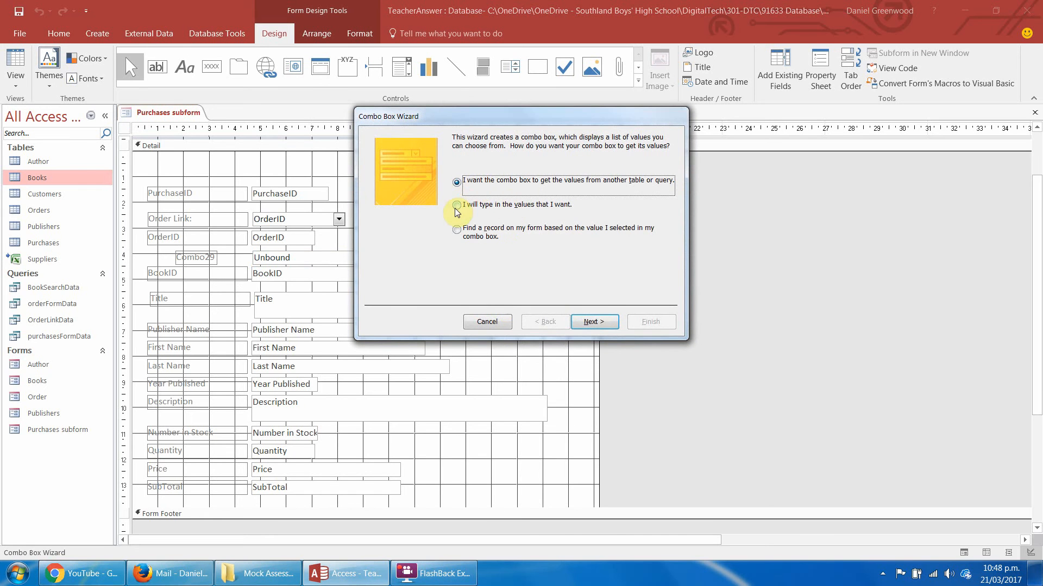
Have the combo box get its values from the BookSearchData query, including all of the query's fields.
left_click(595, 321)
left_click(530, 266)
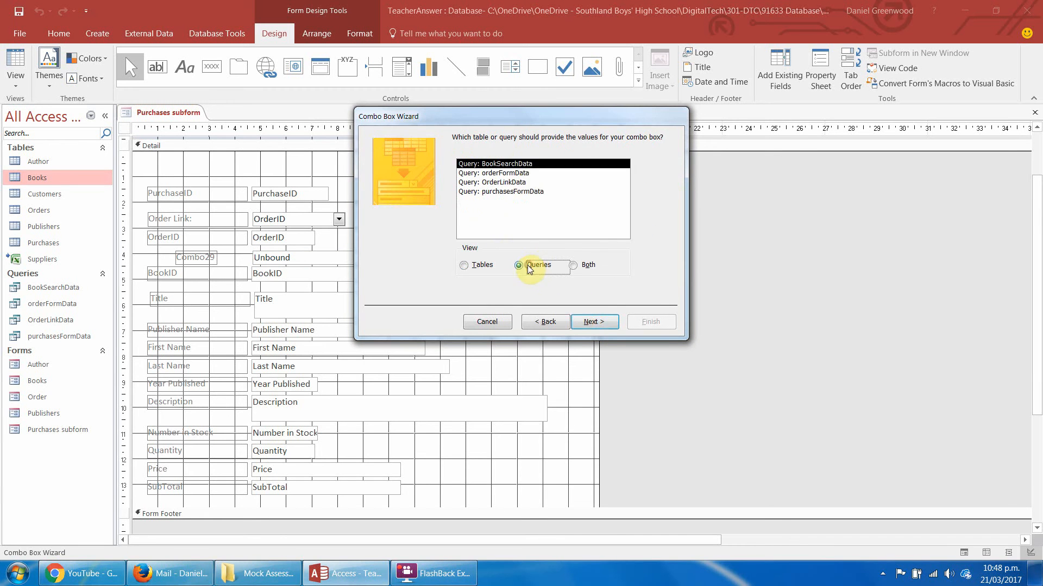
left_click(592, 324)
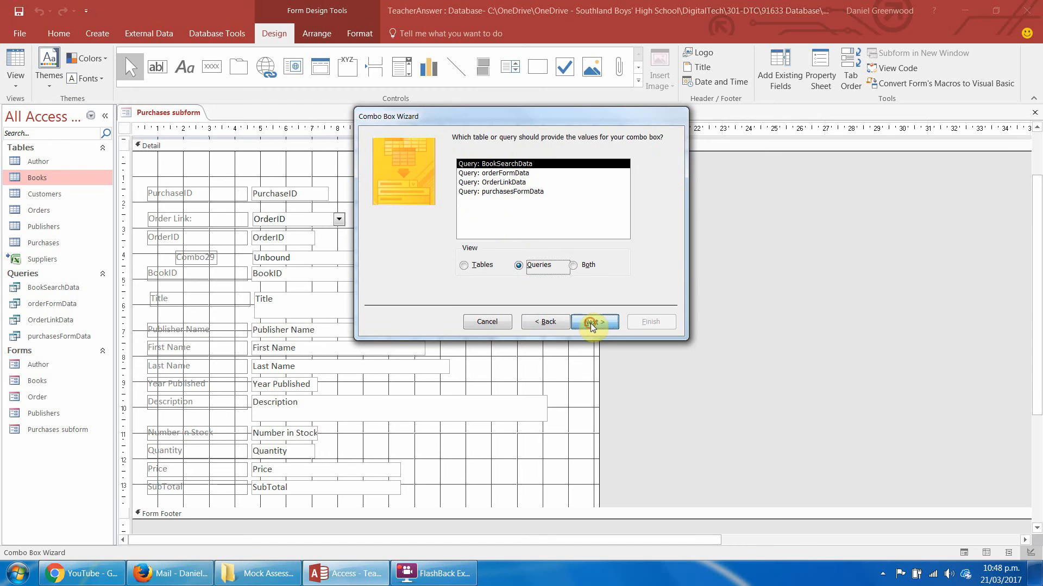
left_click(495, 251)
left_click(594, 322)
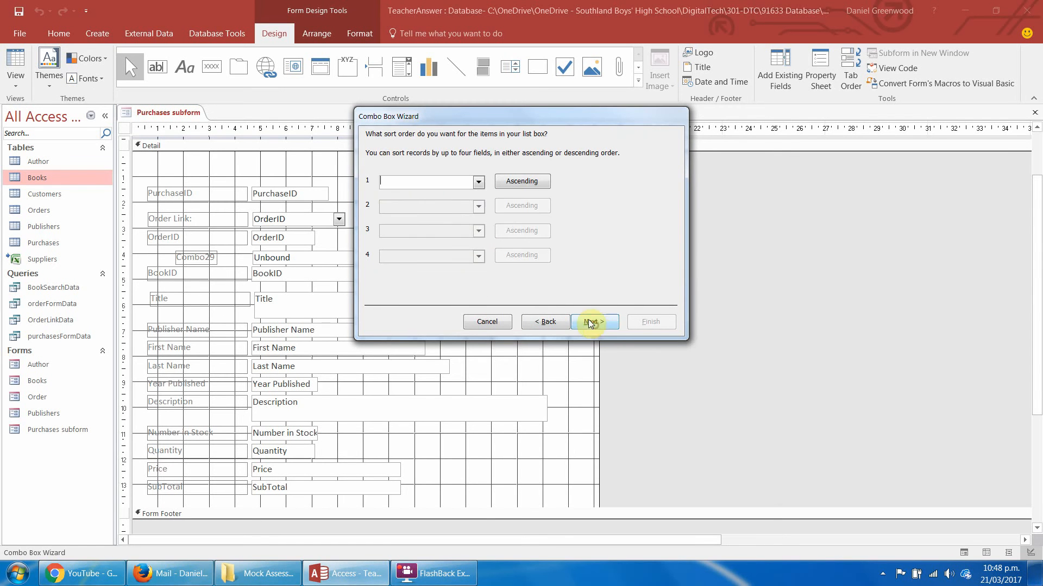
Sort the combo box list in ascending order by Title and by Last Name.
left_click(478, 182)
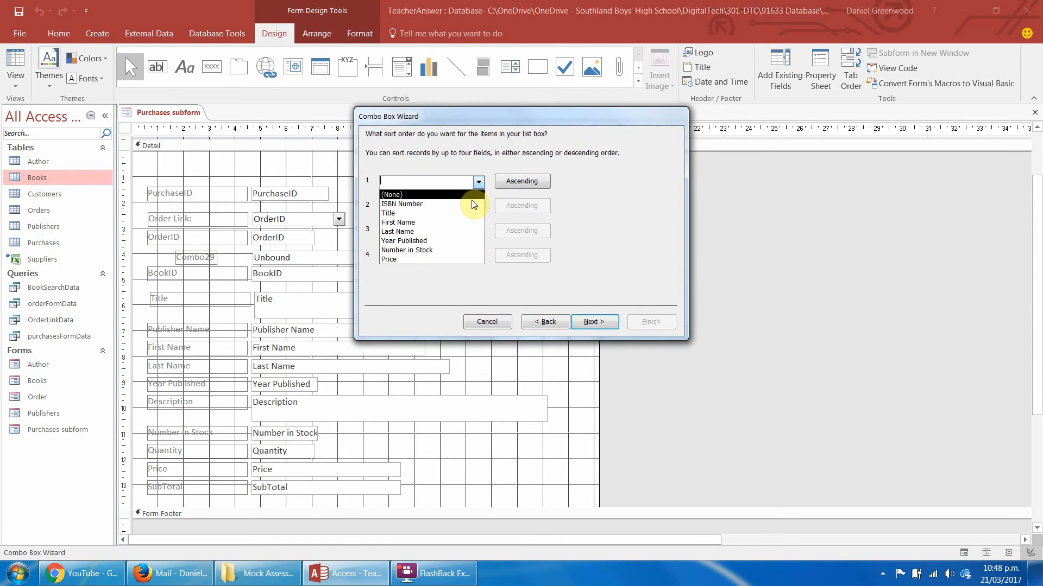
left_click(467, 214)
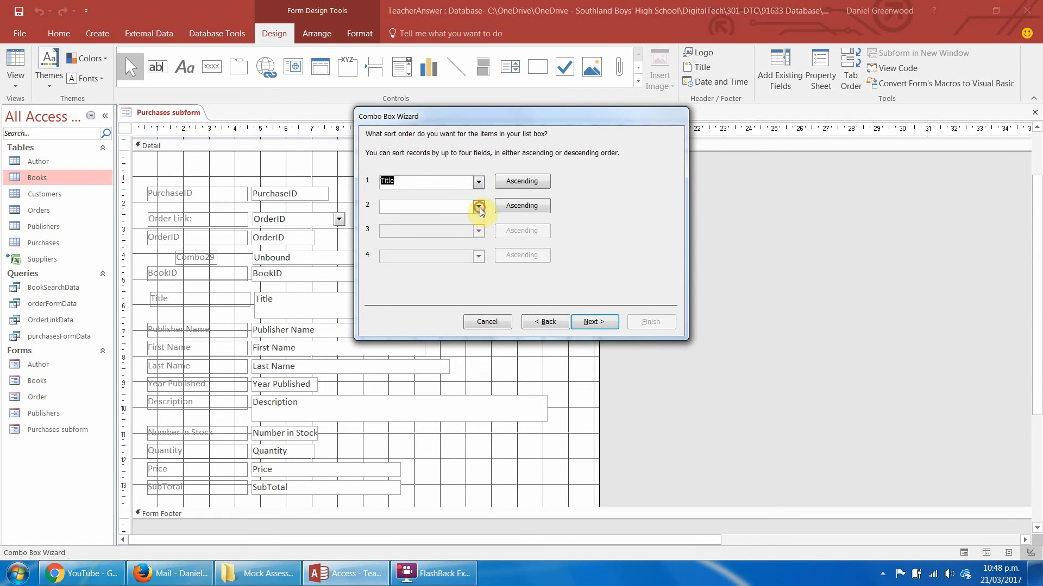
left_click(478, 207)
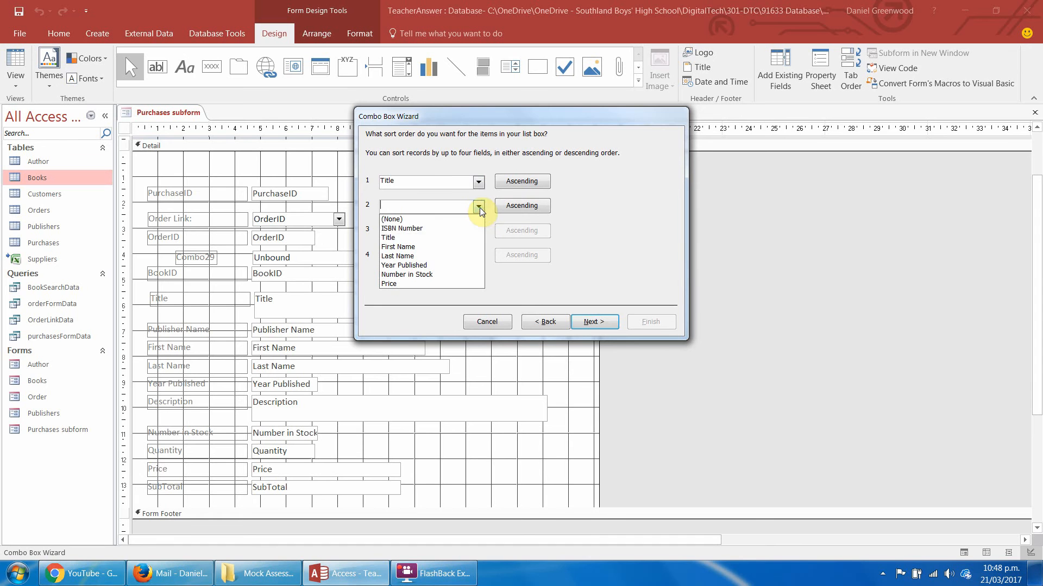
left_click(474, 257)
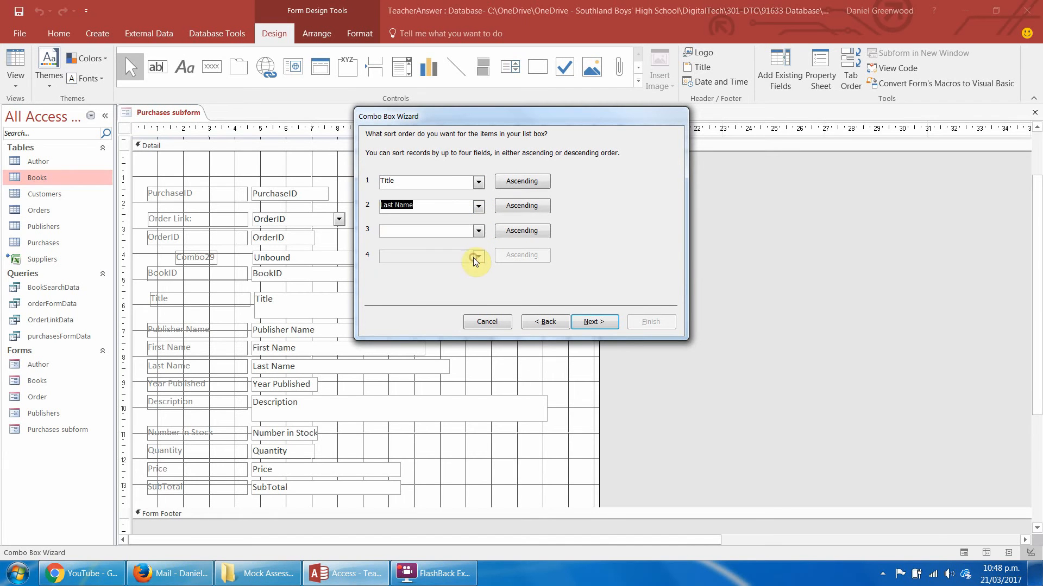
left_click(593, 323)
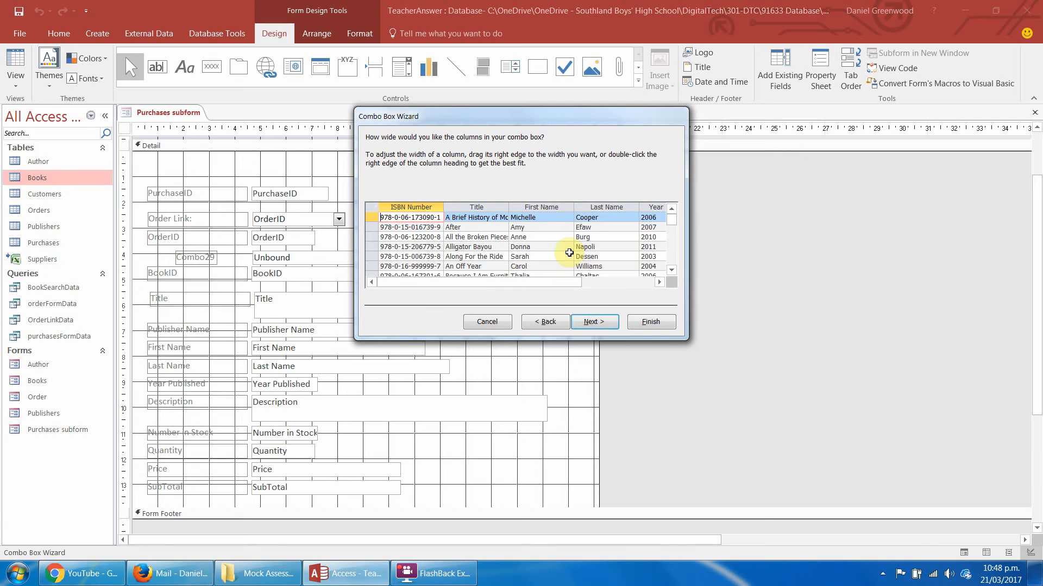
Widen the Title column and fit the First Name, Last Name, Year Published, Number in Stock and Price columns to their contents.
left_click(543, 207)
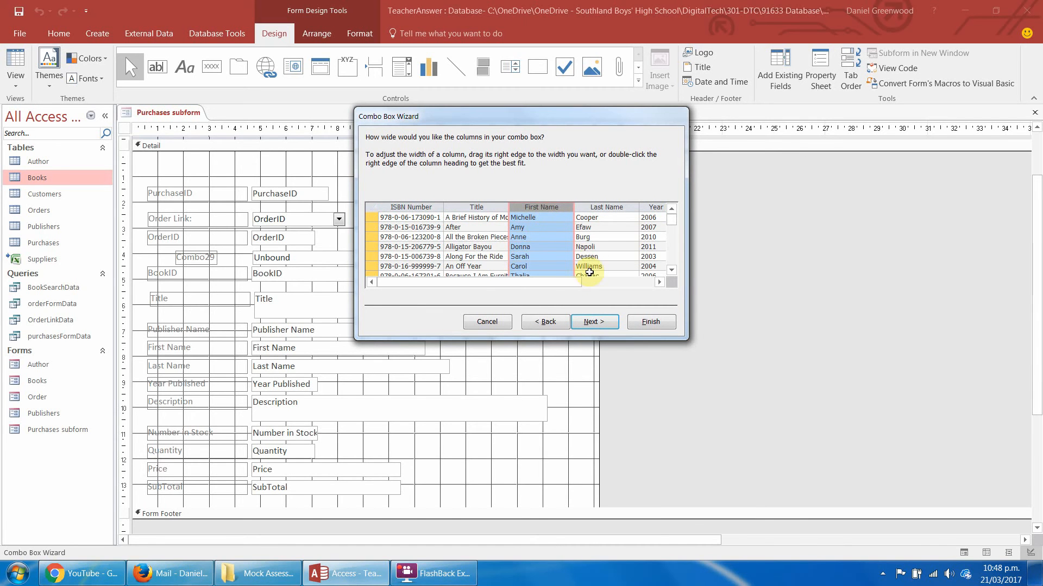
double_click(508, 206)
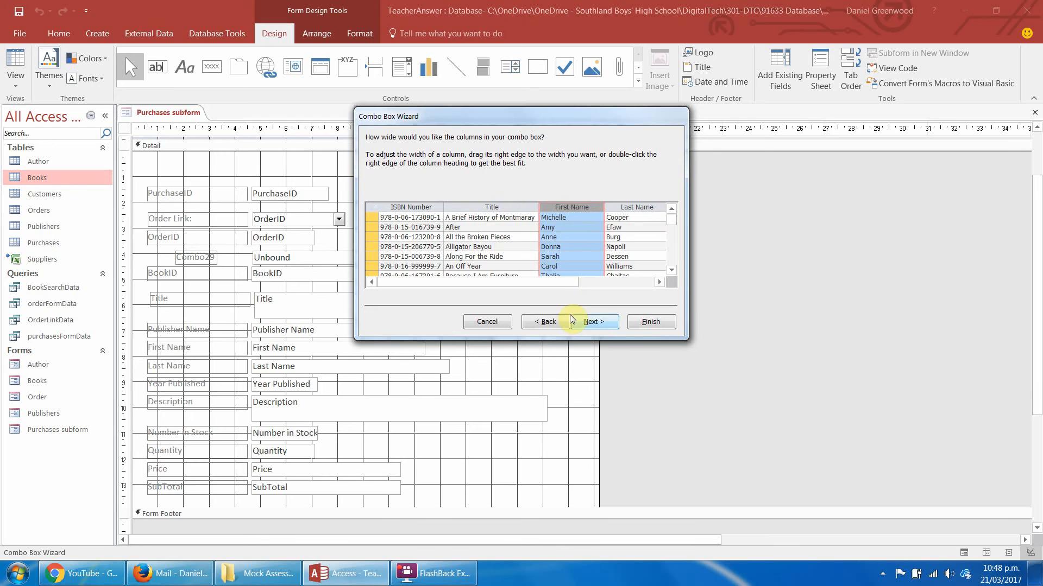
left_click_drag(548, 286, 484, 284)
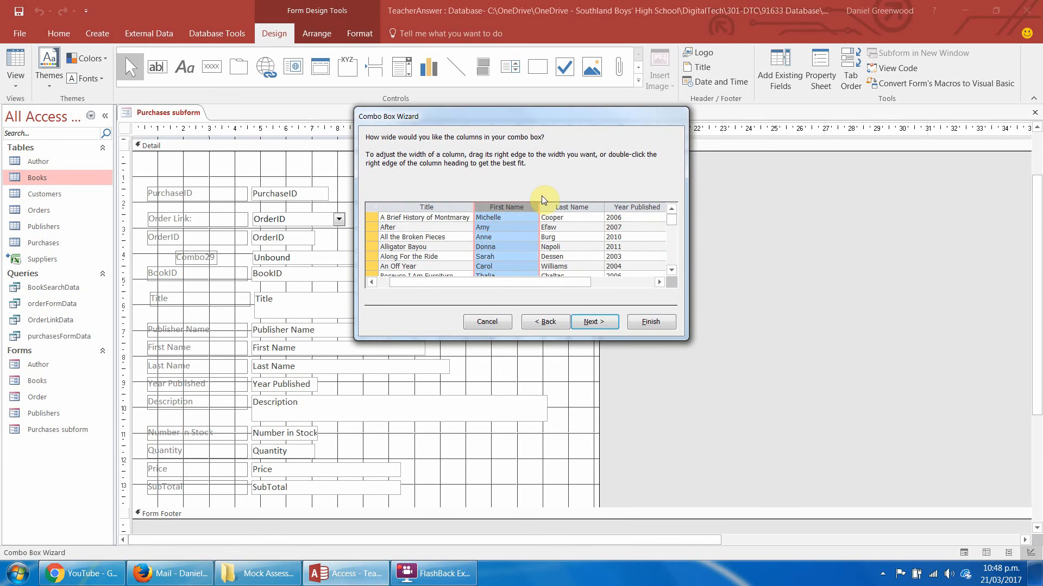
double_click(537, 209)
double_click(578, 206)
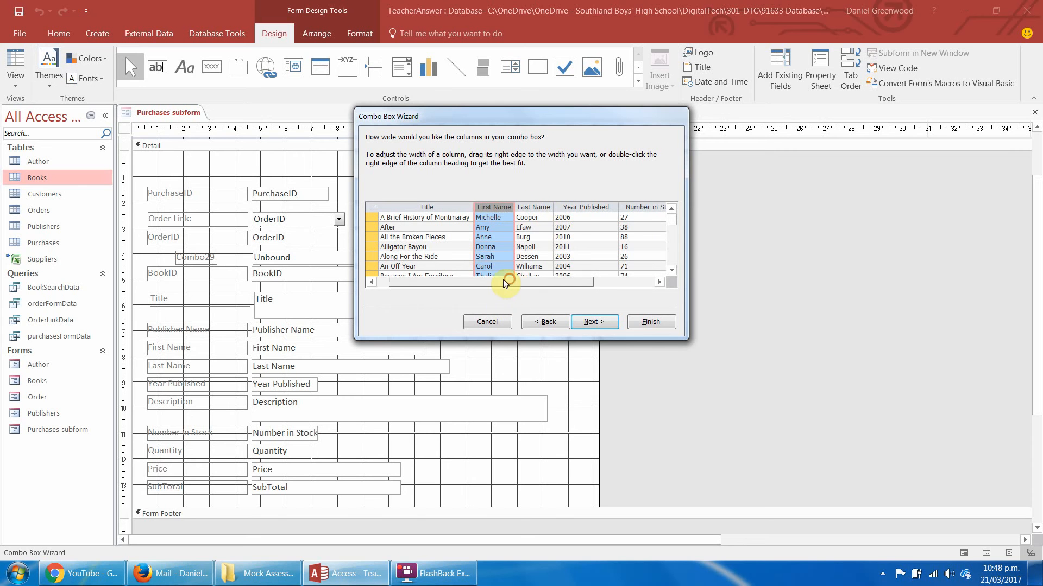
left_click_drag(512, 283, 500, 283)
left_click_drag(542, 209, 565, 209)
left_click_drag(554, 282, 580, 283)
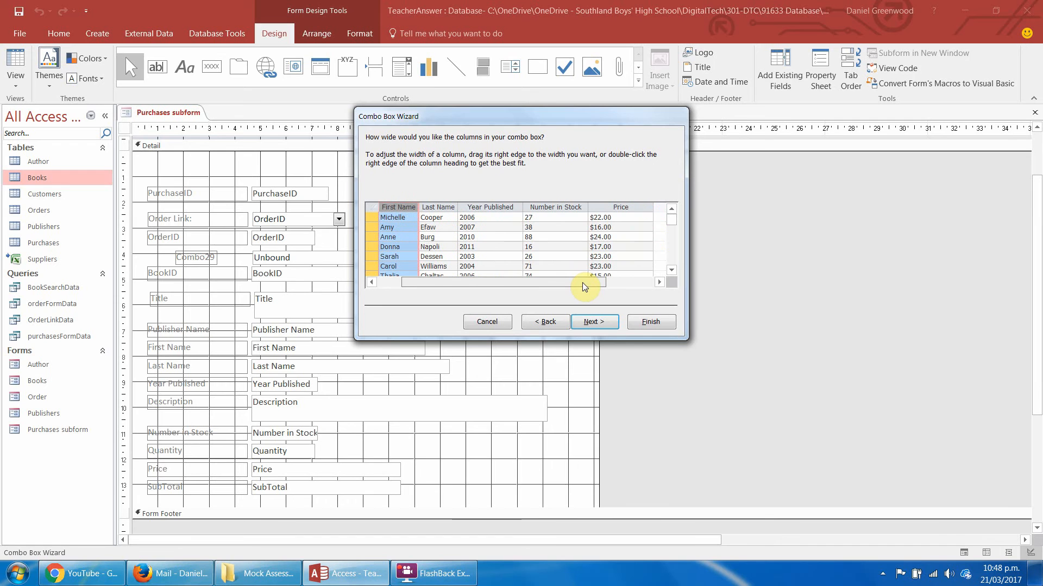
double_click(523, 207)
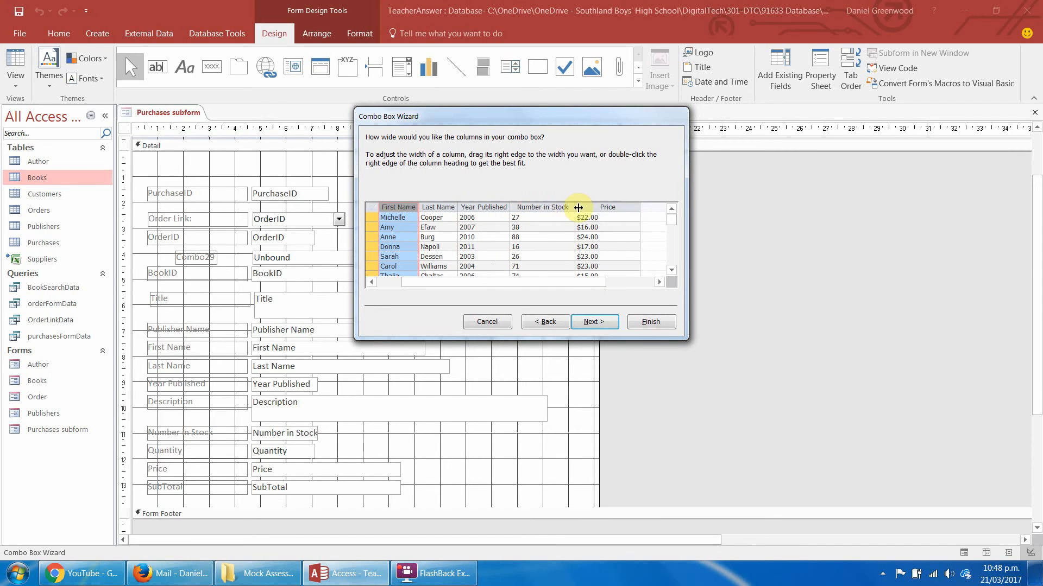
double_click(574, 207)
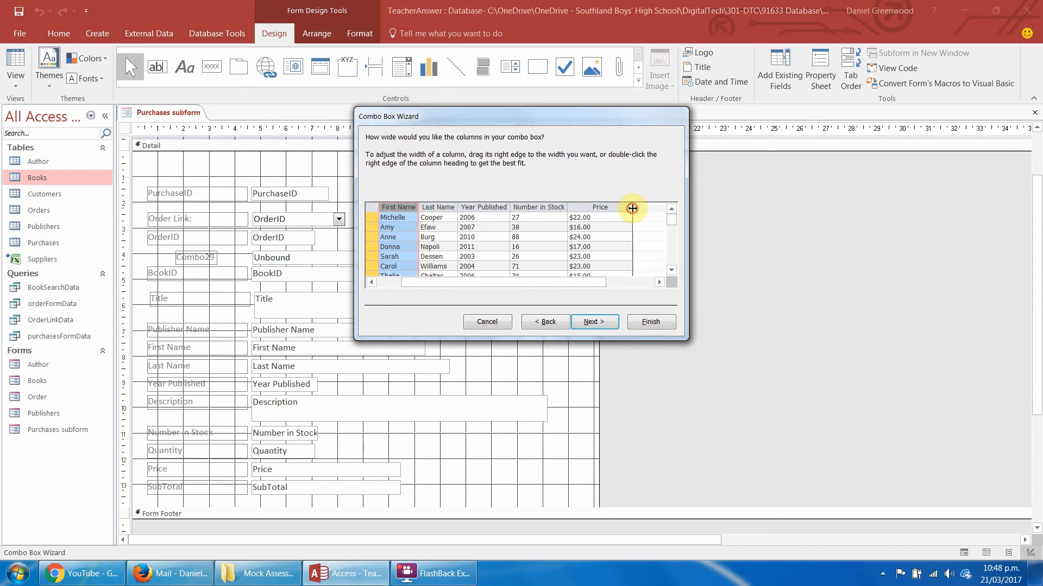
double_click(633, 209)
left_click_drag(577, 283, 532, 288)
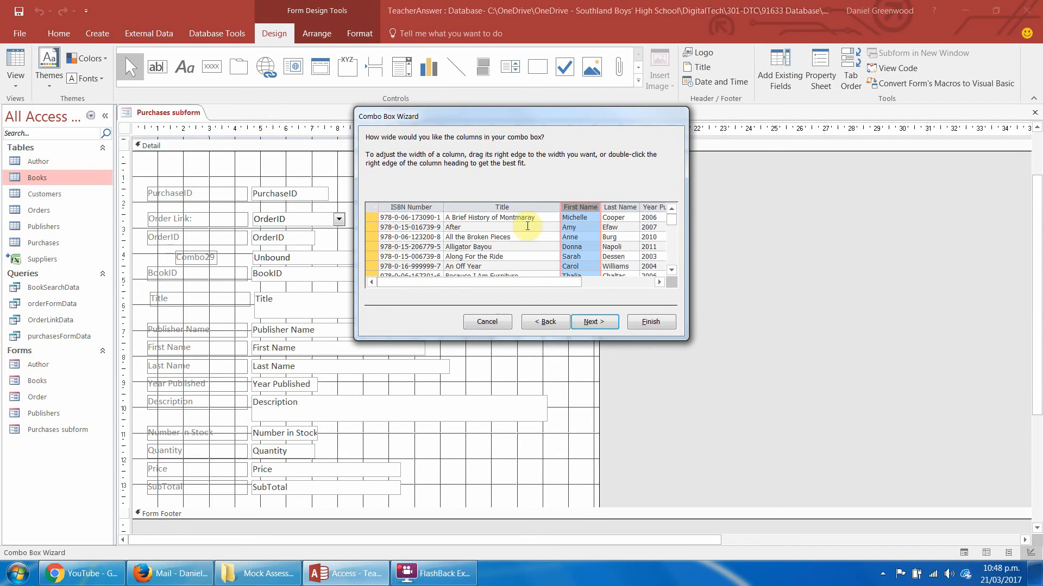
left_click(596, 322)
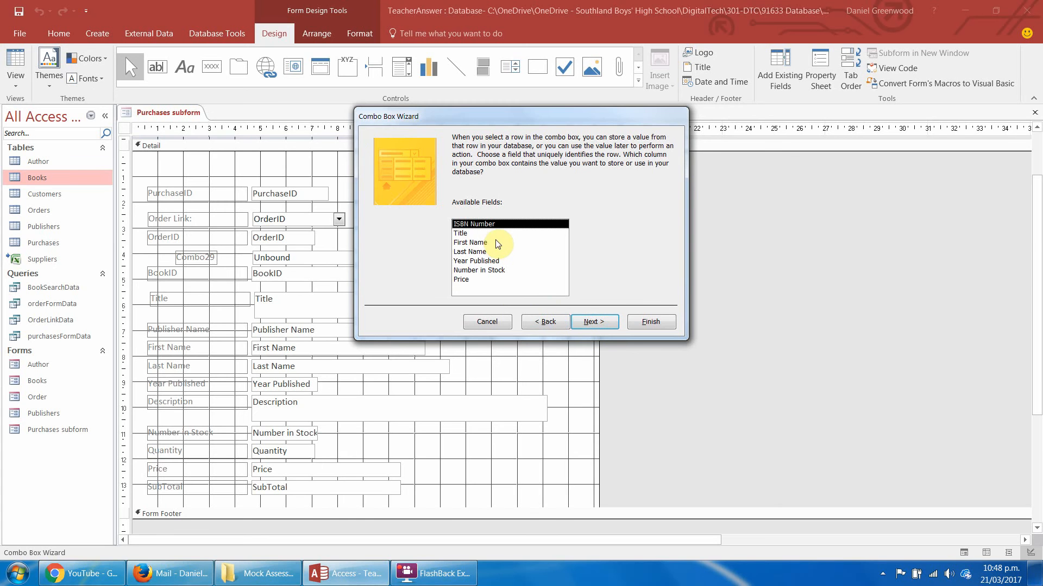
Store the combo box's ISBN Number value in the BookID field and label the combo box "Book Search:".
left_click(594, 321)
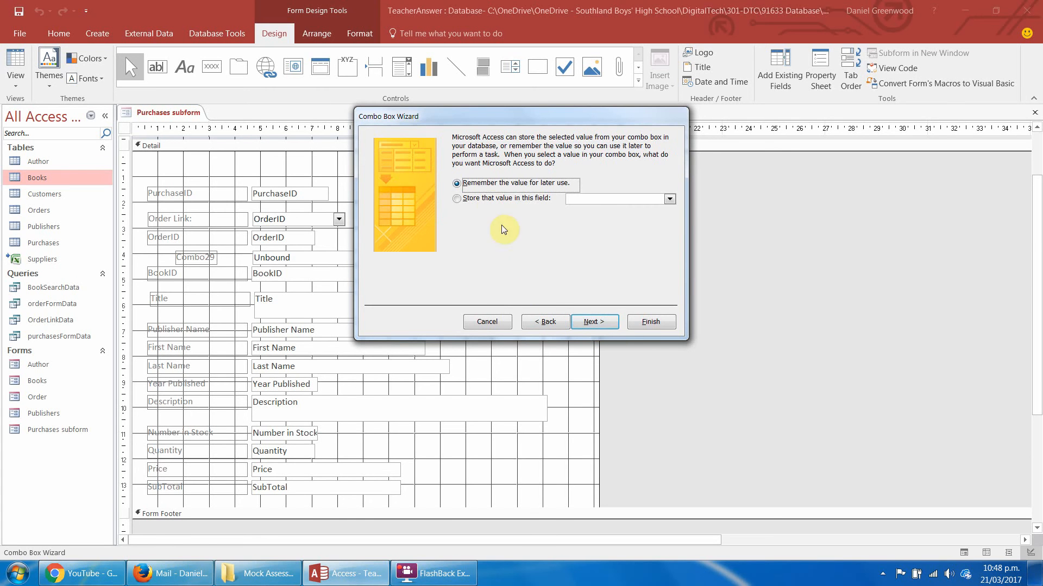
left_click(486, 198)
left_click(670, 199)
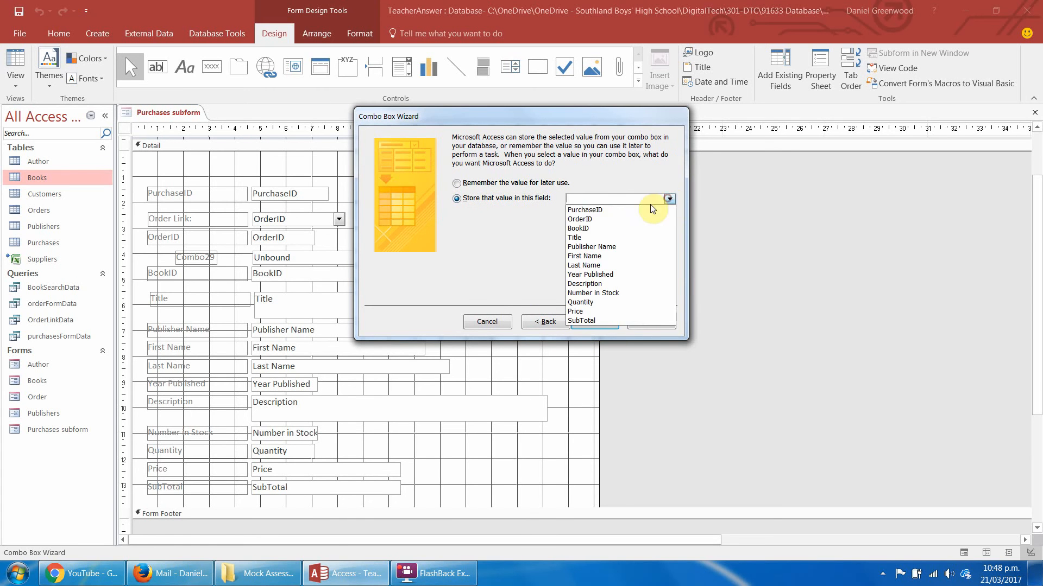
left_click(607, 228)
left_click(585, 322)
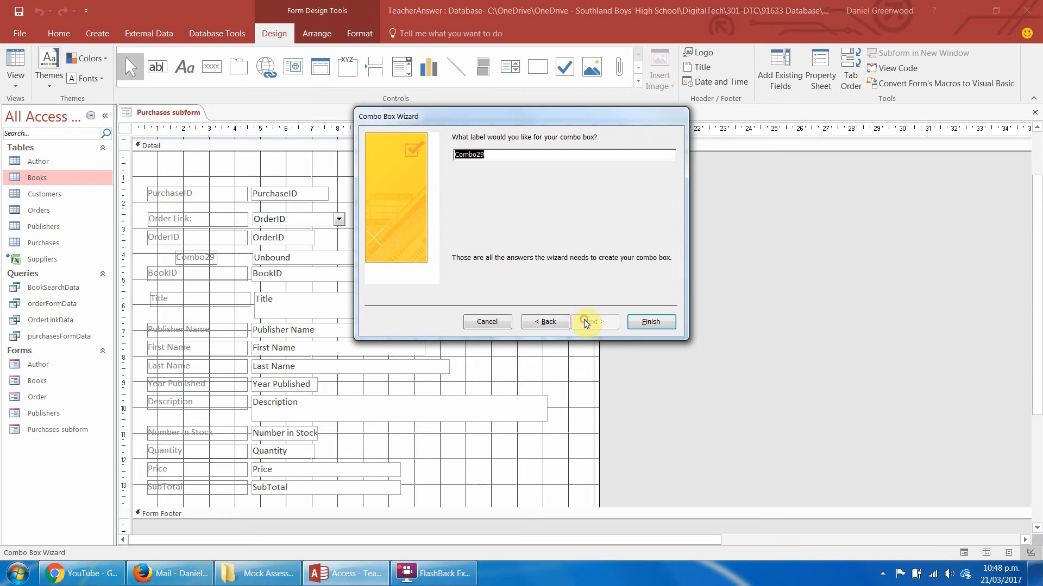
type("Book Search:")
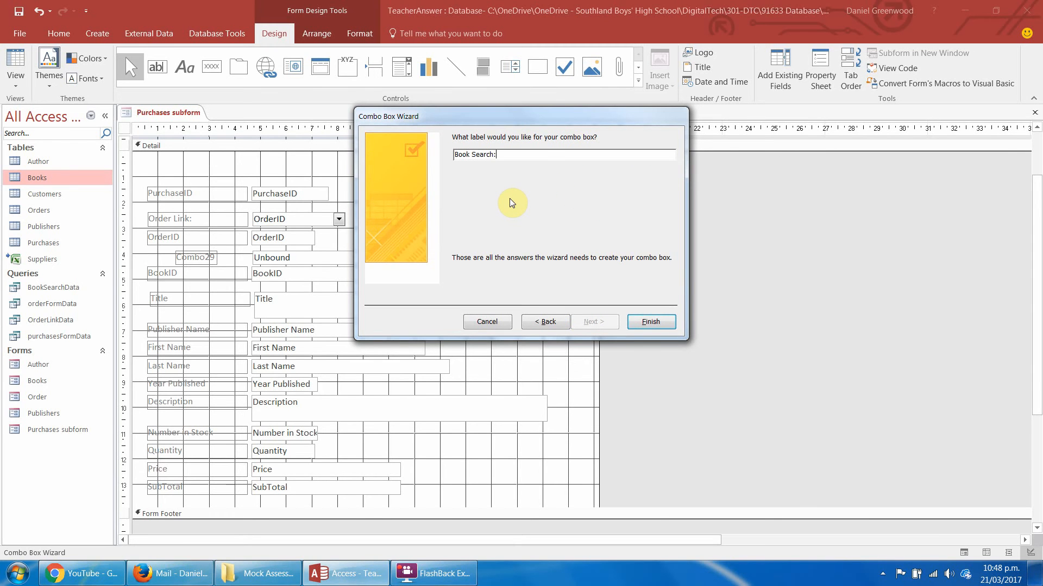
key("Return")
Align the Book Search label with the label column and widen it to match the other labels.
left_click(205, 255)
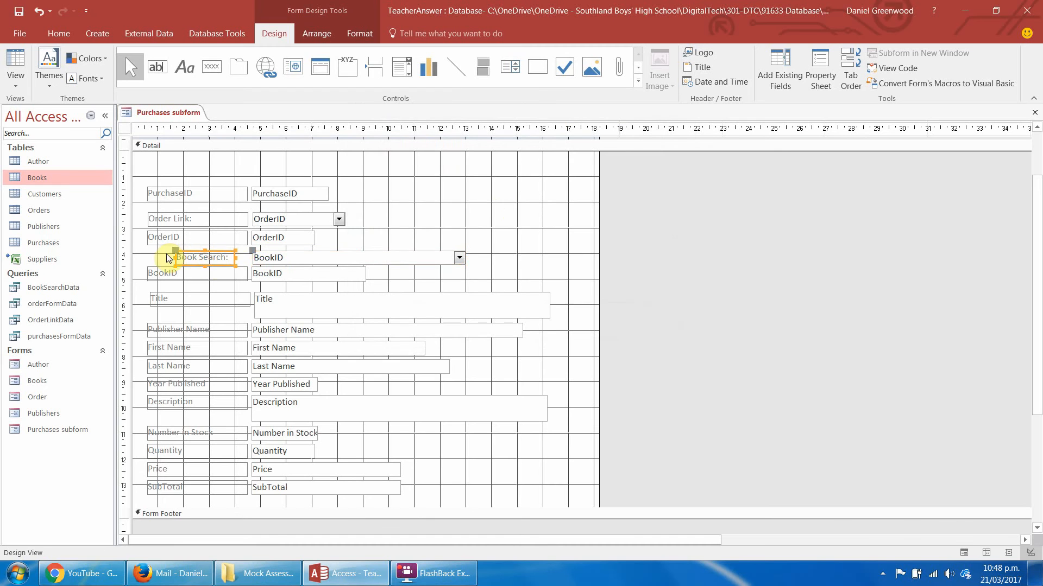
left_click_drag(176, 258, 147, 257)
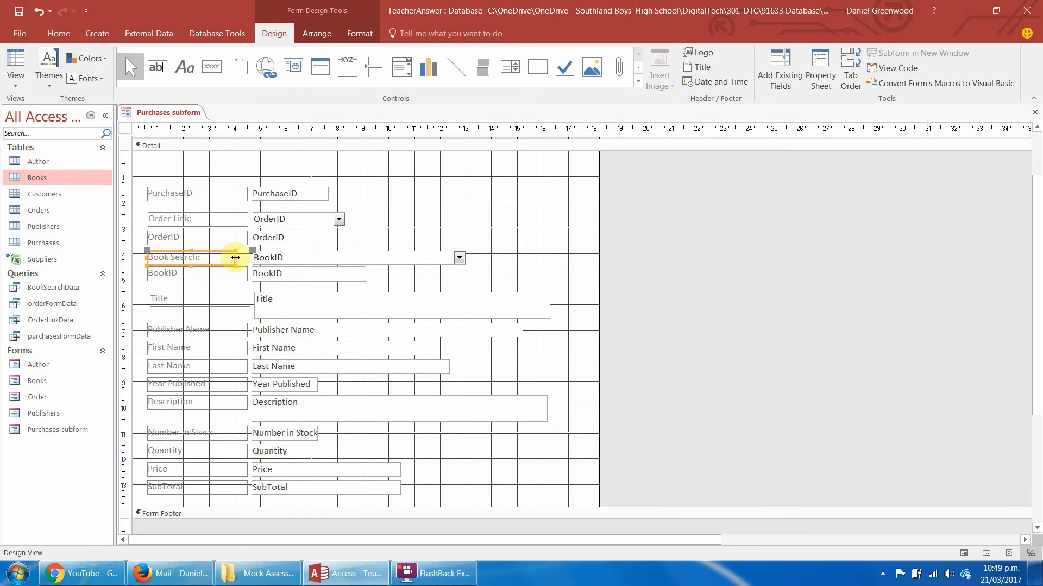
left_click_drag(236, 257, 244, 257)
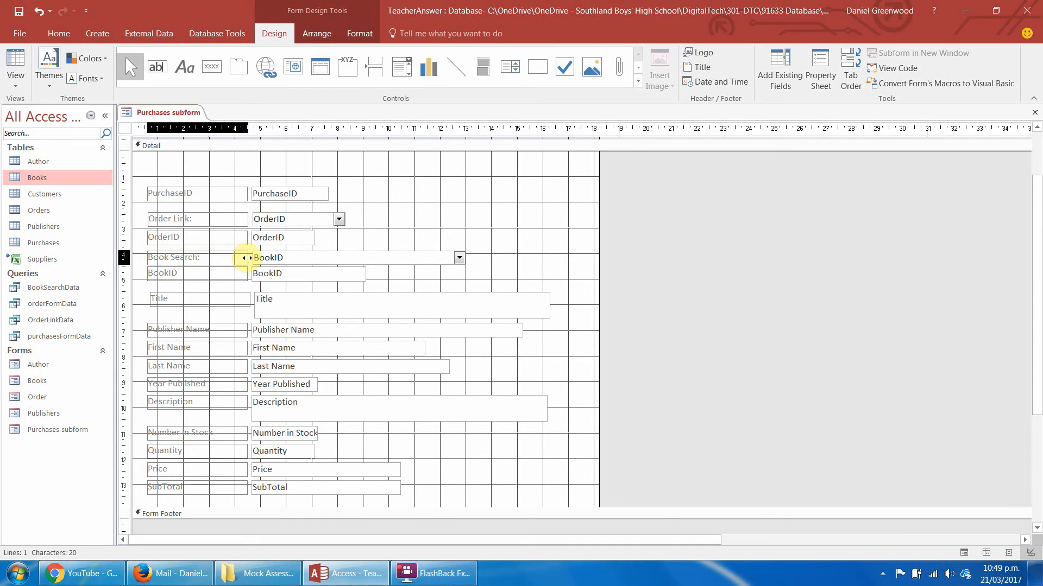
Nudge the Book Search and BookID controls with their labels down towards Title and slightly right to line up with it.
left_click(367, 245)
left_click_drag(385, 247, 201, 282)
key("Down")
key("Down")
key("Down")
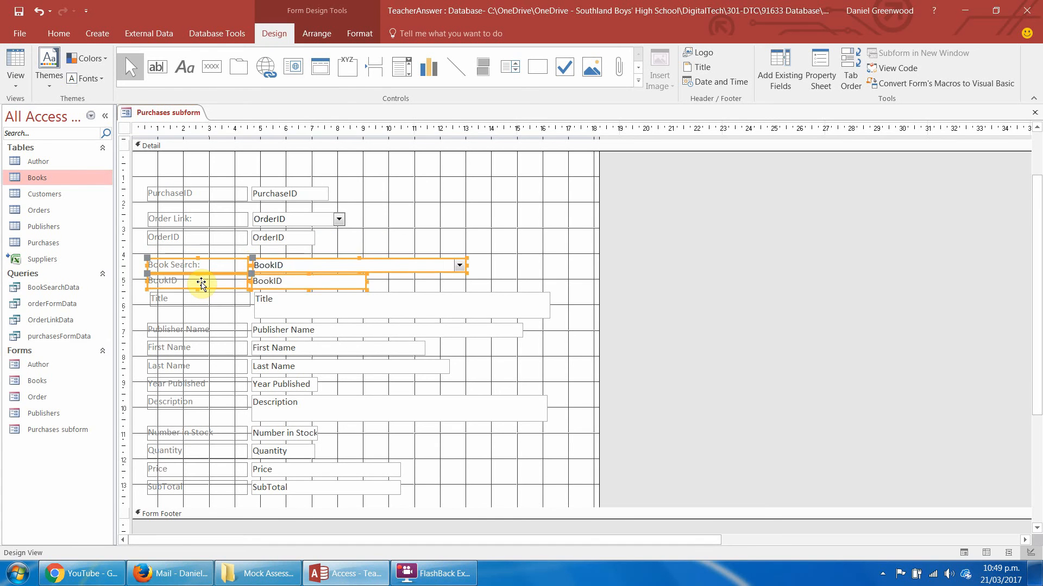
key("Right")
left_click(442, 242)
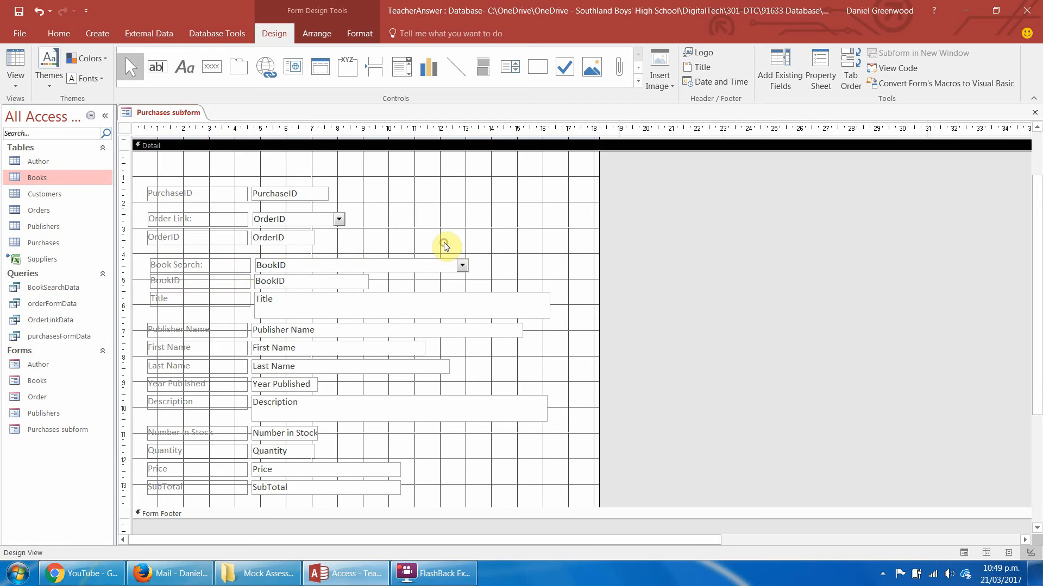
Shift the Book Search, BookID and Title controls with their labels slightly left to line up with the remaining fields.
left_click_drag(431, 236, 272, 303)
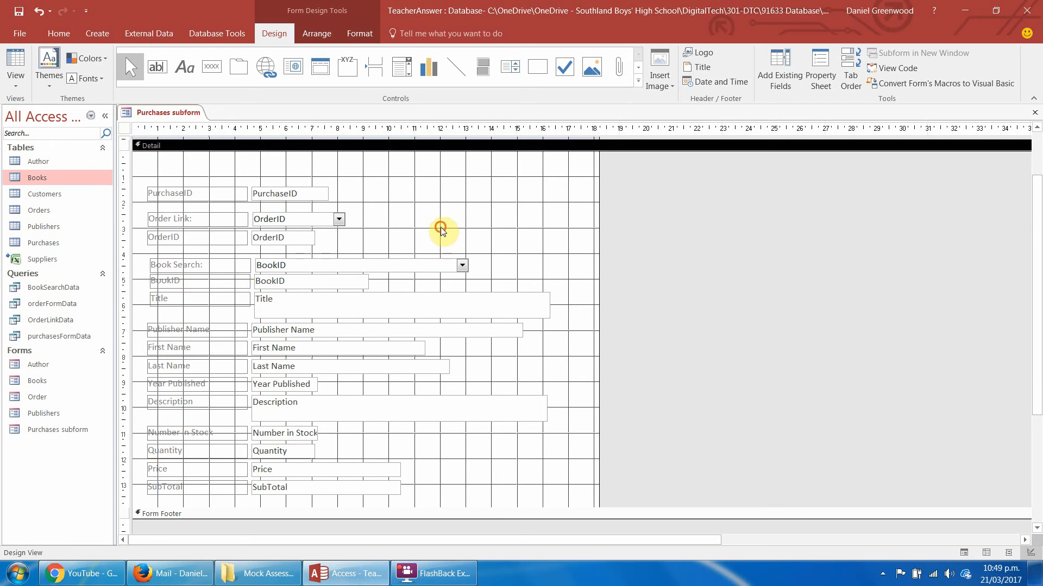
left_click_drag(516, 262, 286, 317)
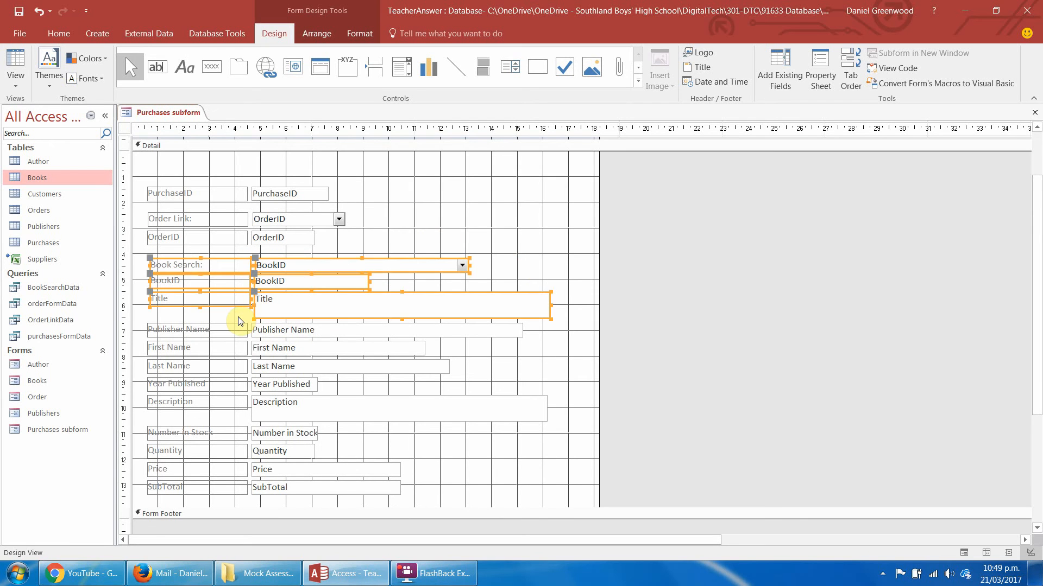
left_click(400, 228)
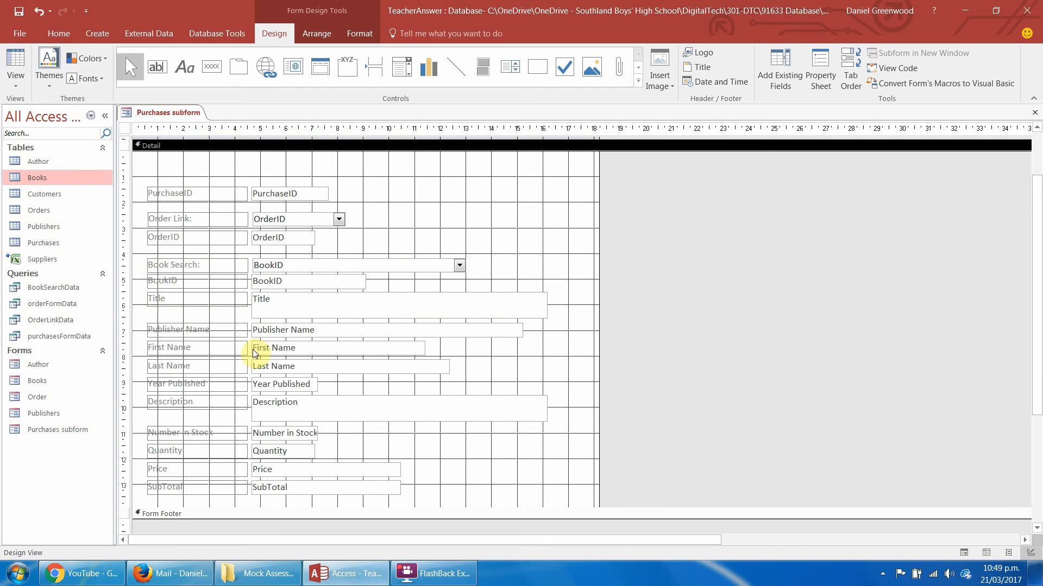
Open the Purchases table to examine its stored Price field, and return to the Purchases subform design.
left_click(276, 469)
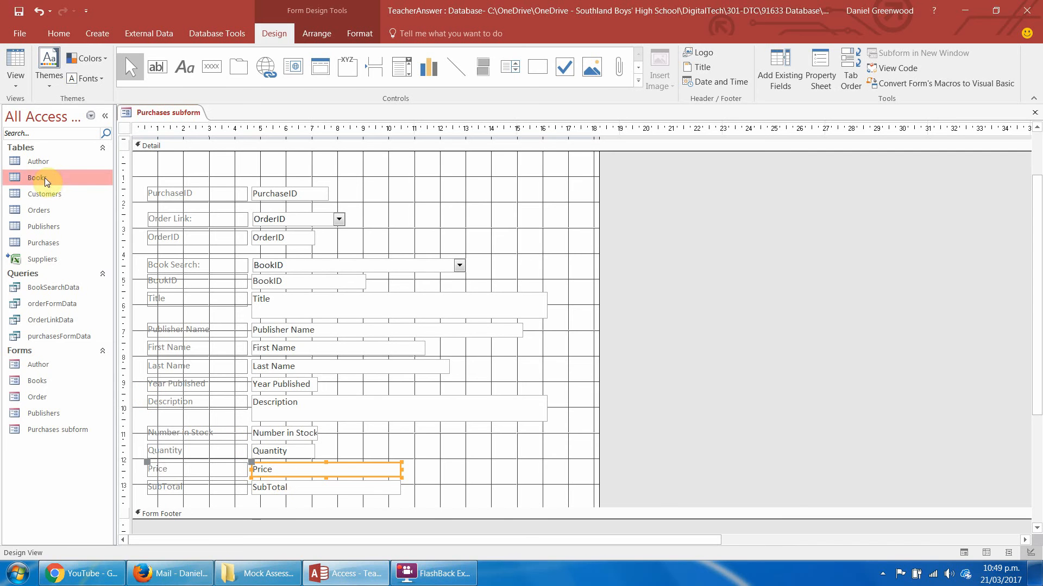
double_click(33, 243)
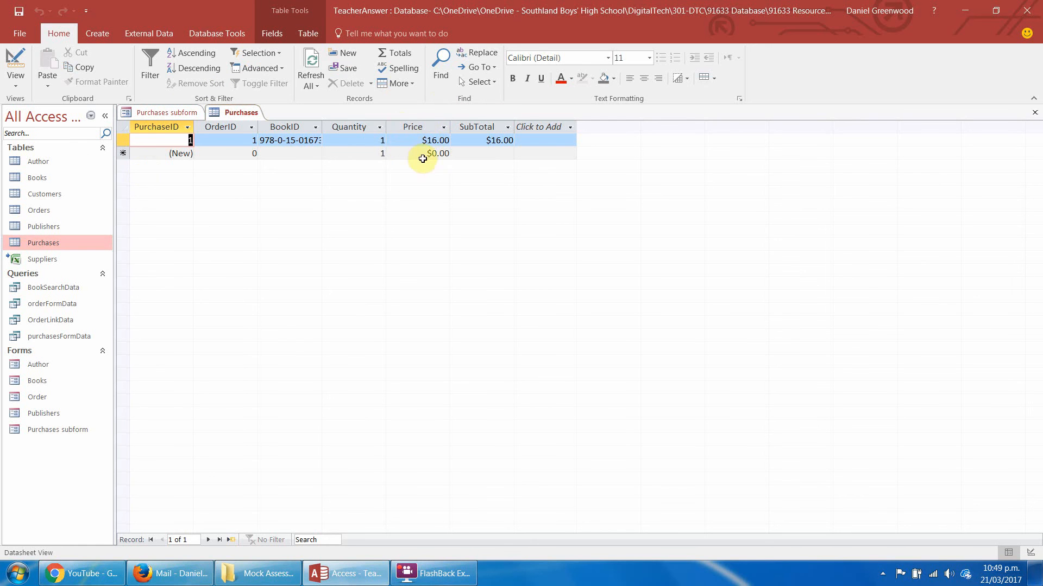
left_click(177, 115)
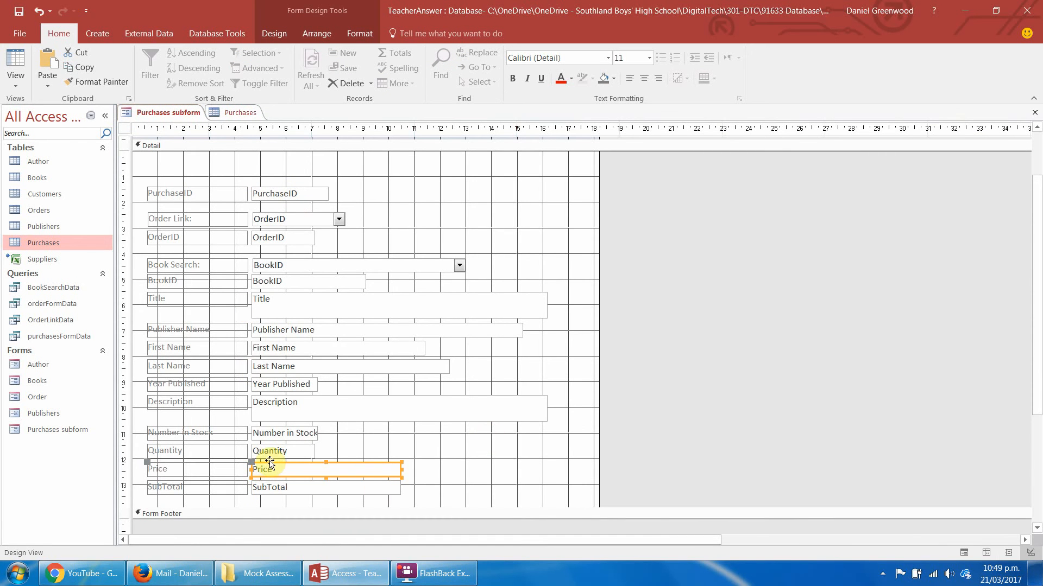
Rename the Book Search combo box as CMObookSearch in its properties.
left_click(323, 264)
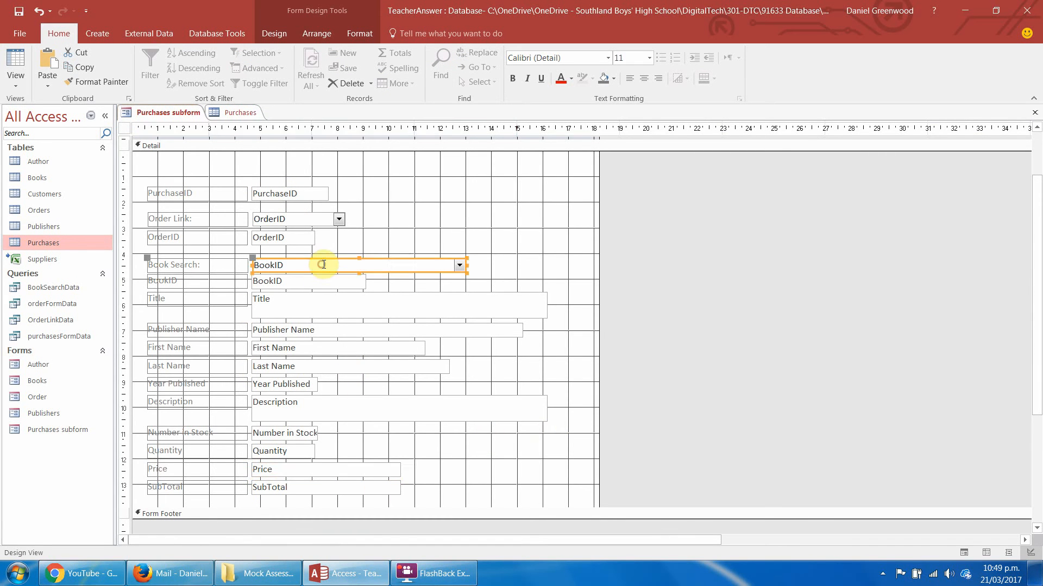
right_click(323, 264)
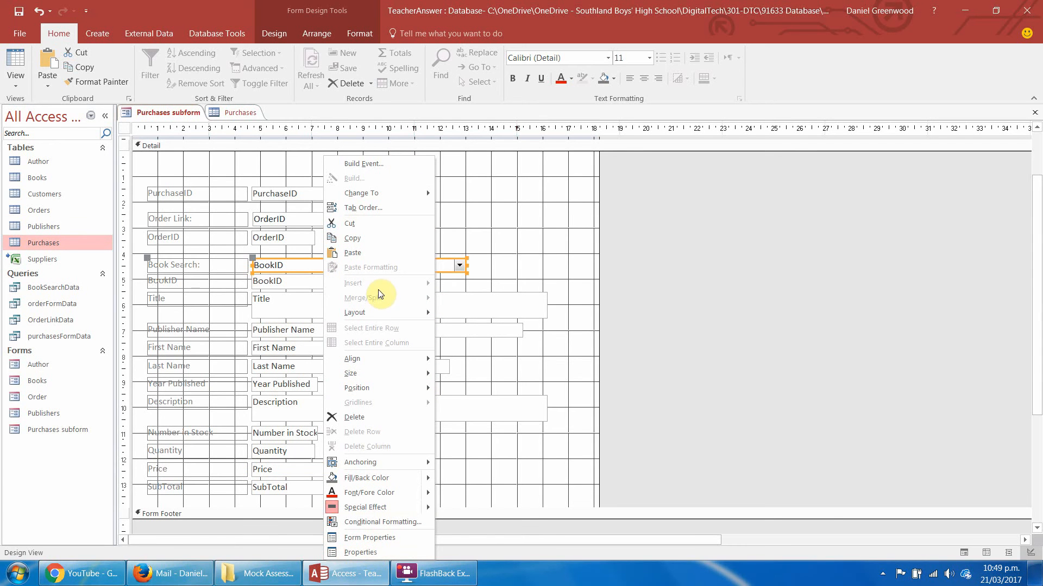
left_click(353, 552)
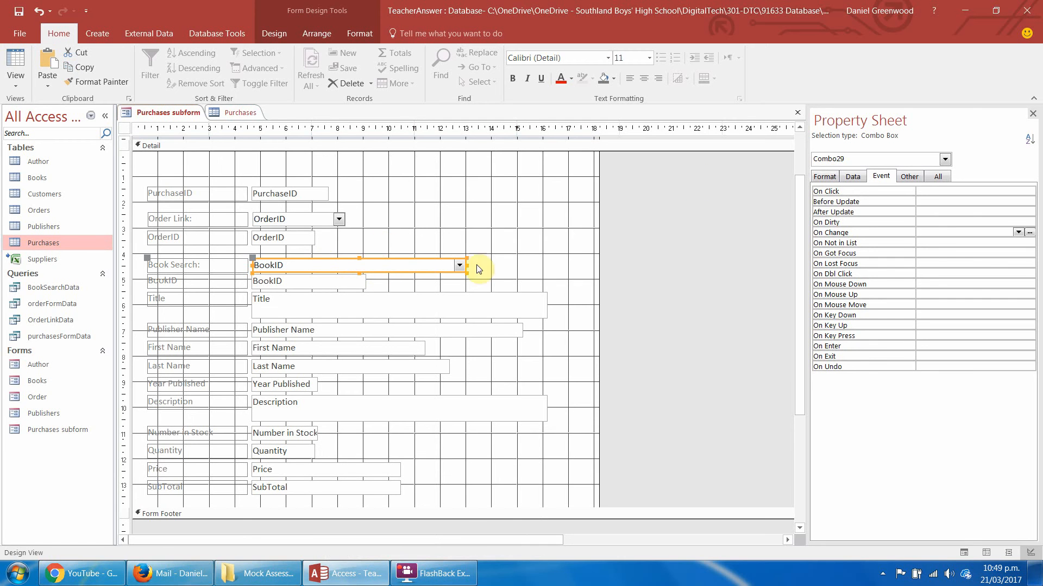
left_click(939, 177)
left_click(1031, 205)
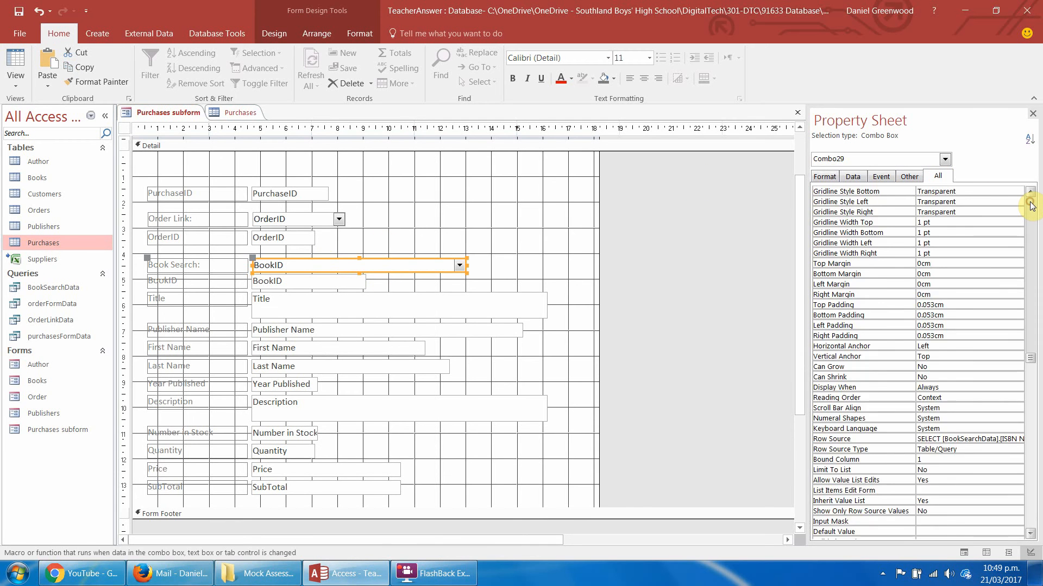
left_click(1031, 205)
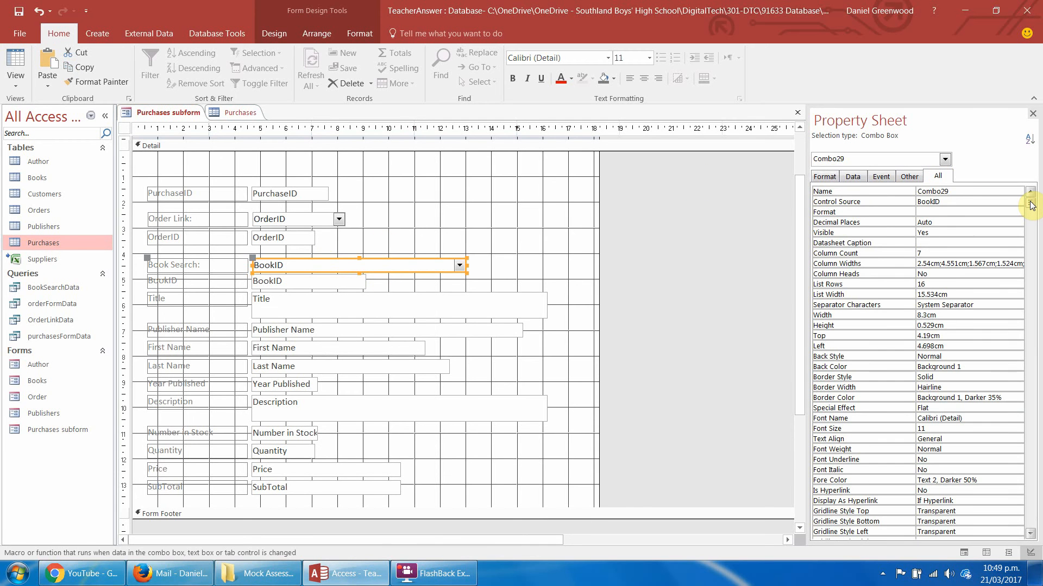
double_click(963, 192)
type("CMObookSearch")
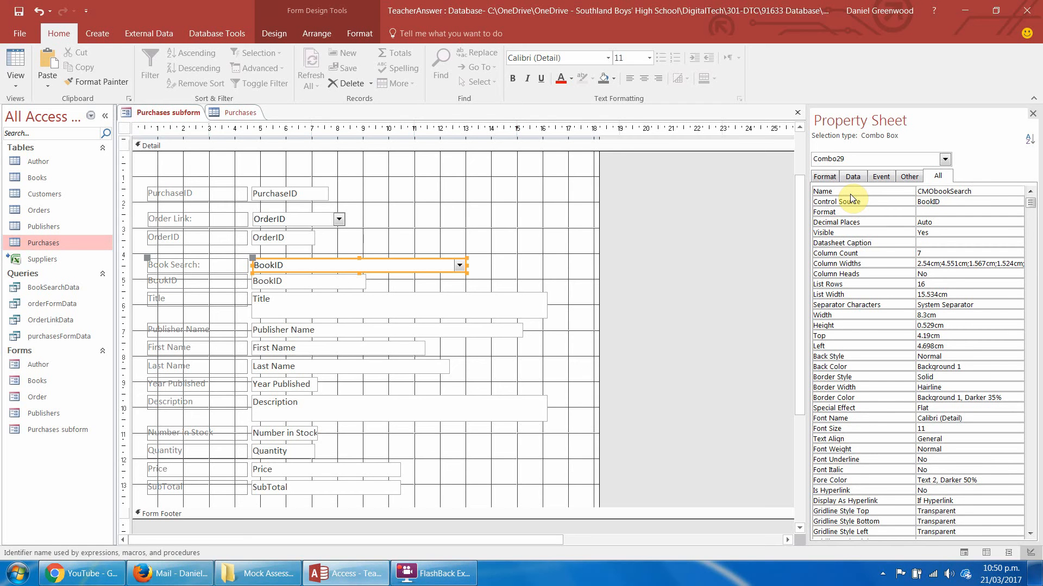
left_click(851, 201)
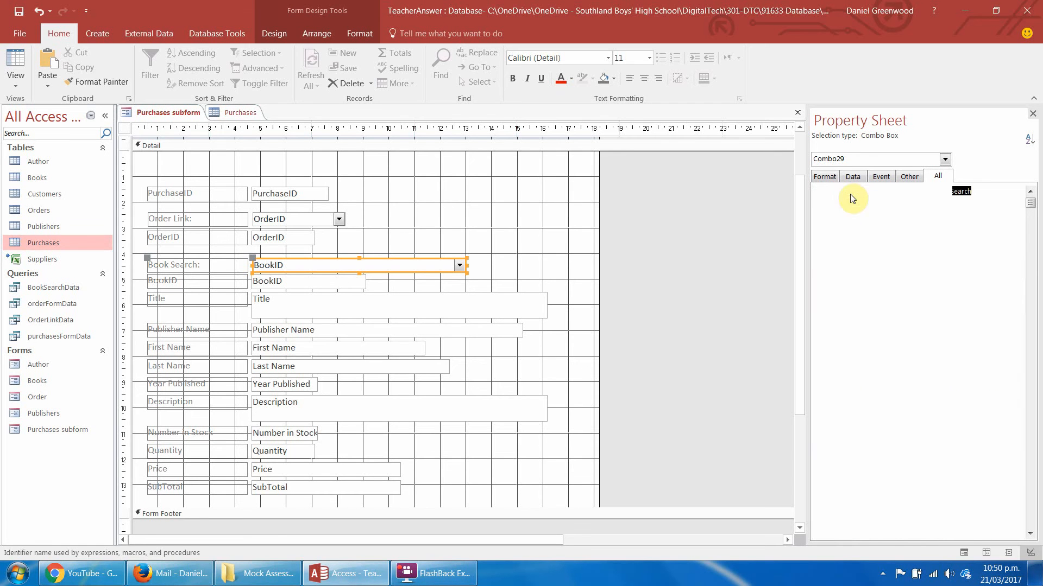
Rename the Price text box as TXTPrice in its properties.
left_click(280, 470)
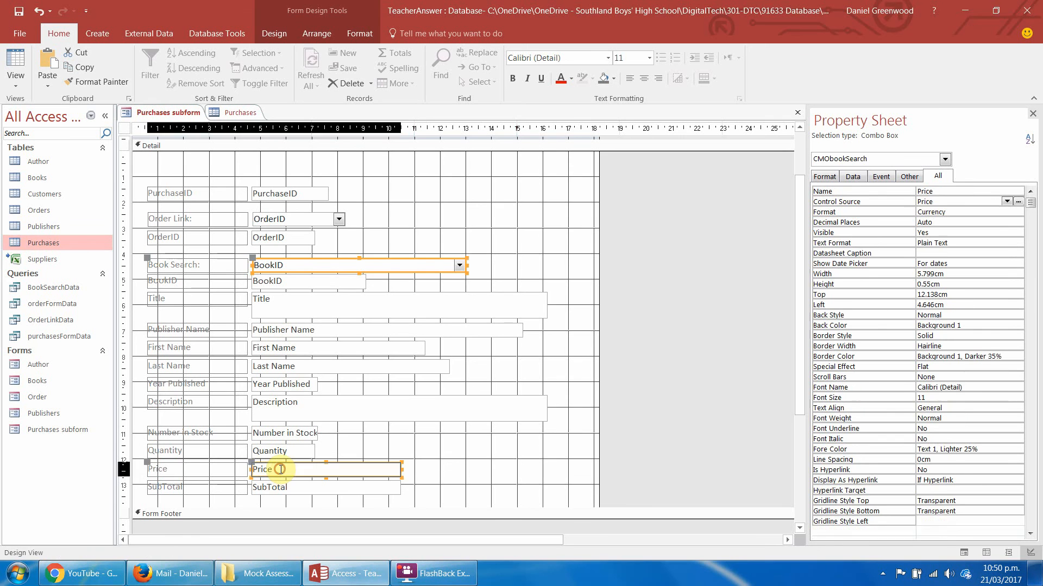
left_click(997, 190)
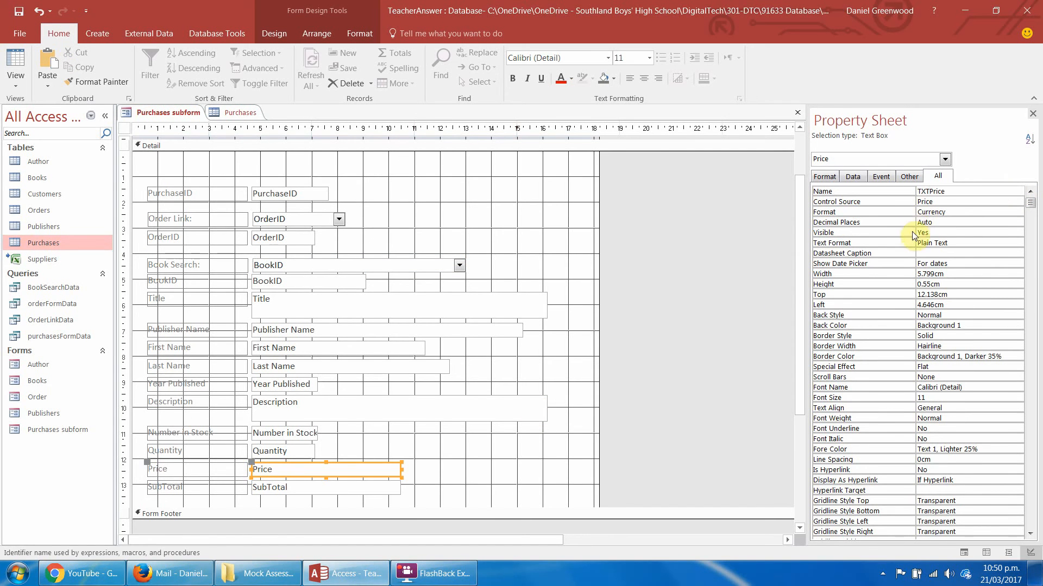
left_click(554, 378)
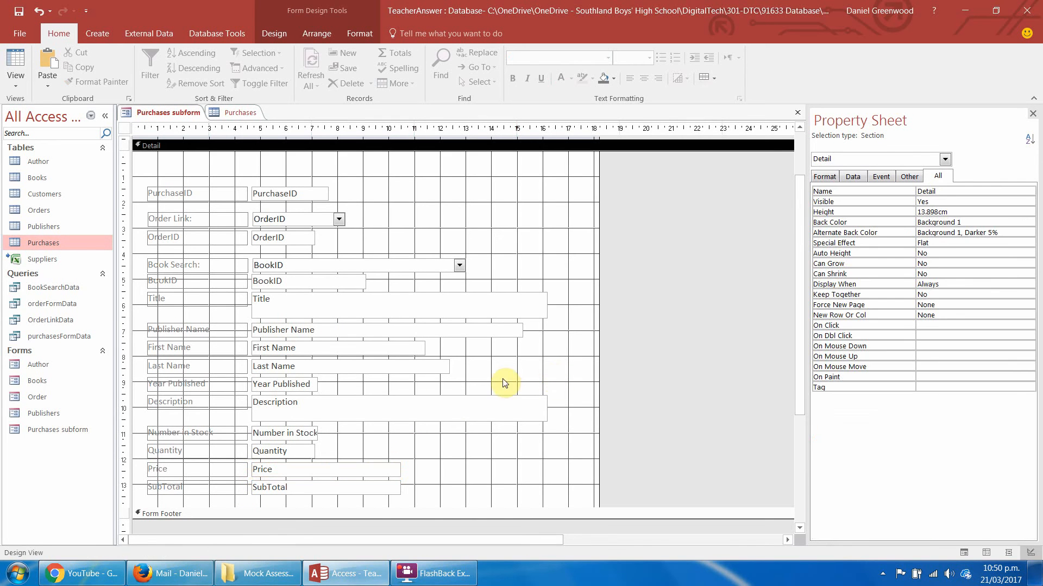
Create an On Change event procedure for the CMObookSearch combo box with the Code Builder.
left_click(354, 267)
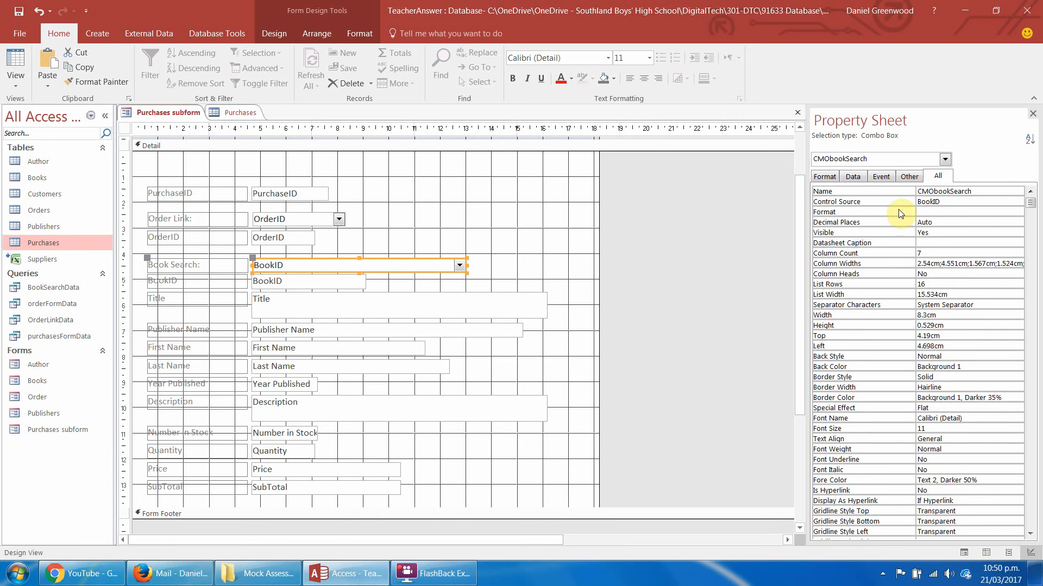
left_click(883, 177)
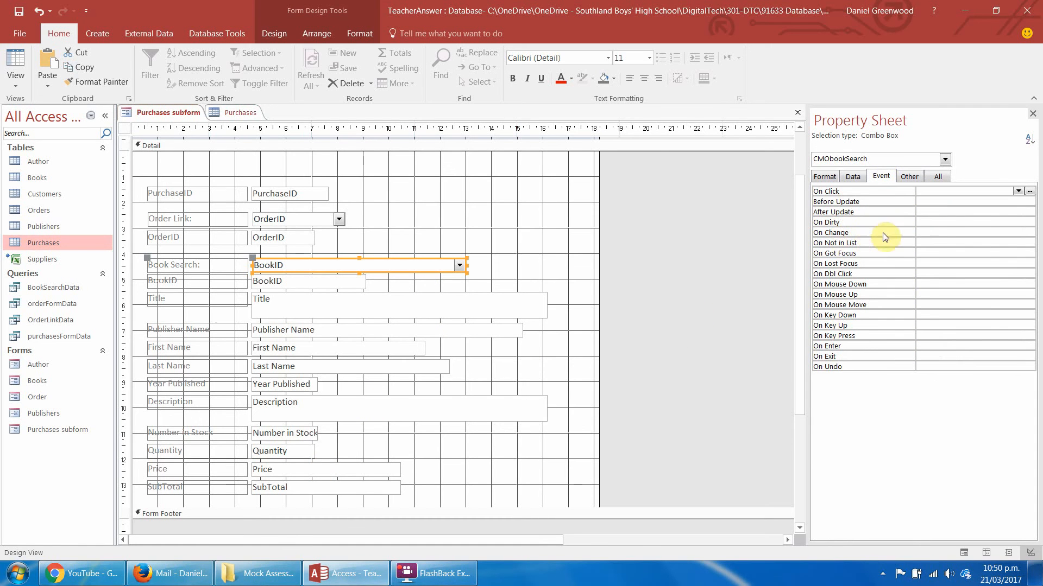
left_click(950, 233)
left_click(1030, 233)
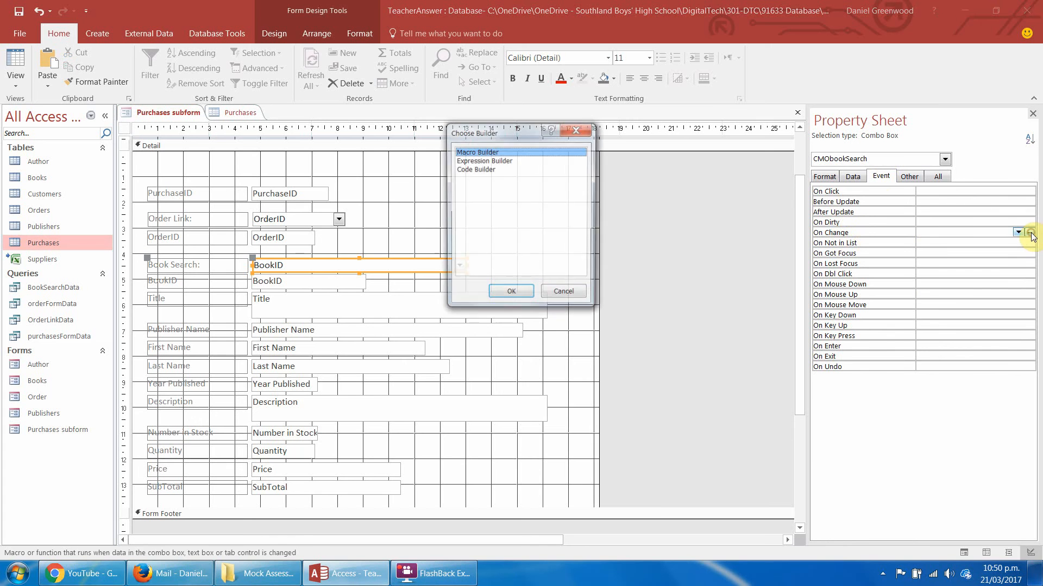
double_click(477, 169)
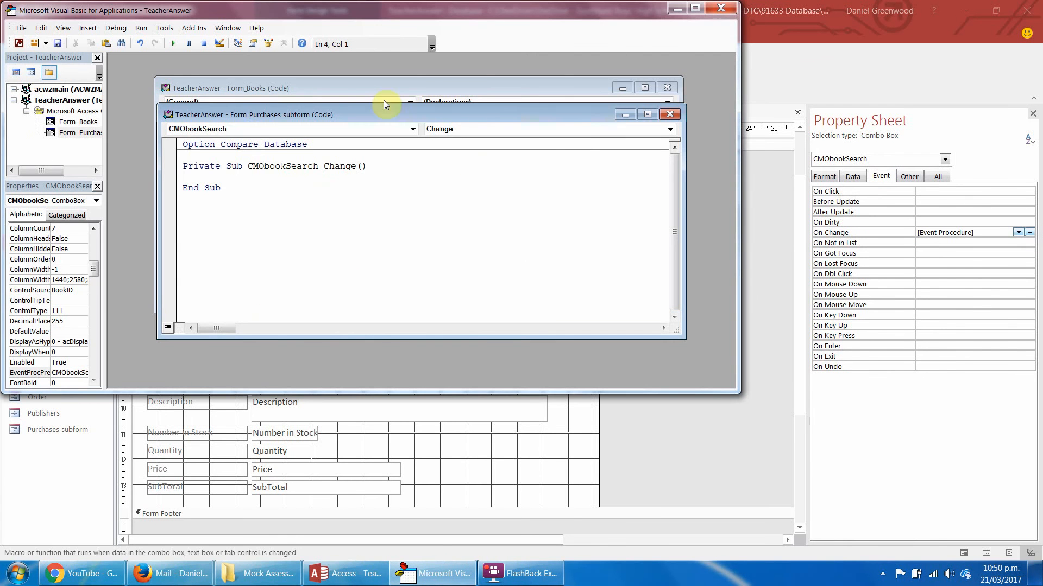
left_click_drag(417, 117, 403, 98)
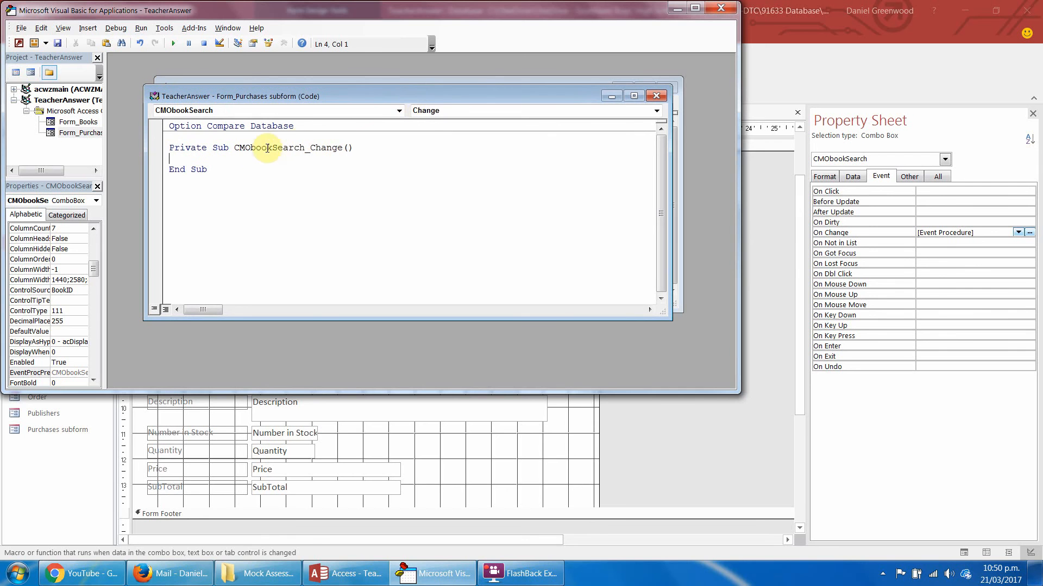
Write the statement me.TXTPrice.Value = me.CMObookSearch.Column(6) inside the CMObookSearch_Change procedure.
type("me.")
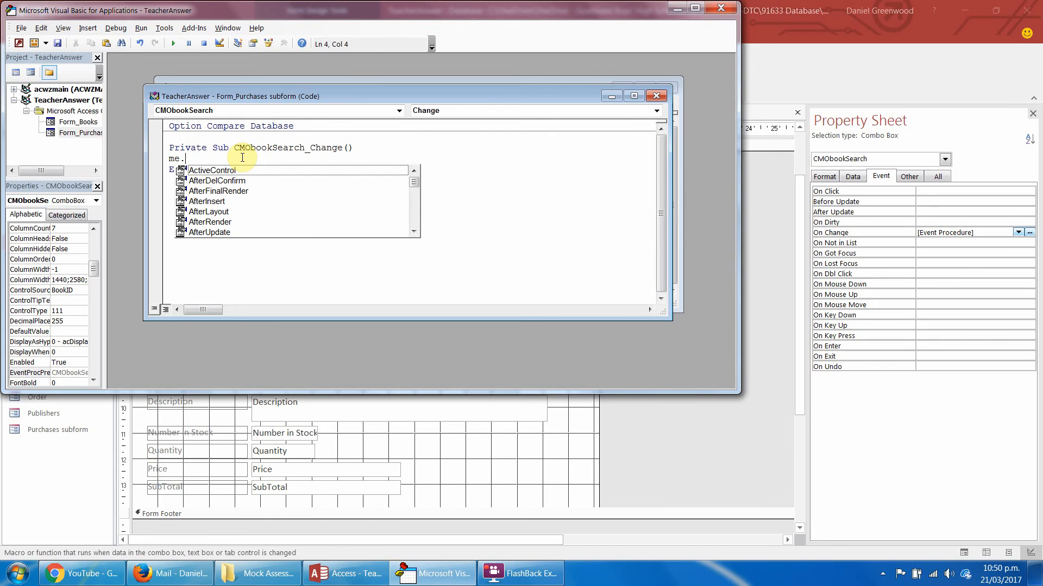
type("TX")
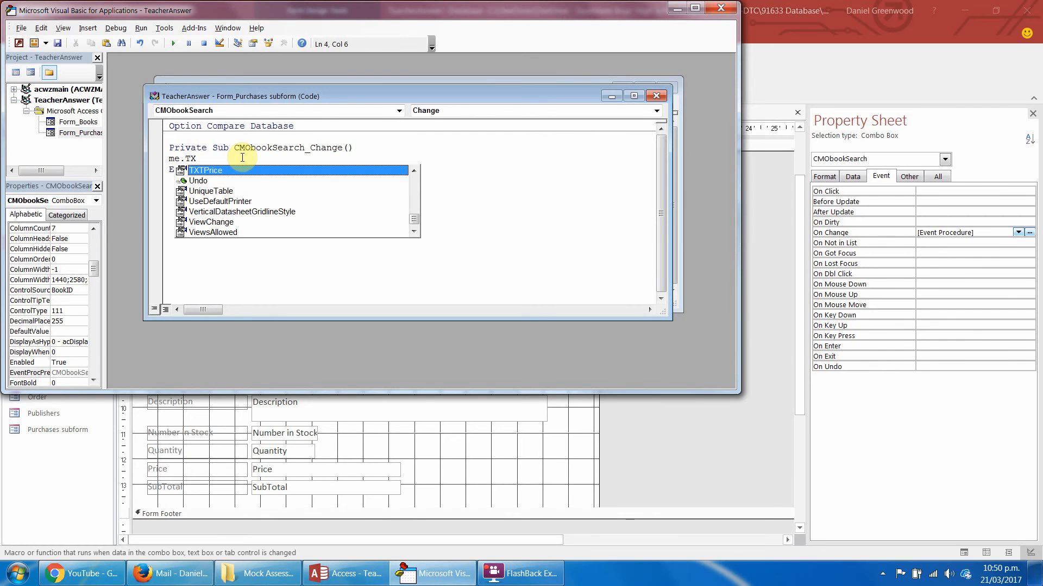
double_click(216, 170)
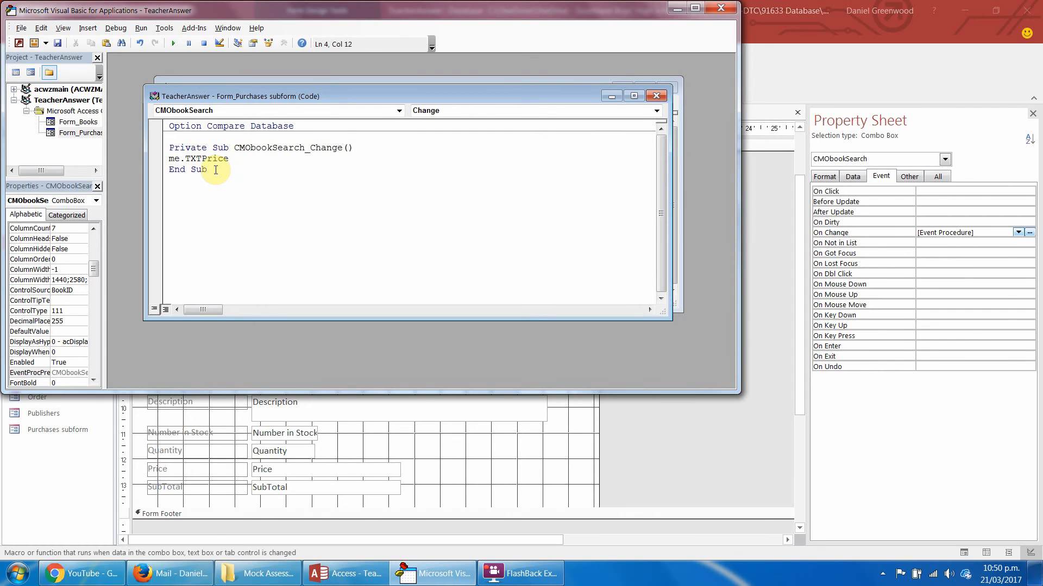
type(".va")
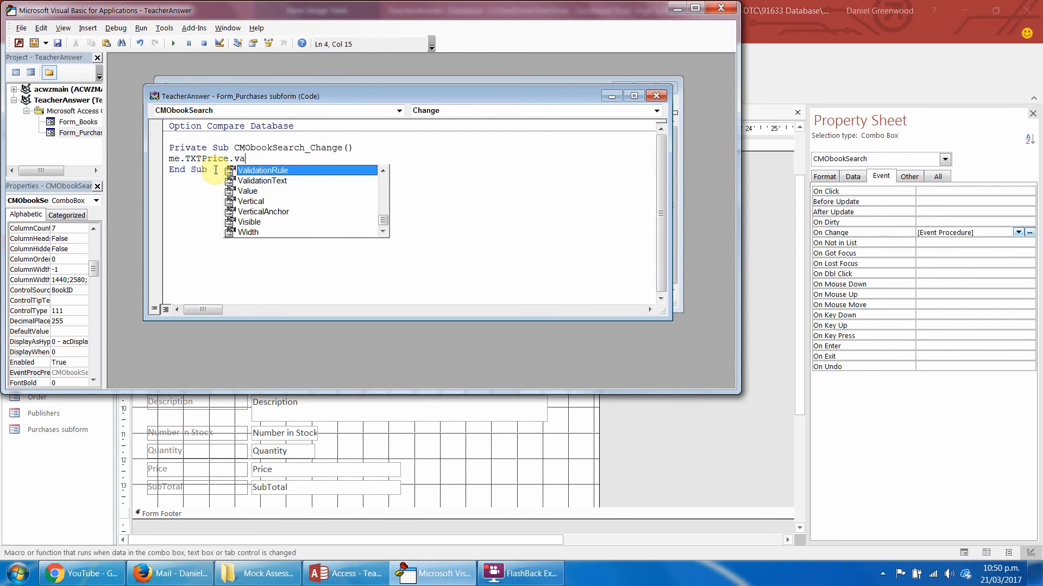
type("l")
double_click(247, 191)
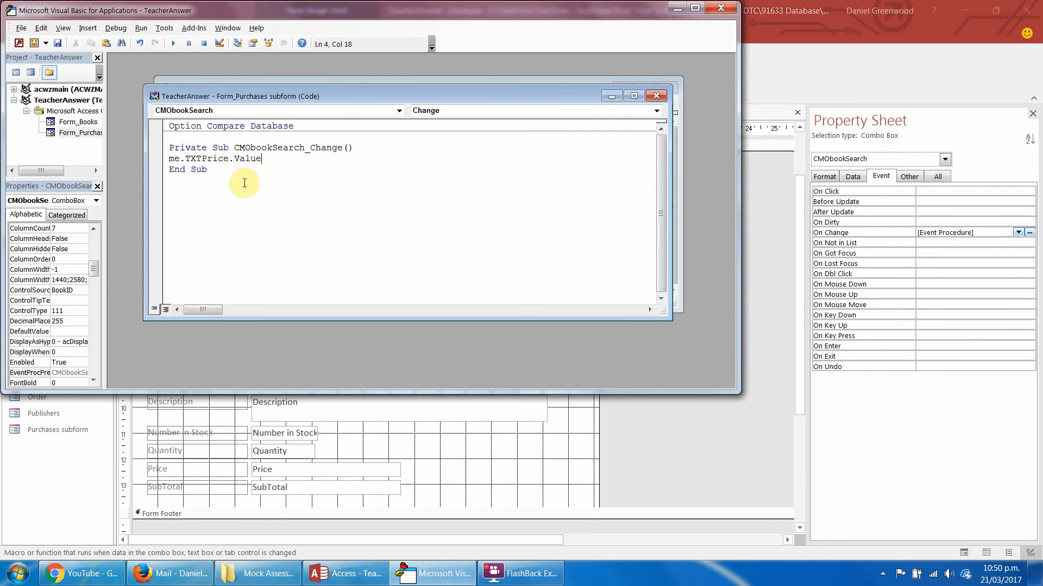
type("= me.CMO")
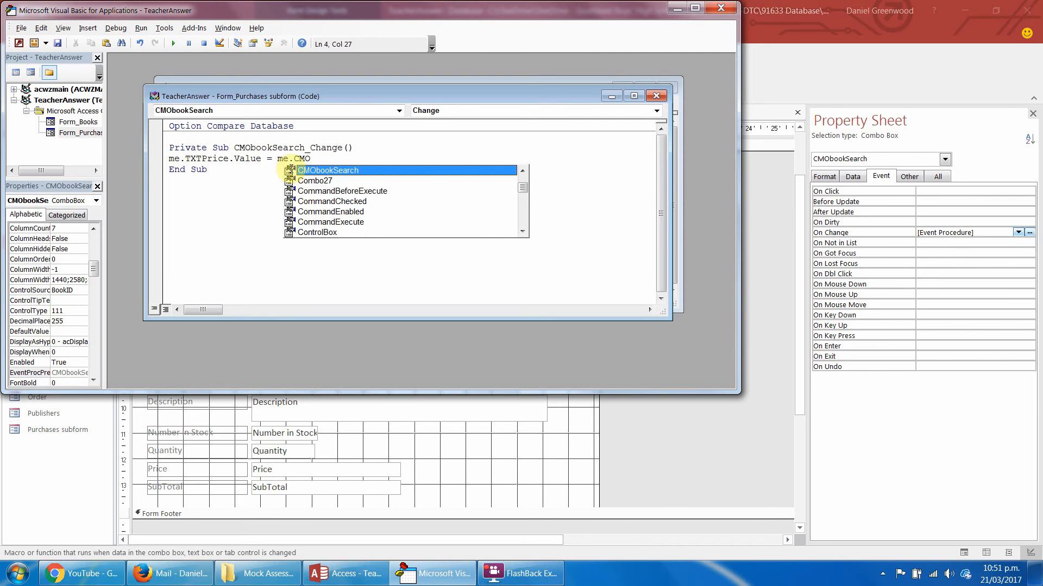
double_click(313, 170)
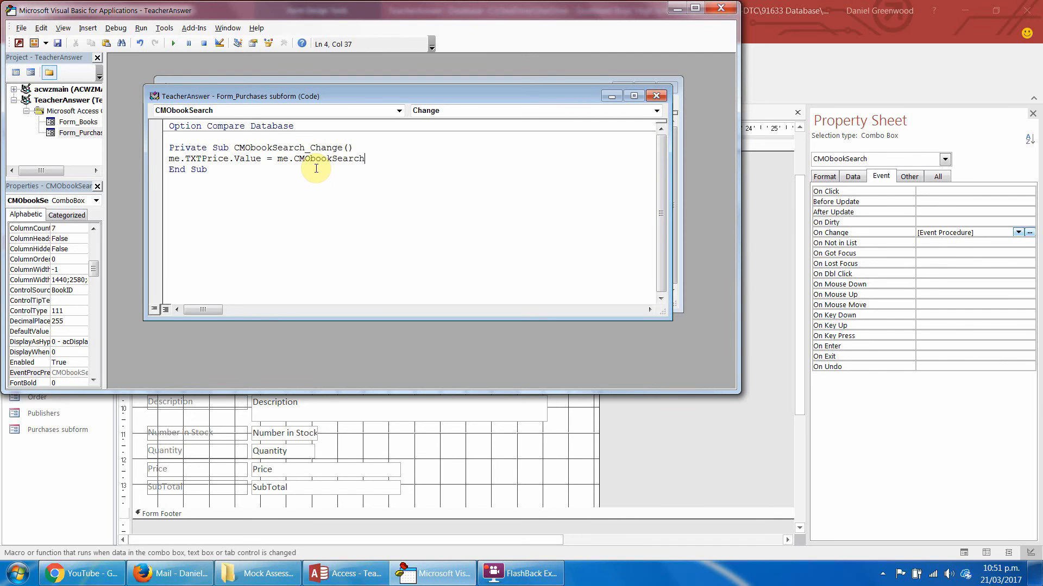
type(".C")
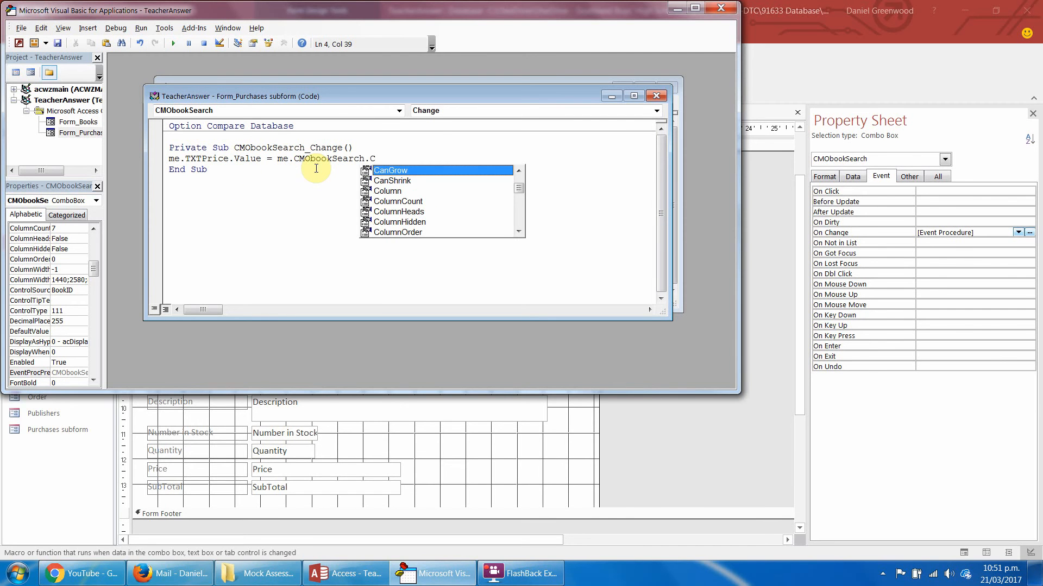
type("ol")
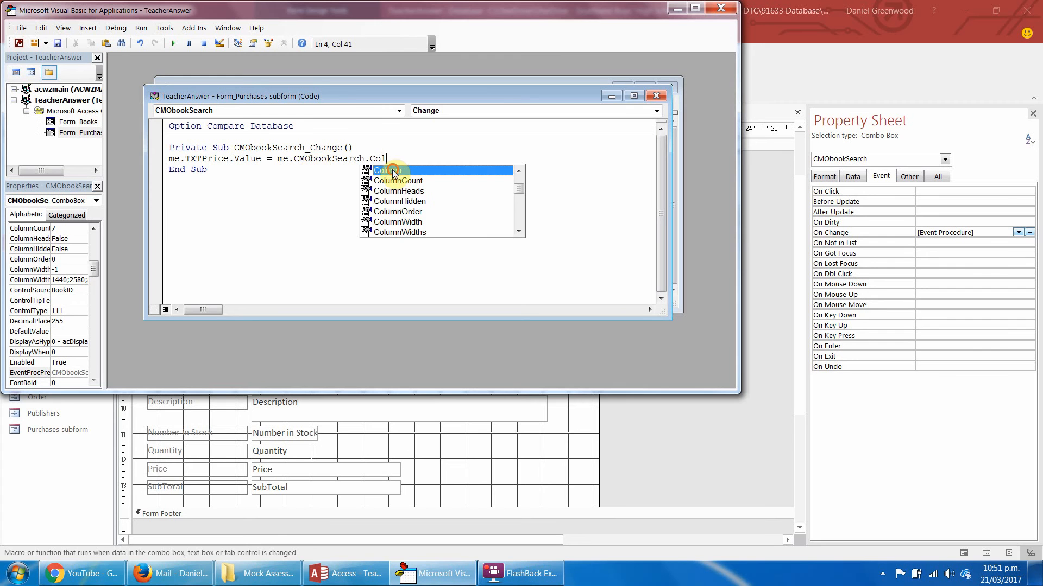
double_click(391, 170)
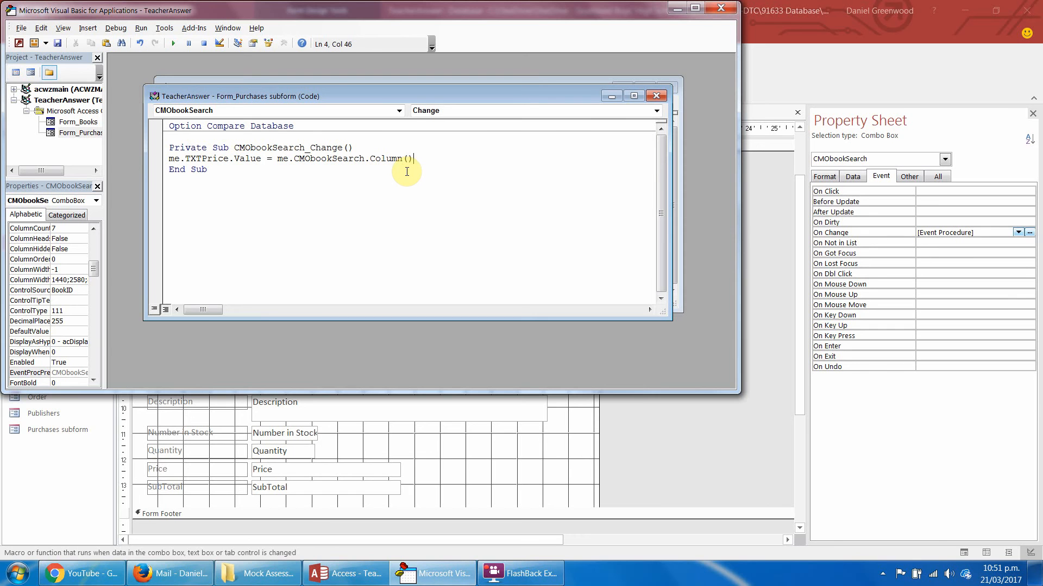
type("(6)")
Save the code, replacing the earlier version of the Purchases subform, and close the editor to show the subform in Form View.
left_click(56, 45)
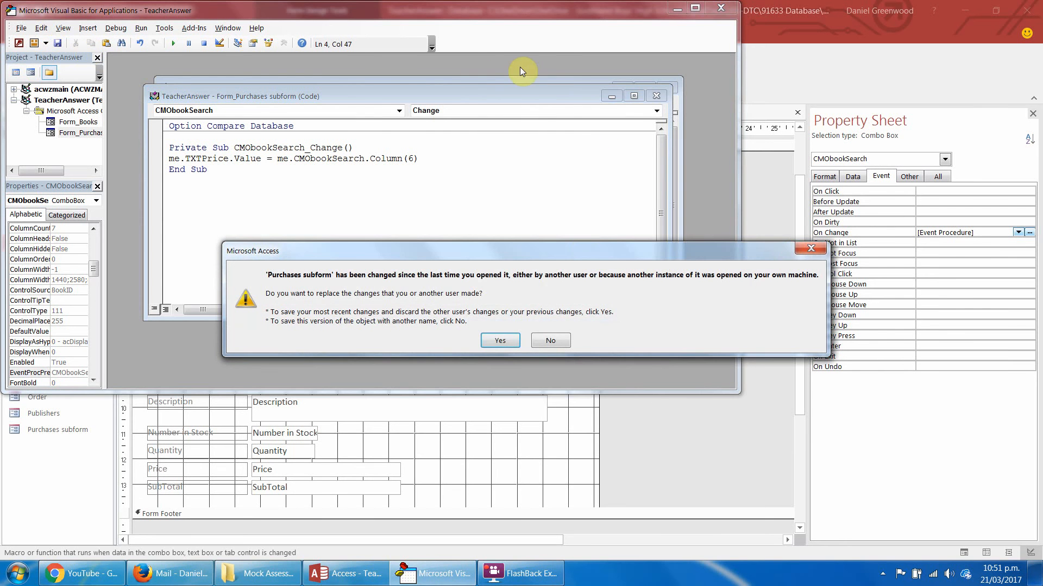
left_click(511, 347)
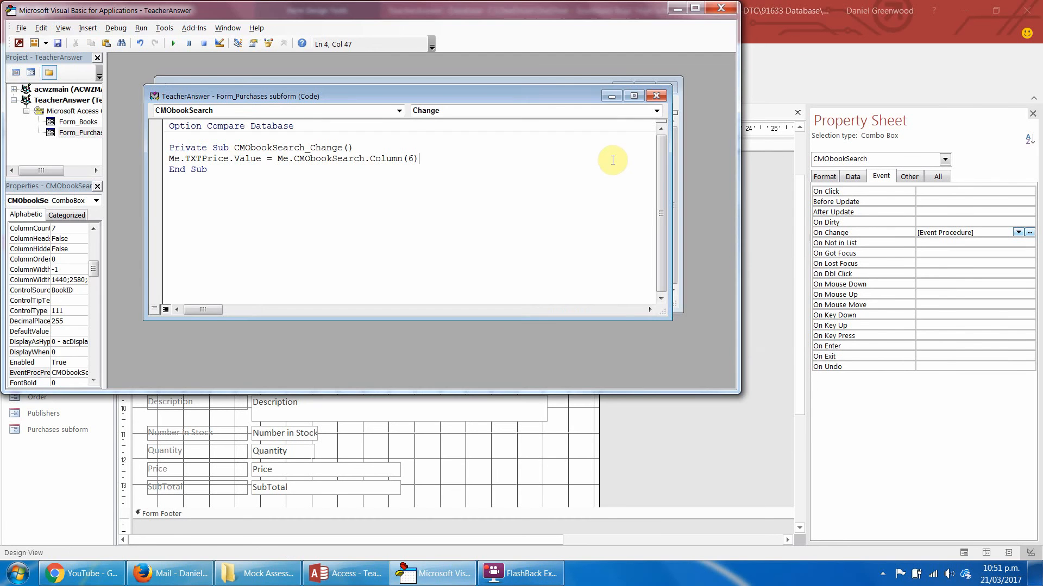
left_click(720, 8)
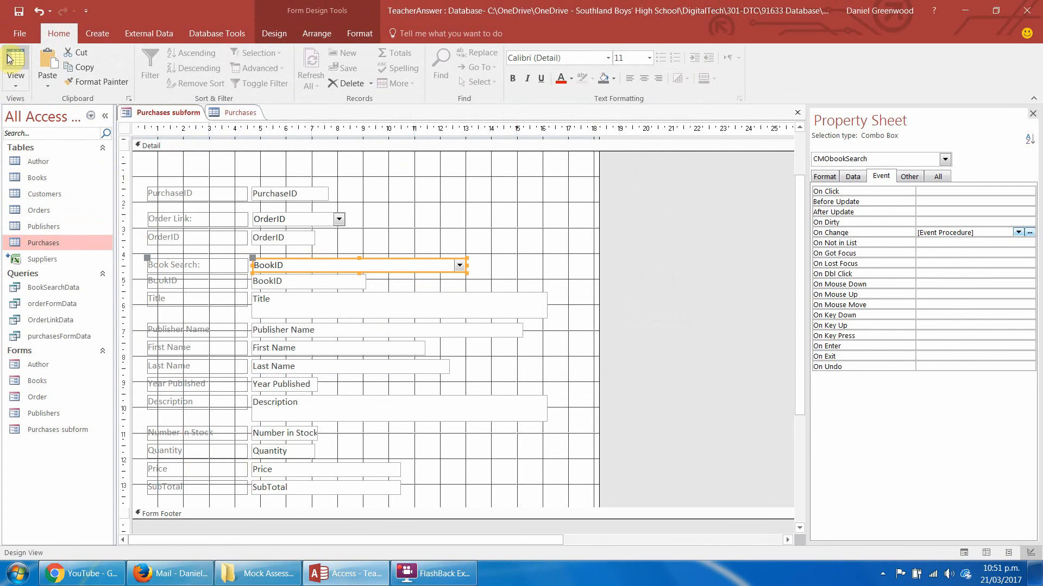
left_click(16, 82)
left_click(43, 105)
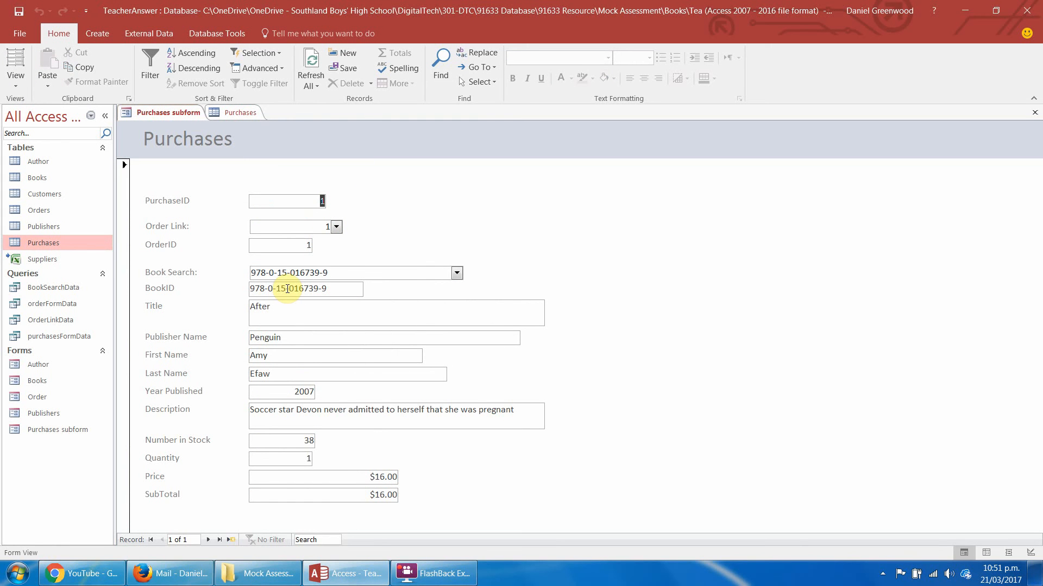
Start a new purchase record in the Purchases subform and link it to order 2 with Order Link.
left_click(337, 225)
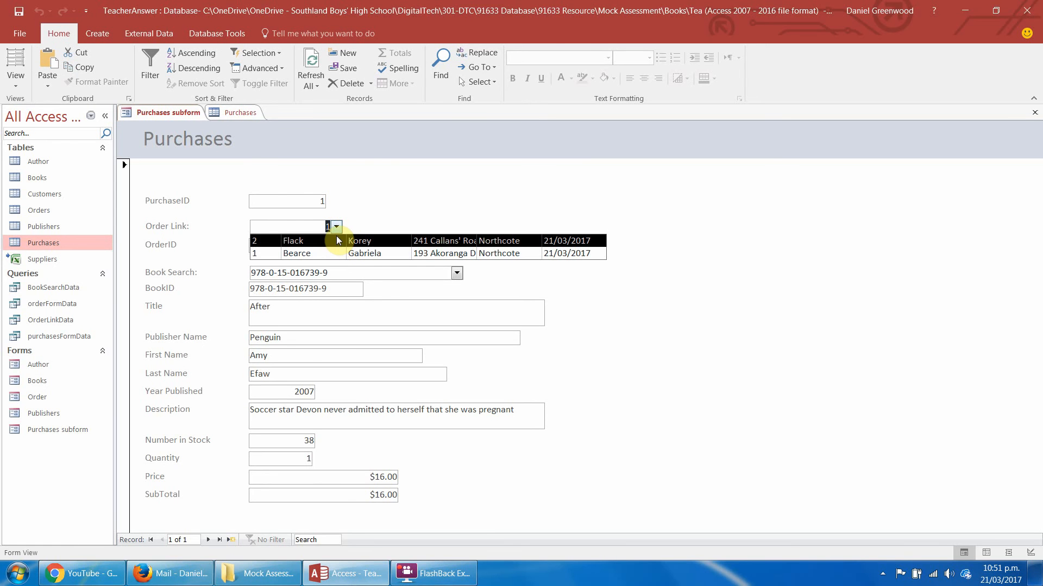
left_click(372, 205)
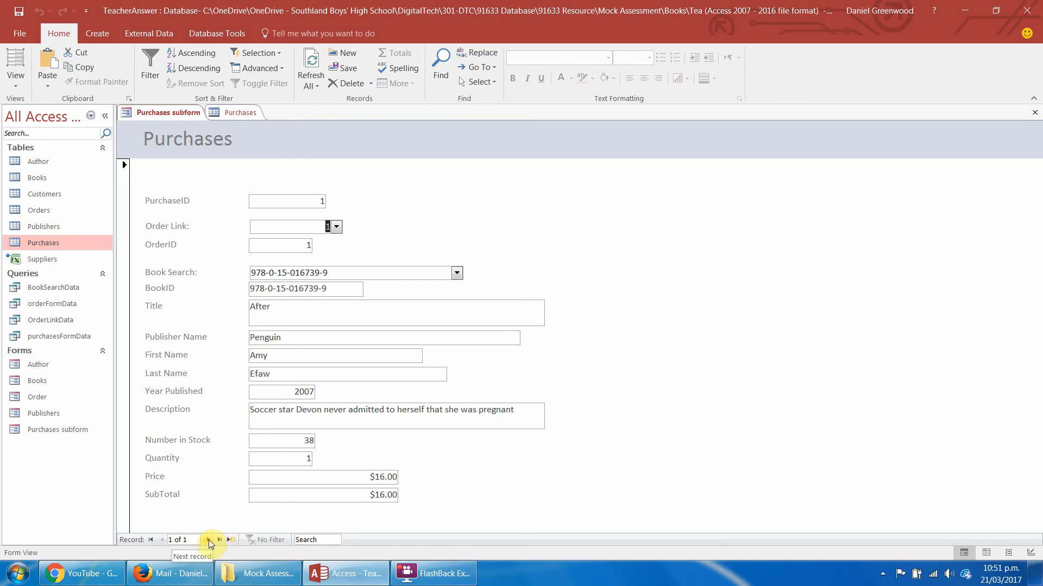
left_click(209, 540)
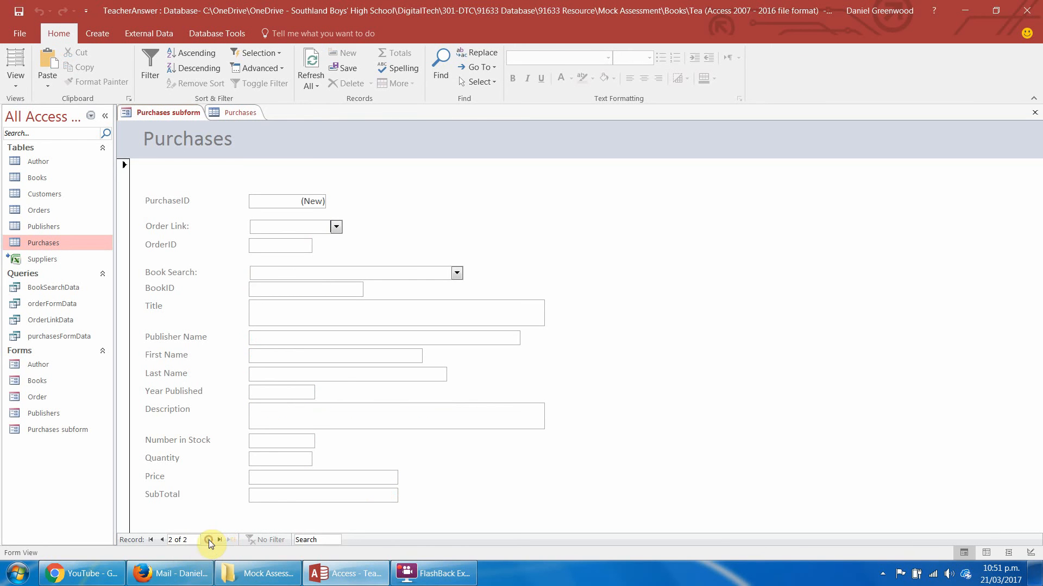
left_click(337, 228)
left_click(335, 242)
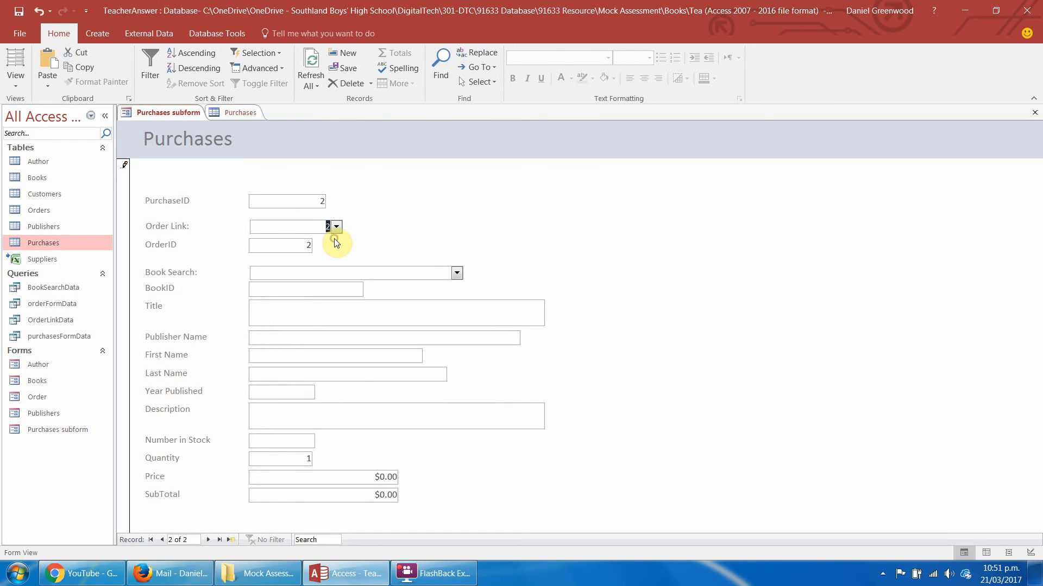
Choose the book Catching Fire in Book Search for the new purchase and set its Quantity to 2.
left_click(457, 273)
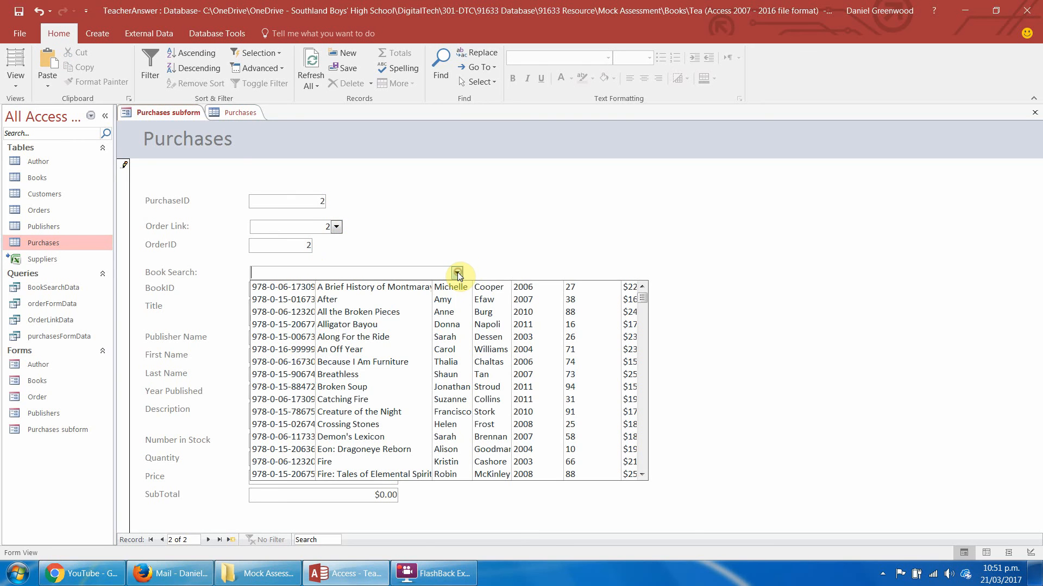
left_click(410, 400)
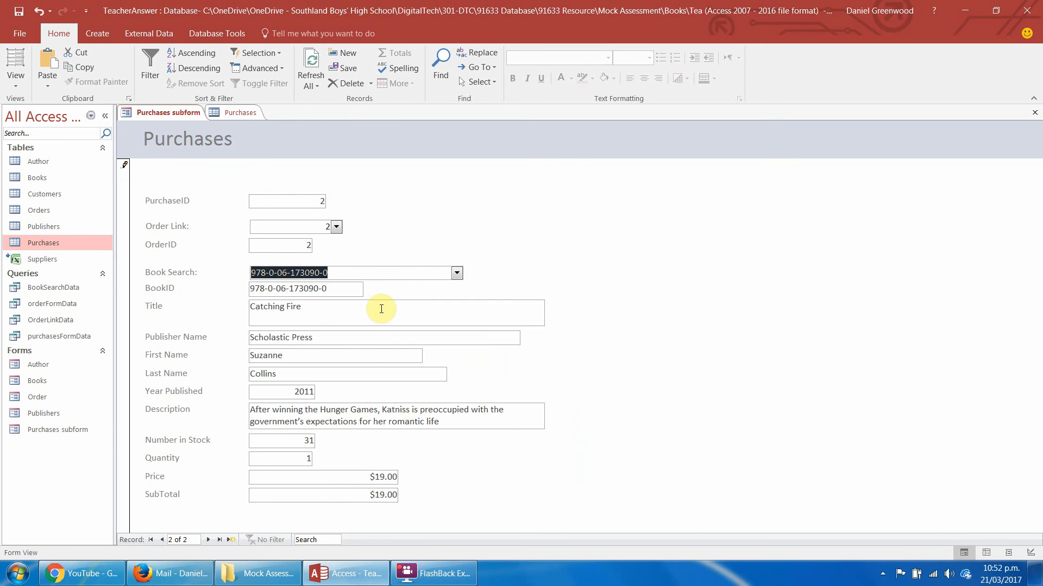
double_click(312, 461)
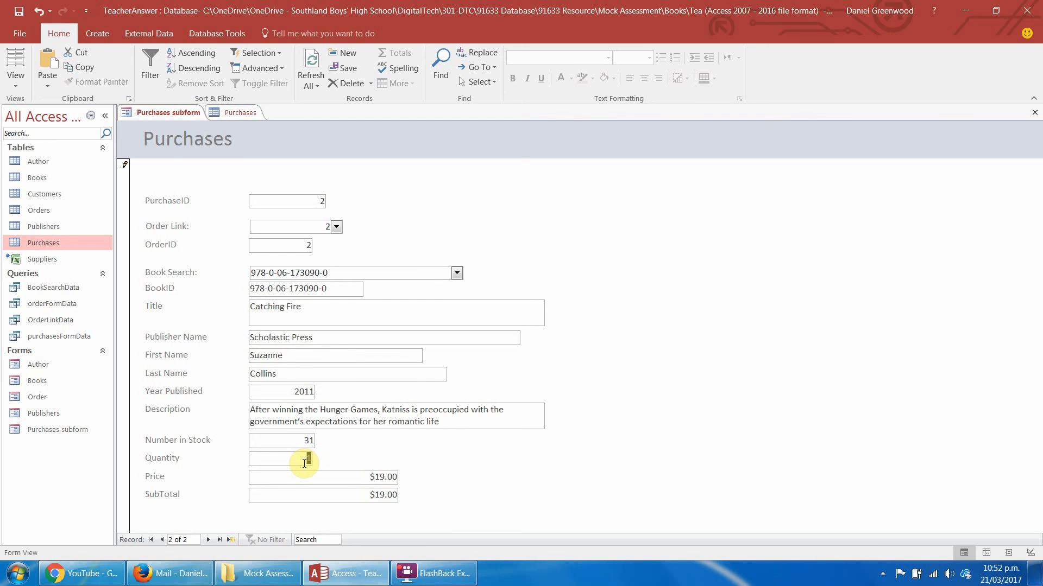
type("2")
key("Tab")
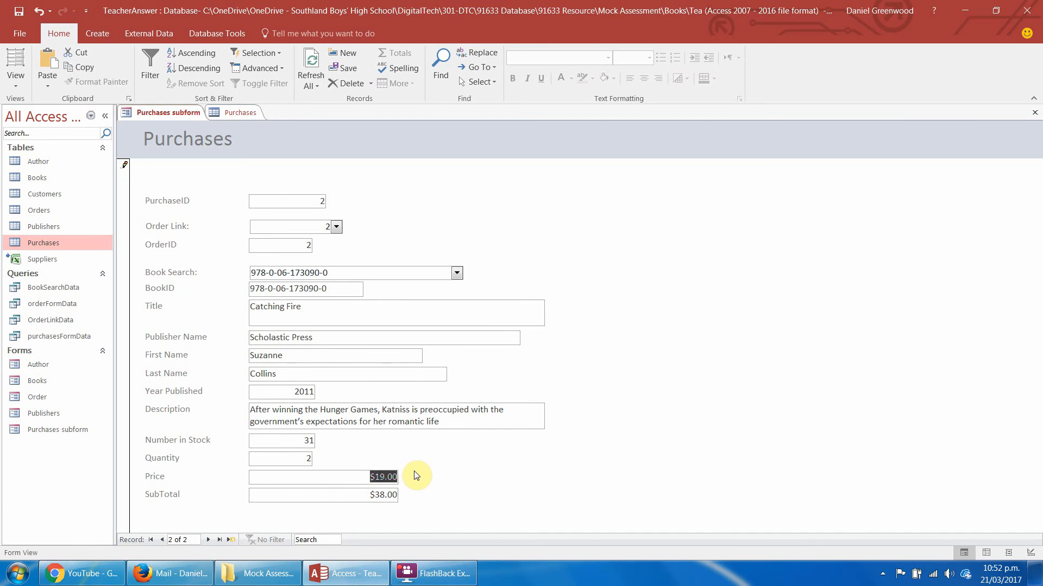
Try a Quantity of 0 for the purchase, and set it back to 2.
double_click(319, 459)
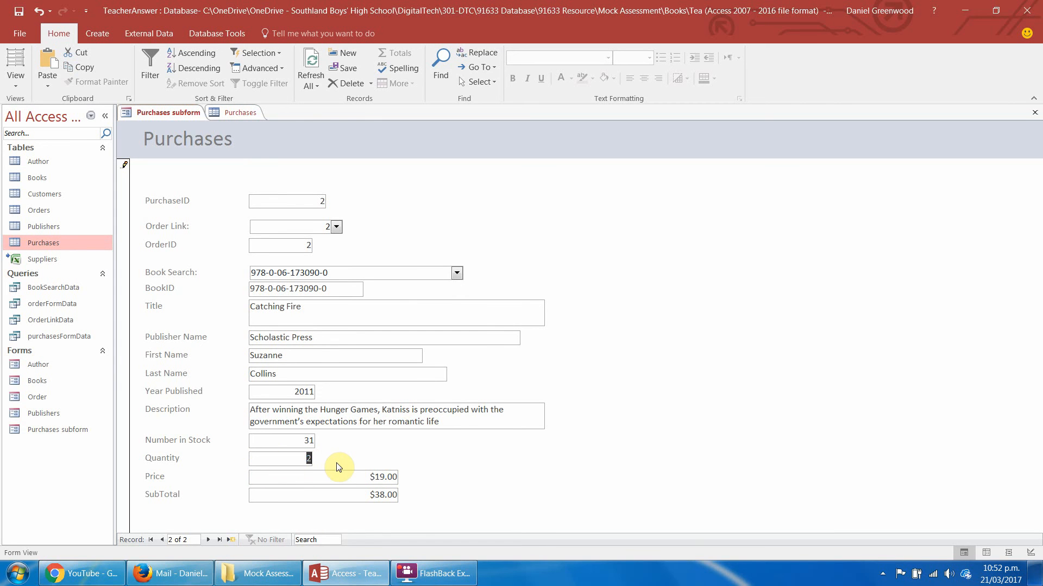
type("0")
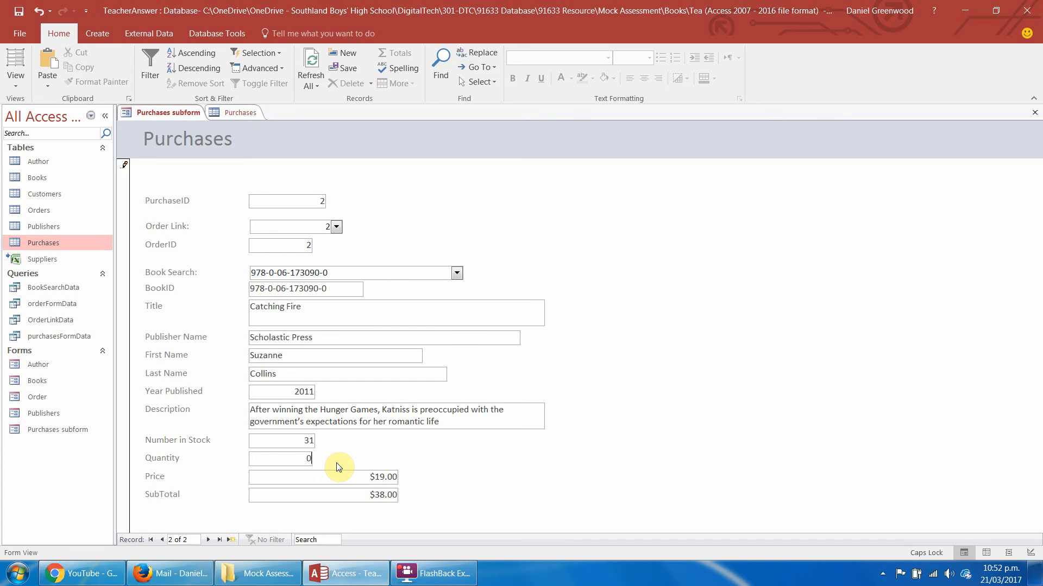
key("Tab")
key("Return")
key("Caps_Lock")
left_click(303, 461)
left_click_drag(303, 461, 312, 461)
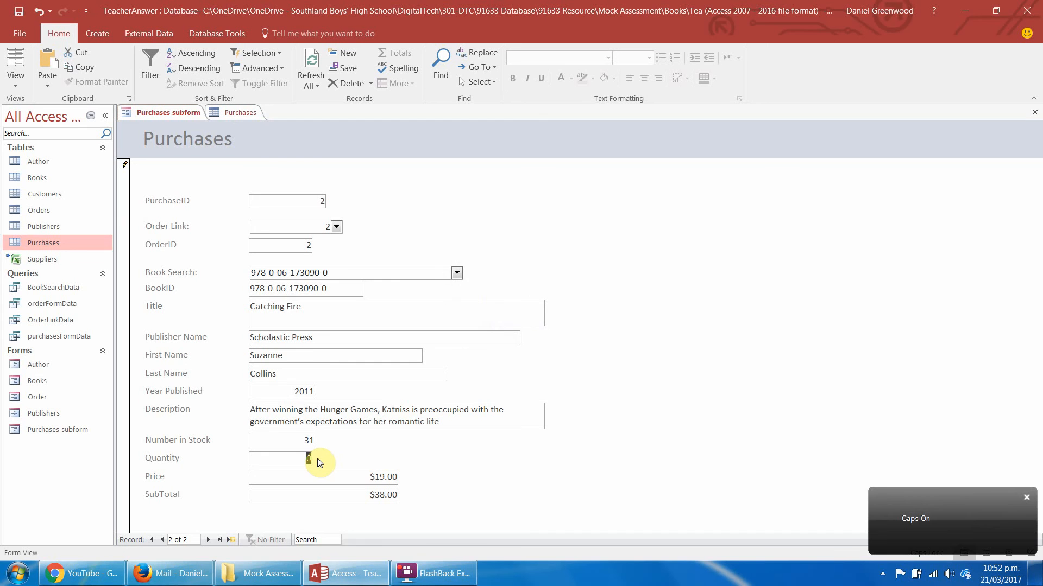
type("2")
key("Tab")
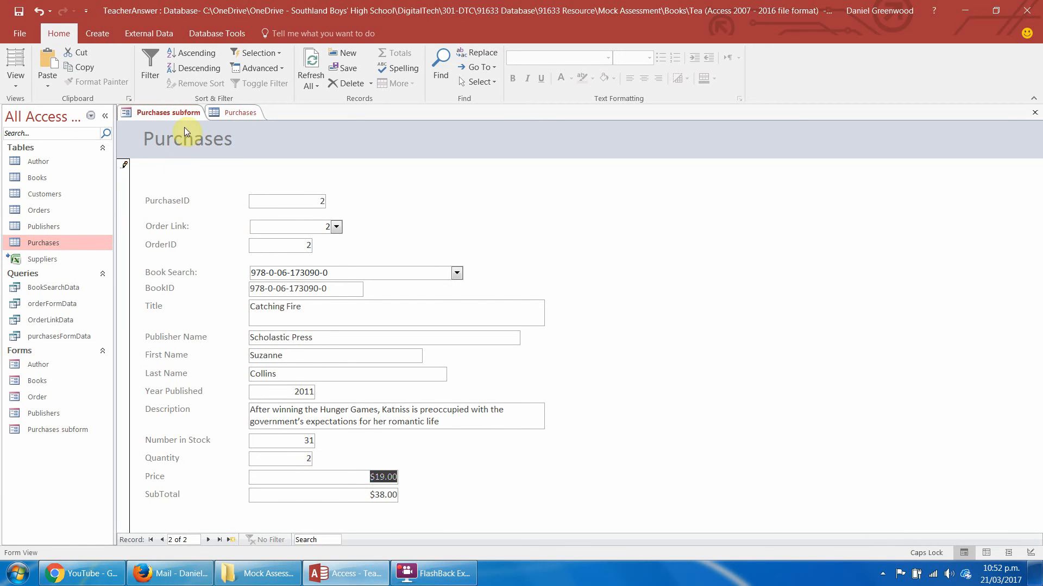
Switch the subform to Design View and place a command button above PurchaseID with the Add New Record action.
left_click(18, 81)
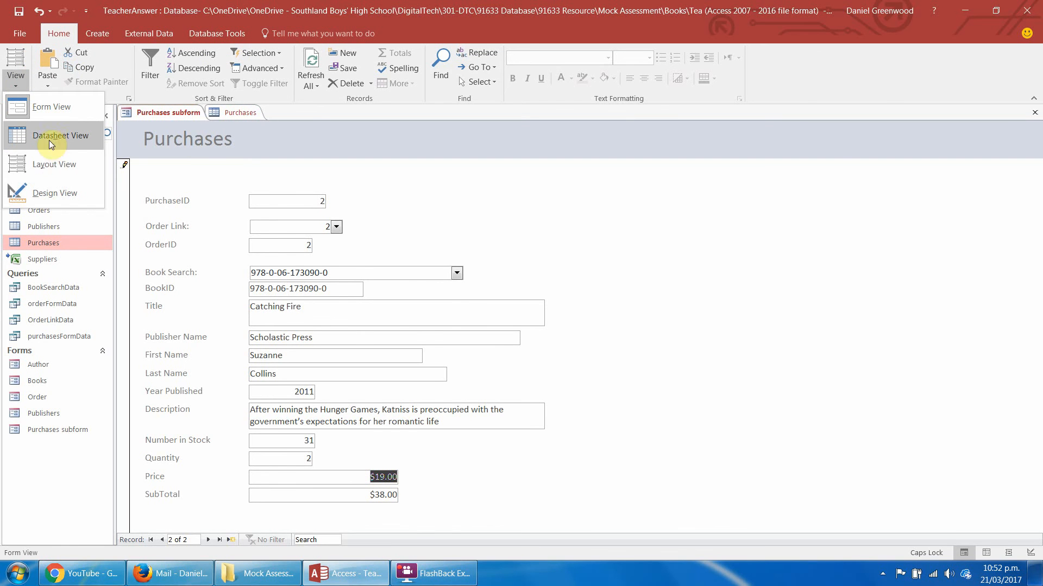
left_click(49, 191)
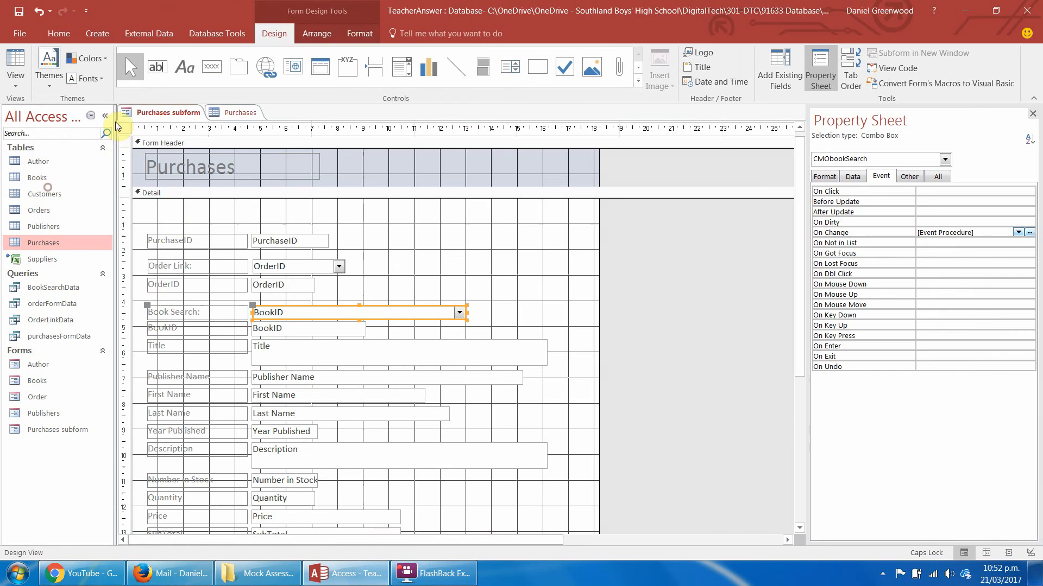
left_click(211, 66)
left_click(152, 207)
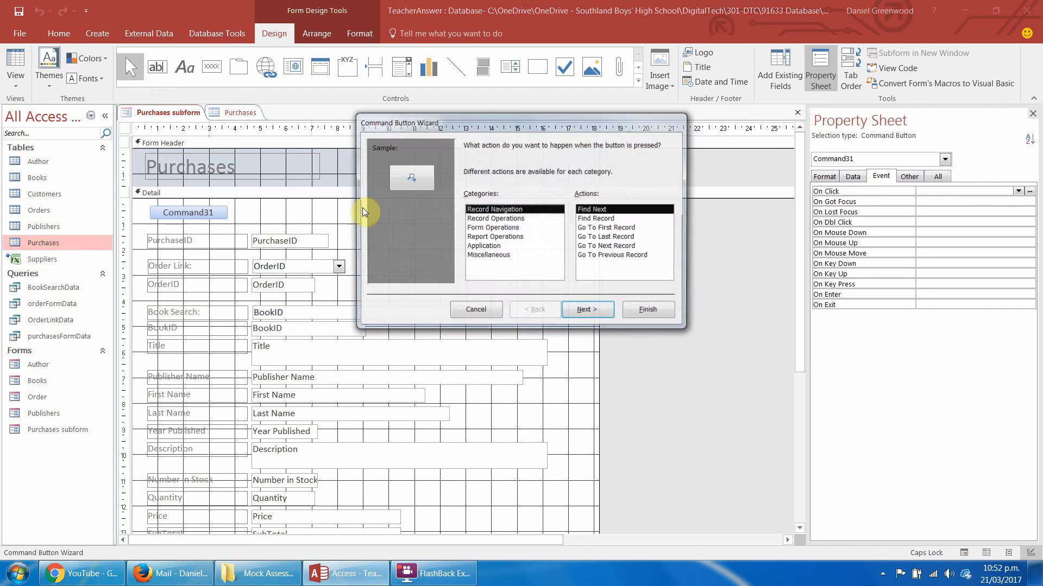
left_click(495, 218)
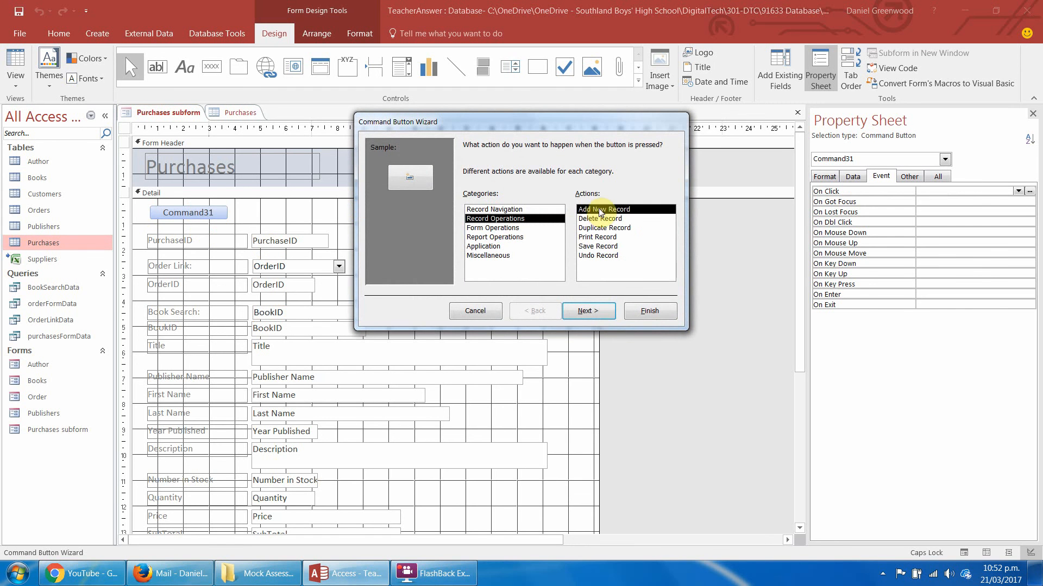
left_click(589, 310)
Give the new command button the text Add Book, name it addBook, and finish the wizard.
left_click(471, 201)
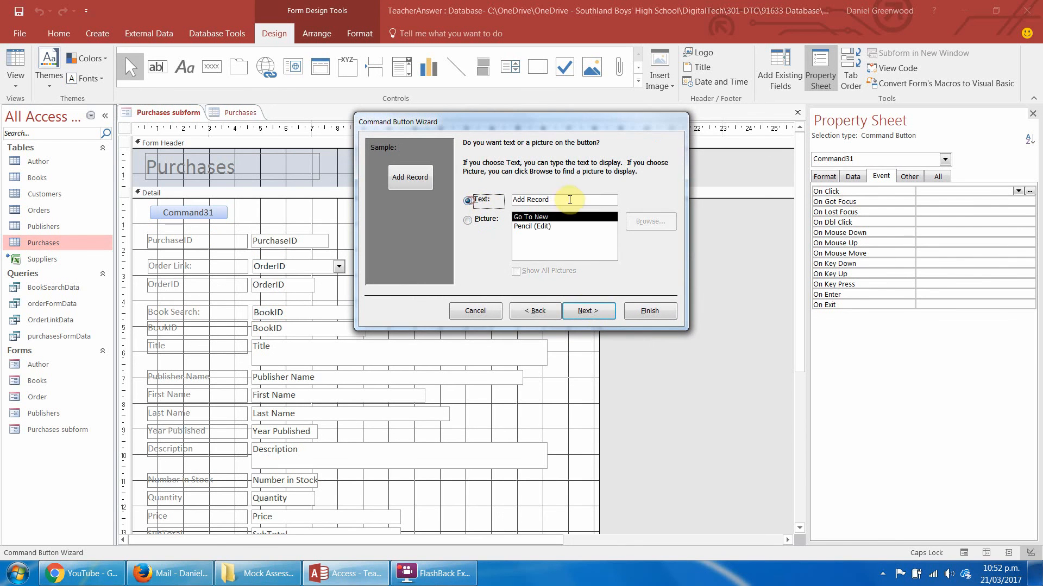
type("a")
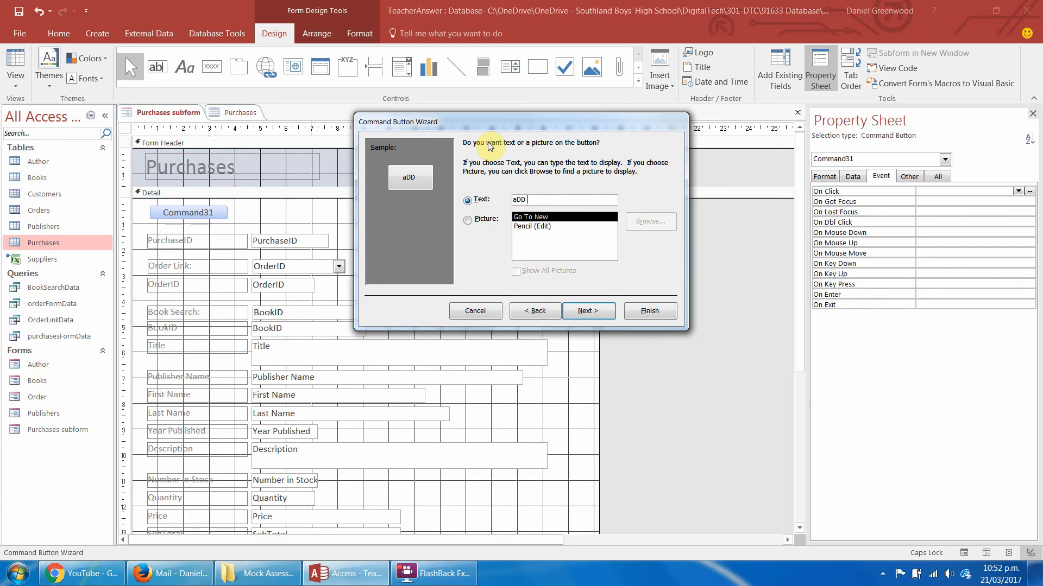
key("Caps_Lock")
key("BackSpace")
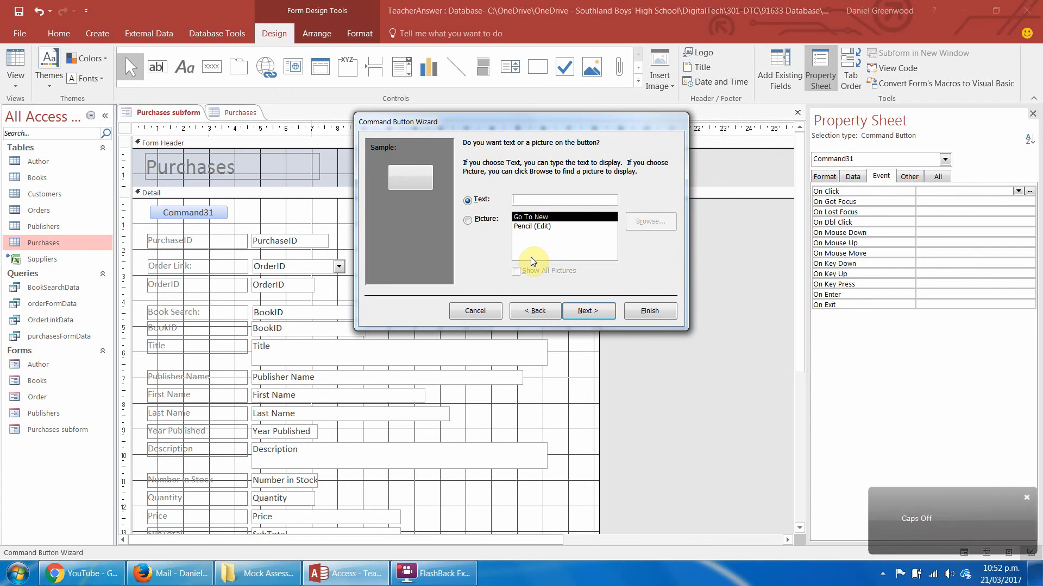
type("Add ")
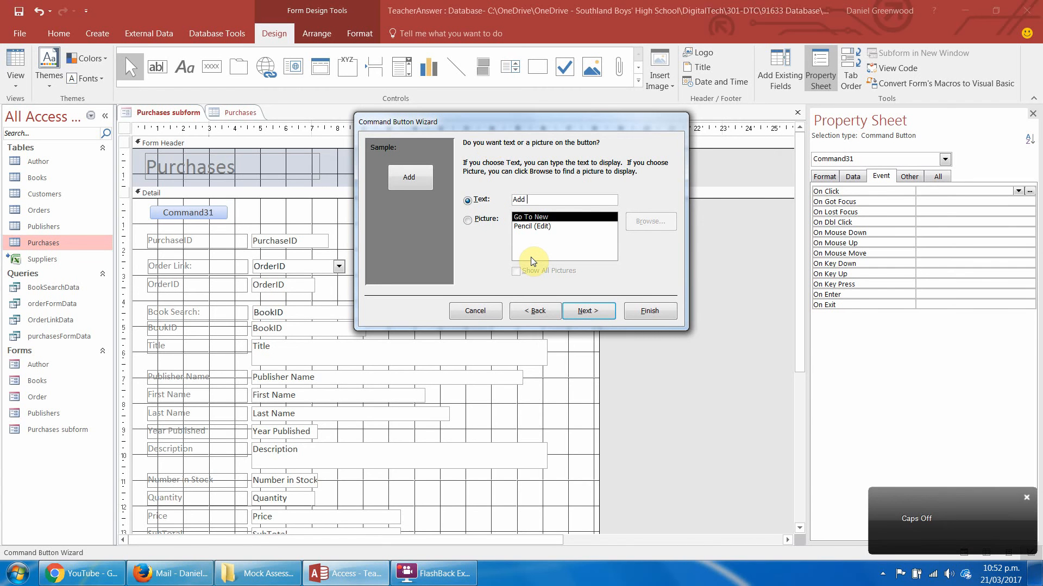
type("Book")
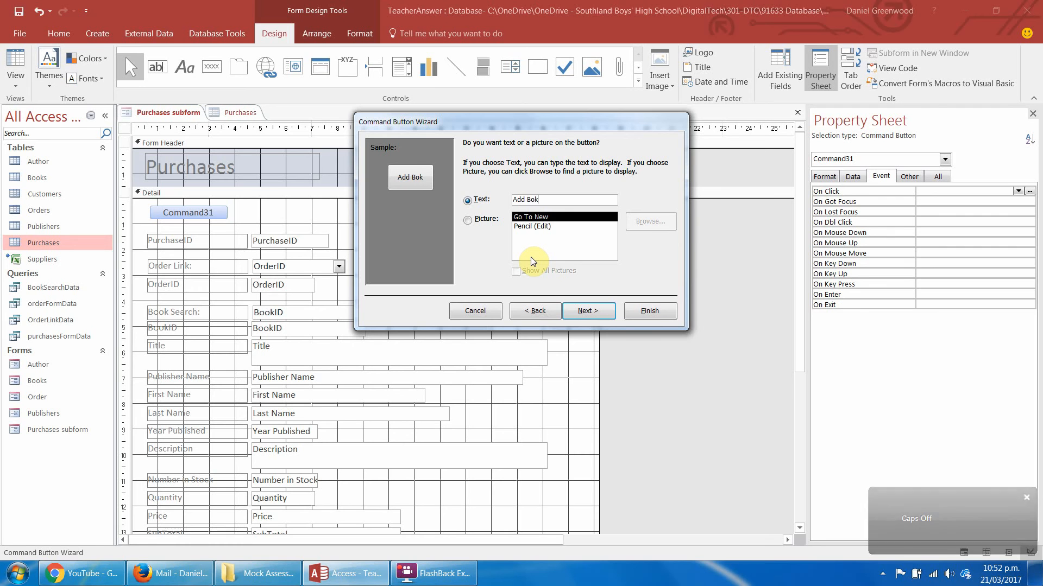
left_click(598, 312)
type("addB")
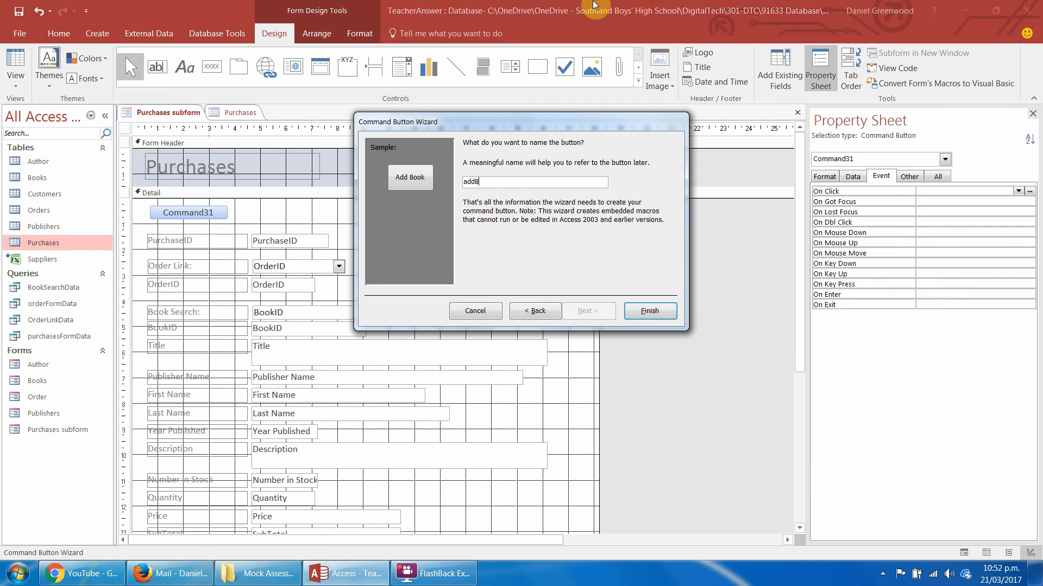
type("ook")
key("Return")
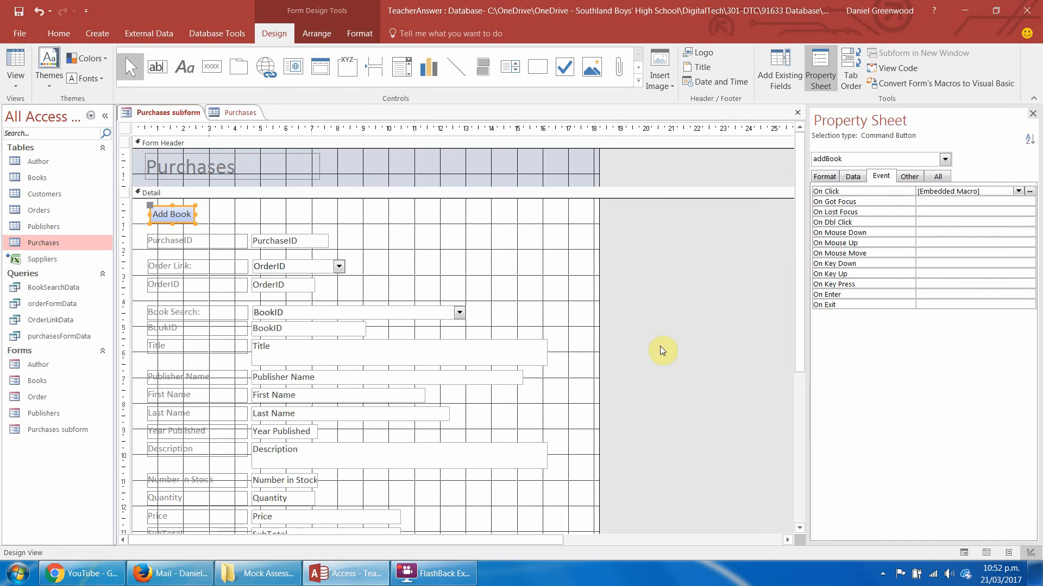
Extend the Detail section to about 15.5 cm and add a command button below SubTotal that opens the Order form showing all records.
left_click_drag(799, 254, 797, 342)
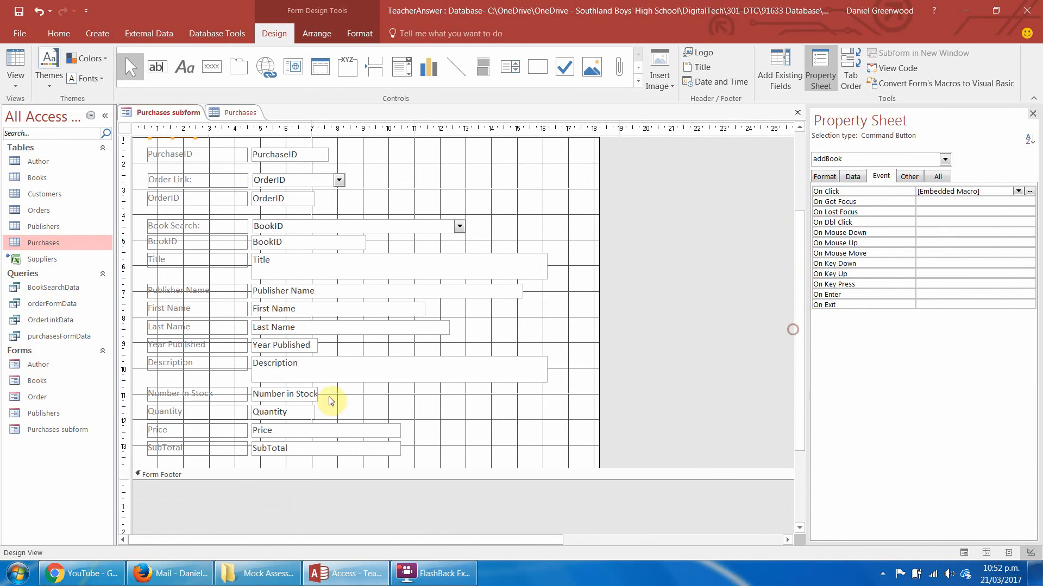
left_click_drag(306, 469, 305, 509)
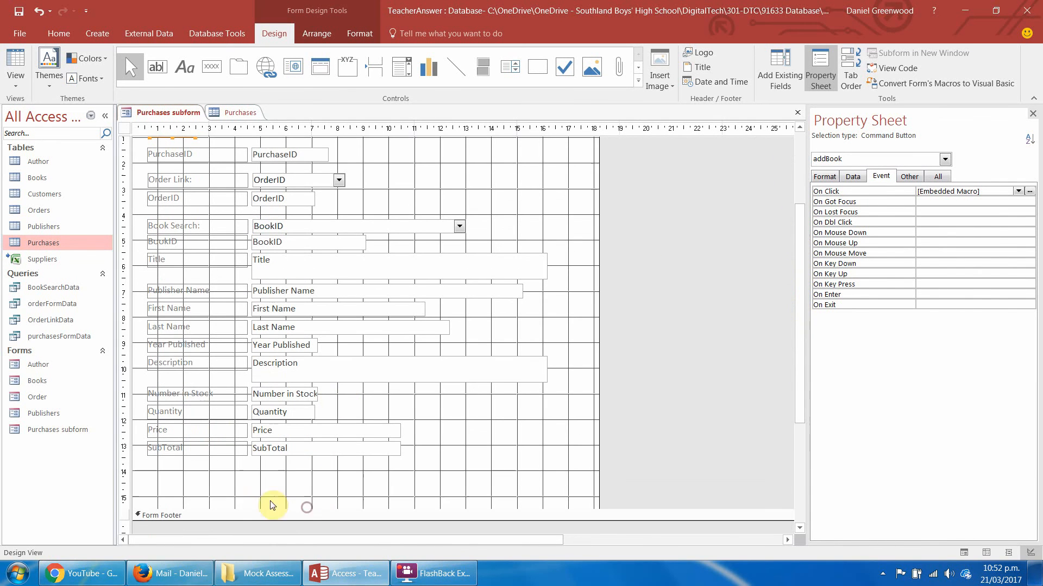
left_click(211, 67)
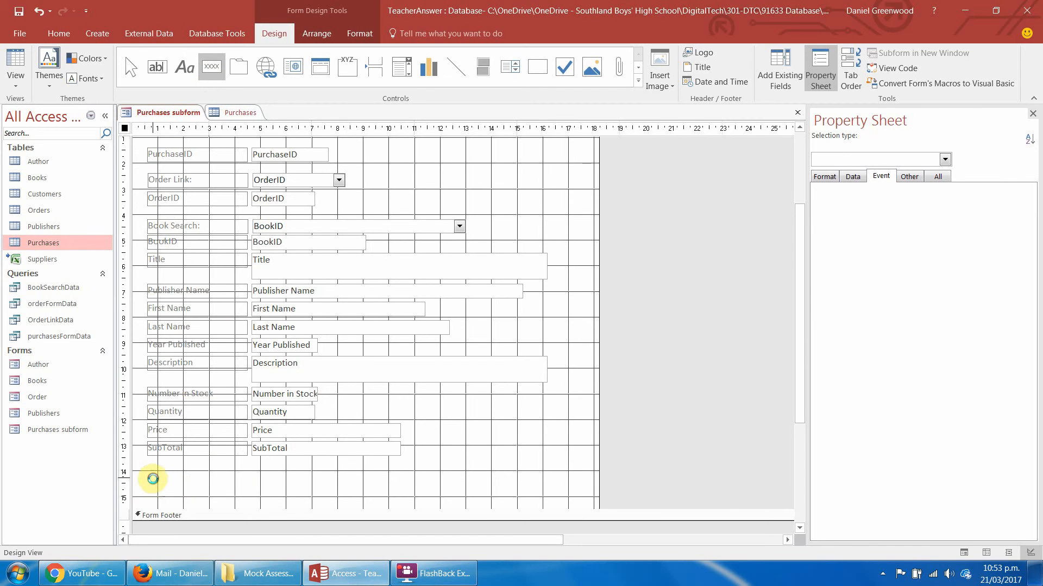
left_click(154, 480)
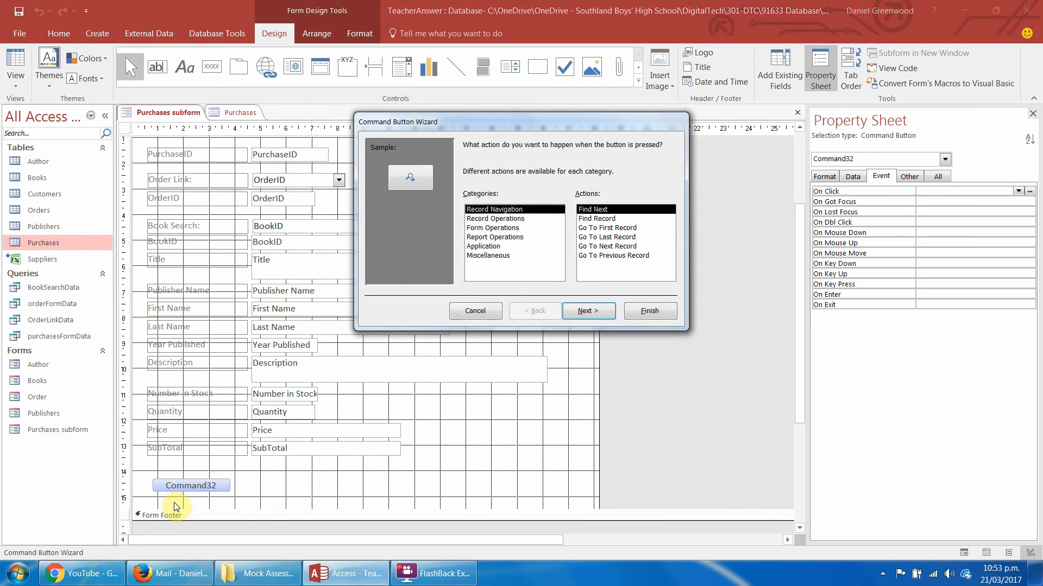
left_click(497, 228)
left_click(599, 228)
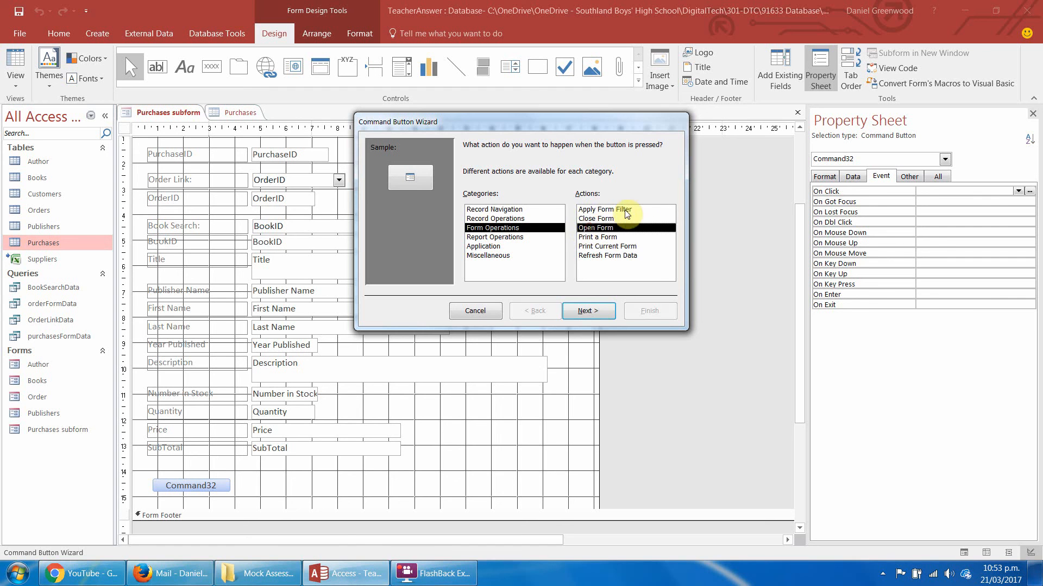
left_click(589, 311)
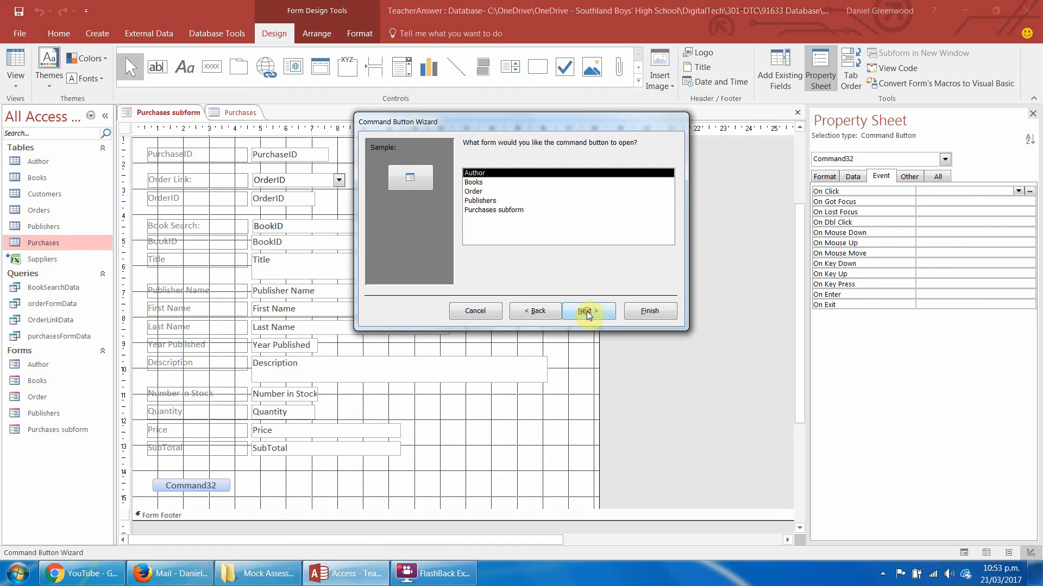
left_click(482, 193)
left_click(596, 316)
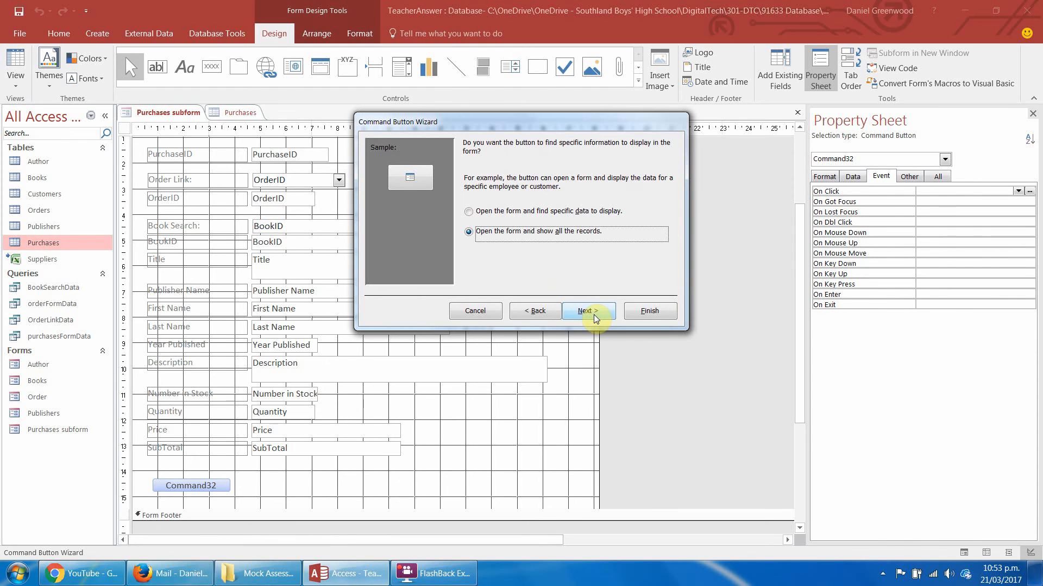
left_click(595, 317)
Give the form-opening button the text Back to Order, name it openOrderForm, and finish the wizard.
left_click(485, 223)
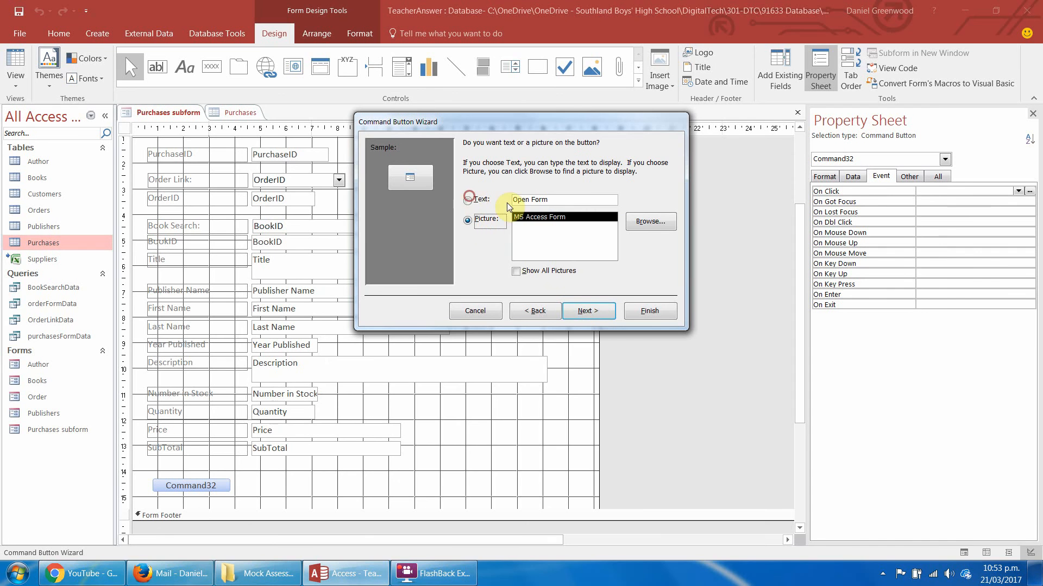
left_click(467, 200)
type("Back ")
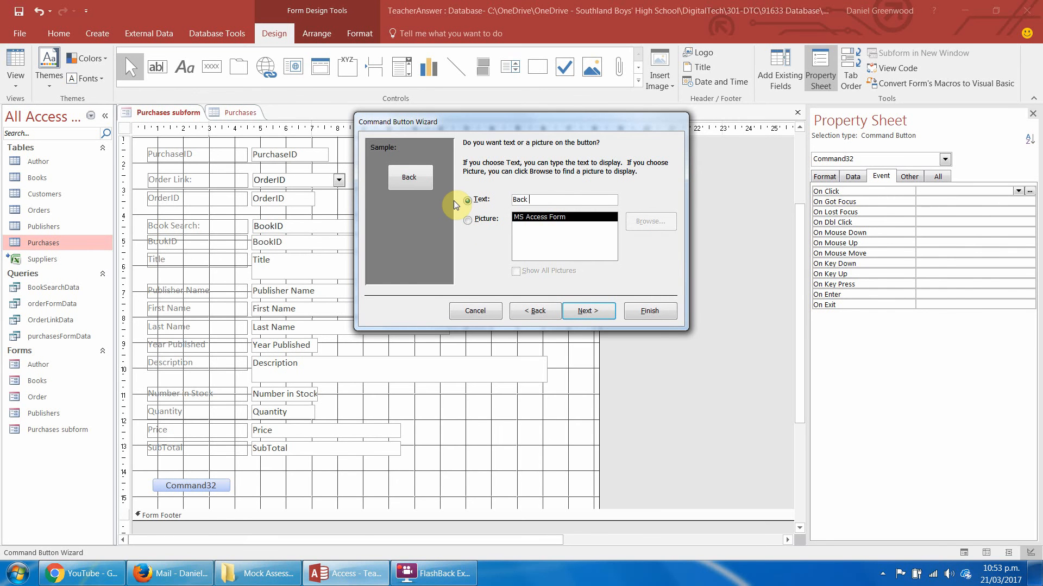
type("to Order")
key("Return")
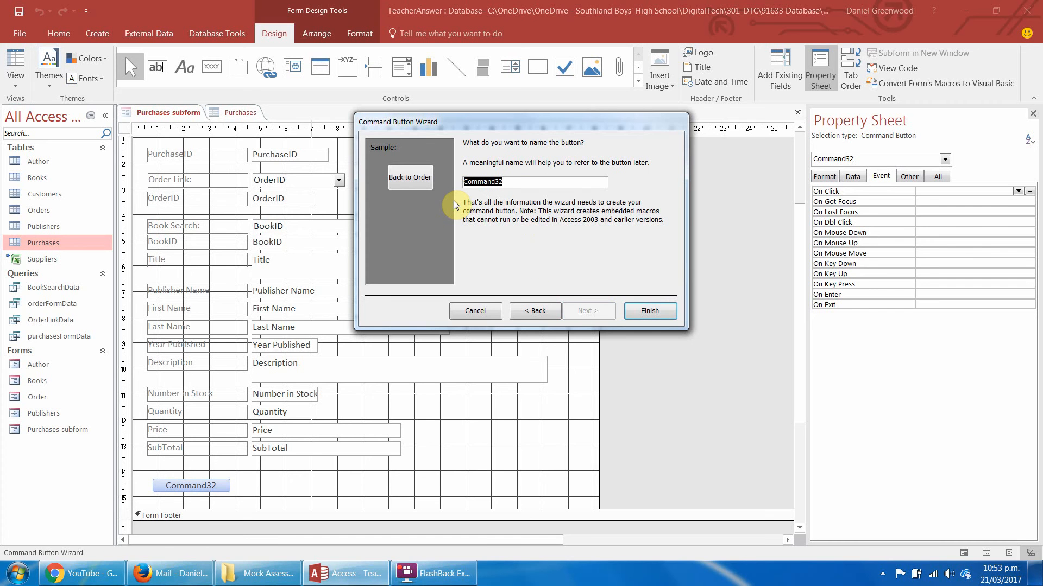
type("openOrderForm")
key("Return")
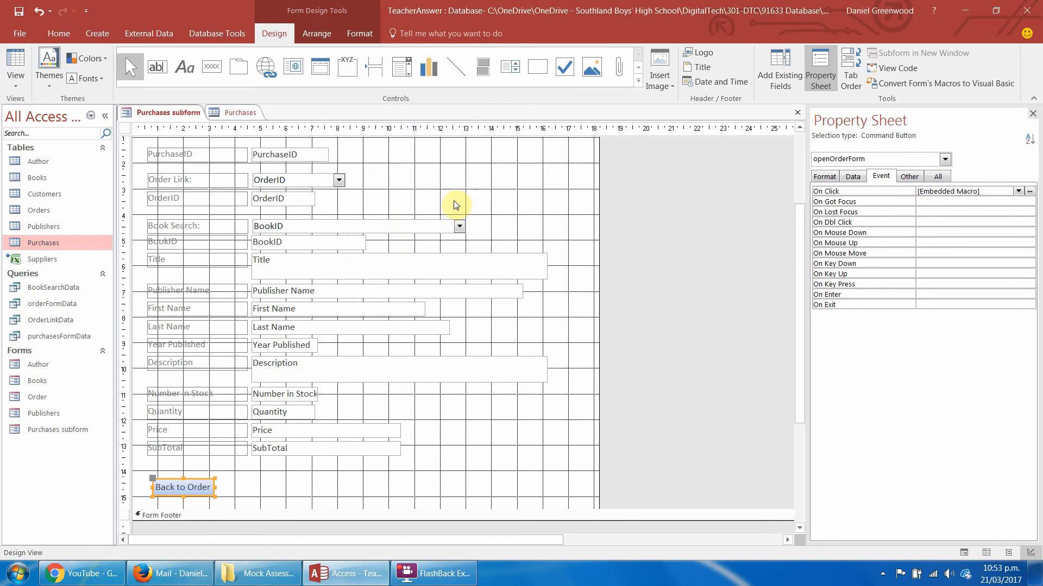
Nudge the Back to Order button and add a Refresh action ahead of OpenForm in its On Click macro.
left_click_drag(173, 480, 171, 477)
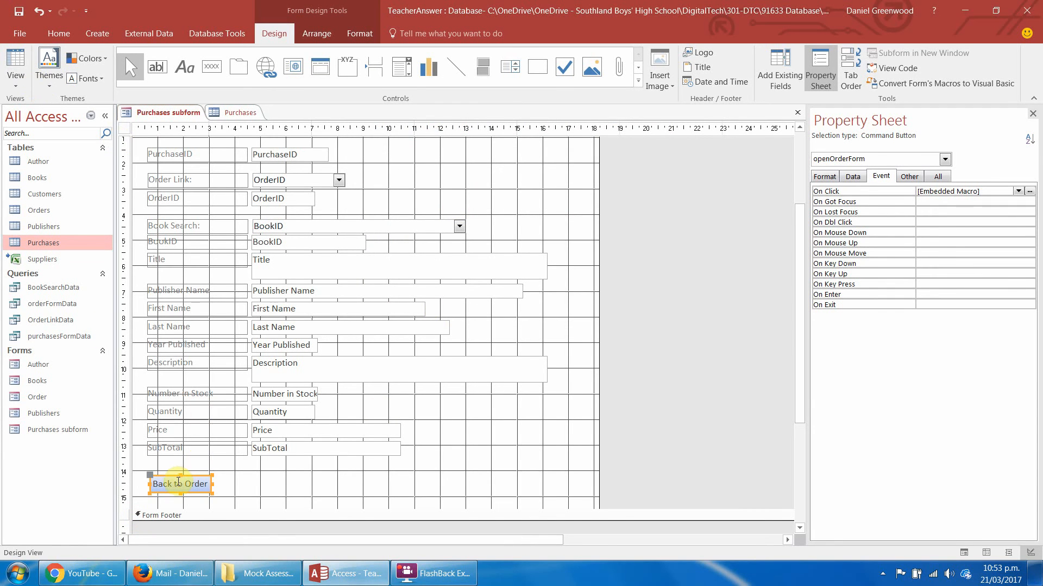
right_click(178, 481)
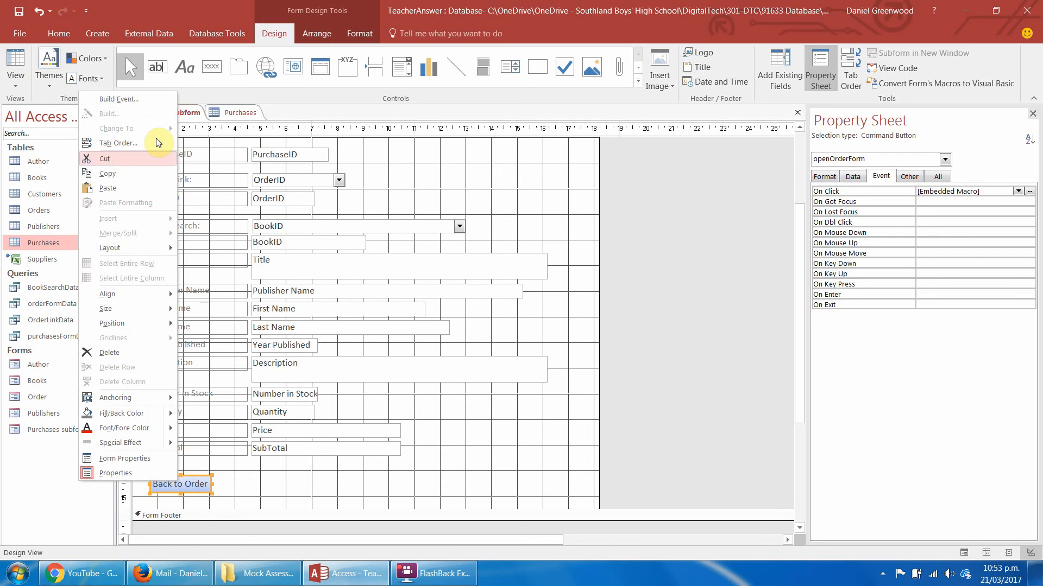
left_click(149, 101)
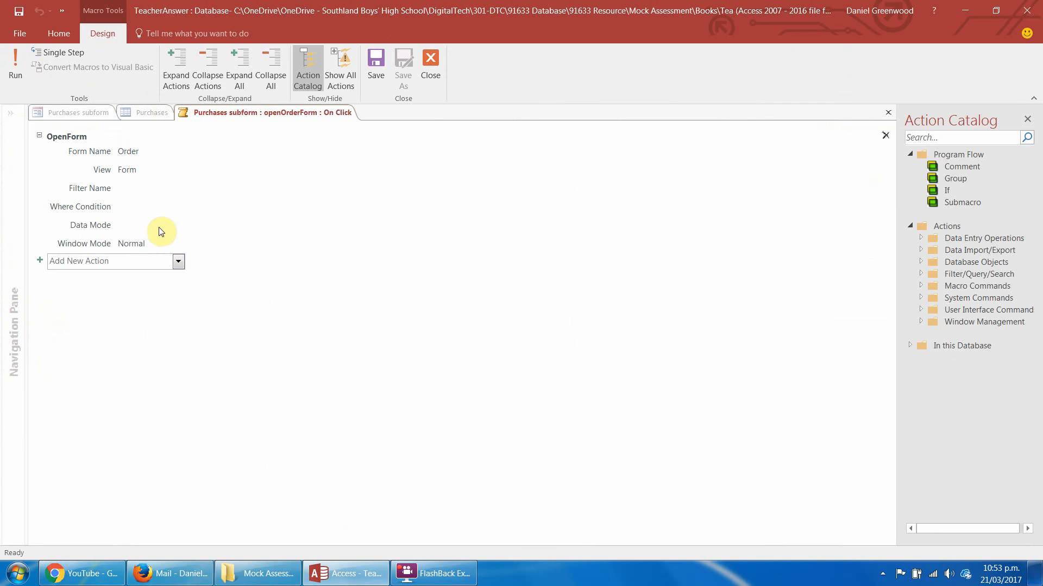
type("Re")
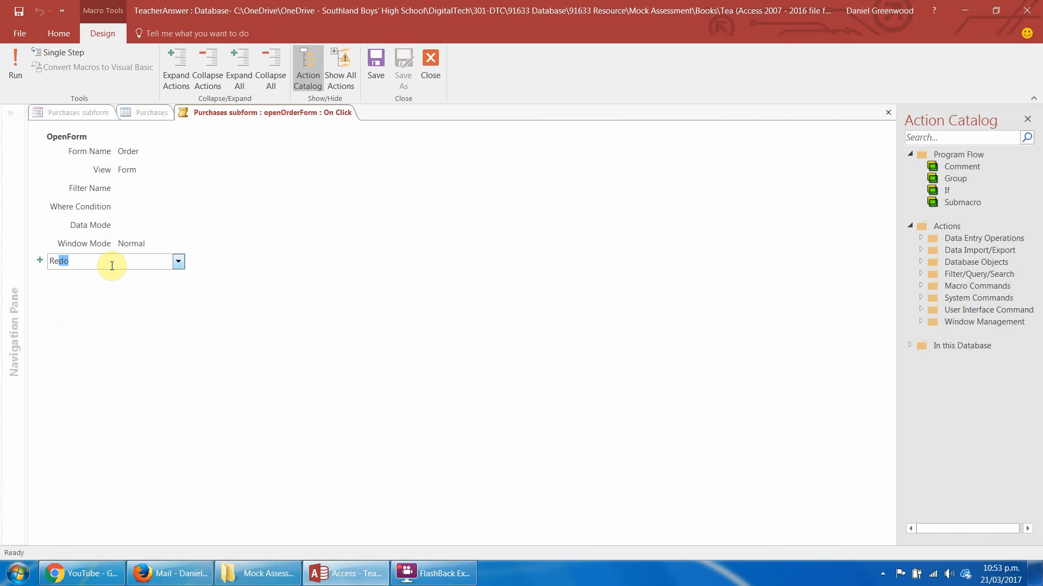
type("fresh")
key("Return")
left_click_drag(83, 266, 76, 142)
left_click(83, 296)
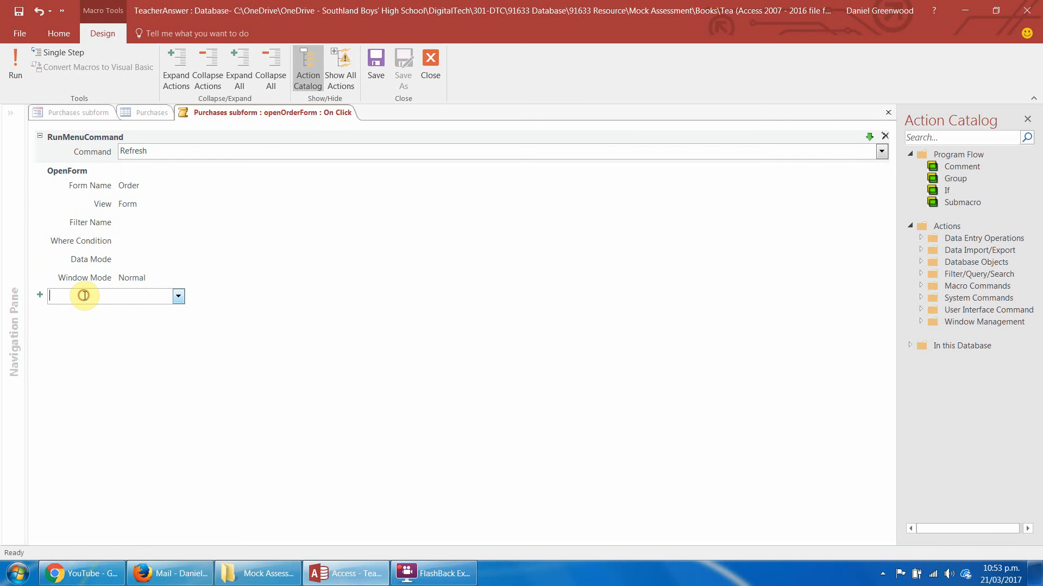
type("got")
key("Return")
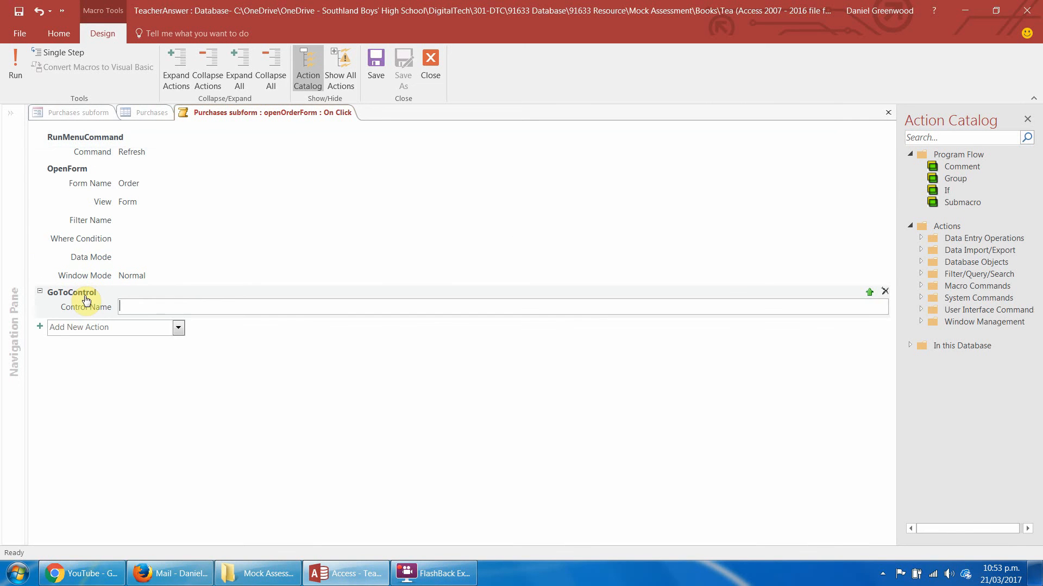
left_click(885, 291)
Add a GoToRecord action with object type Form, object name Order and record Last after OpenForm, and close the macro.
left_click(108, 307)
type("g")
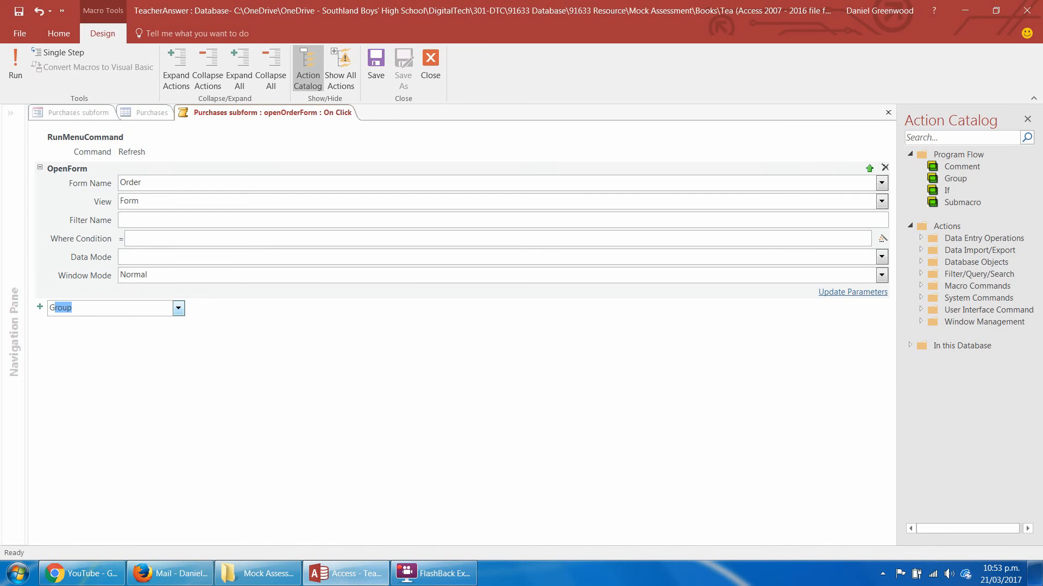
type("oto")
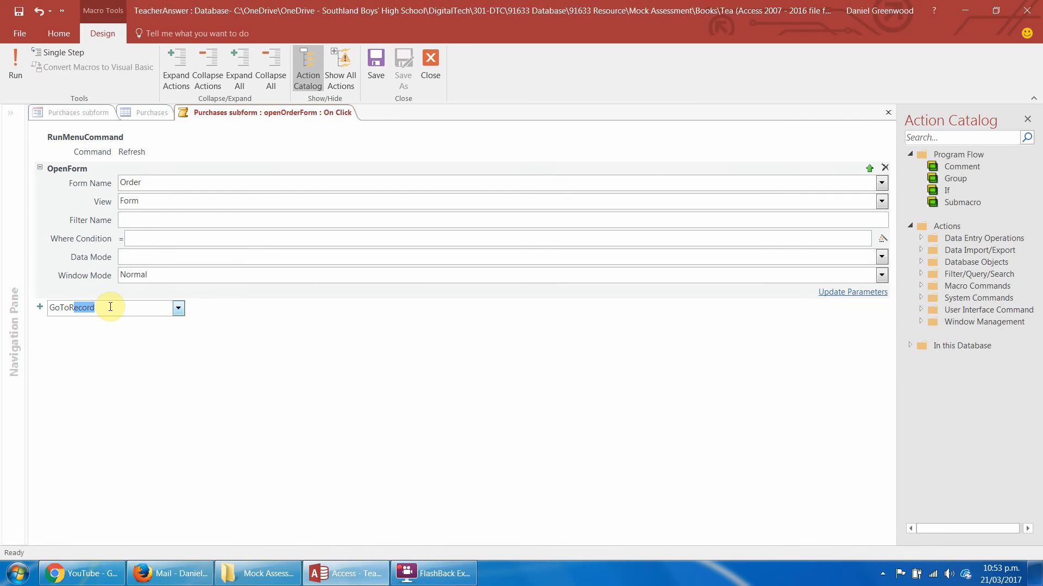
key("Return")
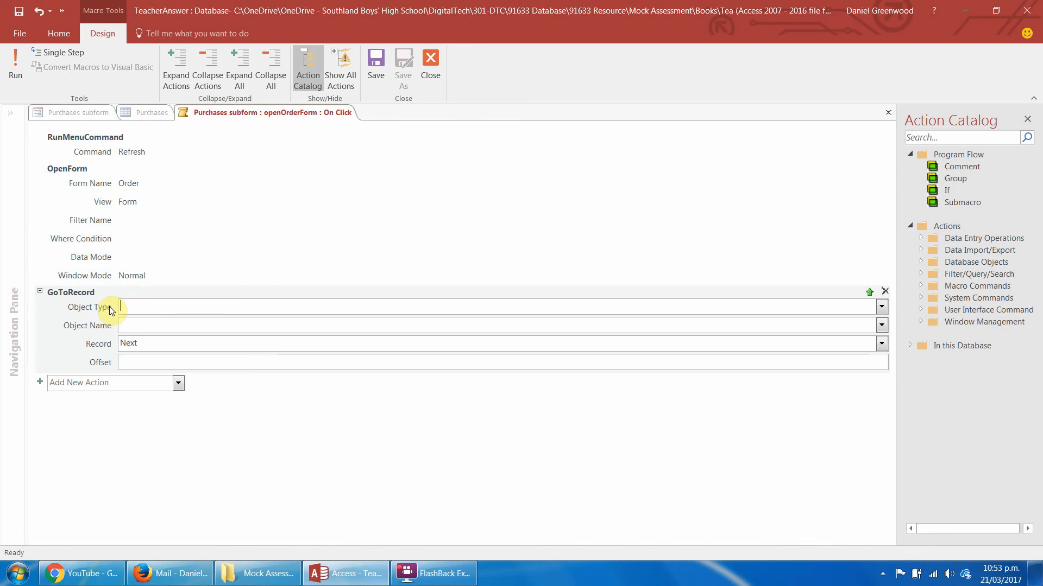
left_click(880, 309)
left_click(577, 364)
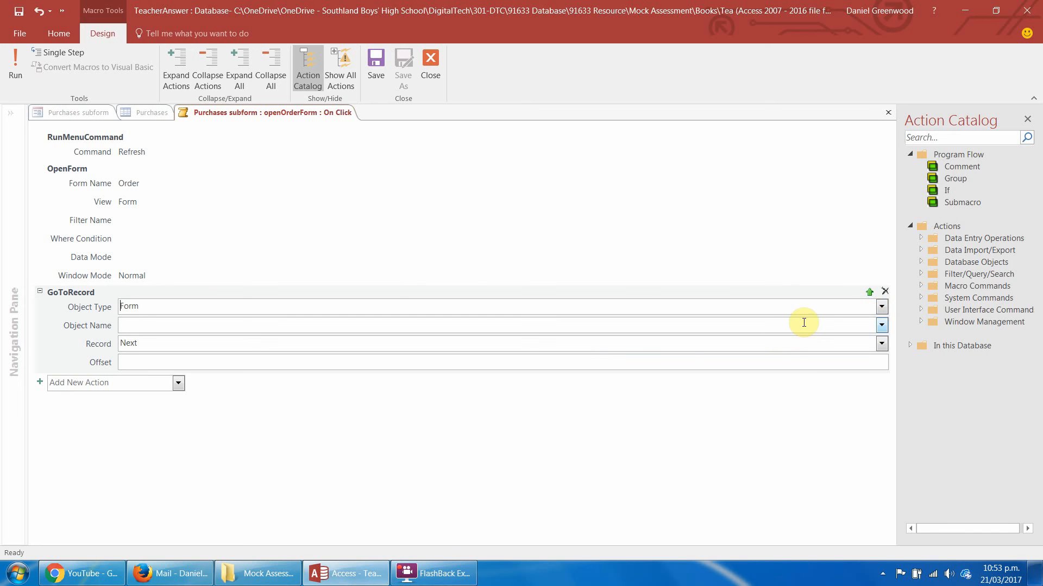
left_click(881, 325)
left_click(715, 367)
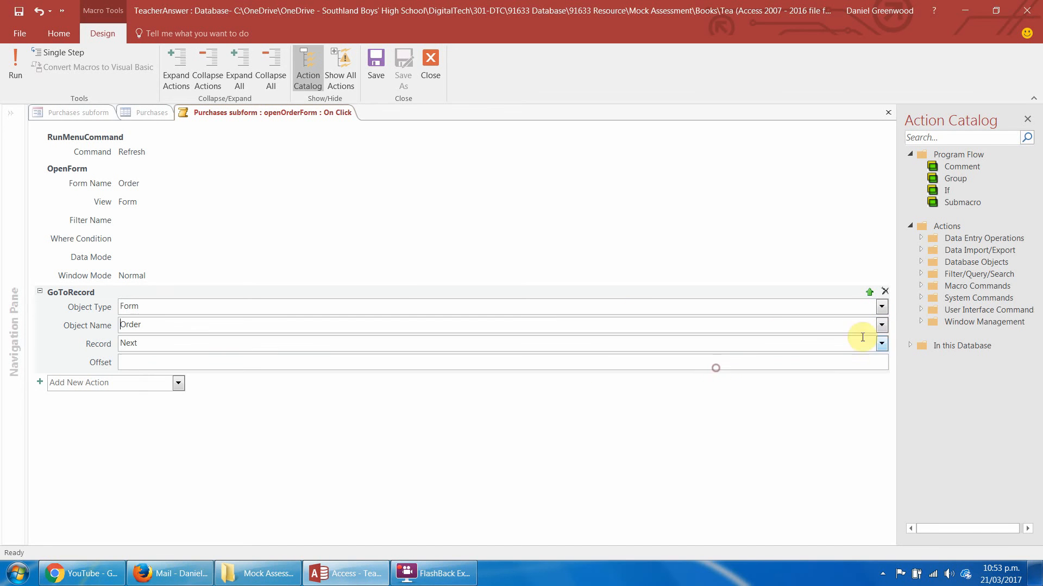
left_click(880, 344)
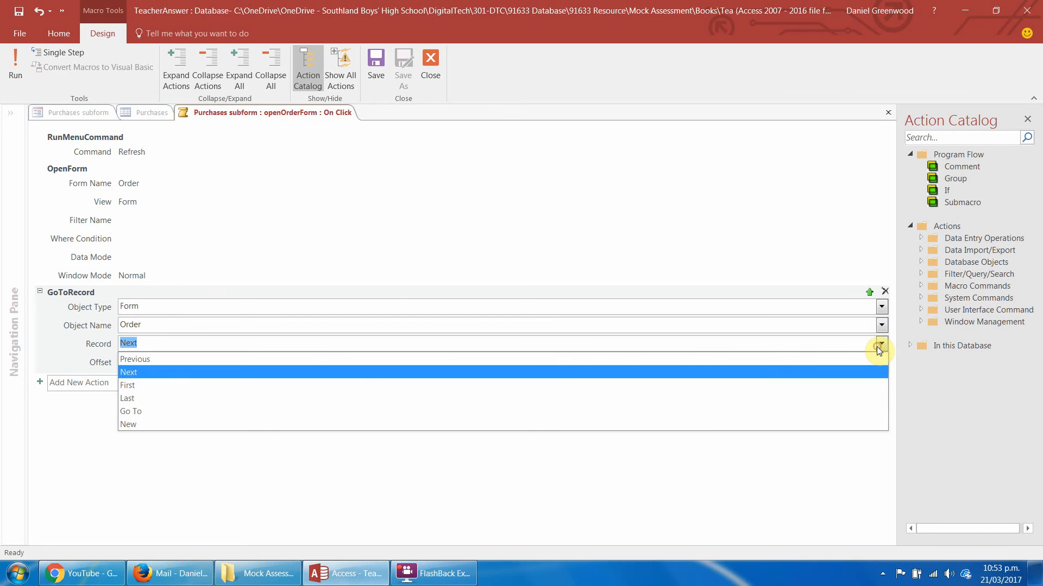
left_click(702, 403)
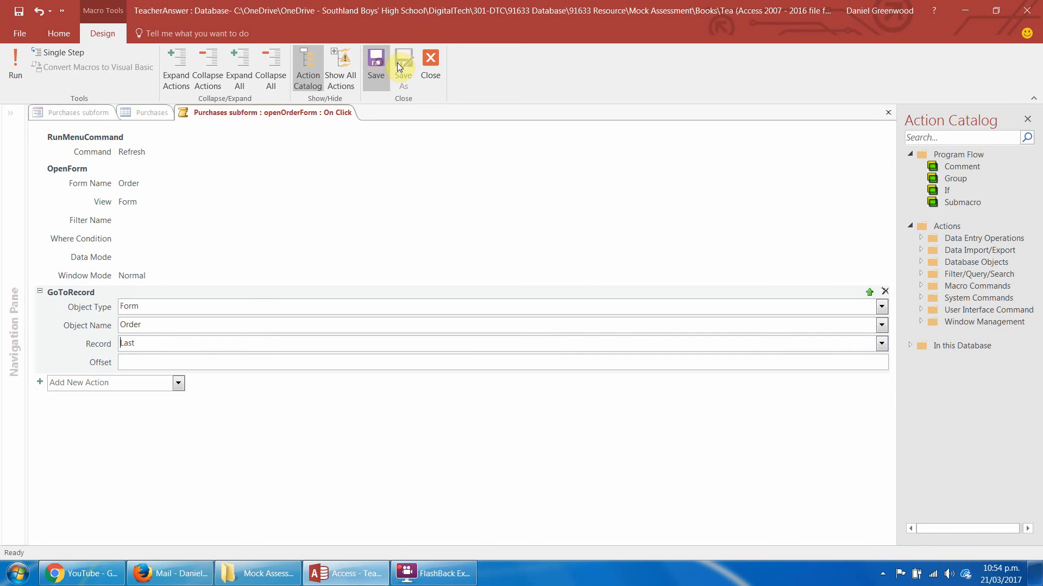
left_click(430, 61)
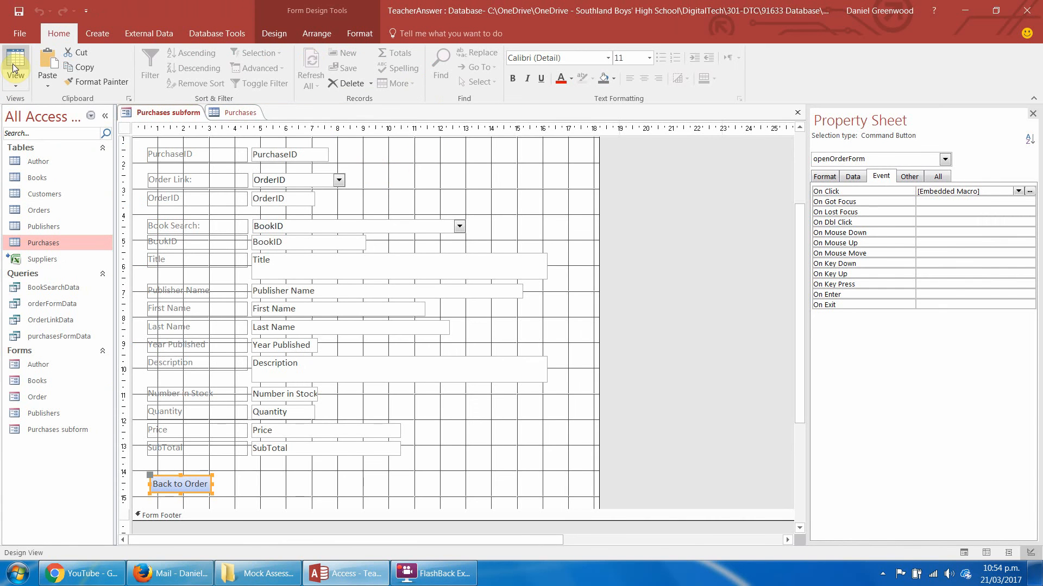
Switch the Purchases subform to Form View and check the Order Link value on the second purchase record.
left_click(15, 80)
left_click(24, 93)
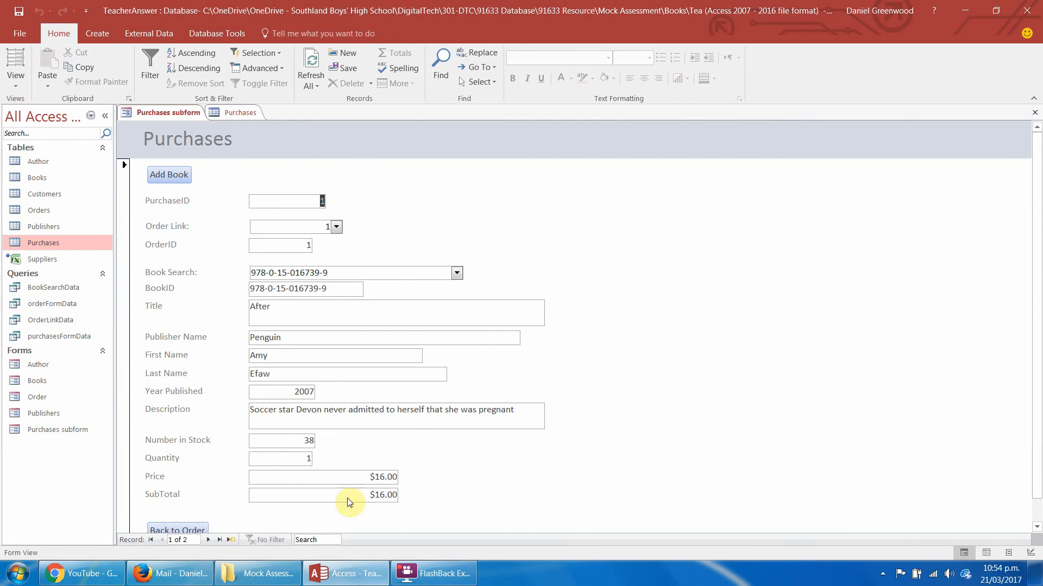
left_click_drag(1036, 175, 1010, 277)
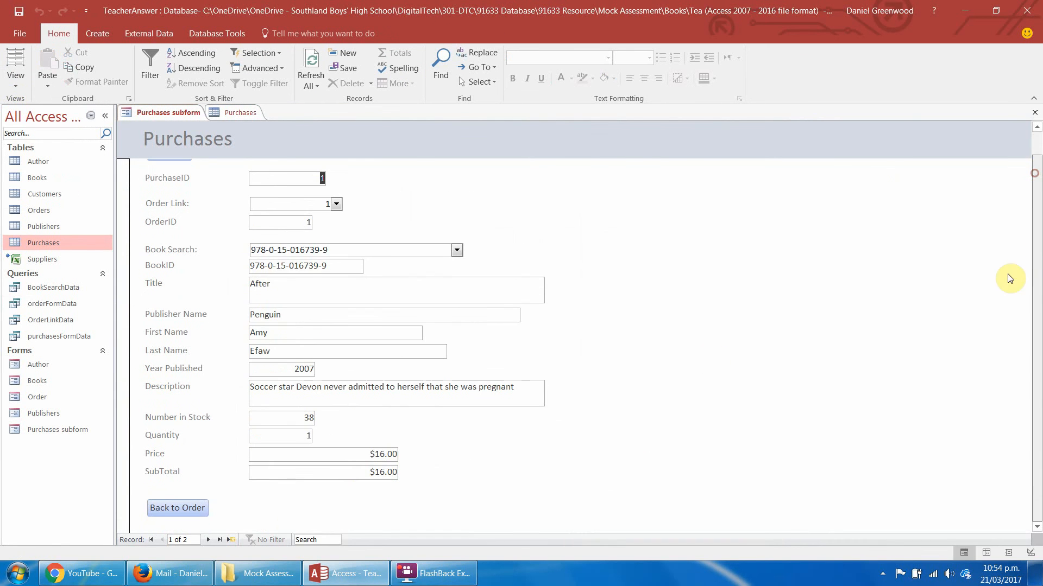
left_click(208, 540)
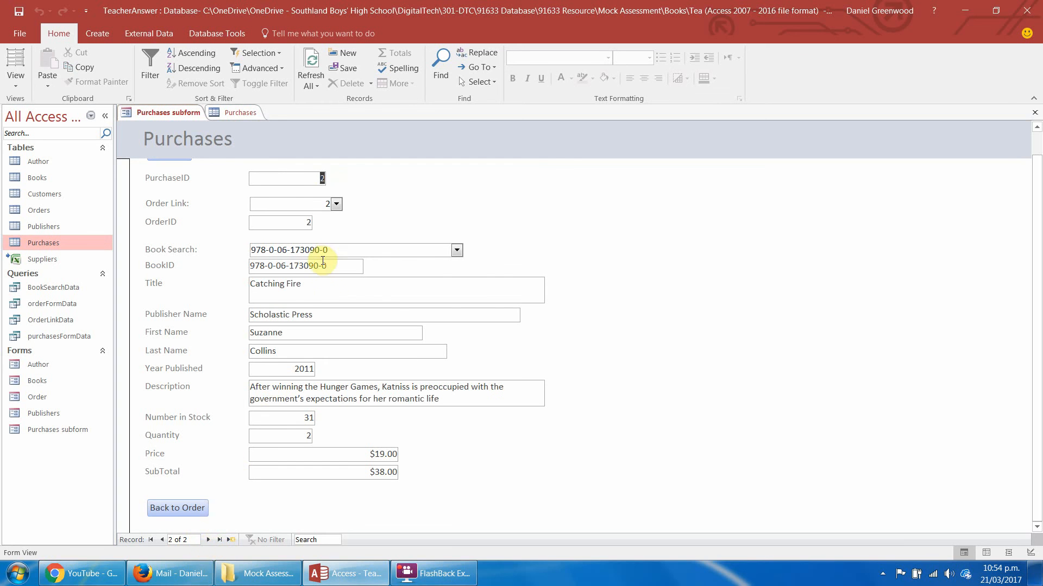
left_click(328, 203)
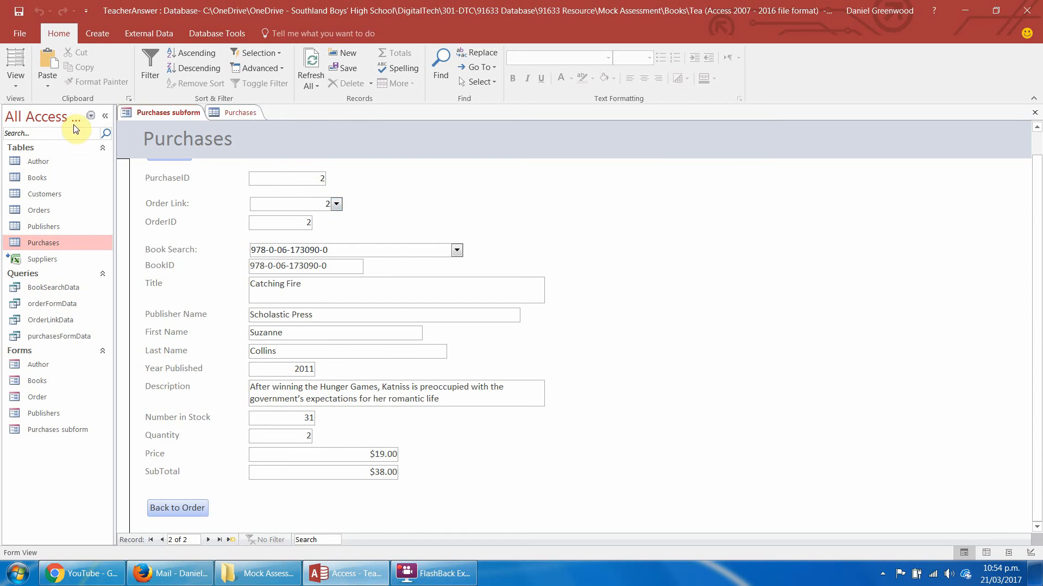
In Design View, set the first column width of the Order Link combo box to 0 cm.
left_click(16, 79)
left_click(38, 194)
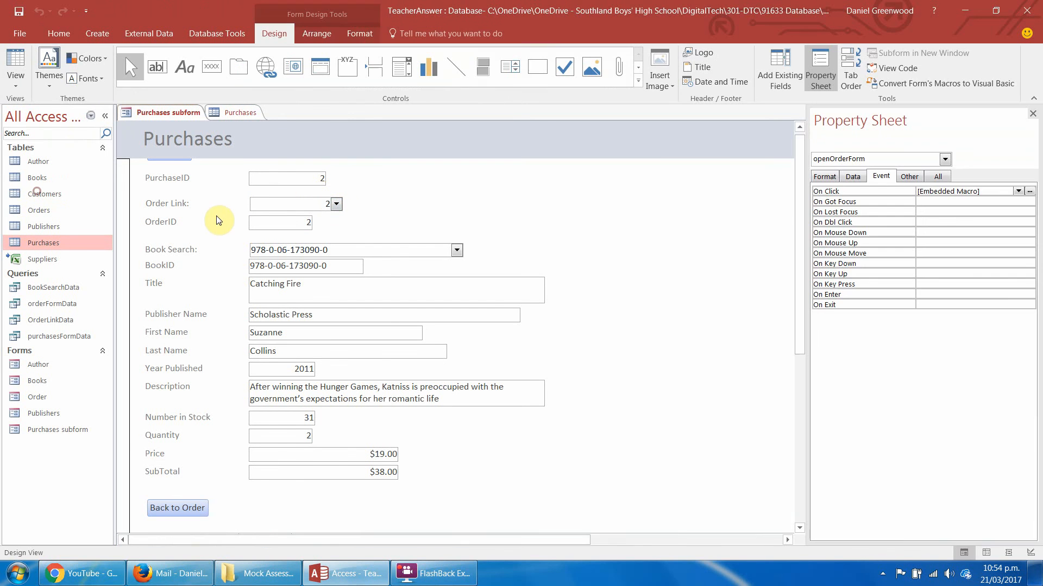
left_click(293, 267)
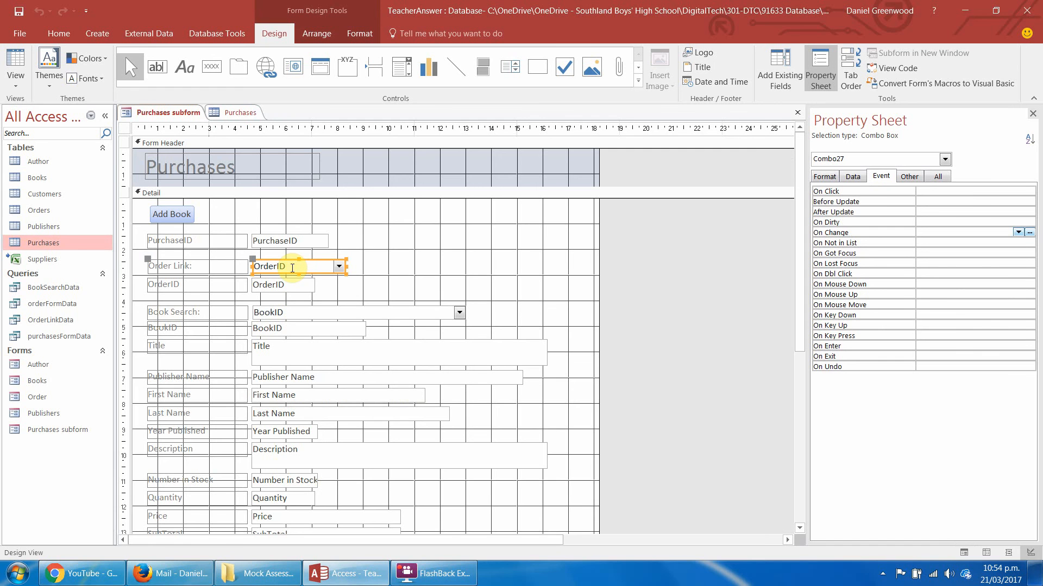
left_click(854, 178)
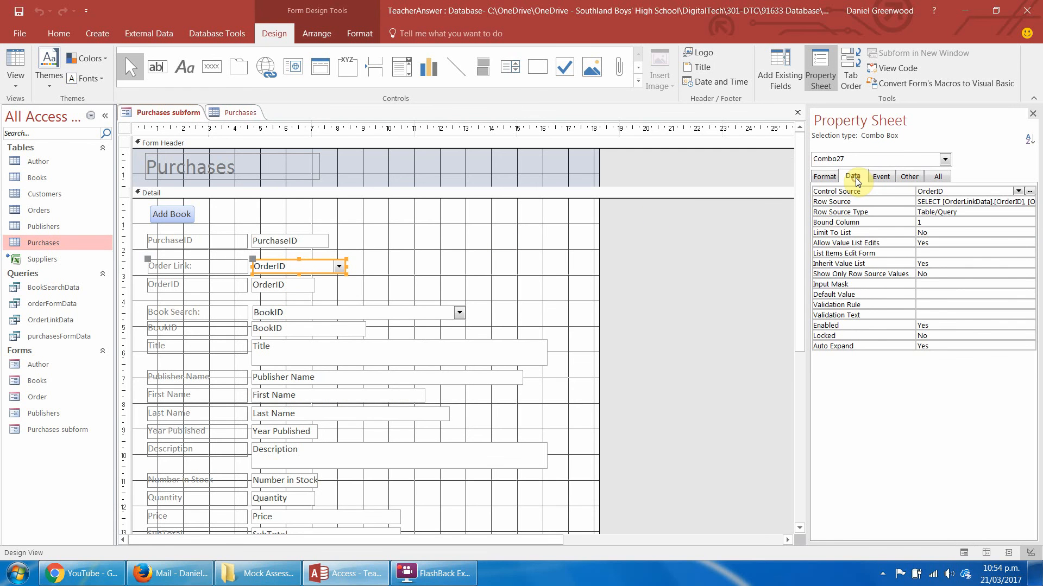
left_click(836, 178)
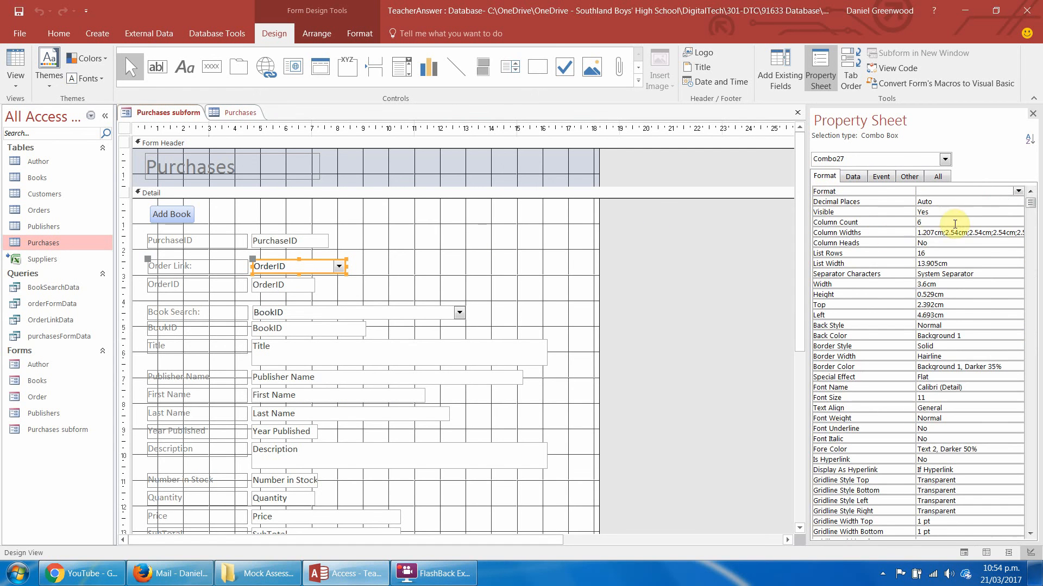
left_click(893, 235)
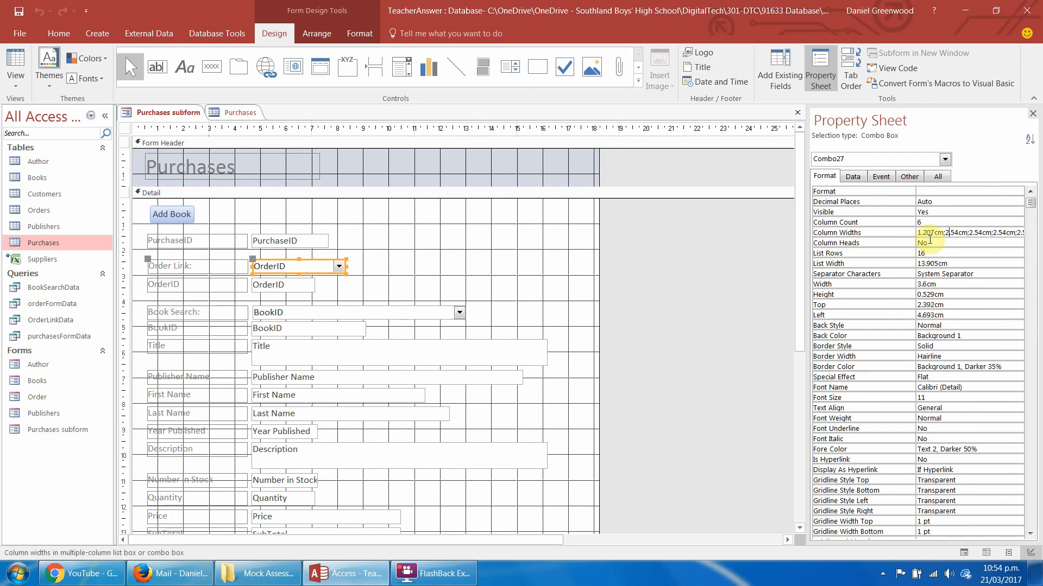
left_click(949, 233)
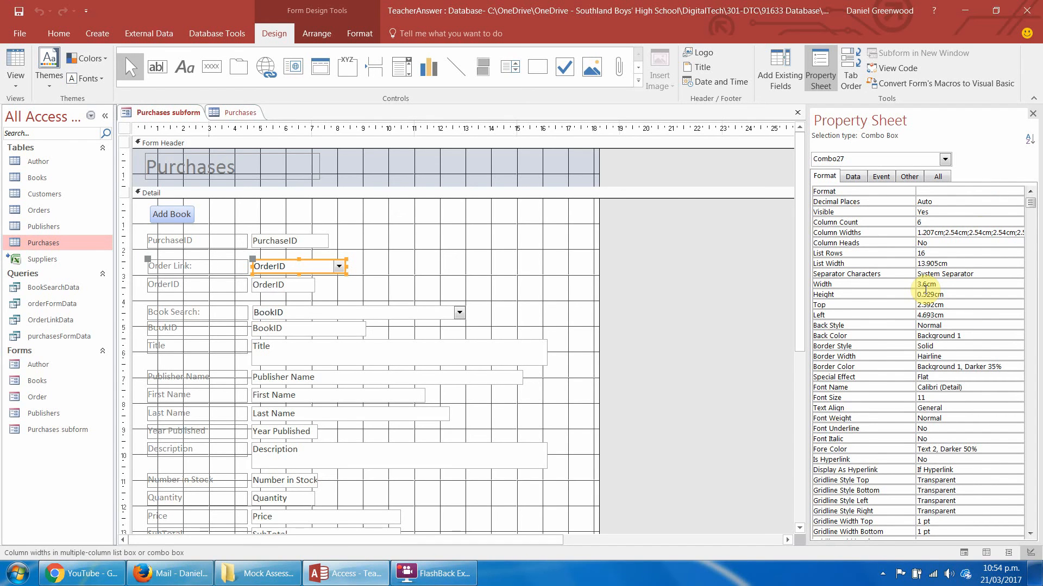
key("BackSpace")
key("BackSpace")
key("BackSpace")
key("BackSpace")
key("BackSpace")
type("0")
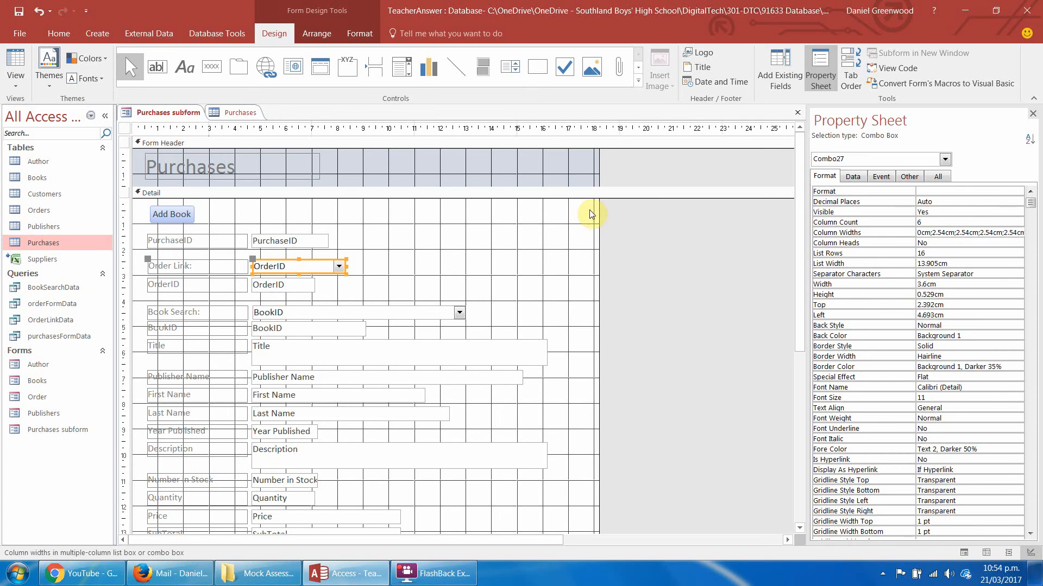
left_click(874, 276)
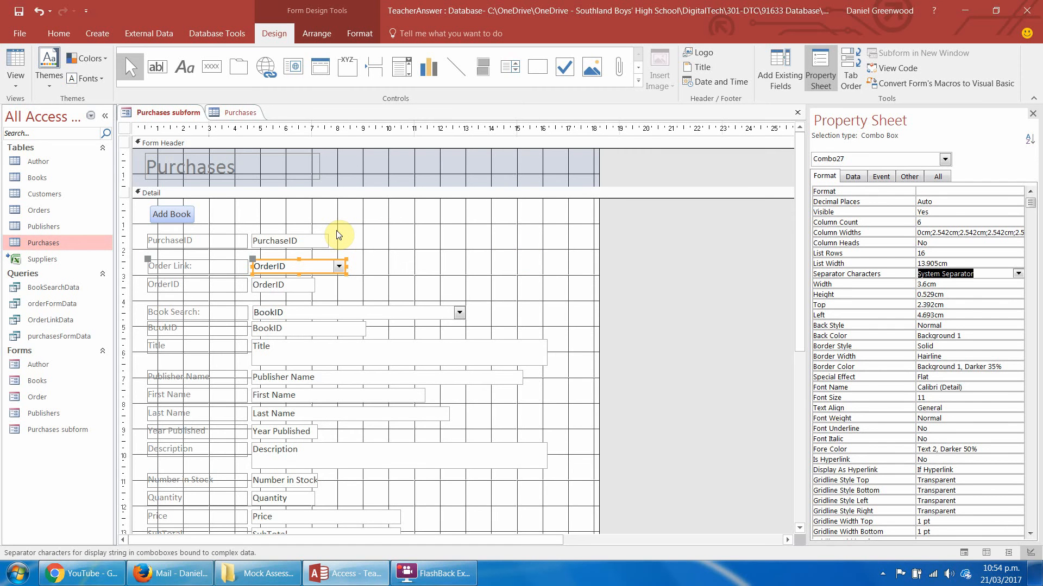
Return to Form View, go to the second purchase record and use Back to Order to open the Order form.
left_click(16, 83)
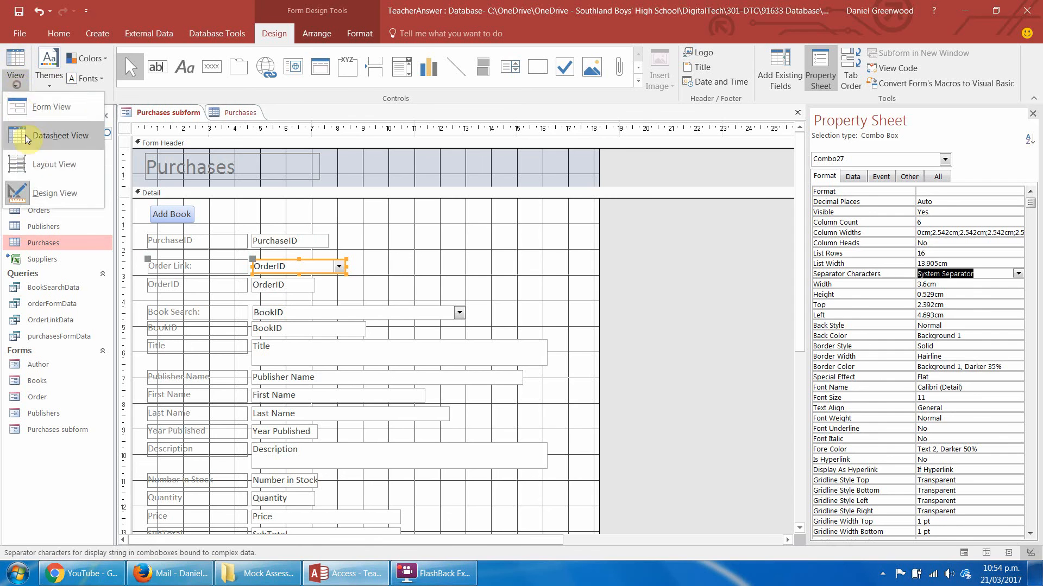
left_click(31, 108)
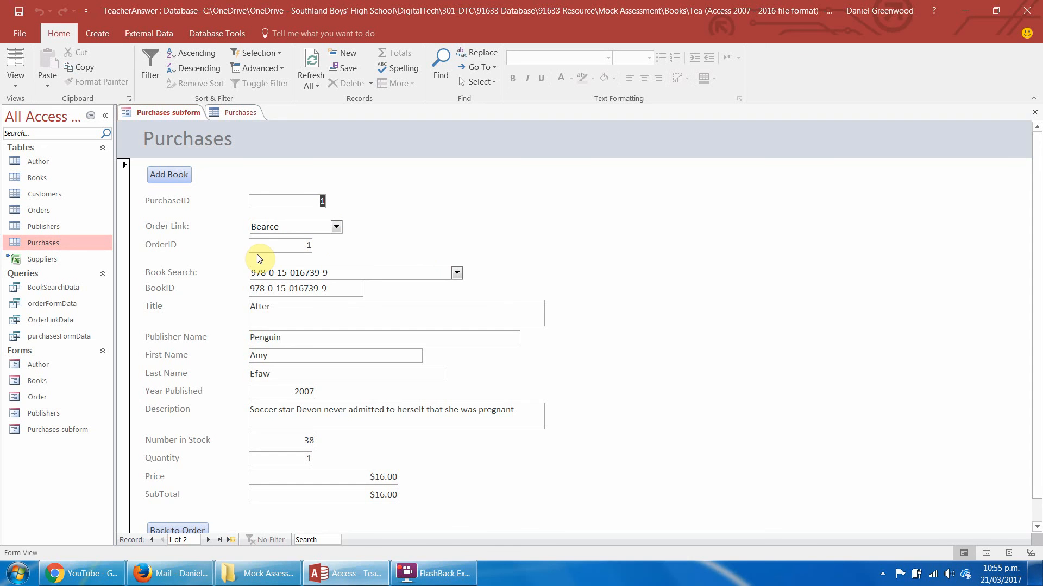
left_click_drag(1037, 202, 1037, 292)
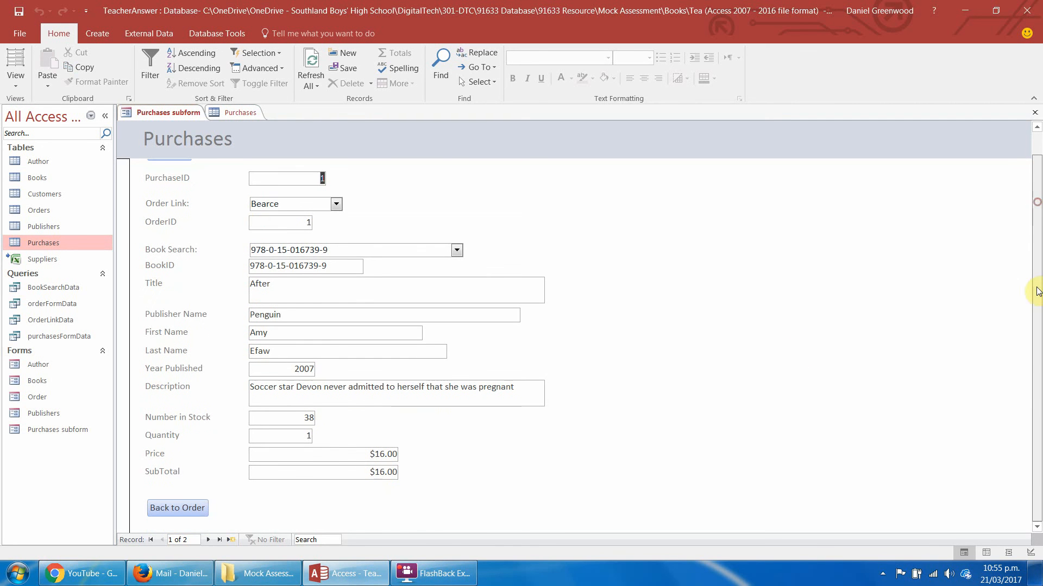
left_click(208, 540)
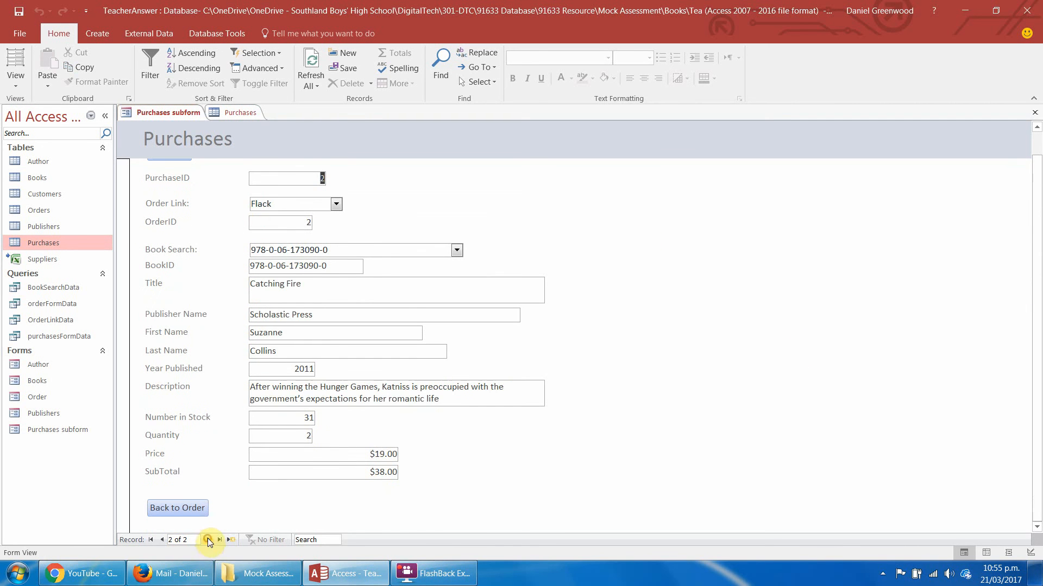
left_click(179, 510)
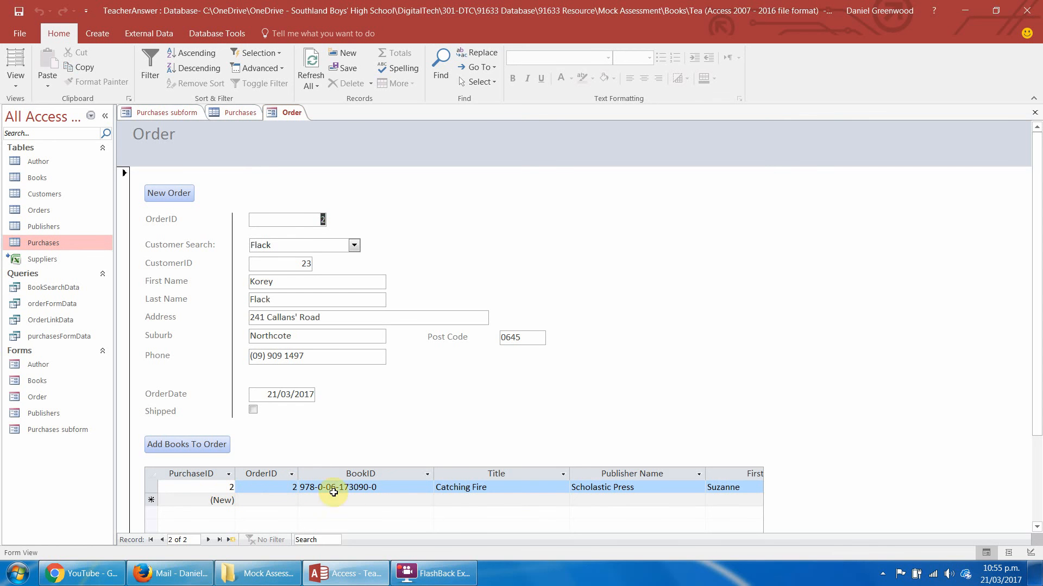
Fit the BookID, OrderID and PurchaseID columns of the purchases datasheet to their contents.
double_click(434, 474)
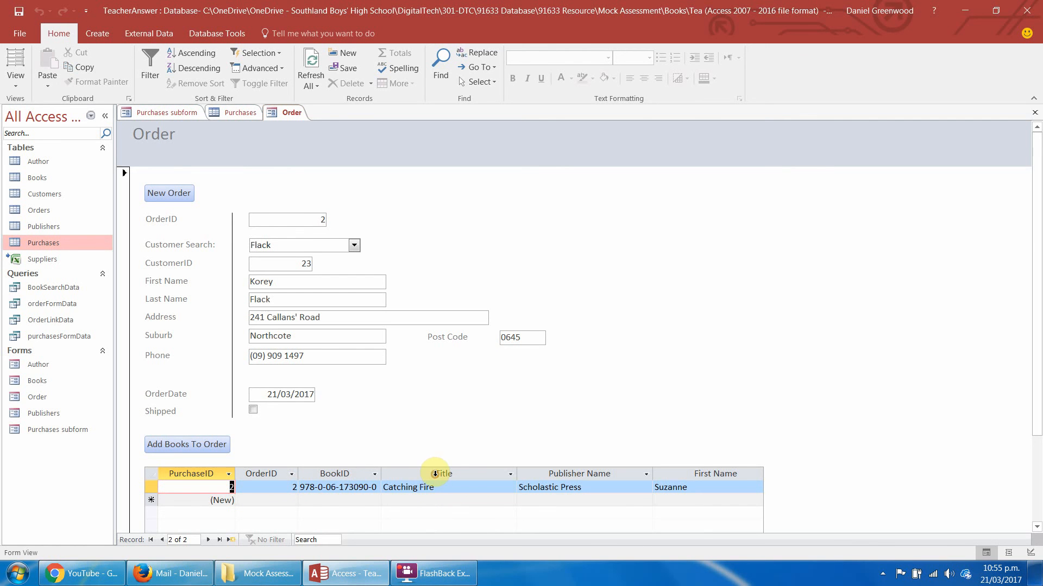
double_click(299, 474)
double_click(235, 473)
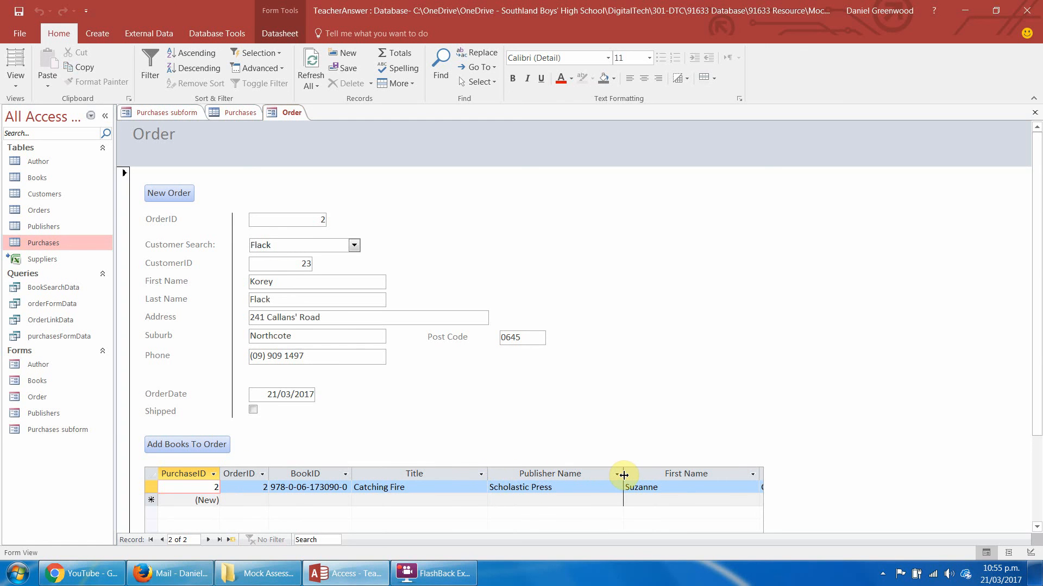
Hide the Publisher Name column by collapsing its width, and fit the First Name, Last Name and Year Published columns to their contents.
left_click_drag(624, 475, 488, 486)
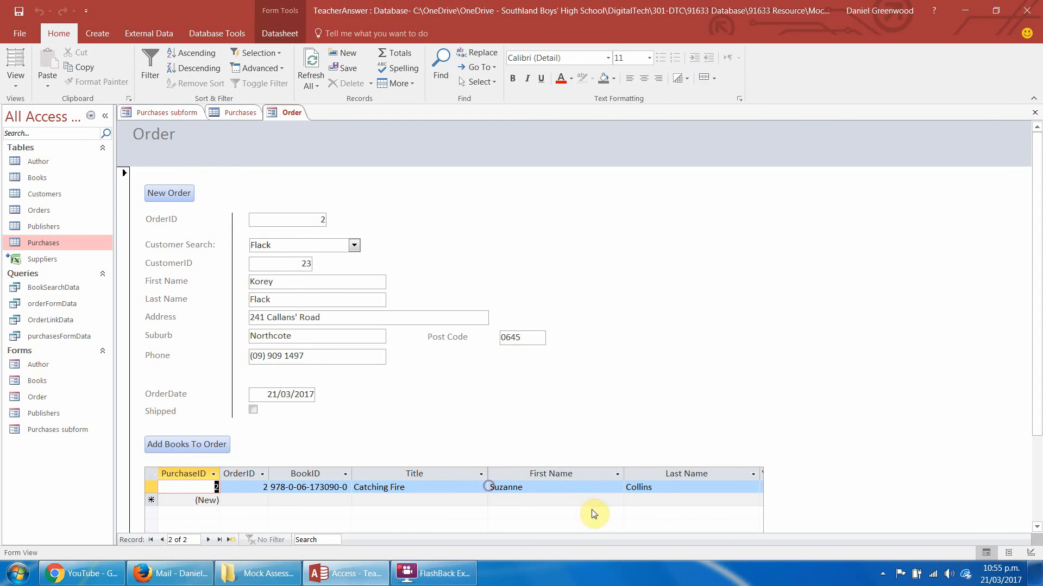
double_click(623, 470)
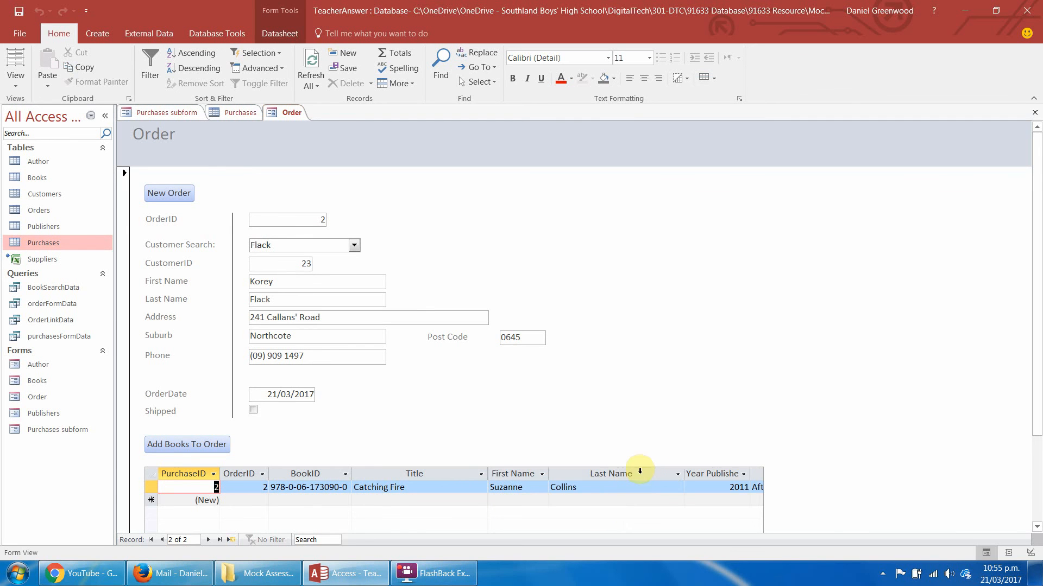
double_click(686, 473)
double_click(675, 473)
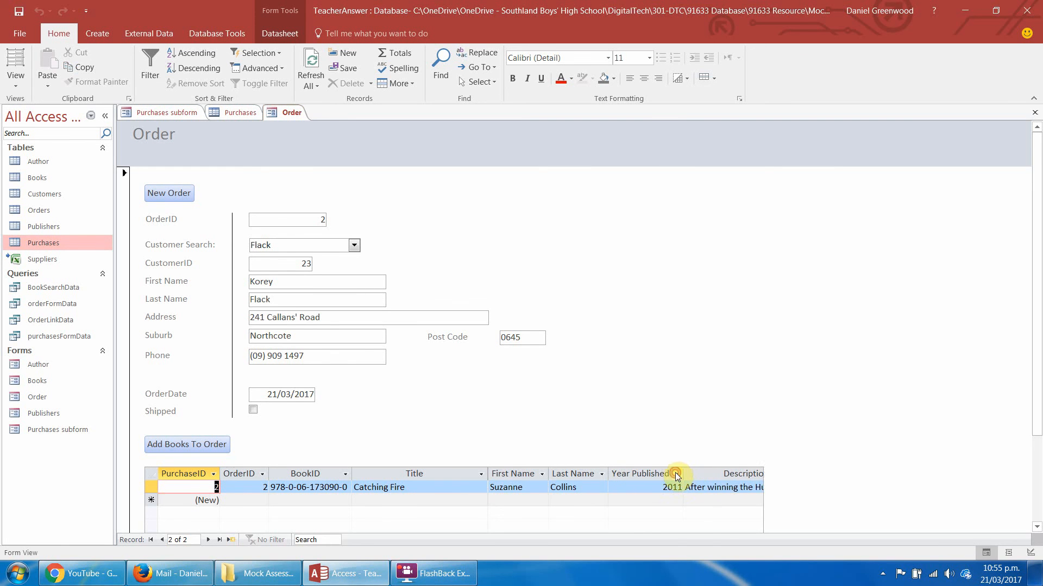
Switch the Order form to Layout View, close the property sheet and widen the purchases subform to show more columns.
left_click(725, 472)
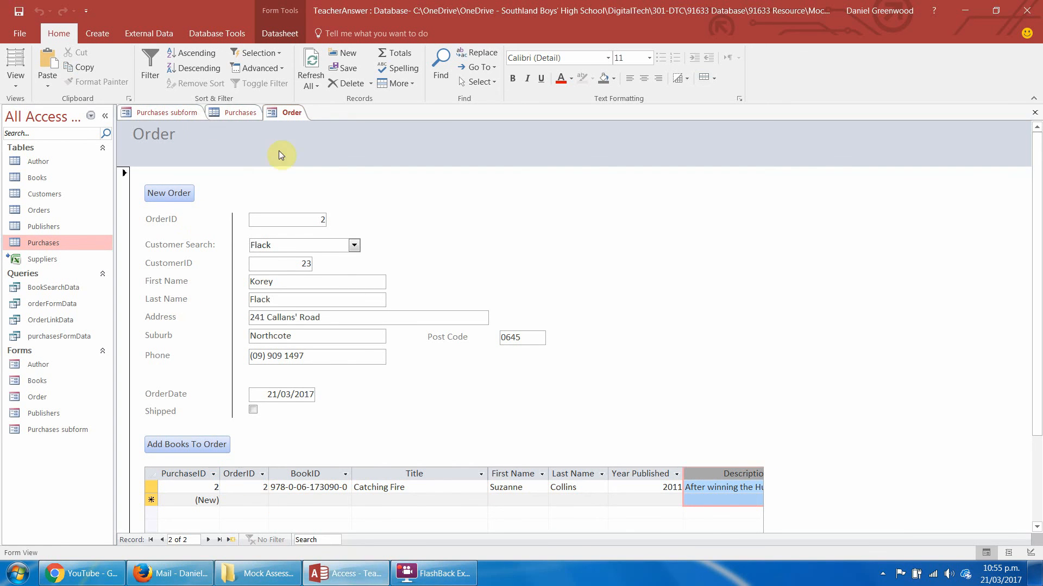
left_click(16, 64)
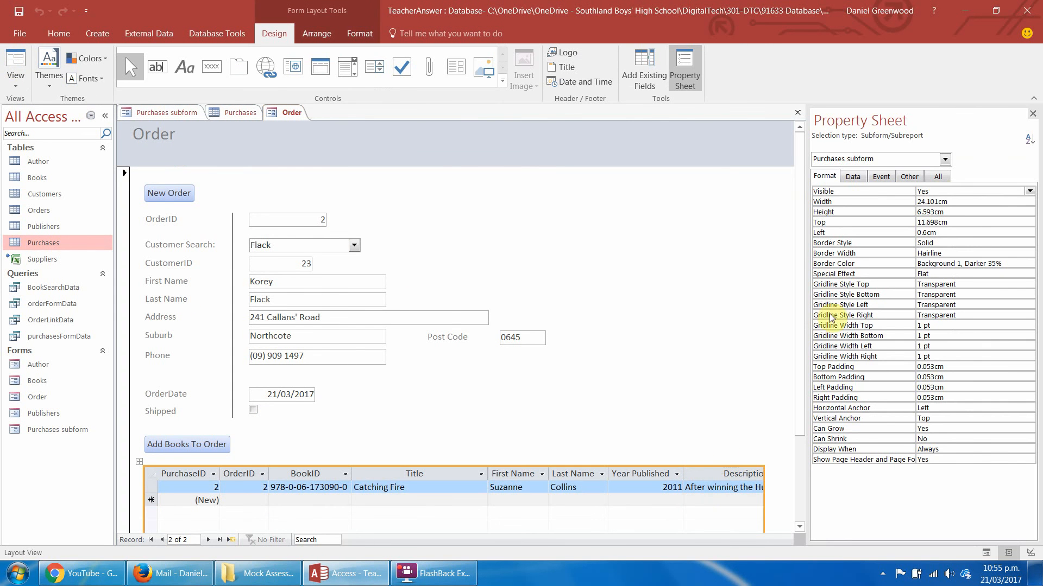
left_click(1032, 113)
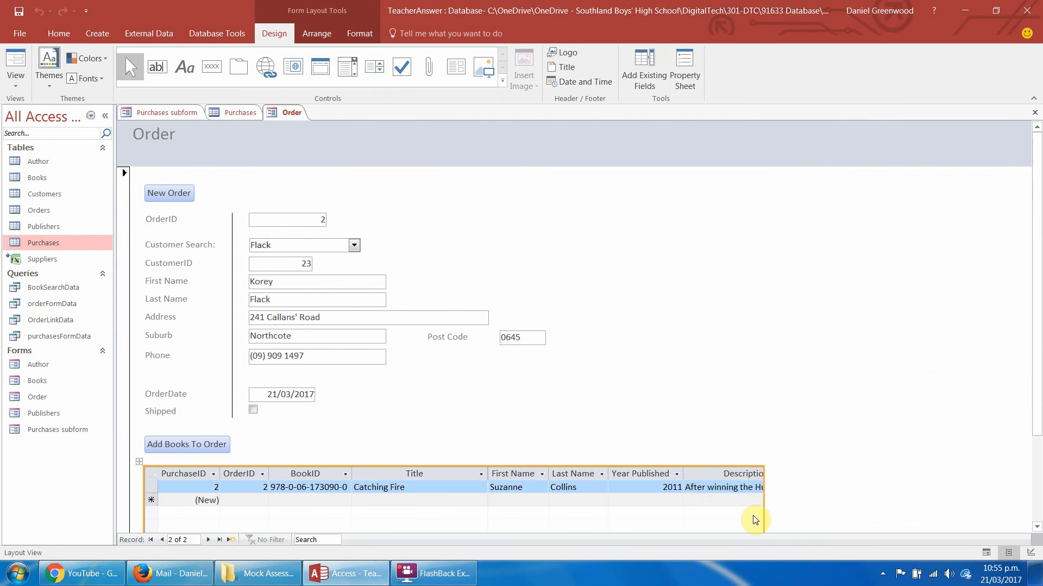
left_click_drag(764, 512, 969, 502)
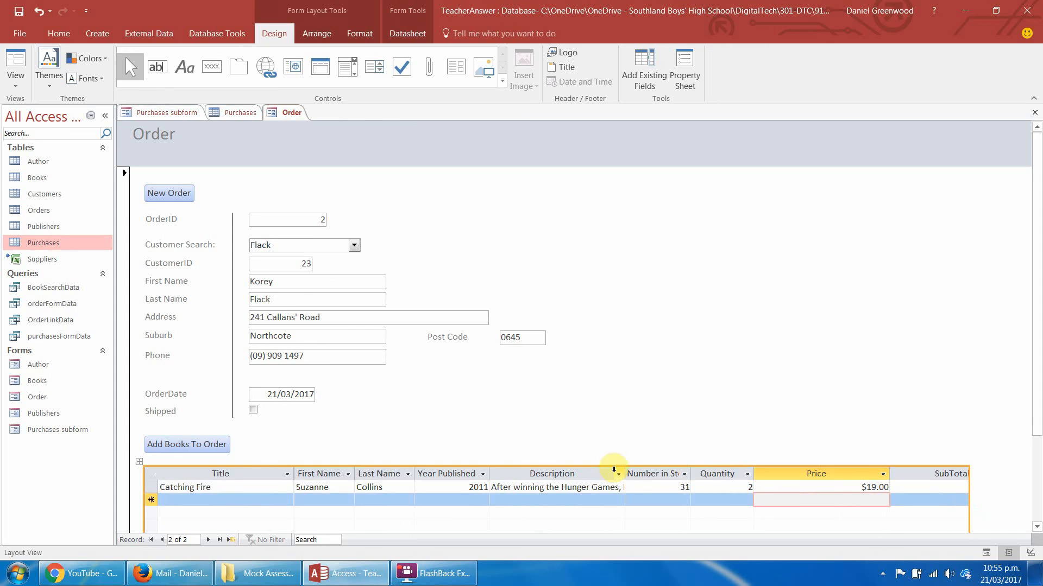
Collapse the Description column to hide it, and fit Number in Stock, Quantity, Price and SubTotal to their contents.
left_click_drag(625, 475, 489, 480)
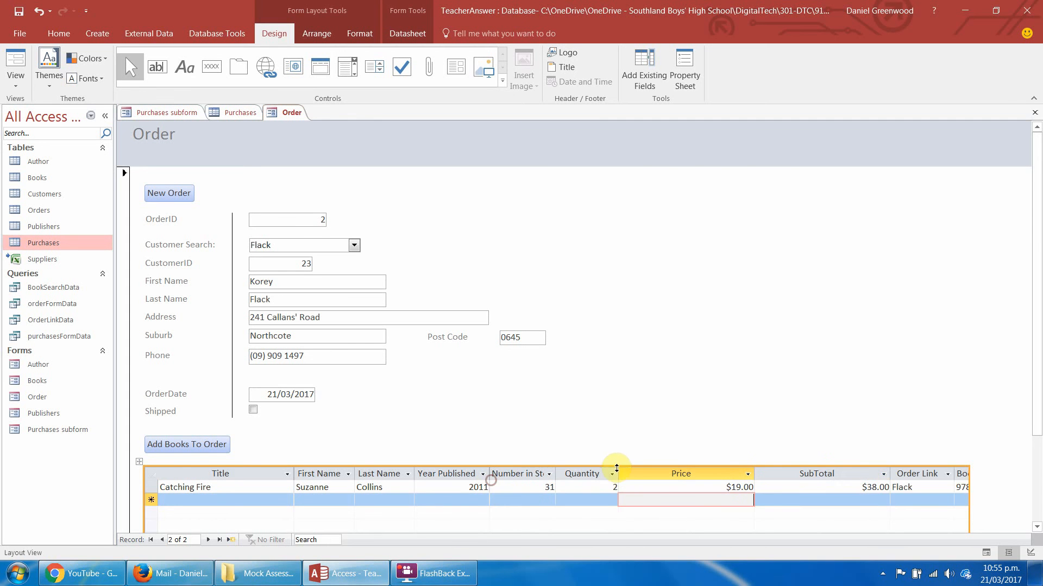
left_click_drag(557, 472, 623, 472)
left_click(633, 473)
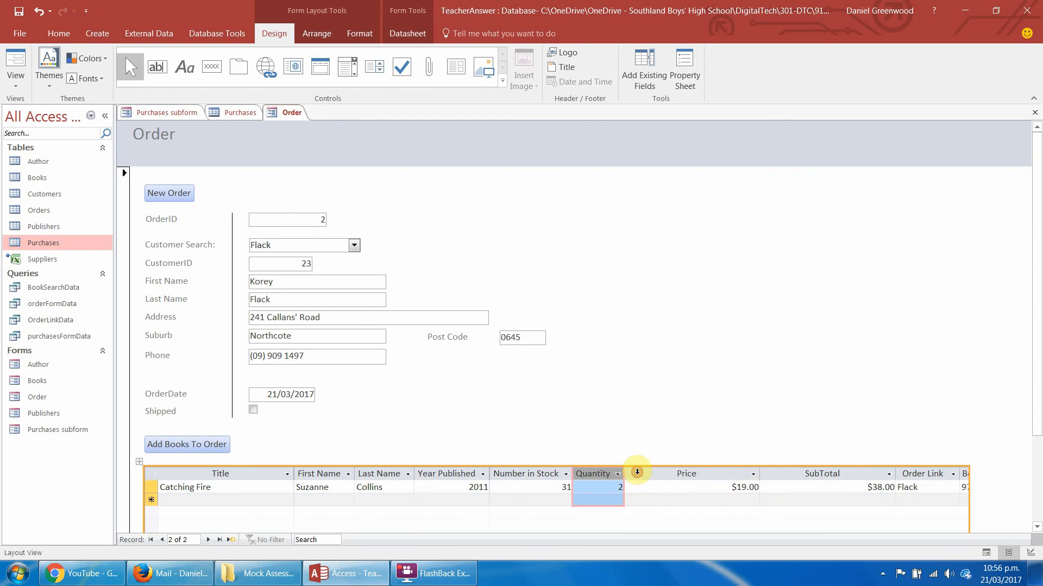
left_click(756, 475)
left_click(758, 476)
double_click(759, 474)
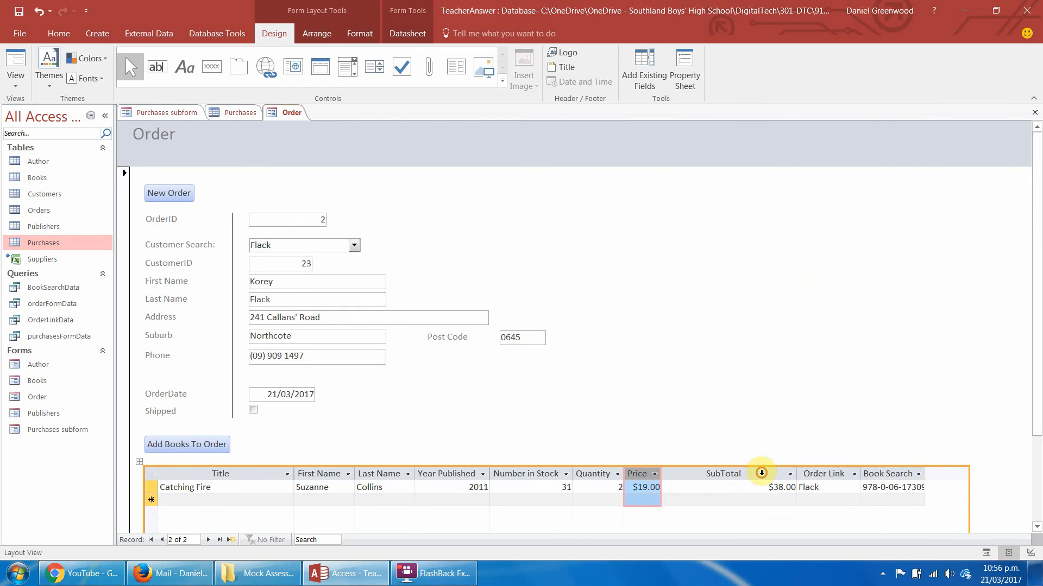
double_click(797, 473)
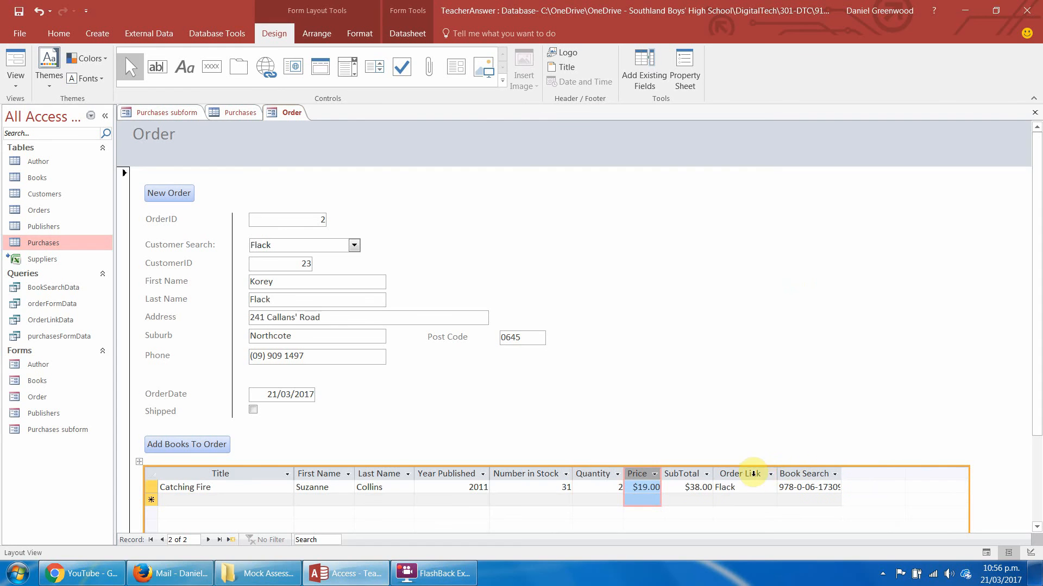
Collapse the Order Link and Book Search columns to hide them, and narrow the subform to end at the SubTotal column.
left_click_drag(776, 470, 714, 472)
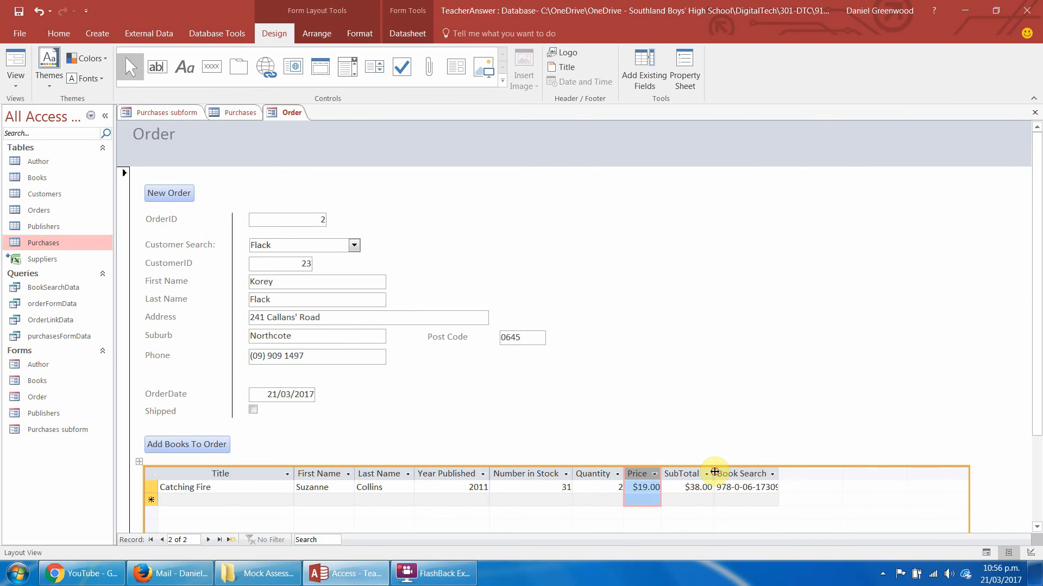
left_click_drag(778, 472, 715, 473)
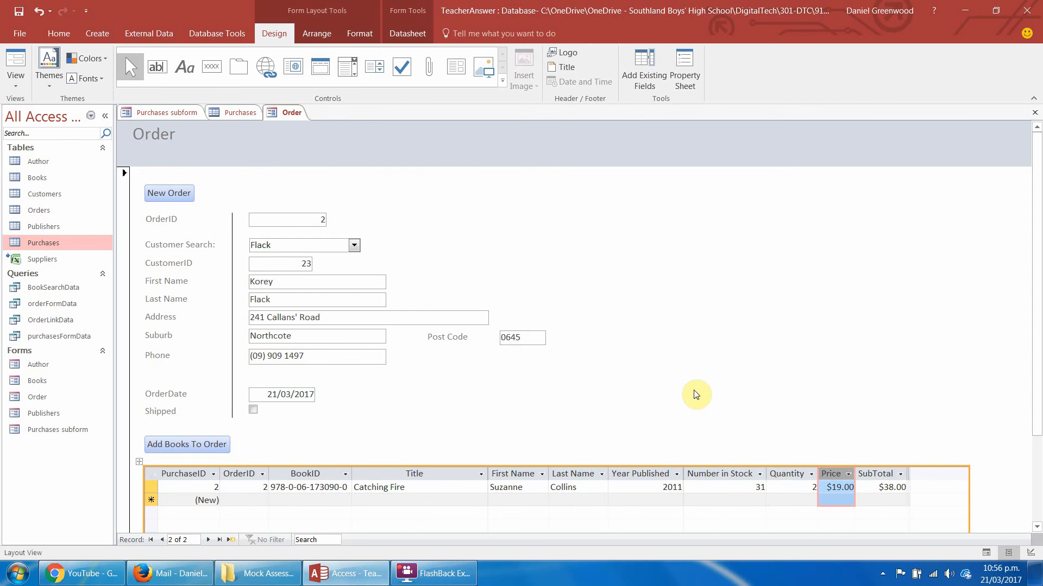
left_click_drag(967, 488, 910, 489)
left_click(943, 380)
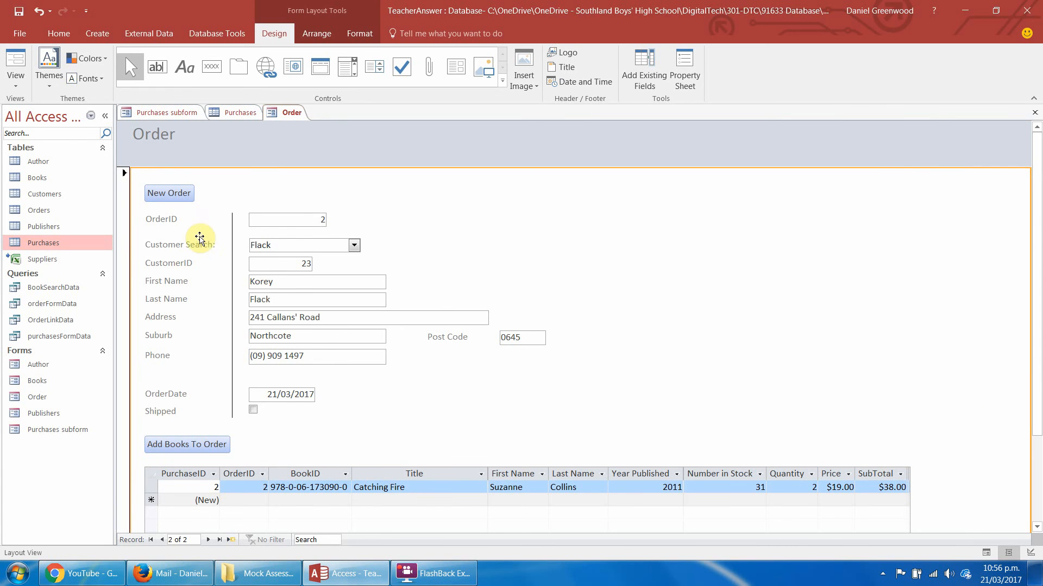
In Form View, start a new order for the seventh customer in the search list and set OrderDate to 21/03/2017.
left_click(11, 62)
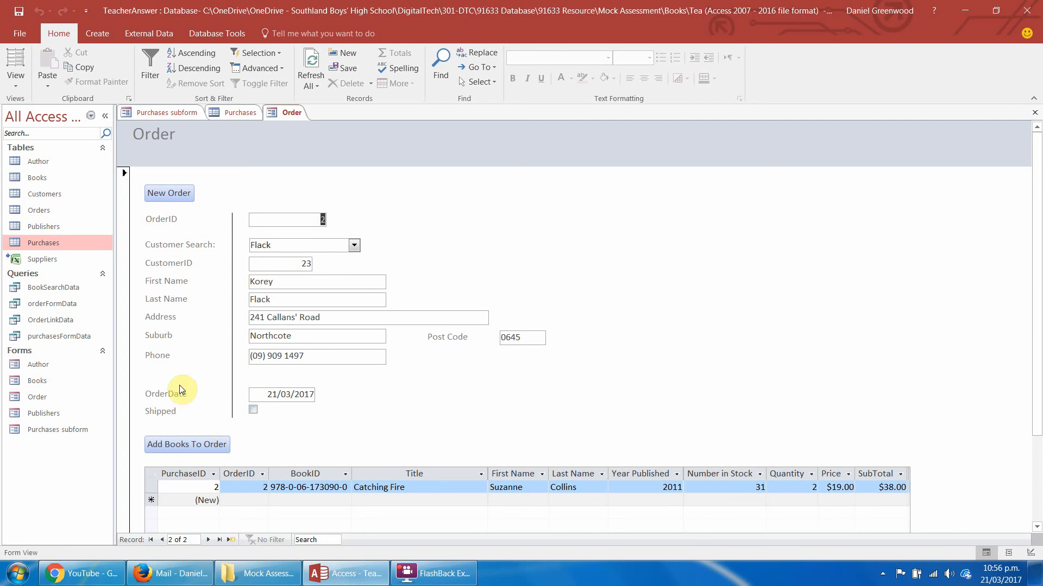
left_click(175, 195)
left_click(353, 246)
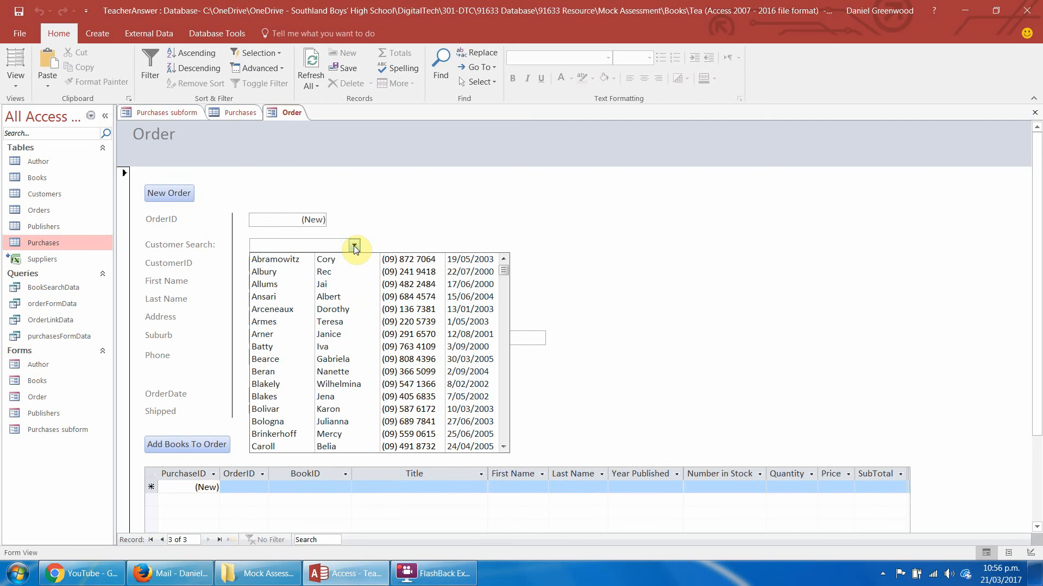
left_click(345, 334)
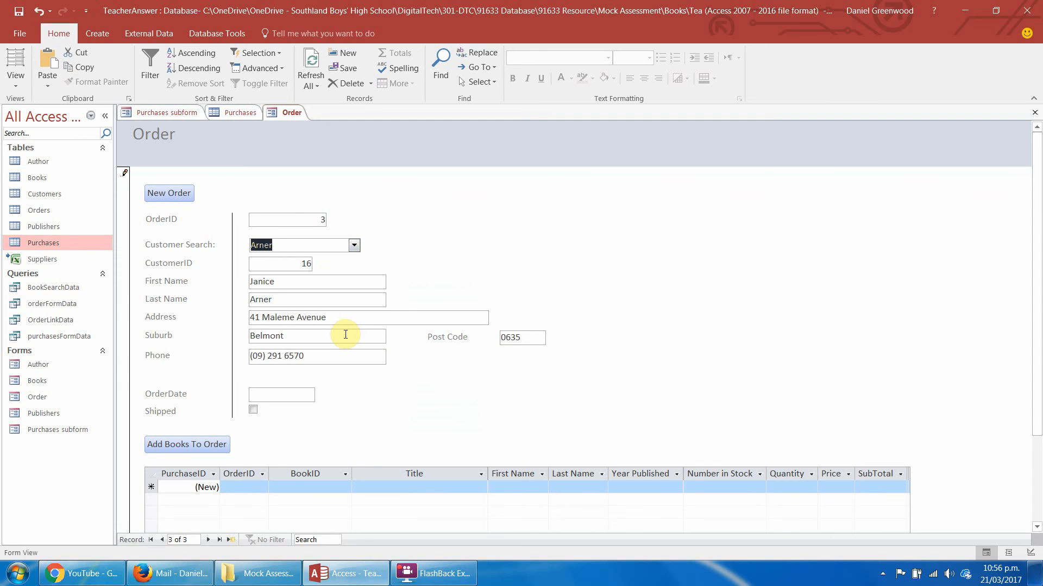
left_click(262, 394)
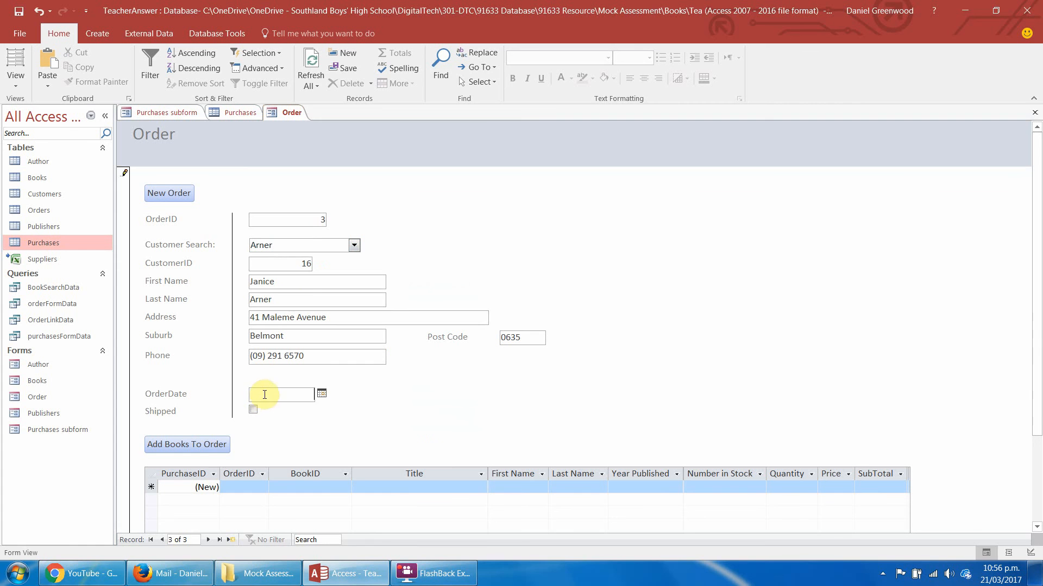
left_click(322, 393)
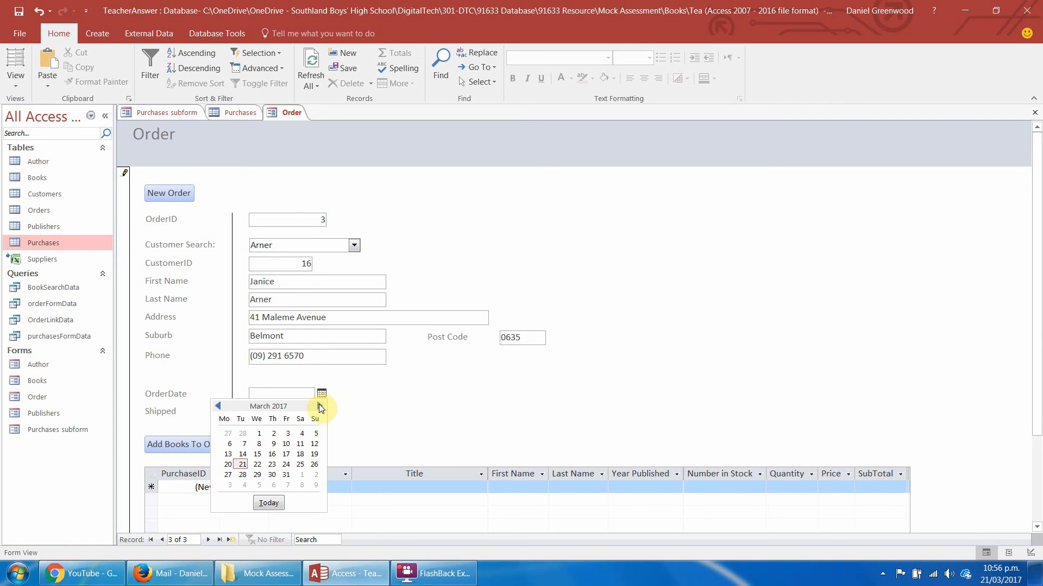
left_click(242, 466)
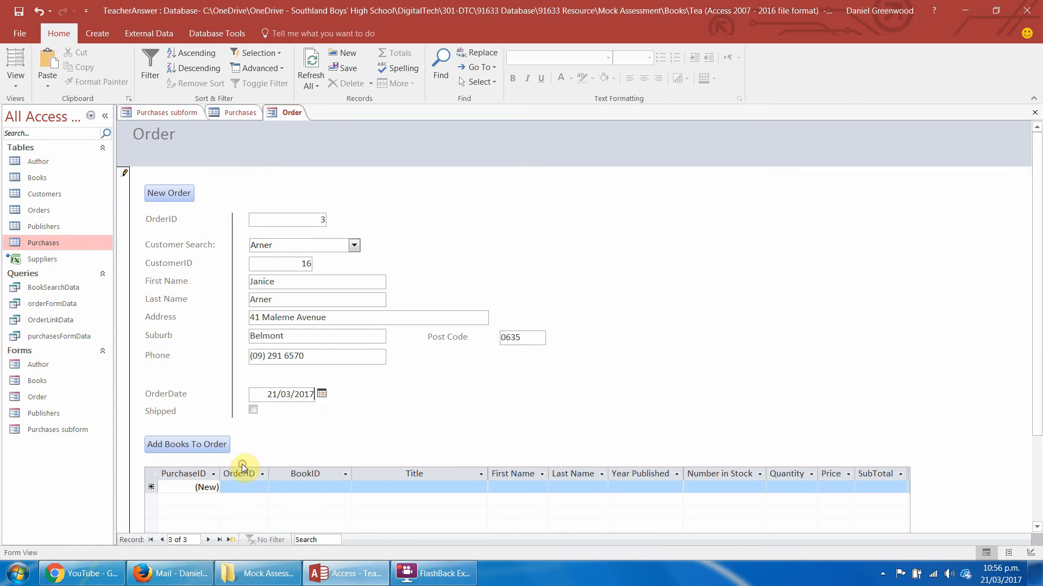
Use Add Books To Order to open a new purchase, and check which orders the Order Link list offers.
left_click(213, 445)
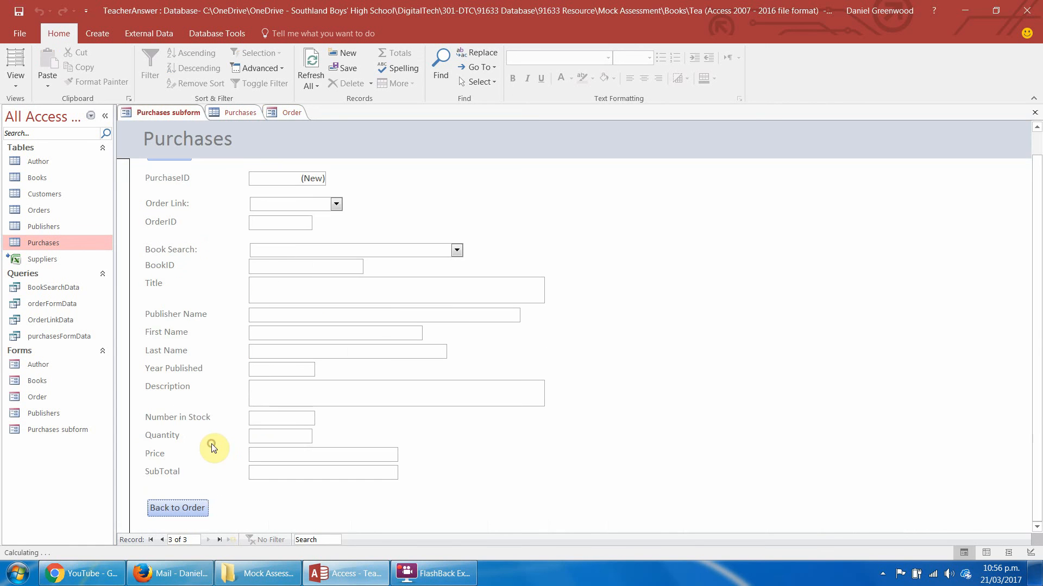
left_click(337, 205)
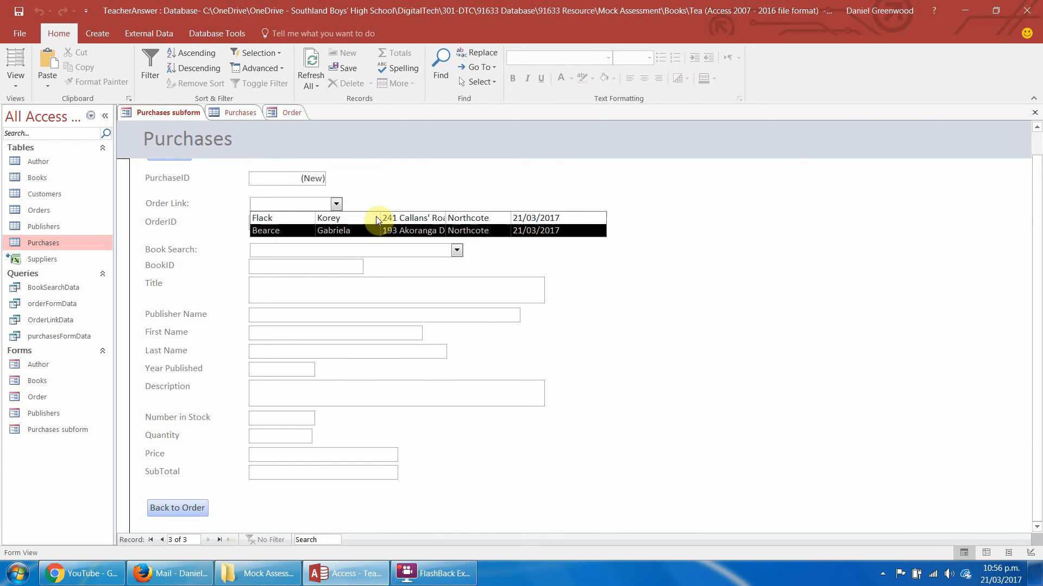
left_click(364, 190)
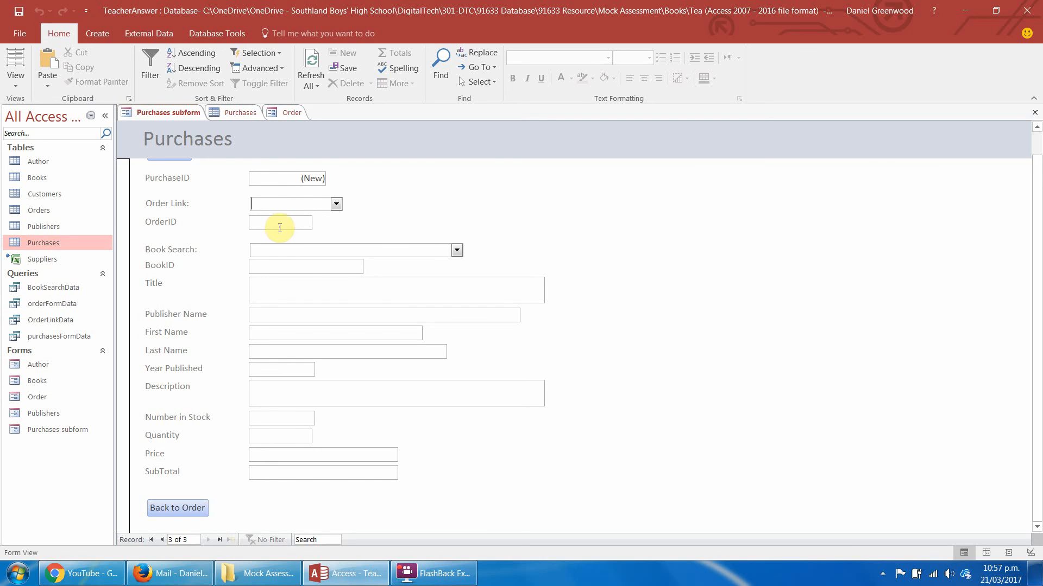
Return to the Order form and open it in Design View, saving the changes to the Order and Purchases subform forms.
left_click(285, 114)
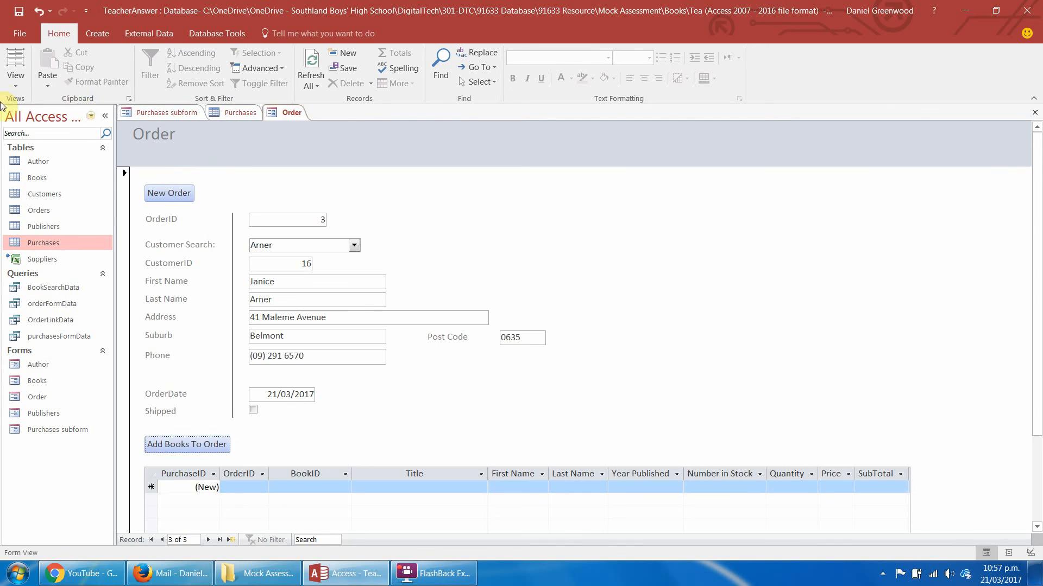
left_click(13, 89)
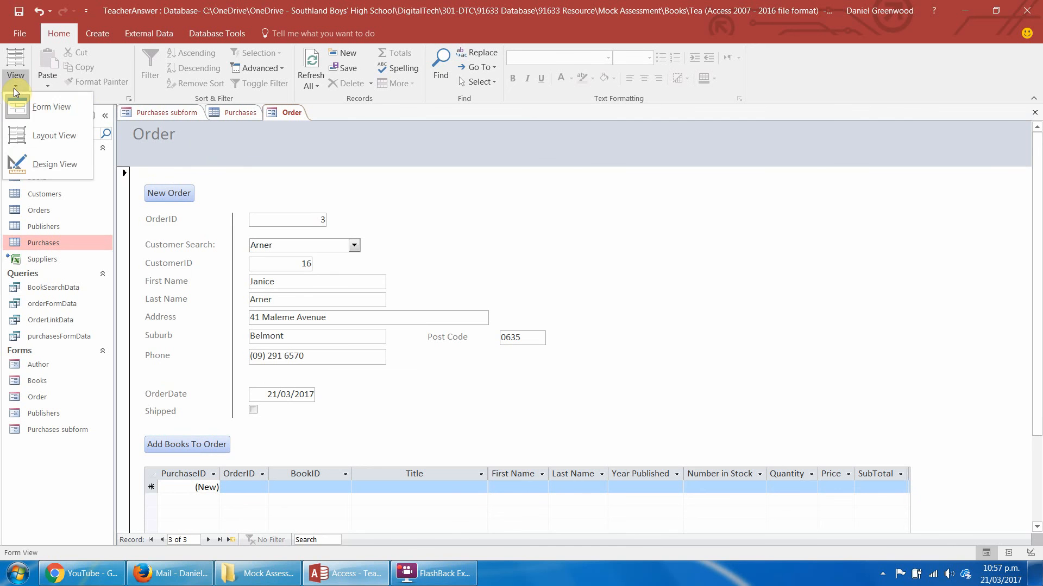
left_click(34, 168)
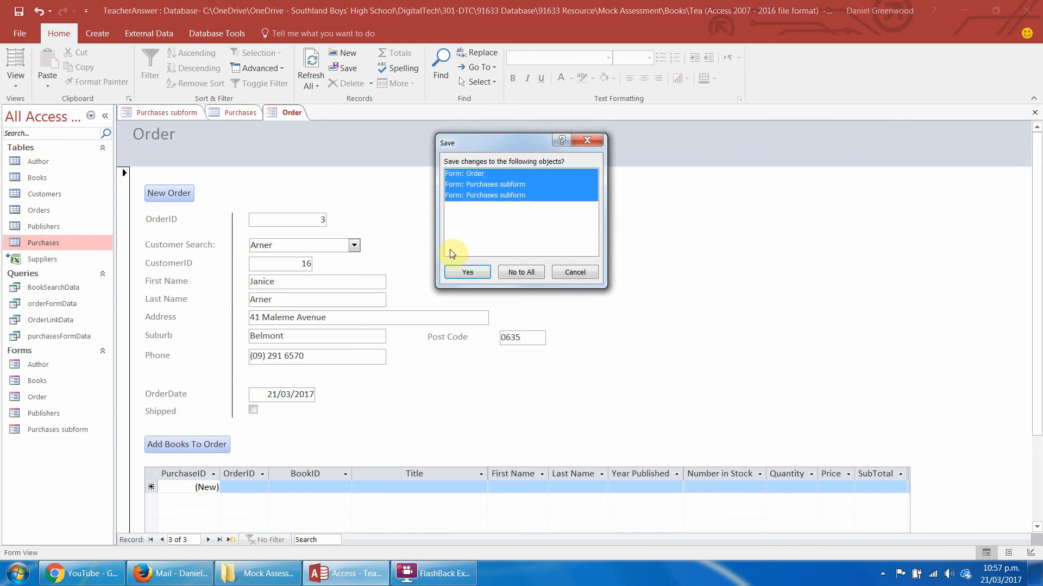
left_click(462, 271)
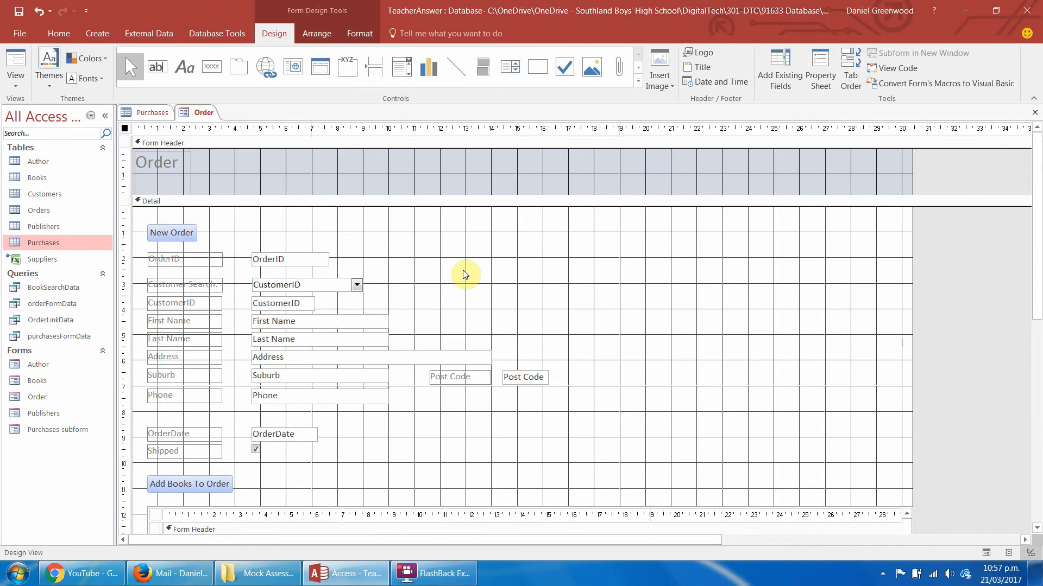
Open the Add Books To Order button's On Click macro, look through the available actions, and close it without adding one.
left_click(164, 485)
right_click(164, 485)
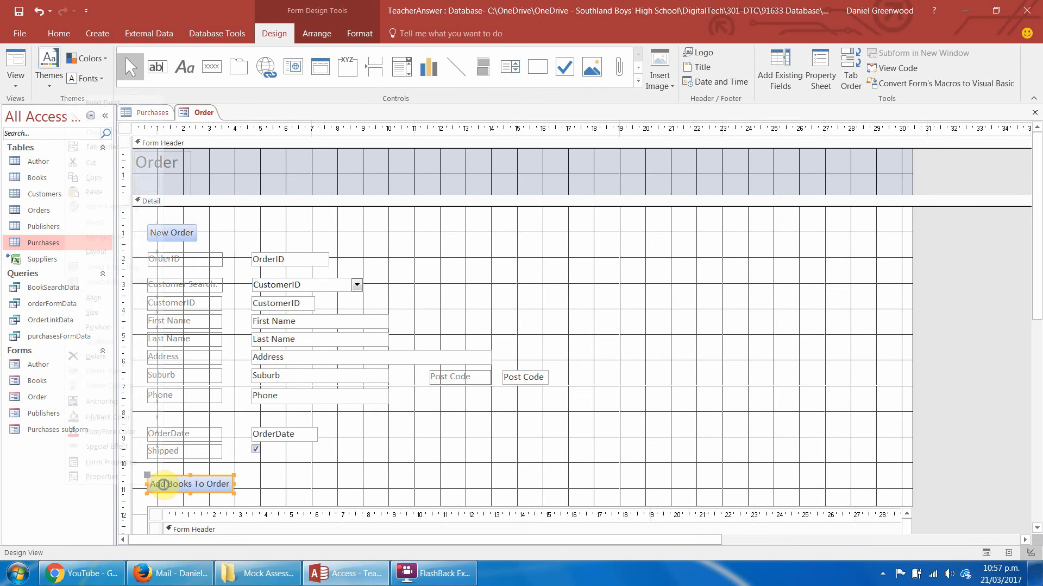
left_click(130, 102)
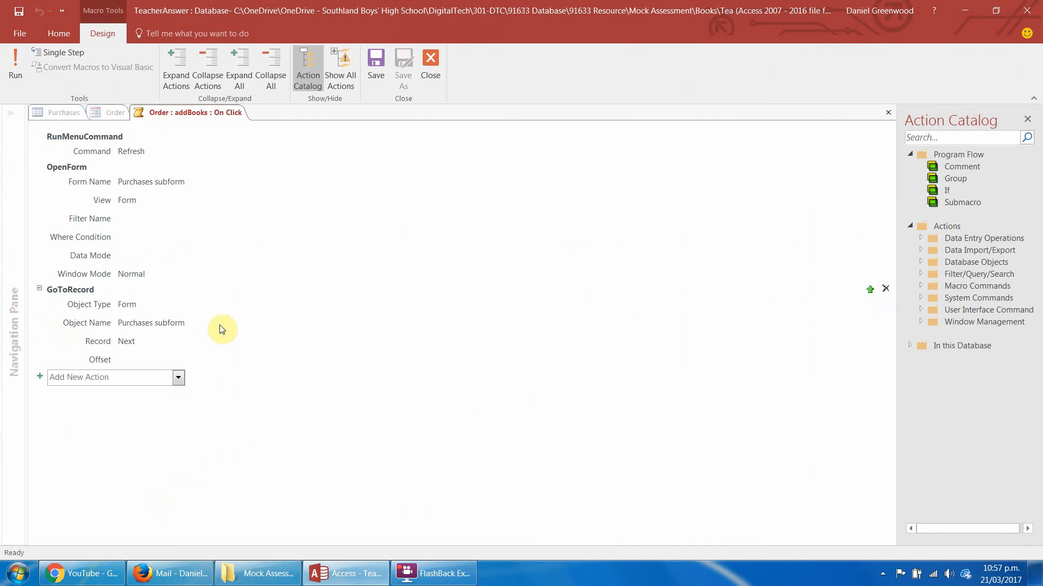
left_click(167, 378)
left_click(178, 379)
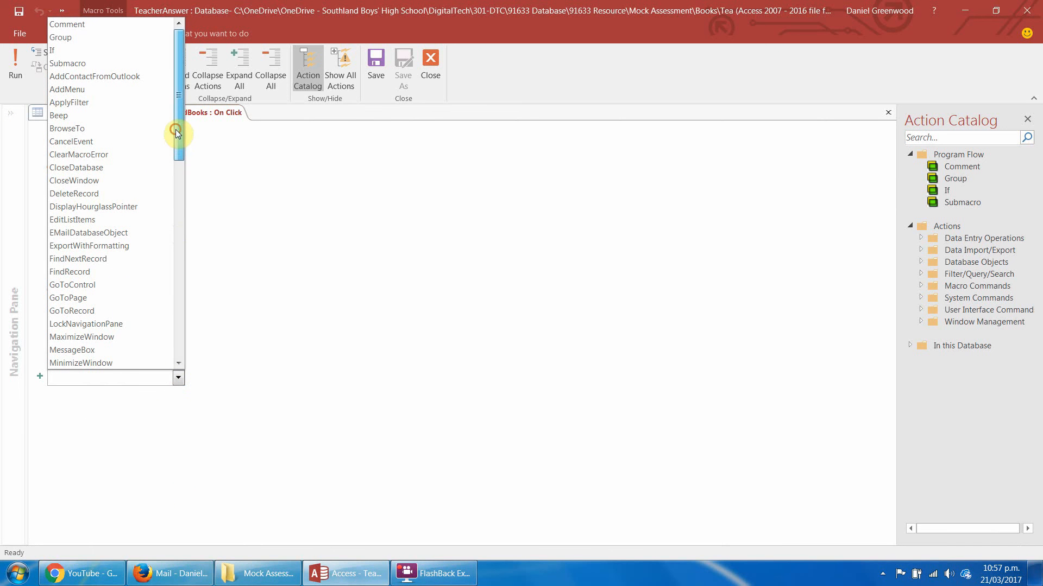
left_click_drag(175, 129, 184, 259)
mouse_move(184, 266)
left_mouse_down()
mouse_move(185, 335)
mouse_move(181, 245)
left_mouse_up()
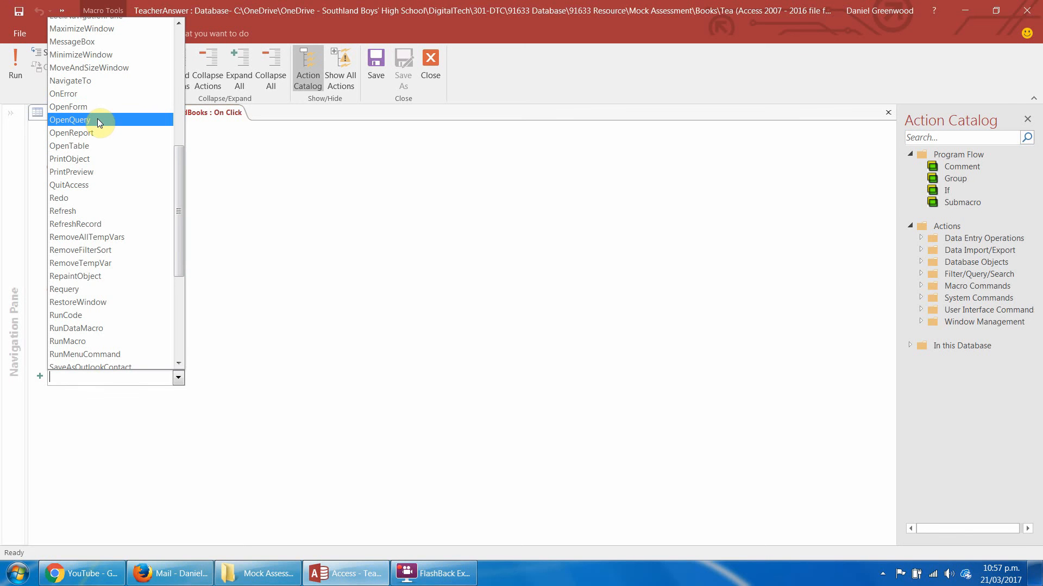
left_click(306, 137)
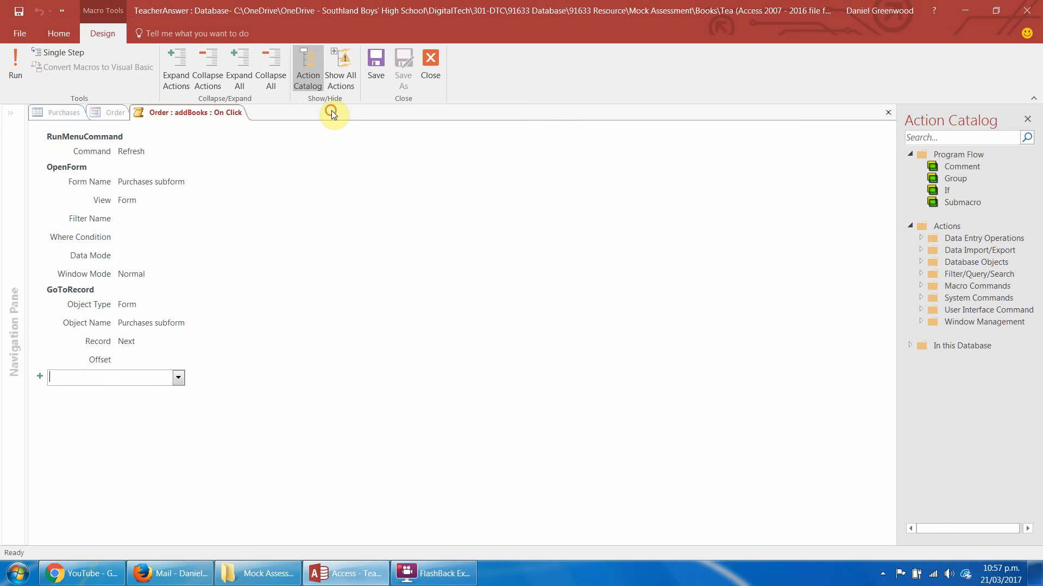
left_click(113, 117)
left_click(430, 60)
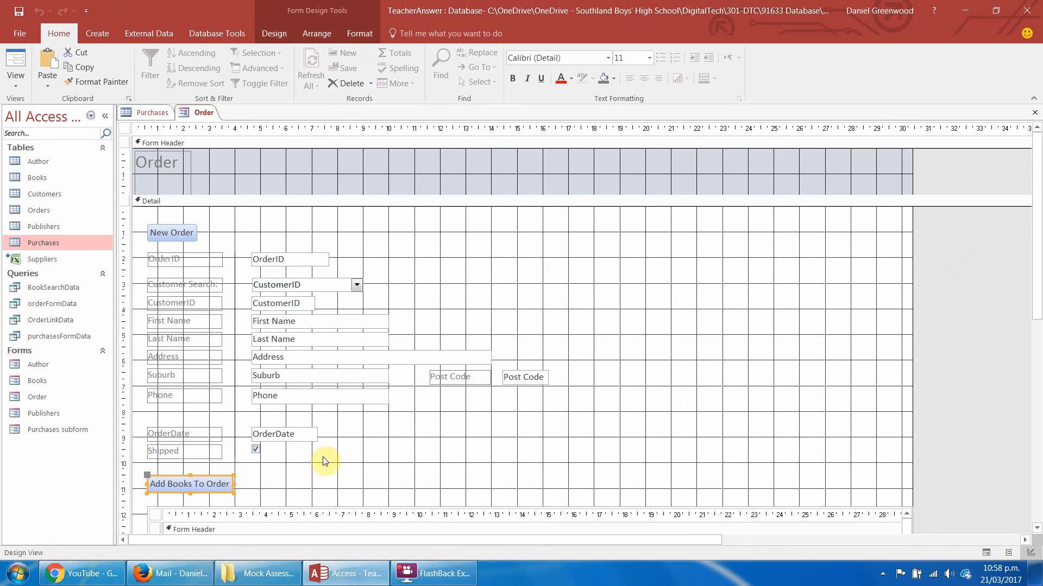
Draw a command button beside Add Books To Order on the Order form and assign it the Miscellaneous action Run Query.
left_click(293, 33)
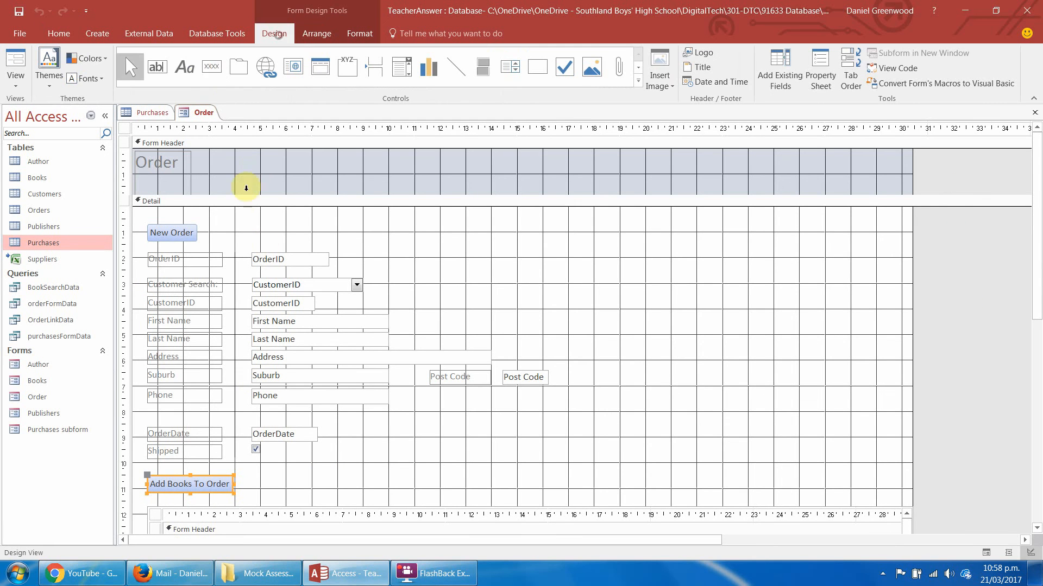
left_click(211, 67)
left_click_drag(276, 470, 376, 492)
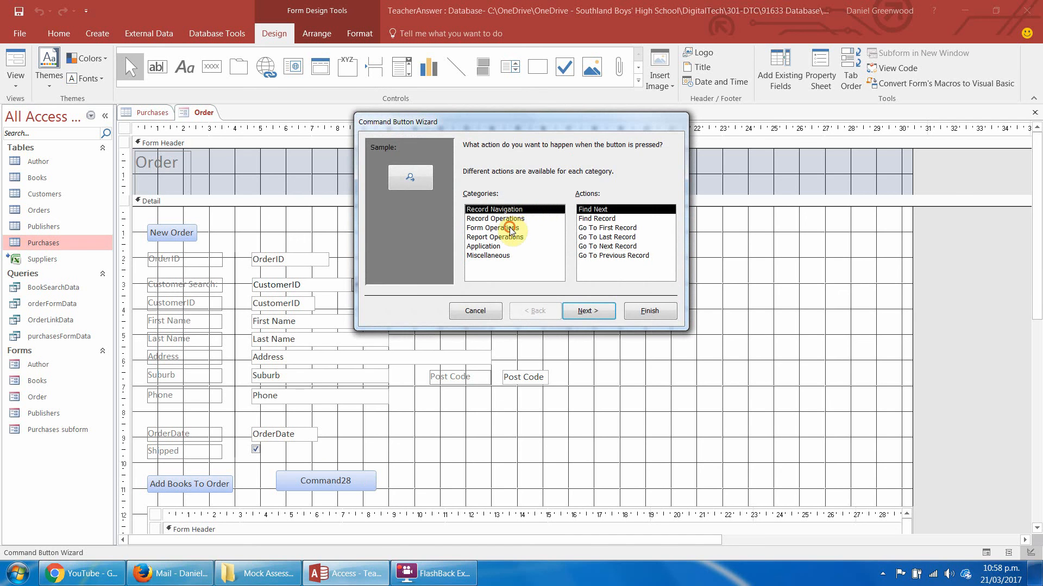
left_click(512, 229)
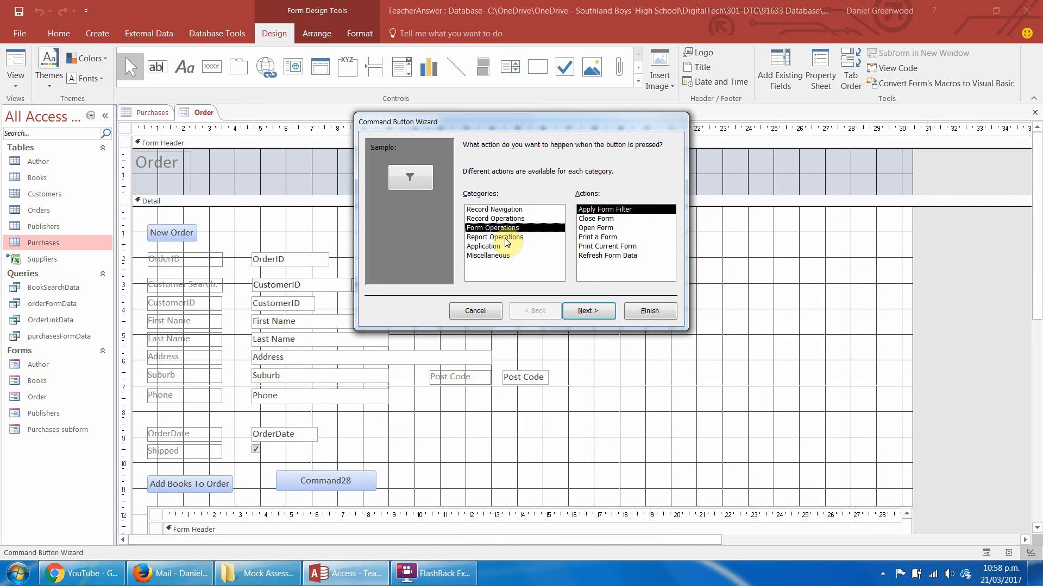
left_click(505, 238)
left_click(500, 246)
left_click(500, 255)
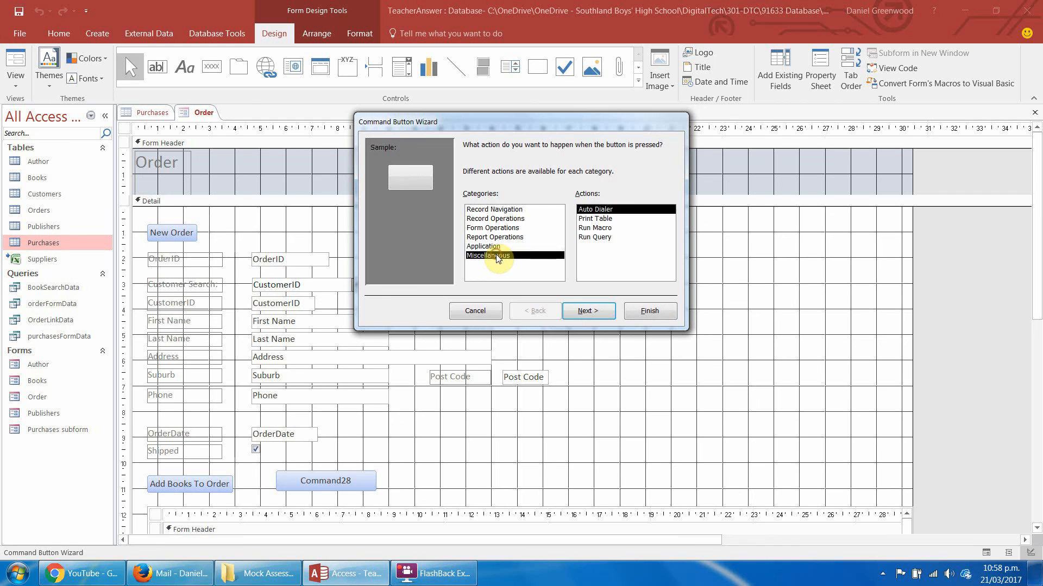
left_click(597, 238)
left_click(585, 313)
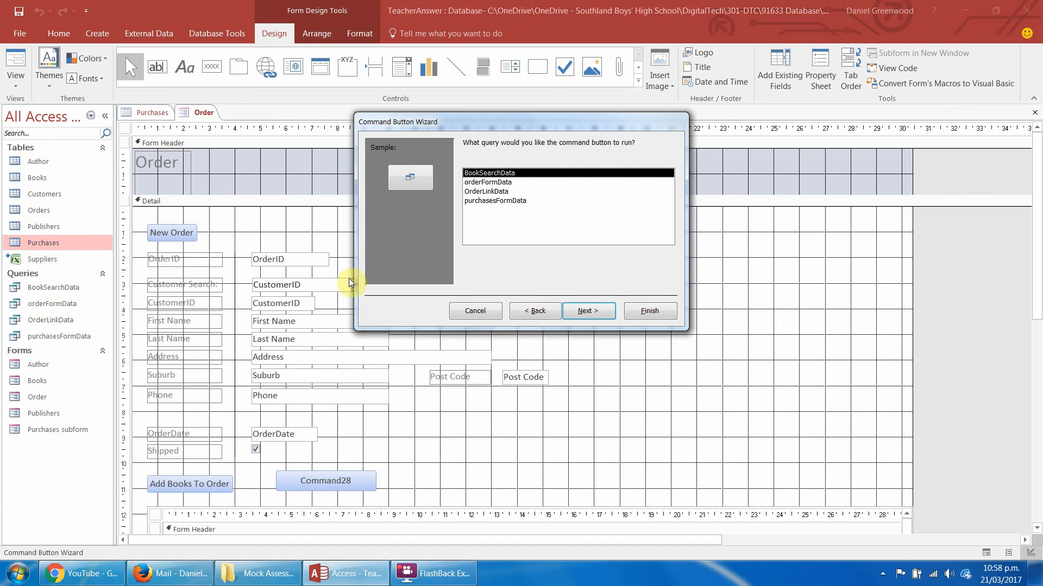
Make the button run the OrderLinkData query, show the text Run Query, and name it runQuery.
double_click(478, 185)
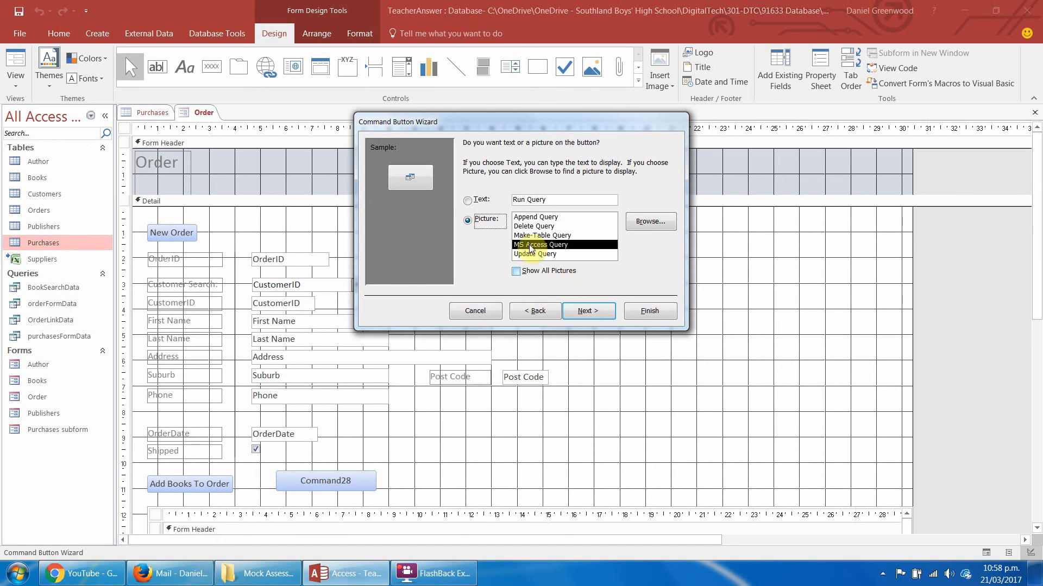
left_click(470, 200)
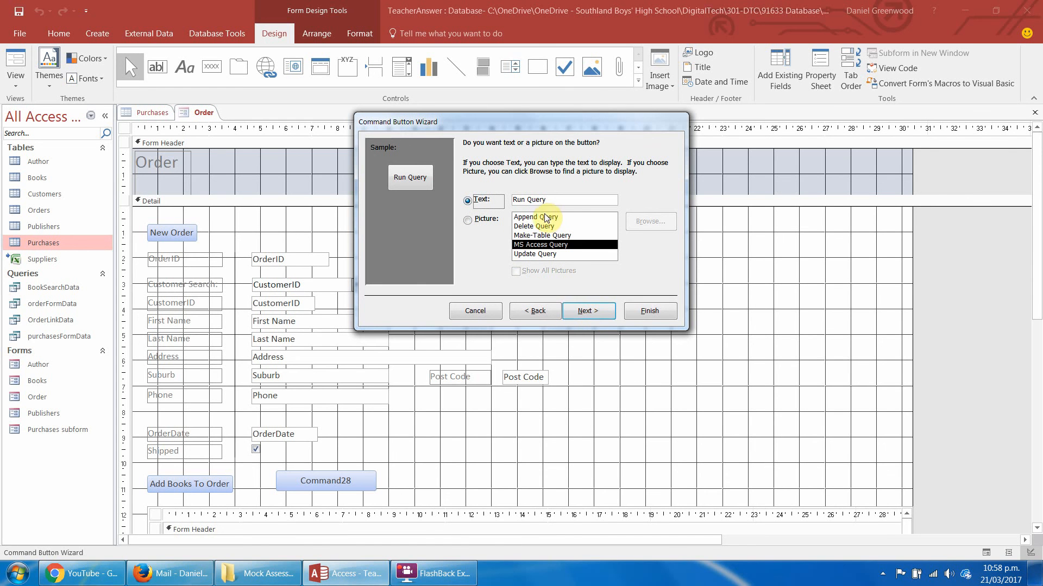
left_click(587, 311)
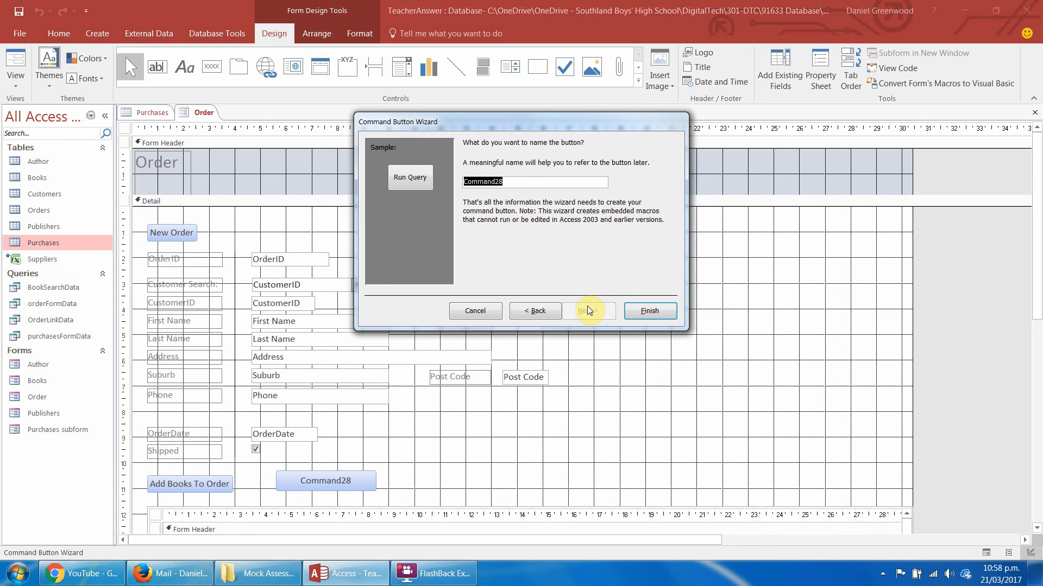
type("runQuery")
key("Return")
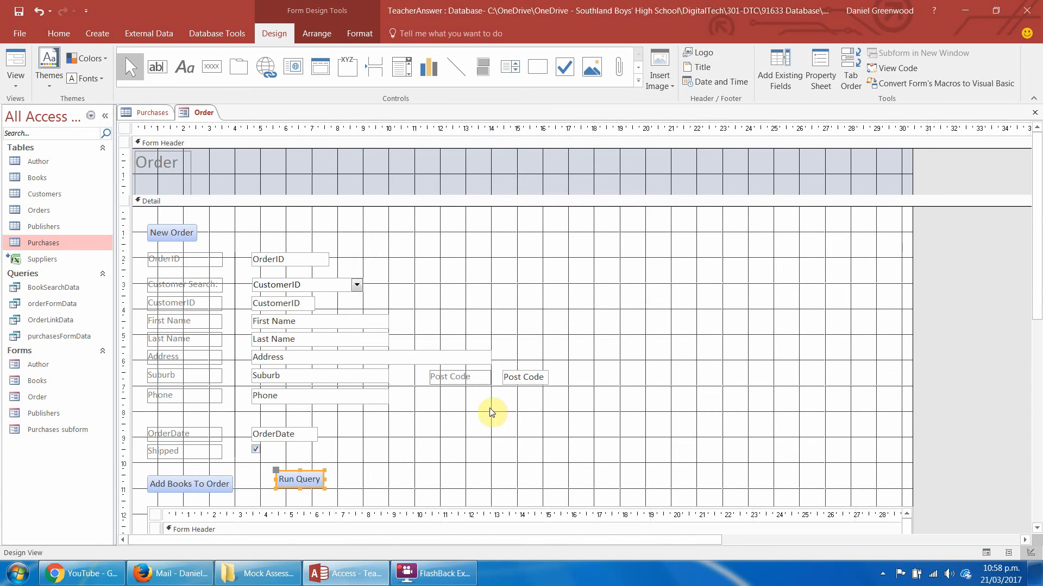
Examine the Run Query button's On Click macro for its action and arguments, and close it.
right_click(311, 484)
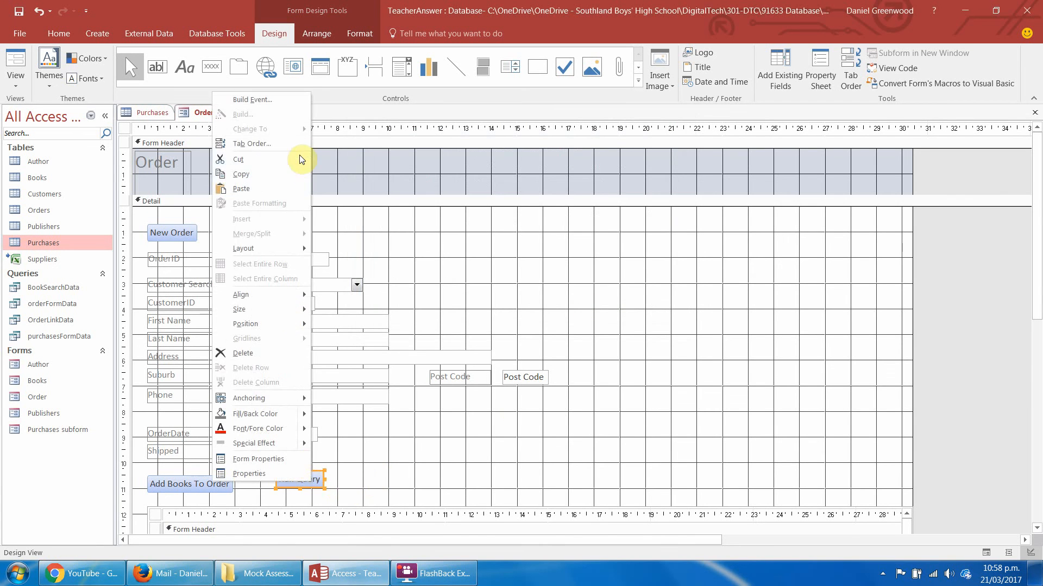
left_click(289, 99)
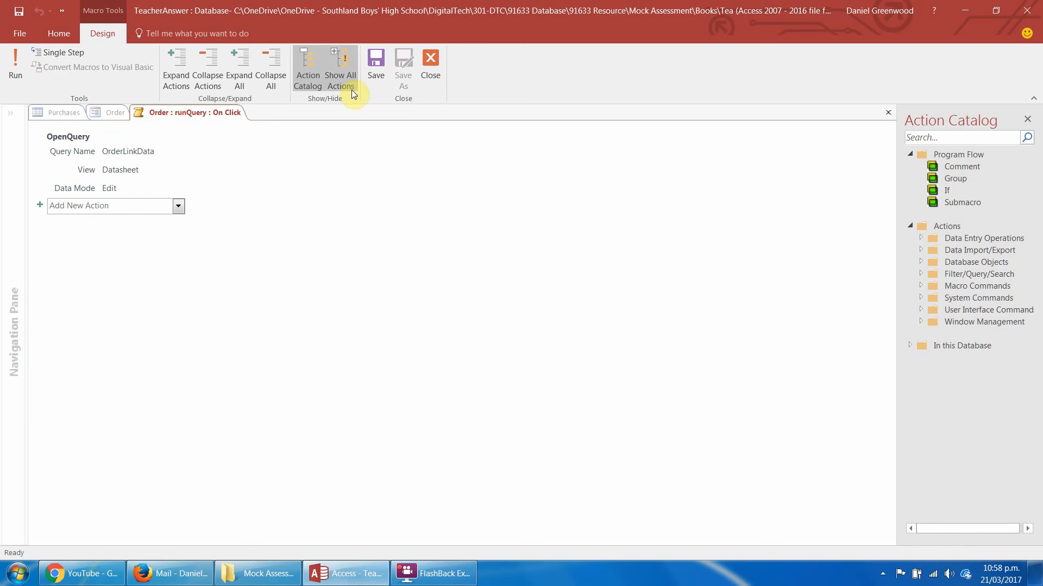
left_click(429, 64)
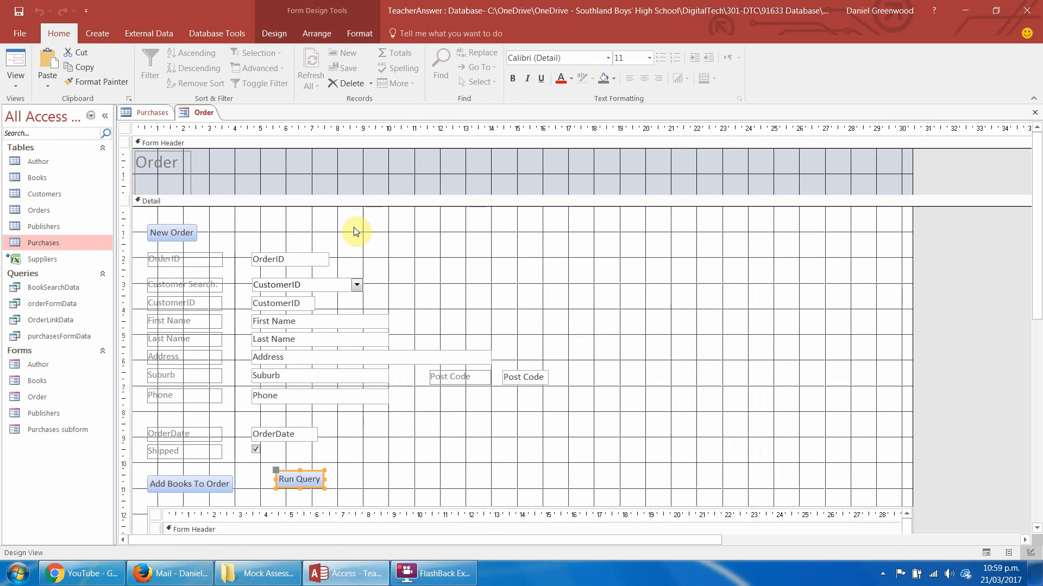
Test the Run Query button in Form View and close the OrderLinkData datasheet it opens.
left_click(25, 76)
left_click(313, 442)
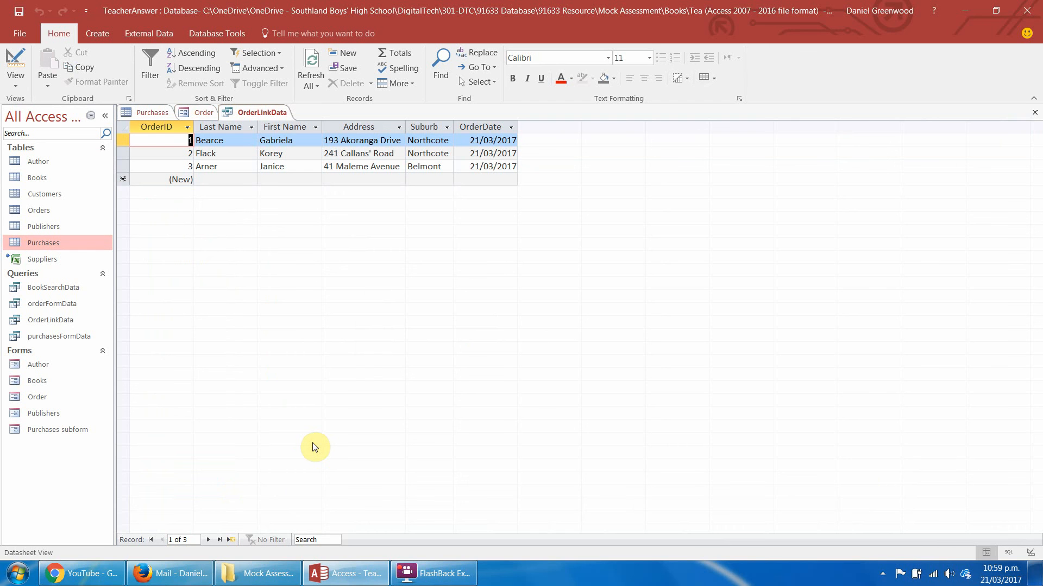
right_click(256, 112)
left_click(279, 132)
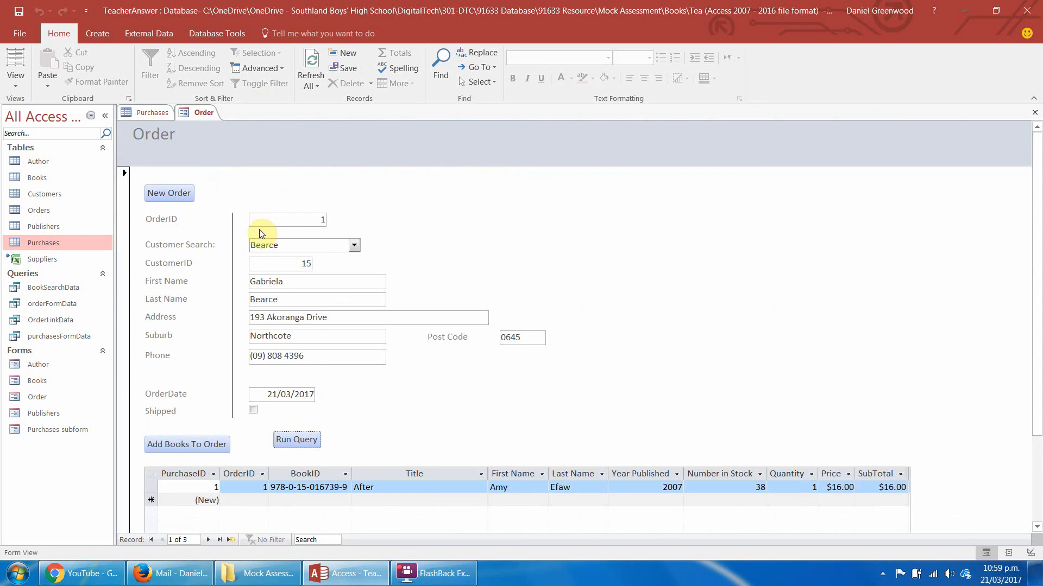
Return the Order form to Design View, recheck the Run Query button's On Click macro, and close it.
right_click(181, 446)
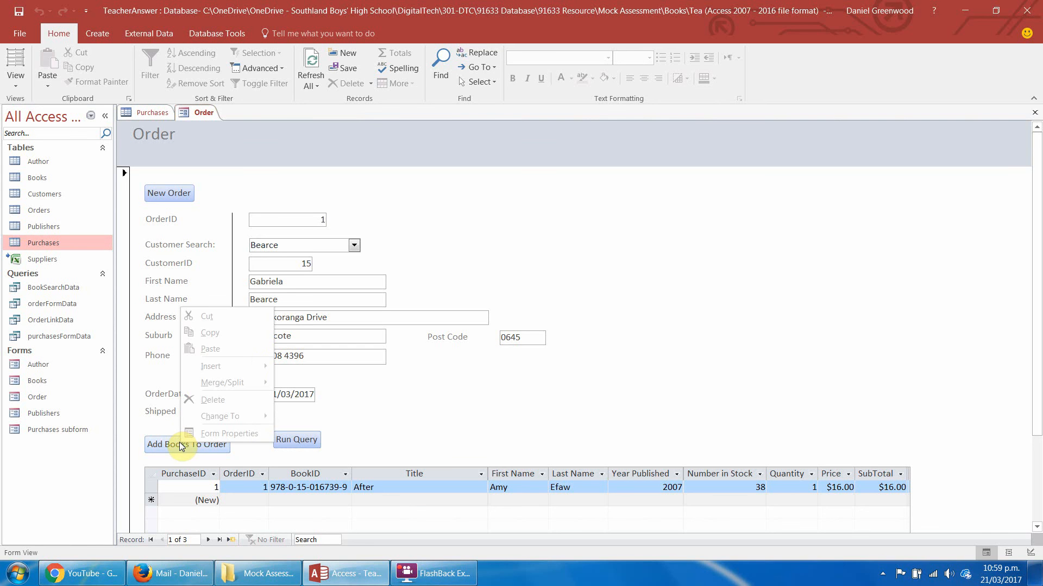
left_click(172, 451)
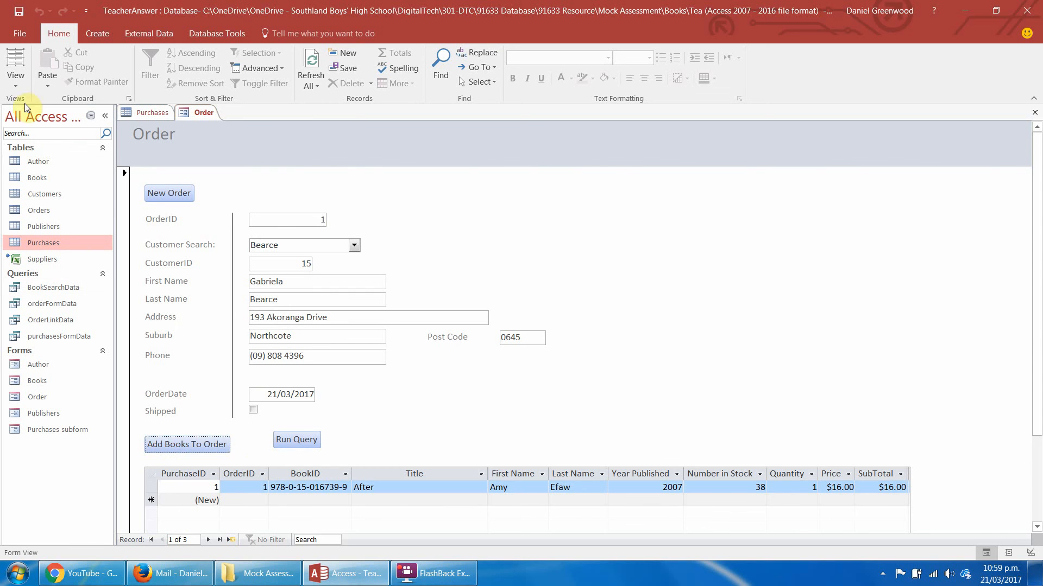
left_click(16, 81)
left_click(21, 162)
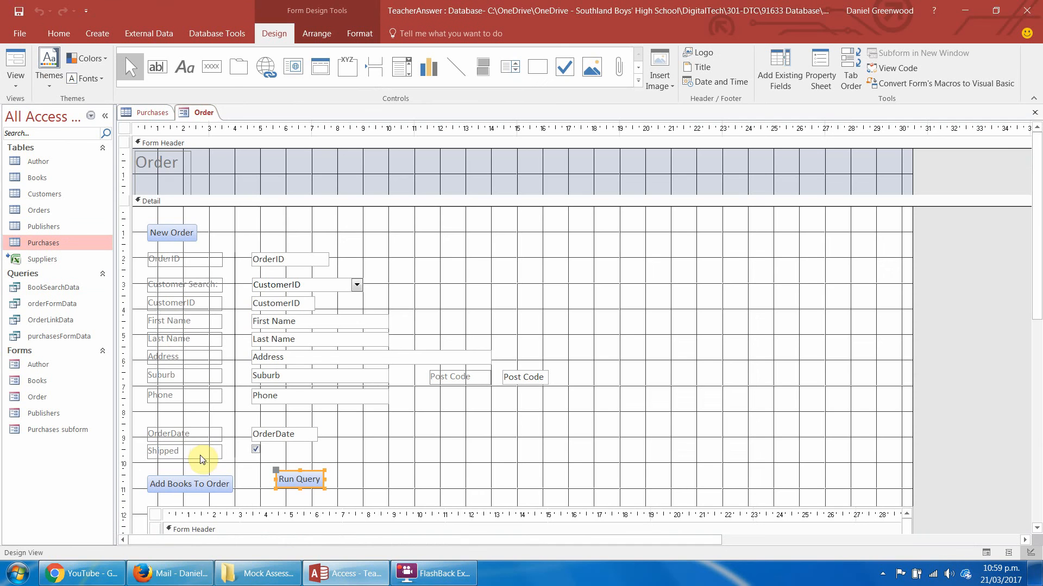
right_click(200, 483)
left_click(298, 477)
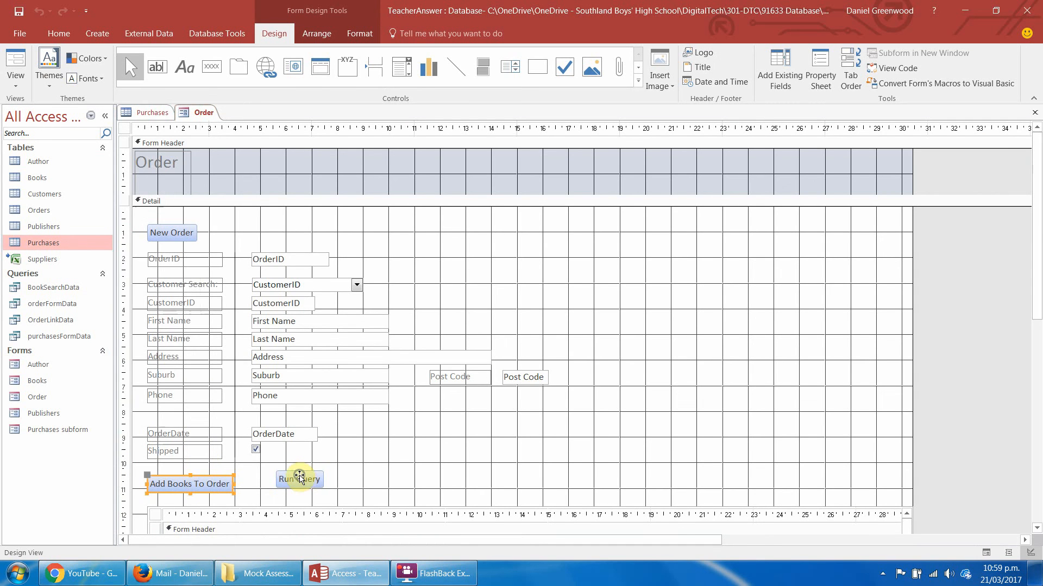
right_click(301, 480)
left_click(262, 97)
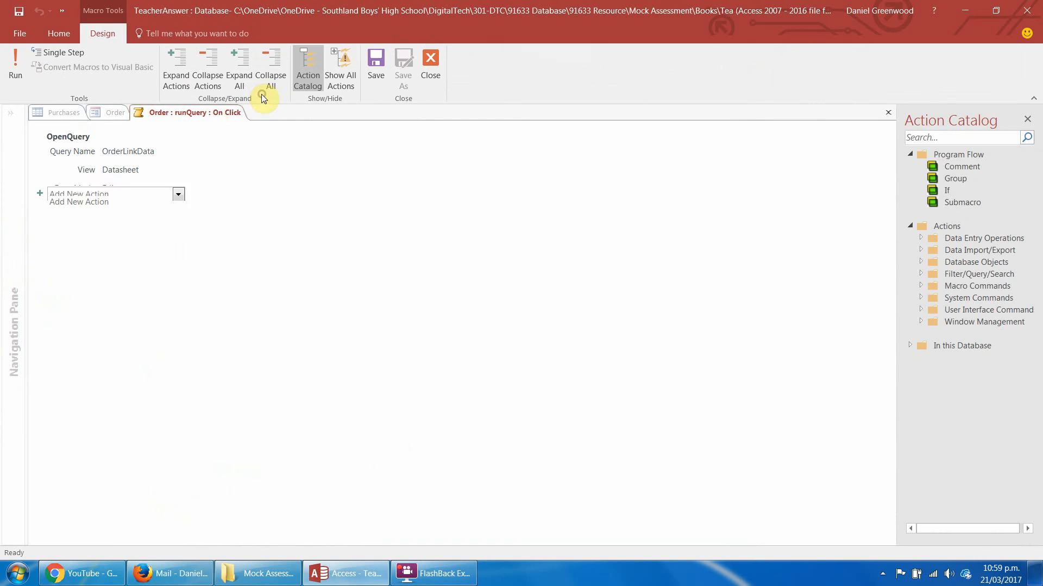
right_click(216, 118)
left_click(241, 140)
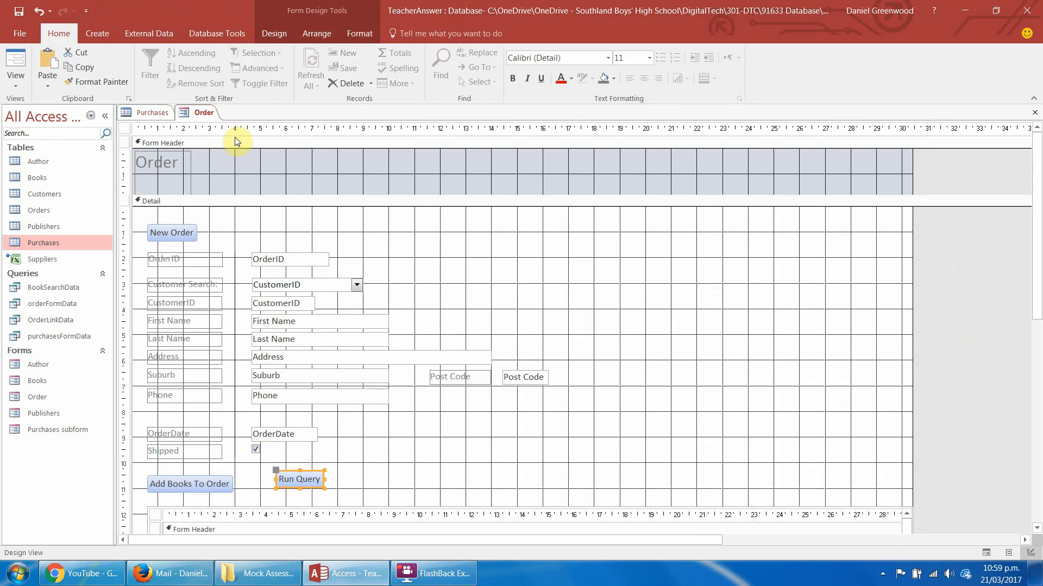
Add an OpenQuery action at the end of the Add Books To Order button's On Click macro.
right_click(189, 480)
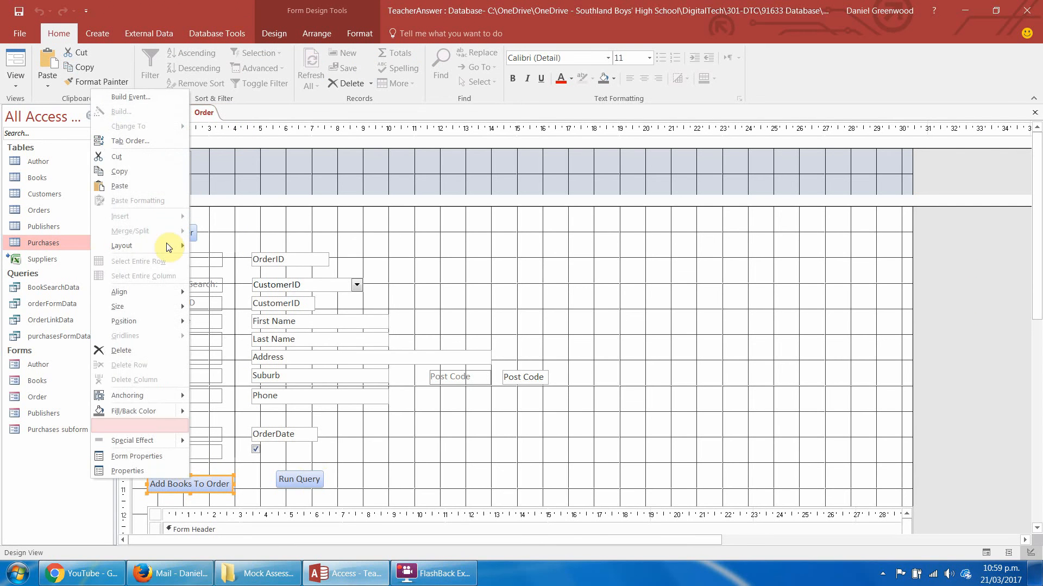
left_click(143, 93)
left_click(104, 377)
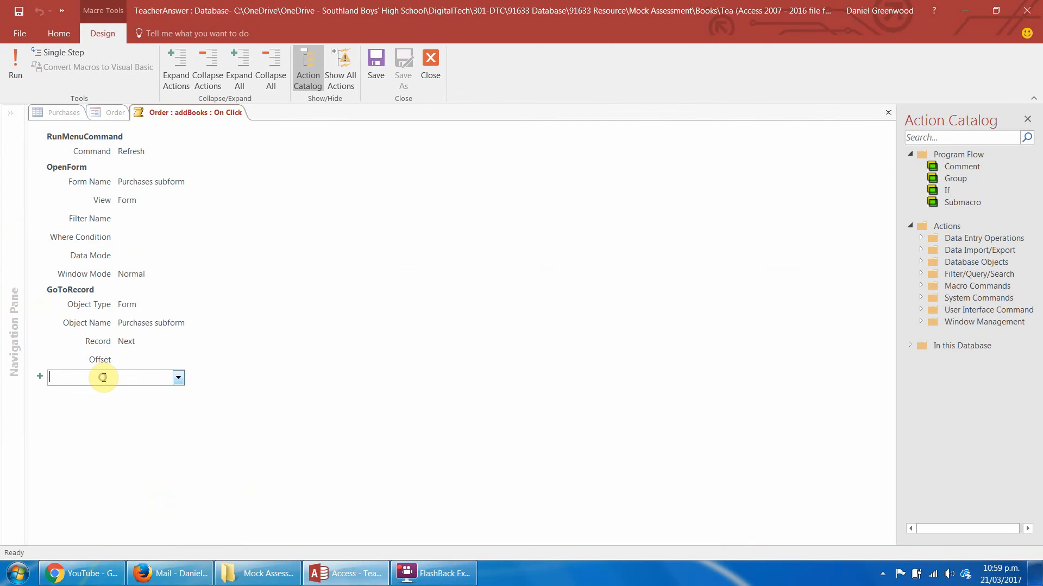
type("OpenForm")
left_click(178, 377)
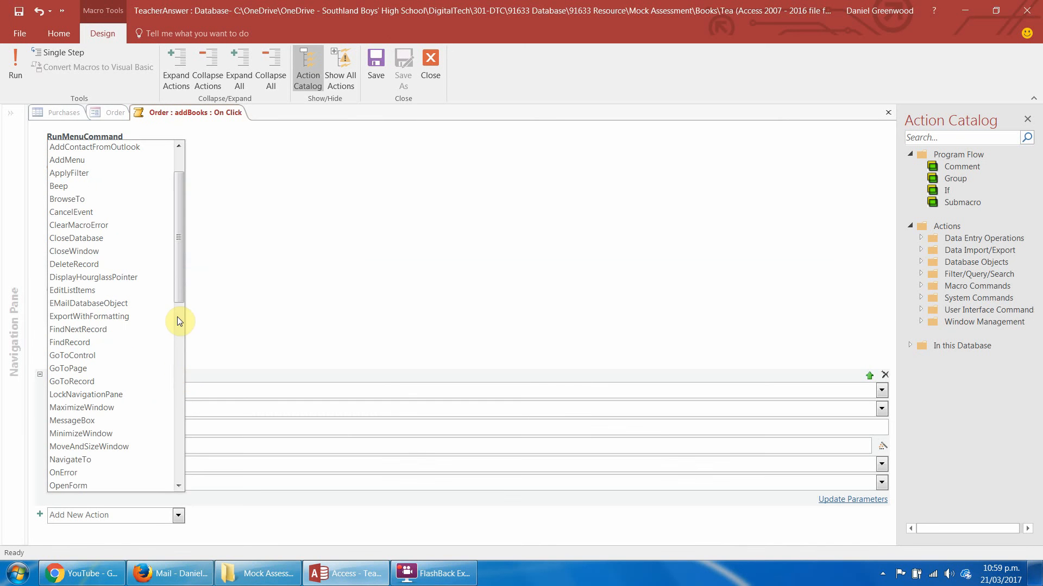
left_click(178, 484)
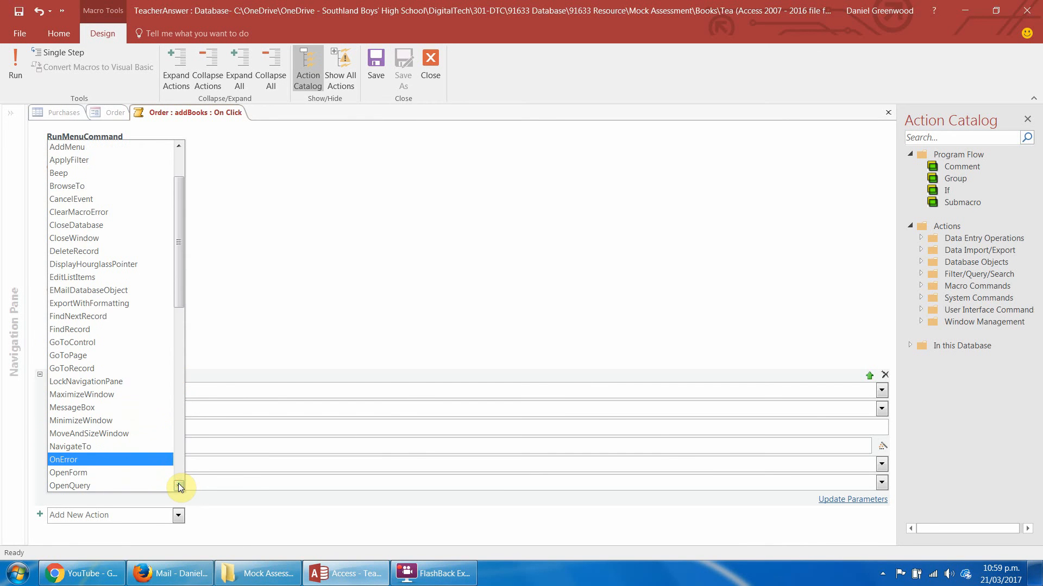
left_click(178, 484)
left_click(178, 483)
left_click(178, 483)
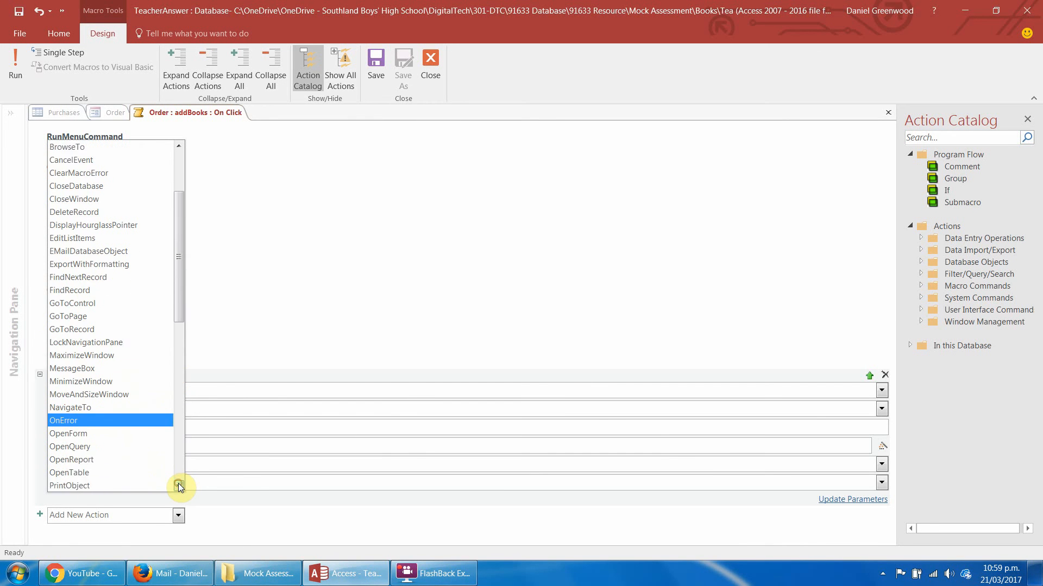
left_click(139, 445)
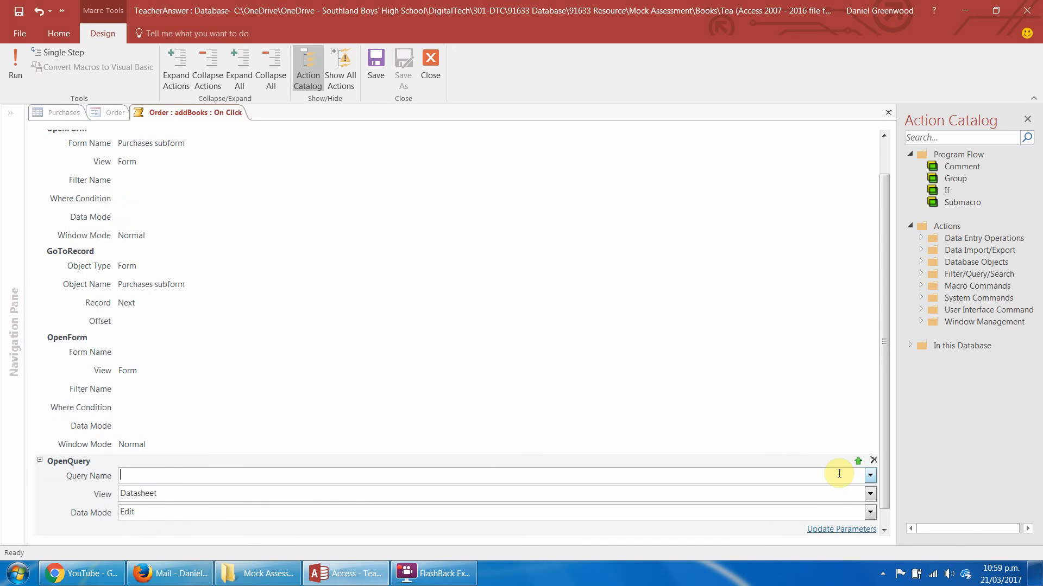
Set the OpenQuery action to the OrderLinkData query, keeping Datasheet view and Edit data mode.
left_click(870, 476)
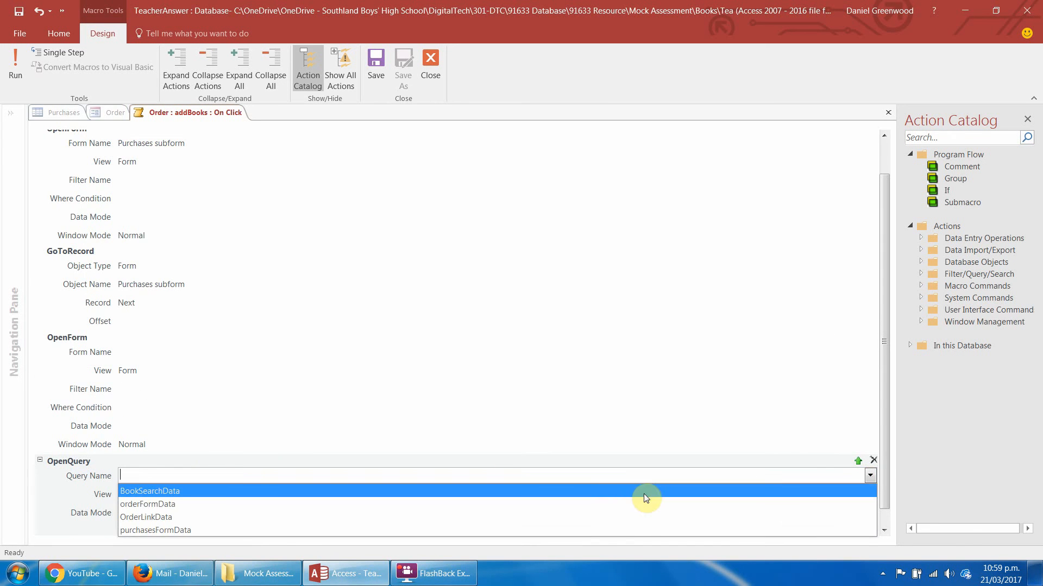
left_click(596, 516)
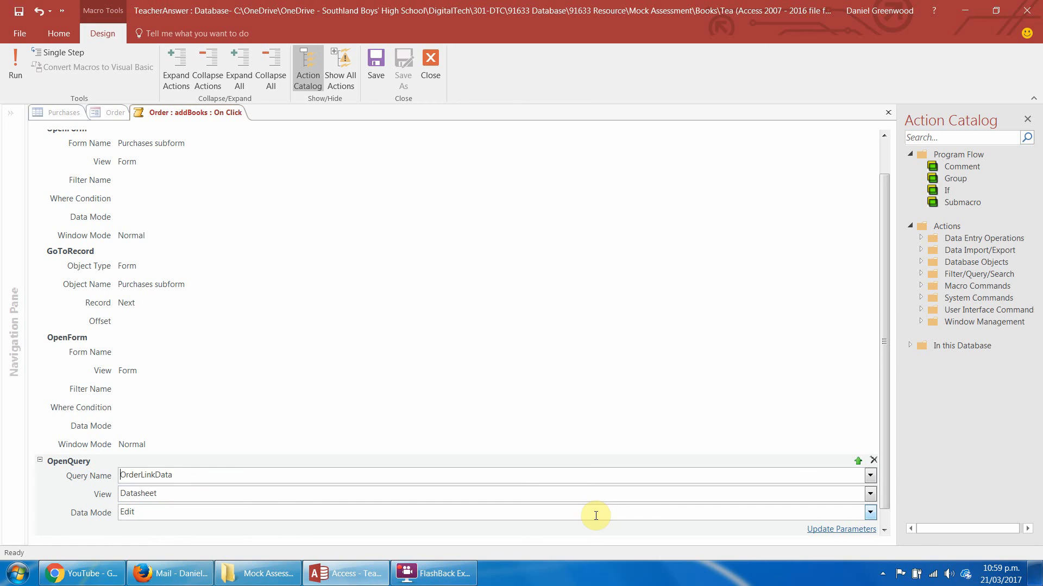
left_click(870, 494)
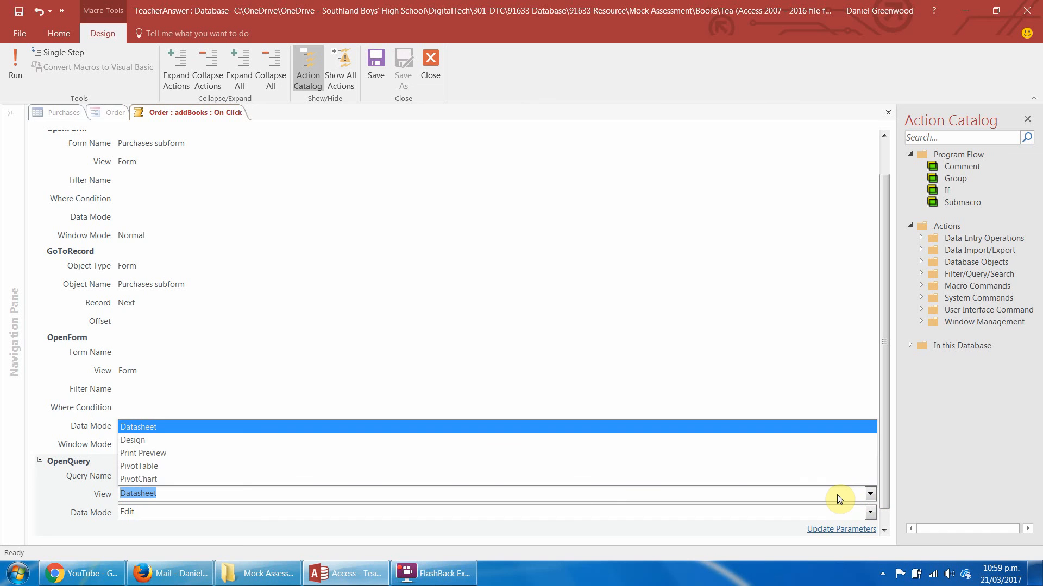
left_click(819, 429)
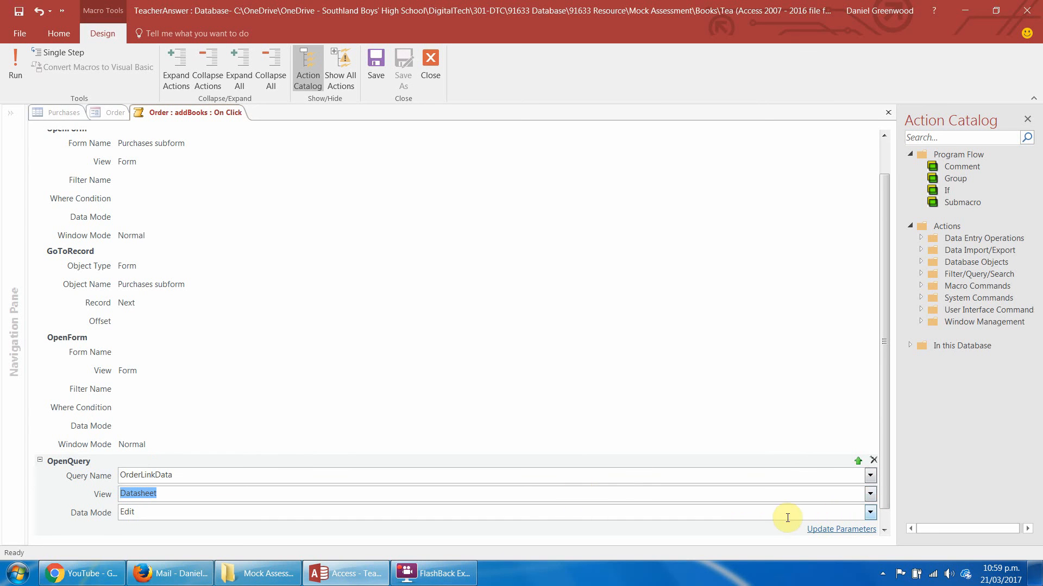
left_click(870, 512)
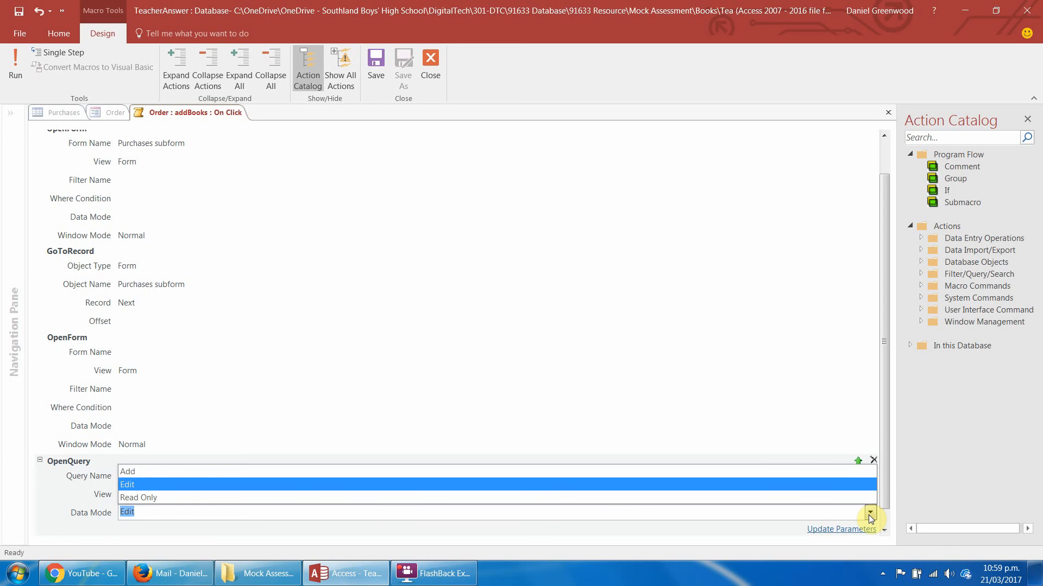
left_click(869, 512)
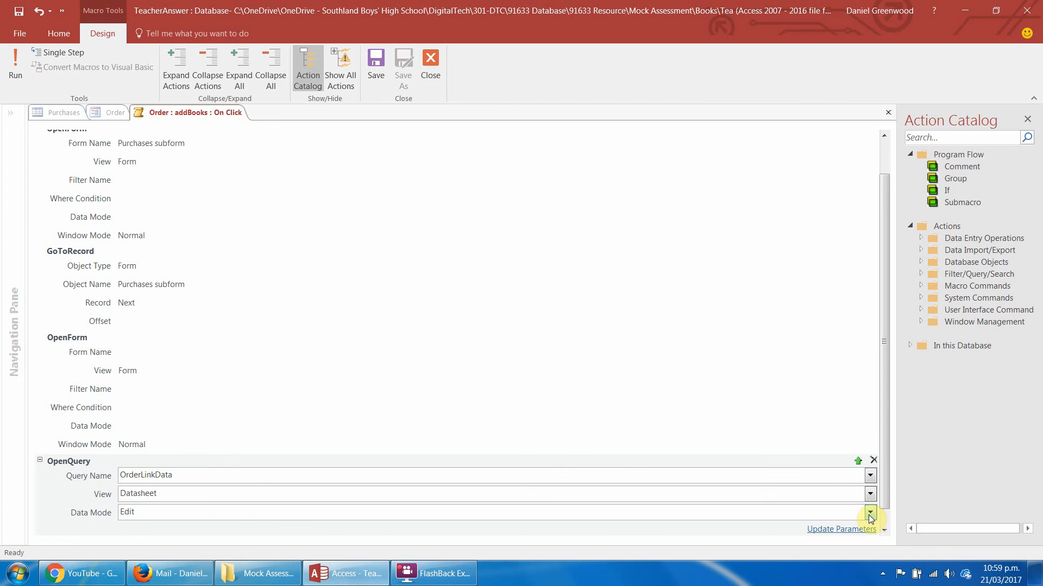
left_click_drag(887, 468, 882, 573)
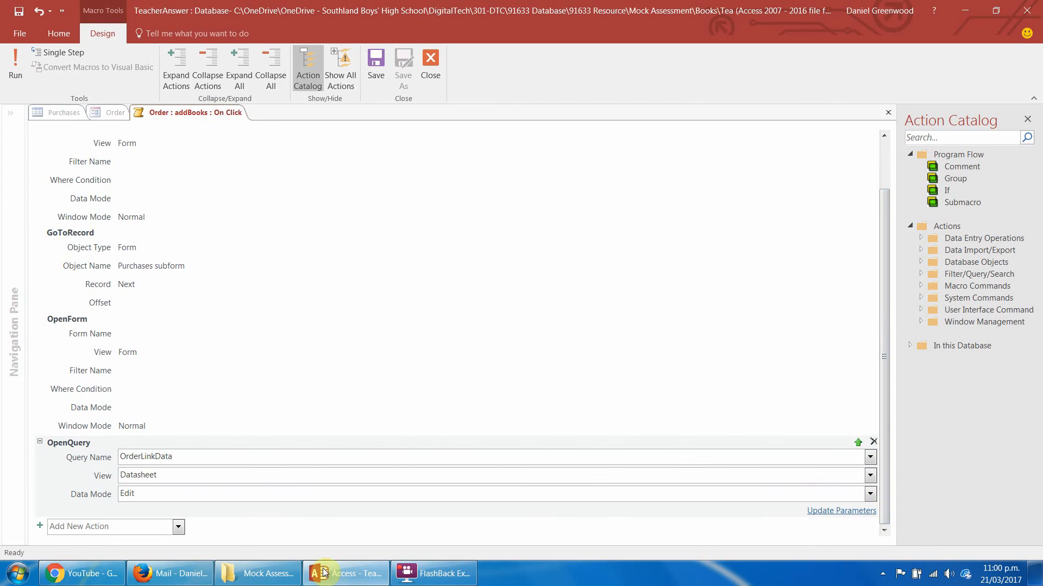
Add a CloseDatabase menu command after the OpenQuery action in the macro.
left_click(158, 531)
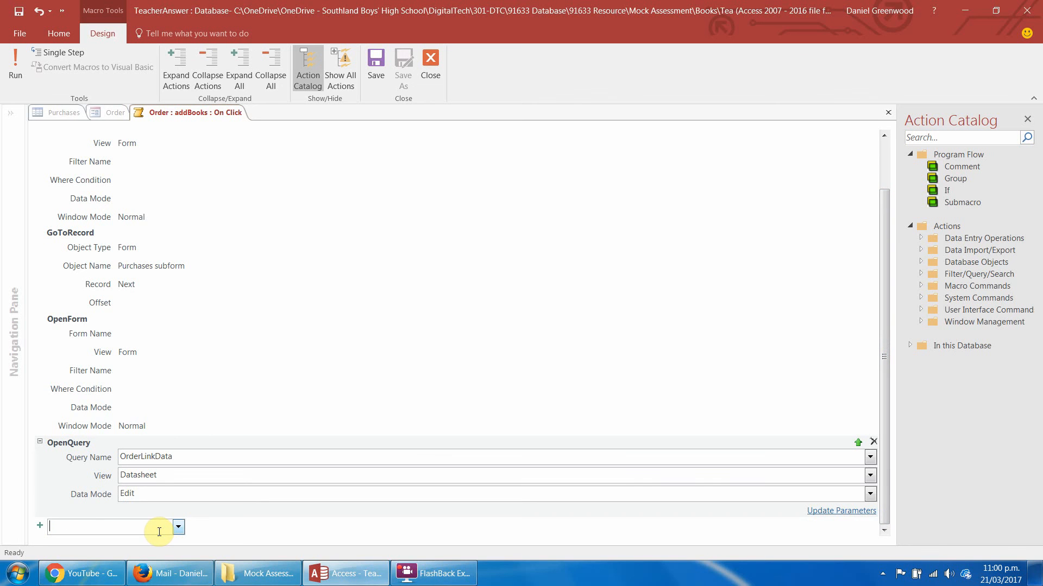
type("CloseDatabase")
key("Return")
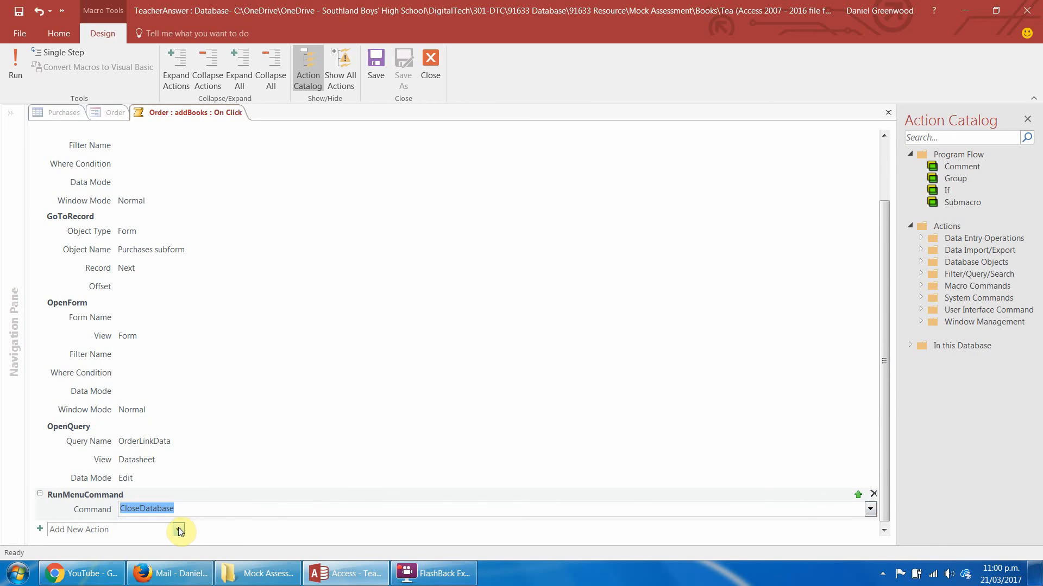
Change the macro's last menu command to CloseWindow and try to save the macro.
left_click(870, 511)
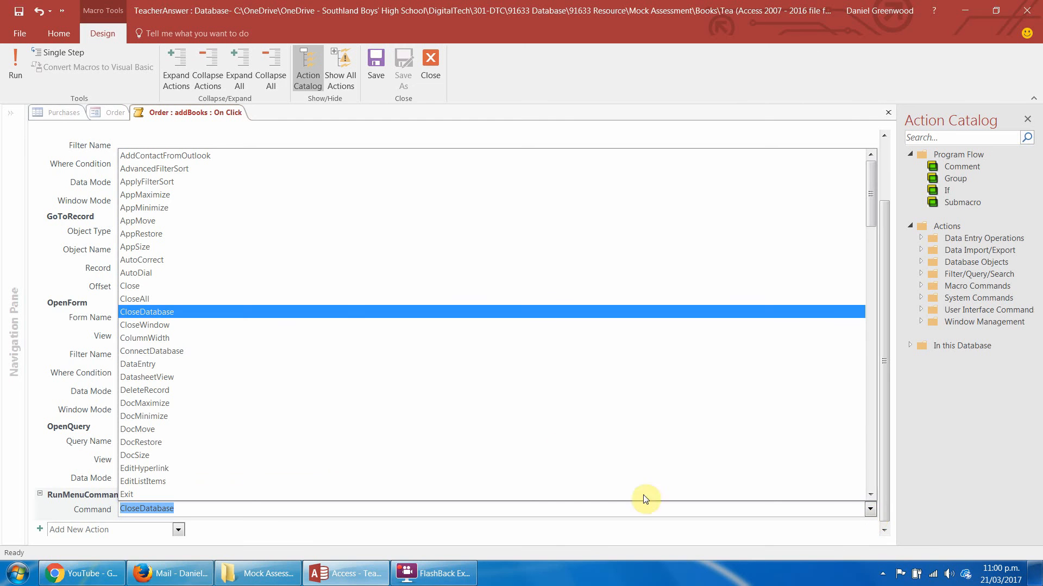
left_click(199, 326)
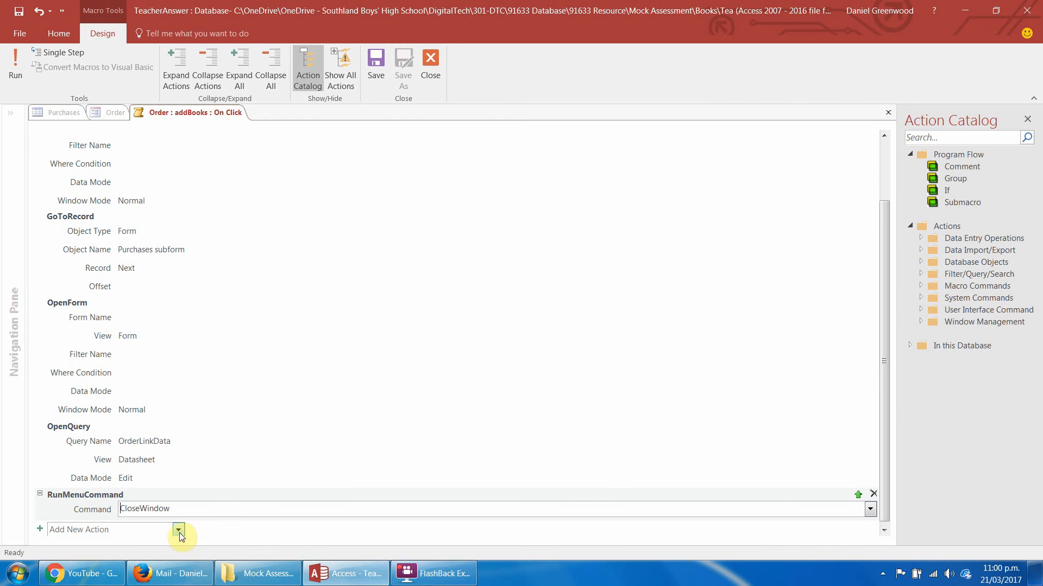
left_click(375, 67)
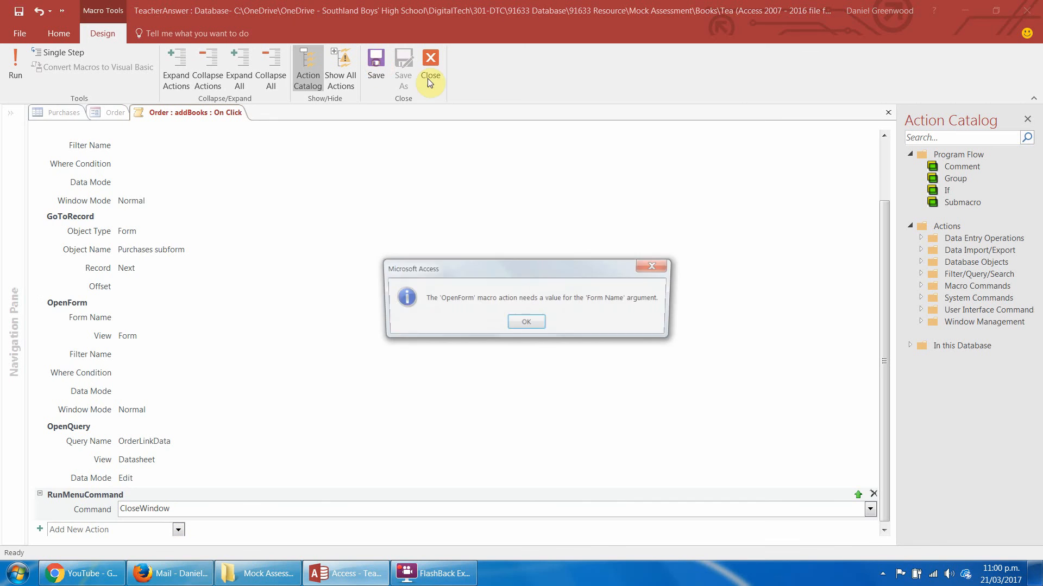
left_click(526, 322)
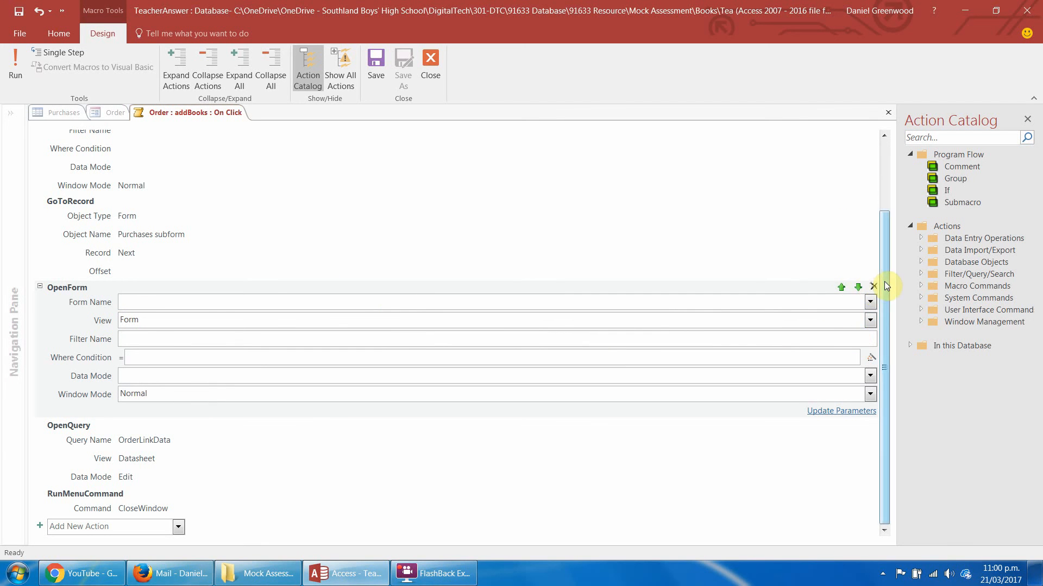
Delete the OpenForm action that has no form name, and save and close the Add Books To Order macro.
left_click_drag(884, 281, 885, 216)
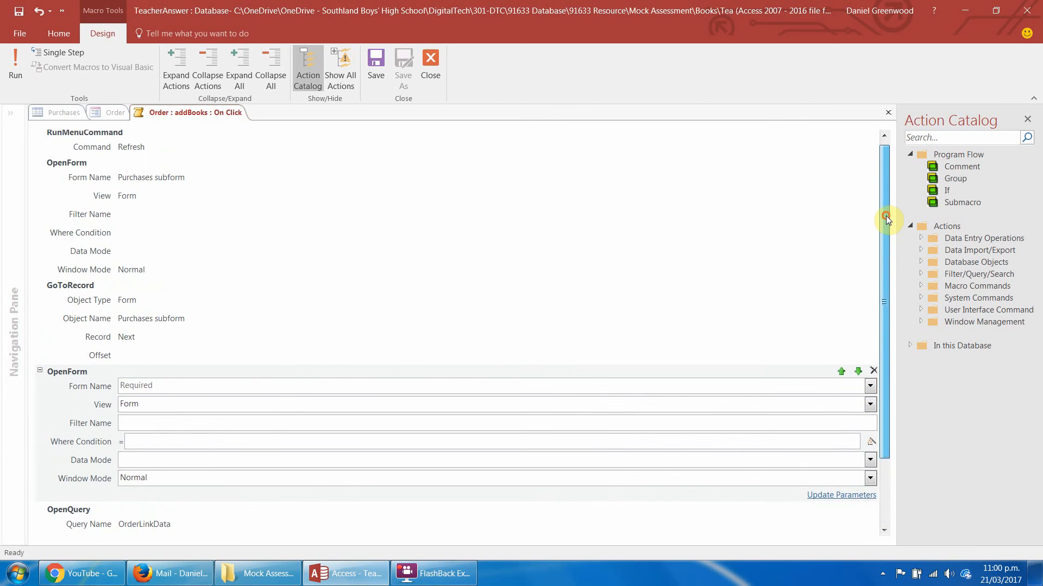
left_click(873, 372)
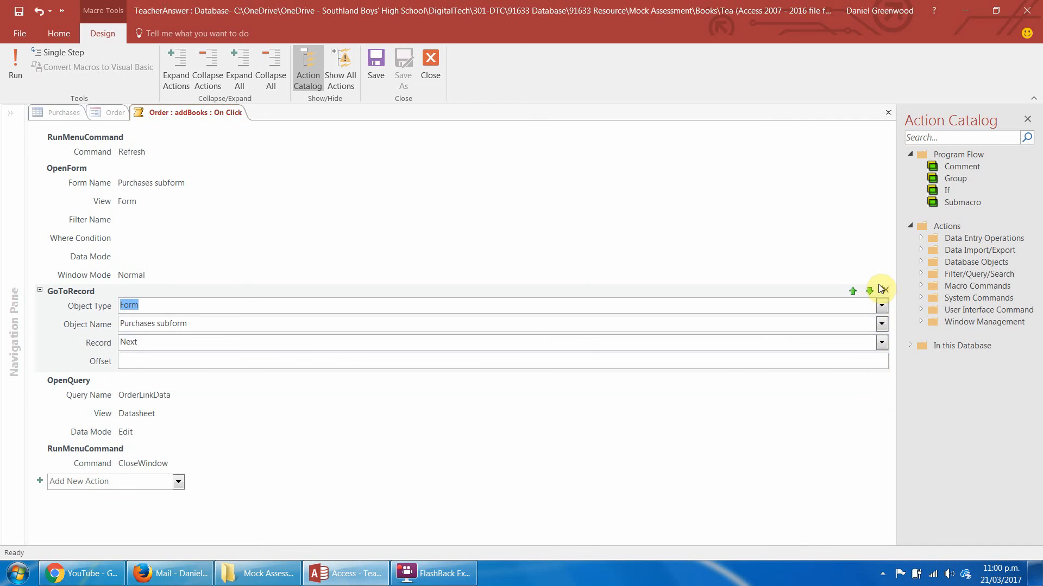
left_click(436, 63)
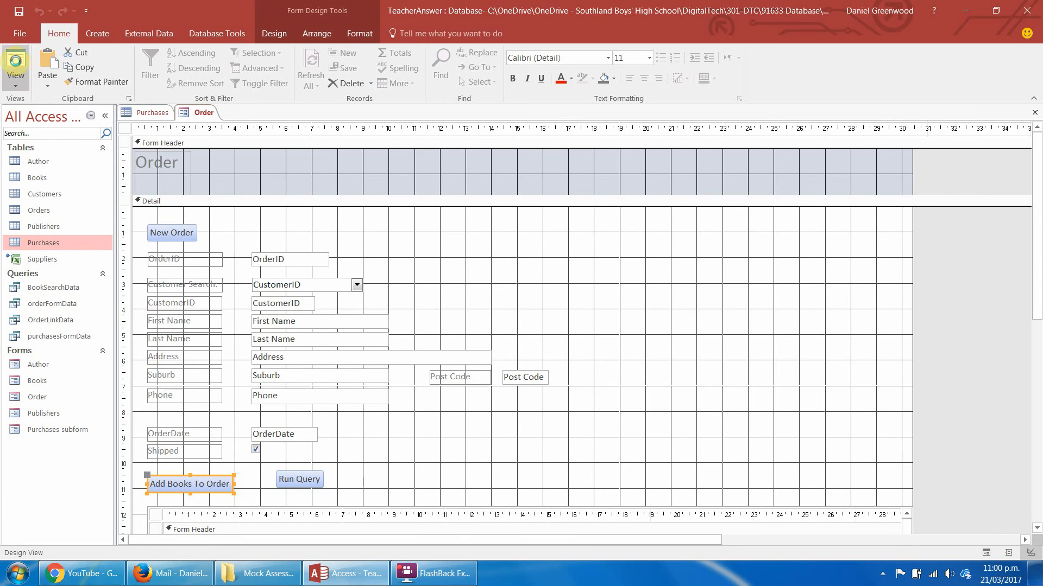
Test Add Books To Order from the Order form in Form View and check which purchase record it opens.
left_click(16, 64)
left_click(209, 444)
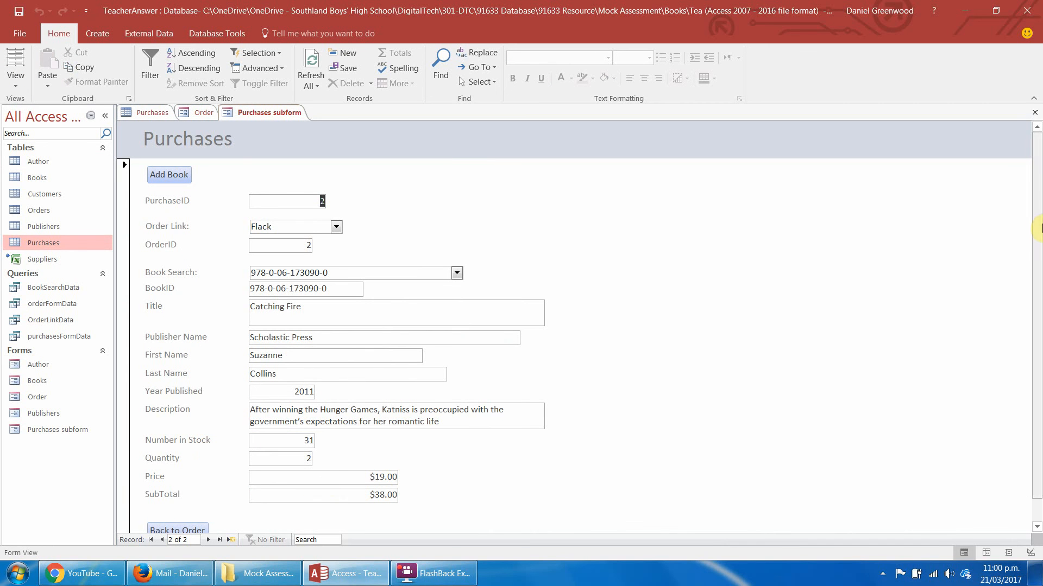
left_click_drag(1036, 225, 1030, 379)
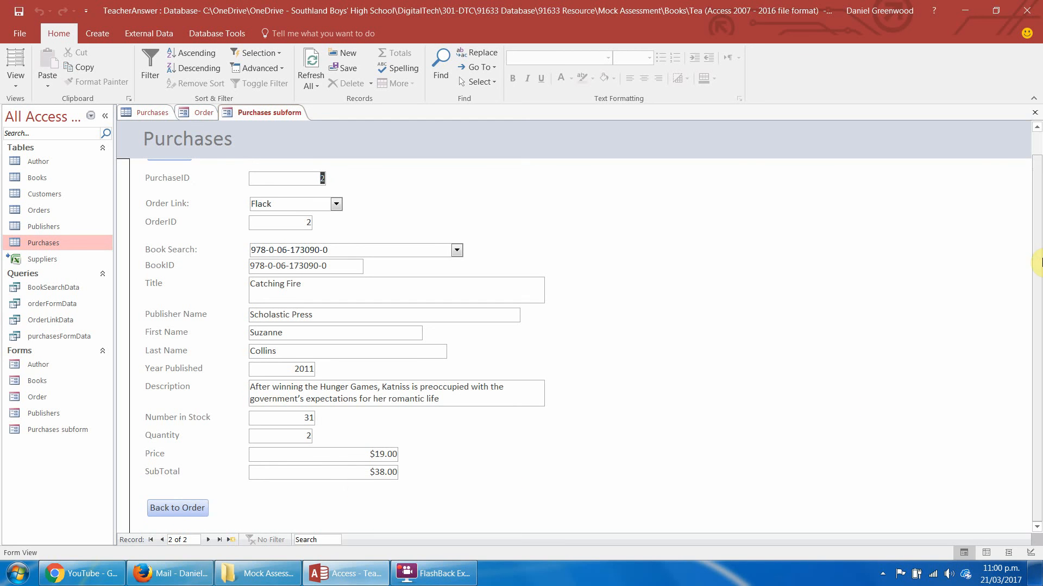
left_click_drag(1038, 263, 1038, 402)
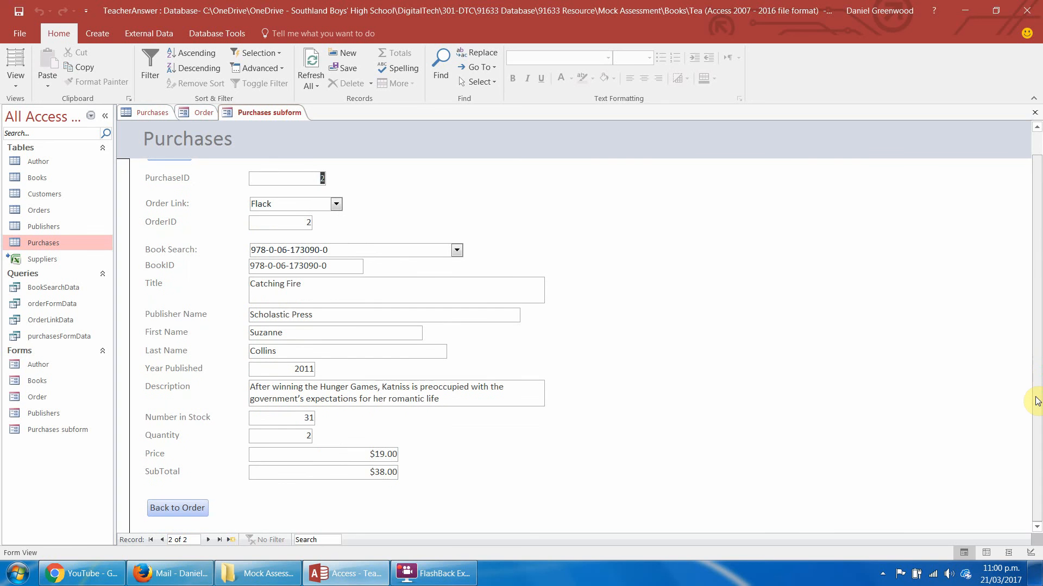
Return the Order form to Design View and reopen the Add Books To Order button's On Click macro.
left_click(191, 114)
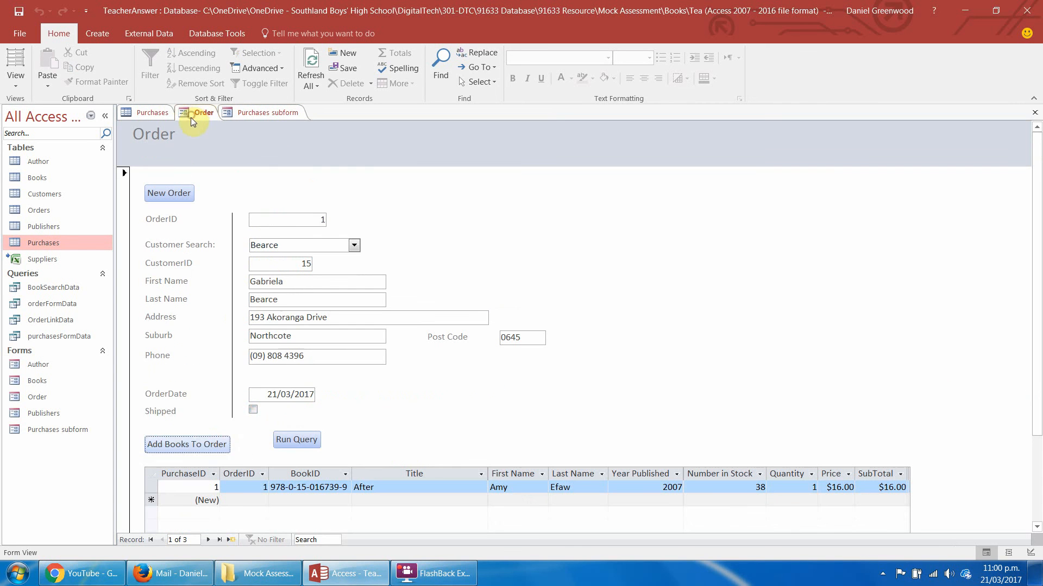
left_click(16, 81)
left_click(48, 164)
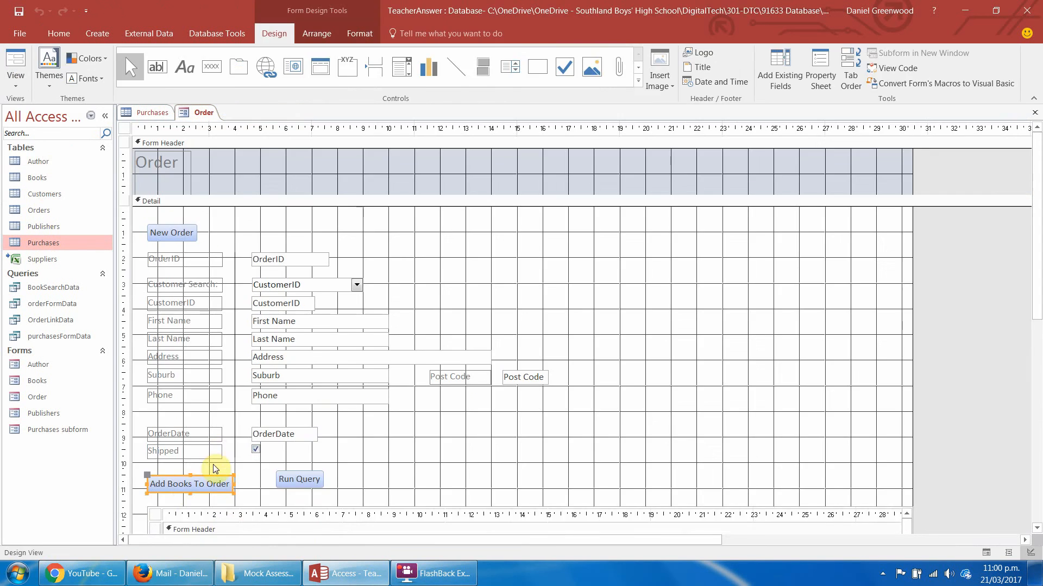
right_click(188, 492)
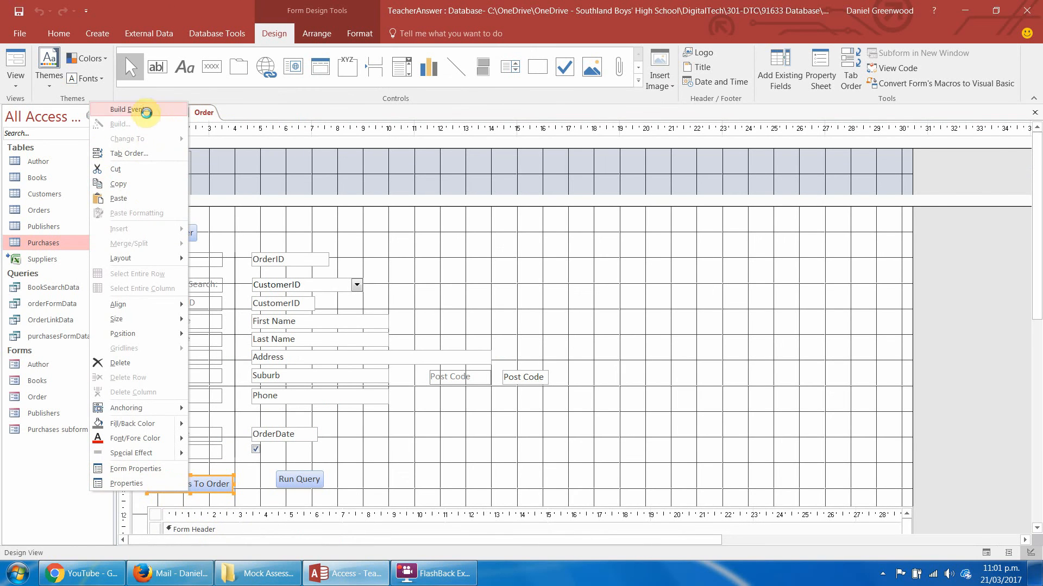
left_click(140, 109)
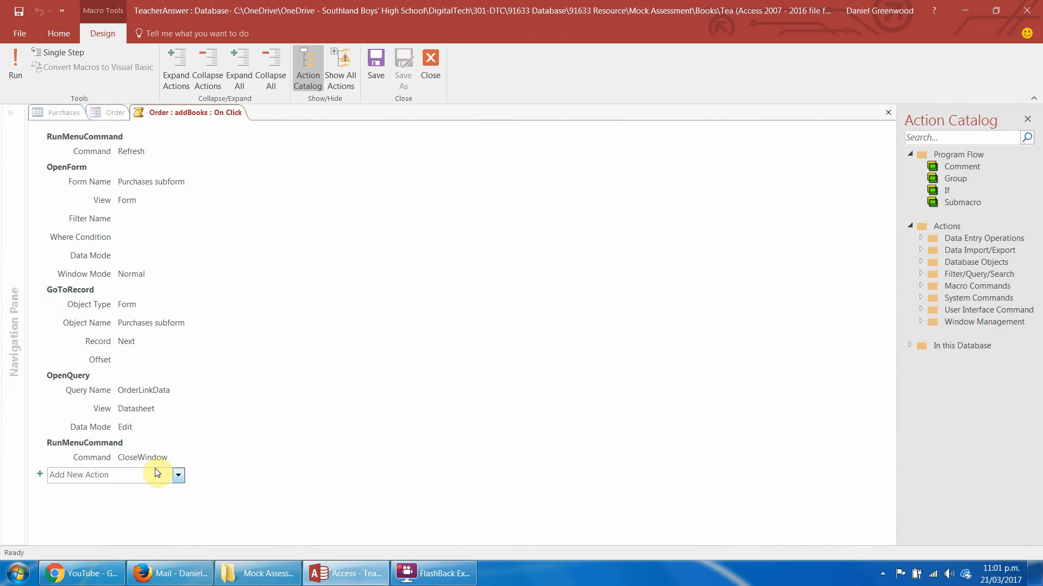
Set the GoToRecord action's Record to New, and save and close the macro.
left_click(155, 341)
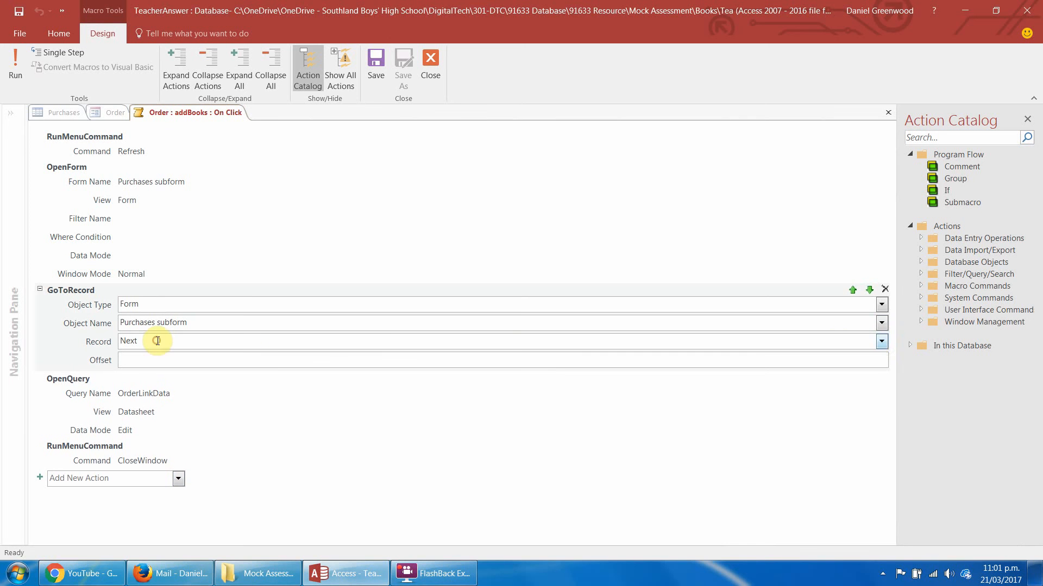
left_click(881, 341)
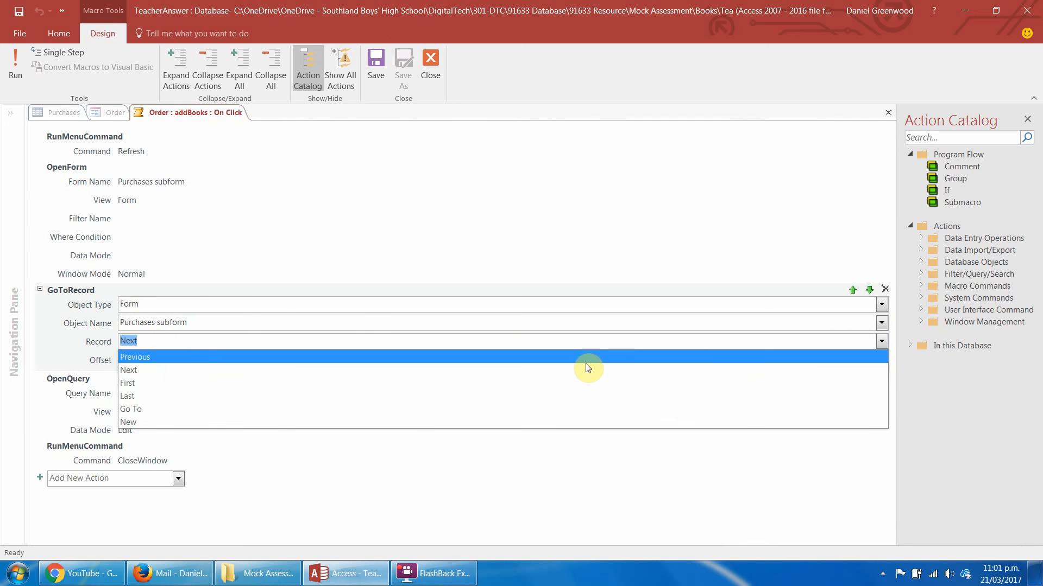
left_click(516, 422)
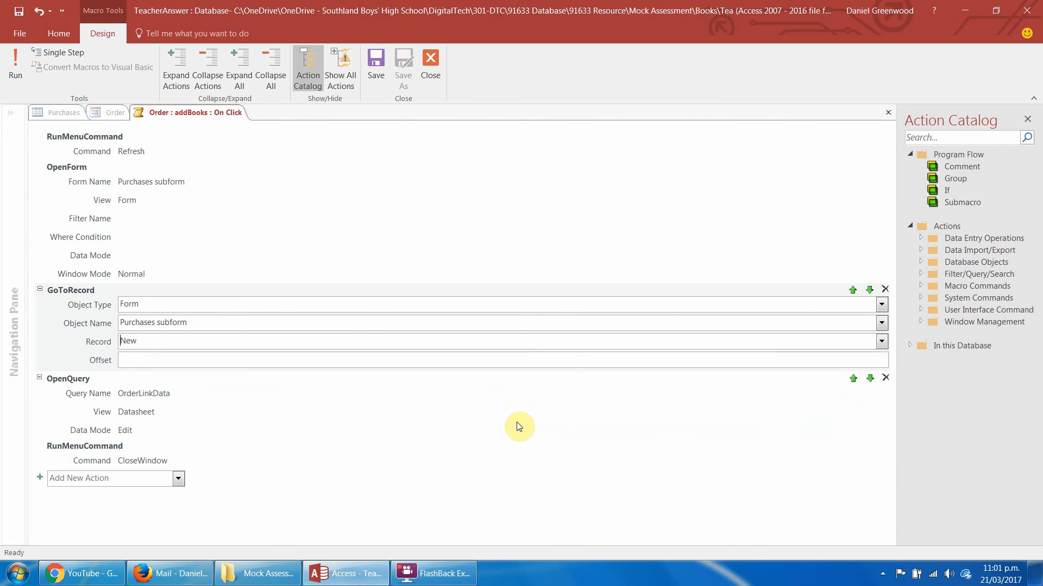
left_click(441, 56)
left_click(482, 326)
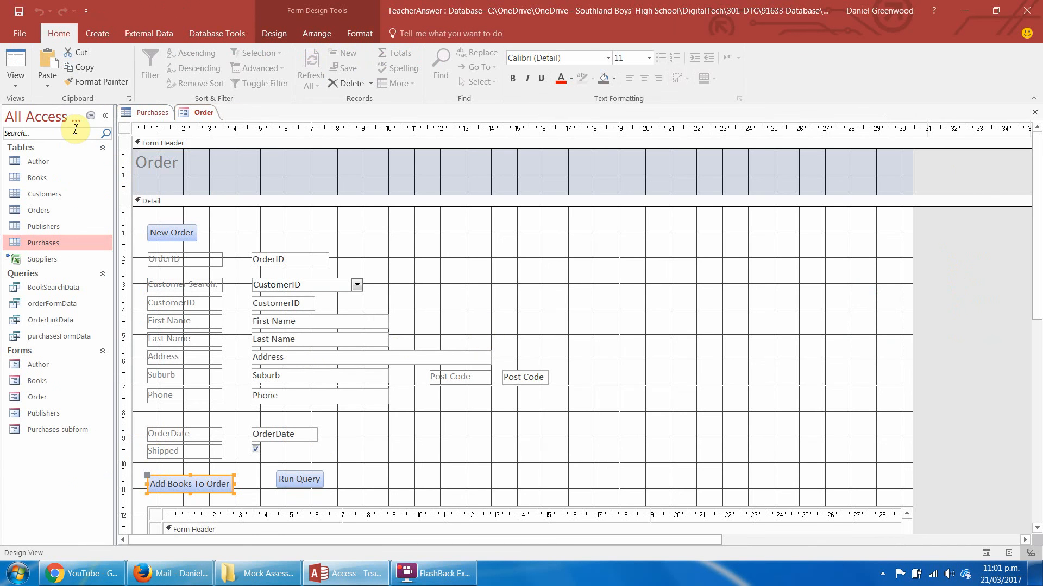
Run Add Books To Order in Form View and enter a purchase of A Brief History of Montmaray linked to the listed order.
left_click(27, 80)
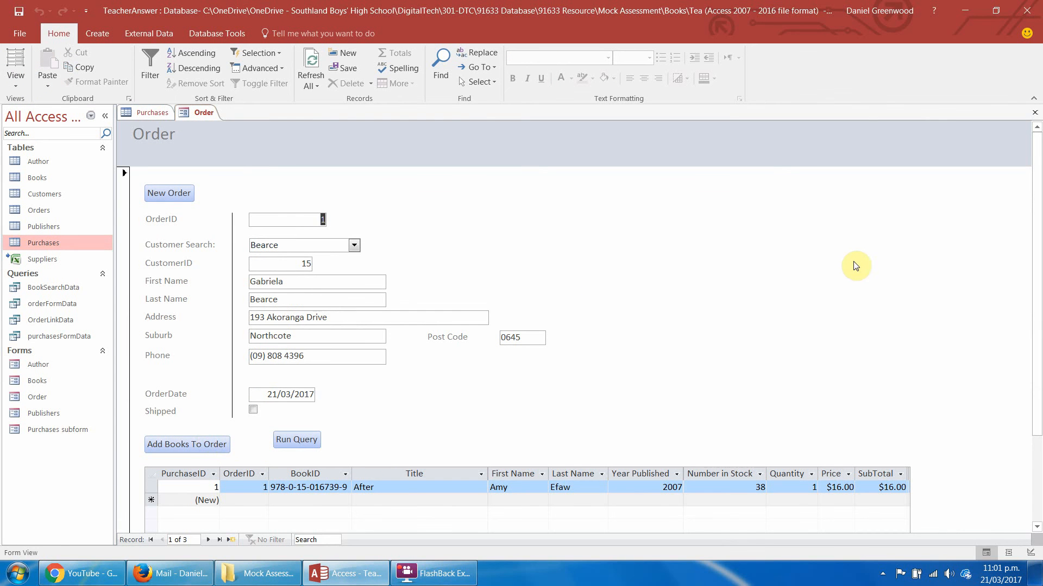
left_click(205, 441)
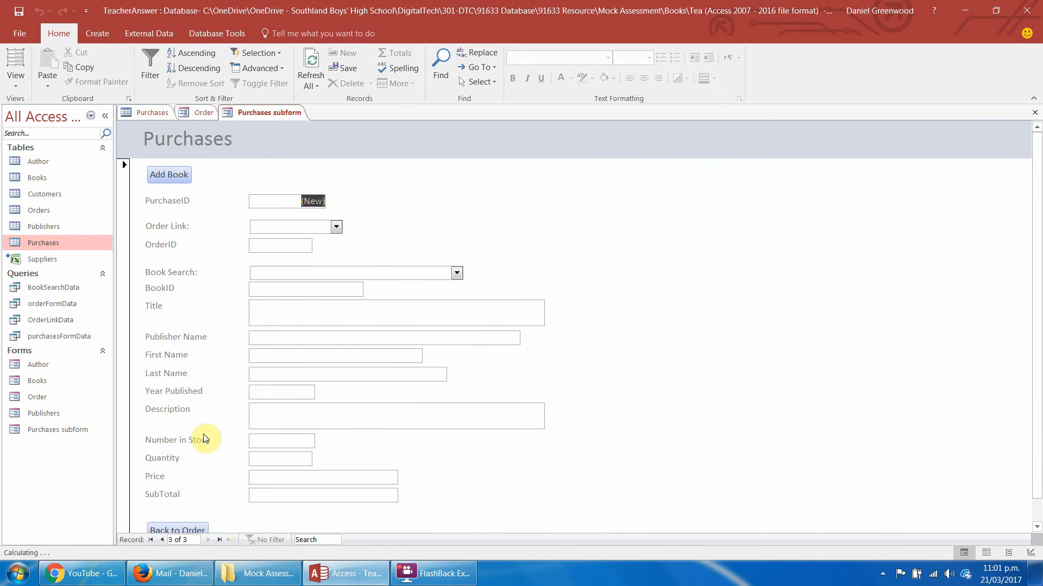
left_click(336, 227)
left_click(336, 236)
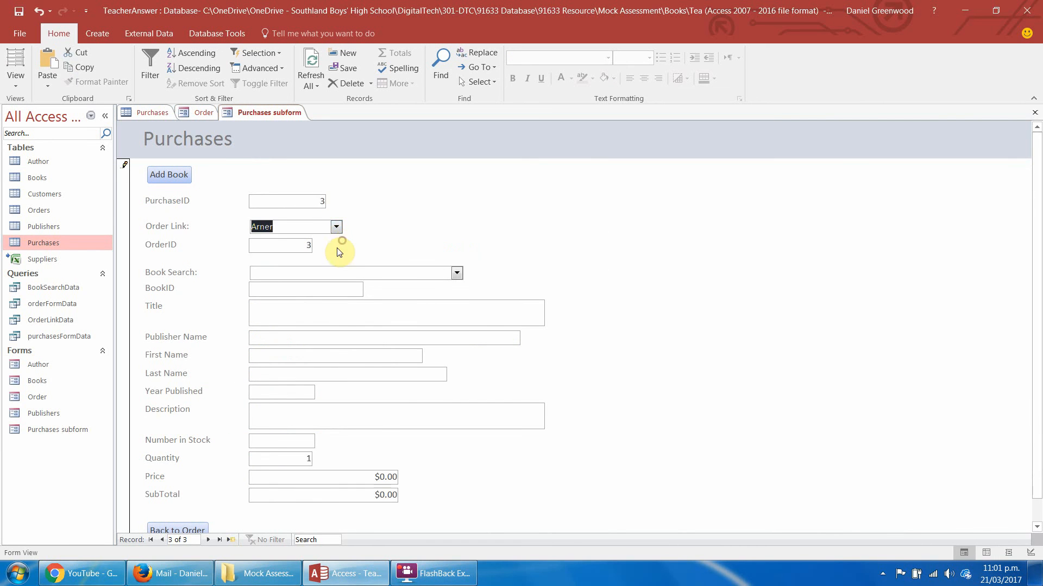
left_click(457, 273)
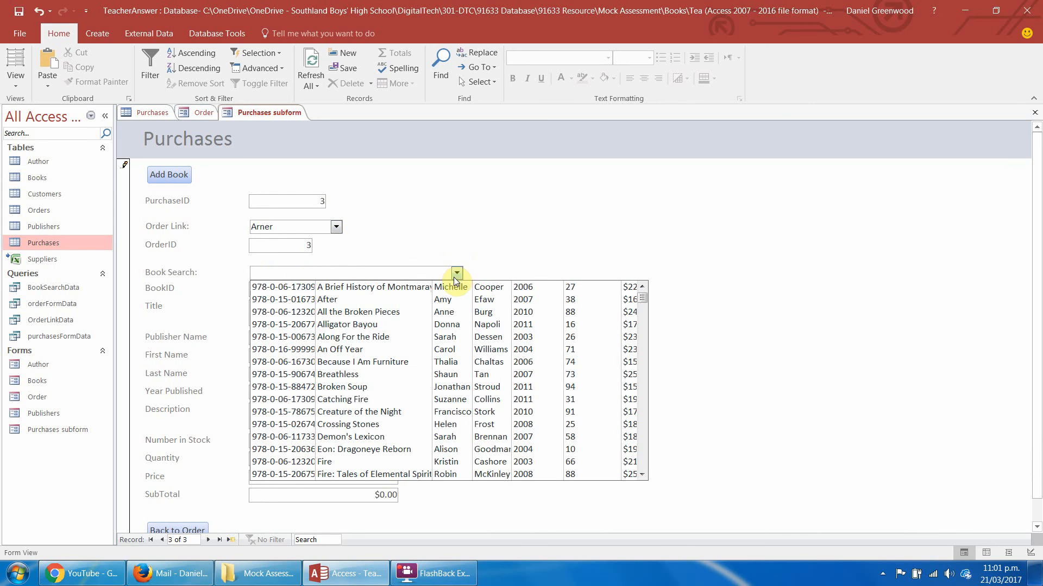
left_click(451, 286)
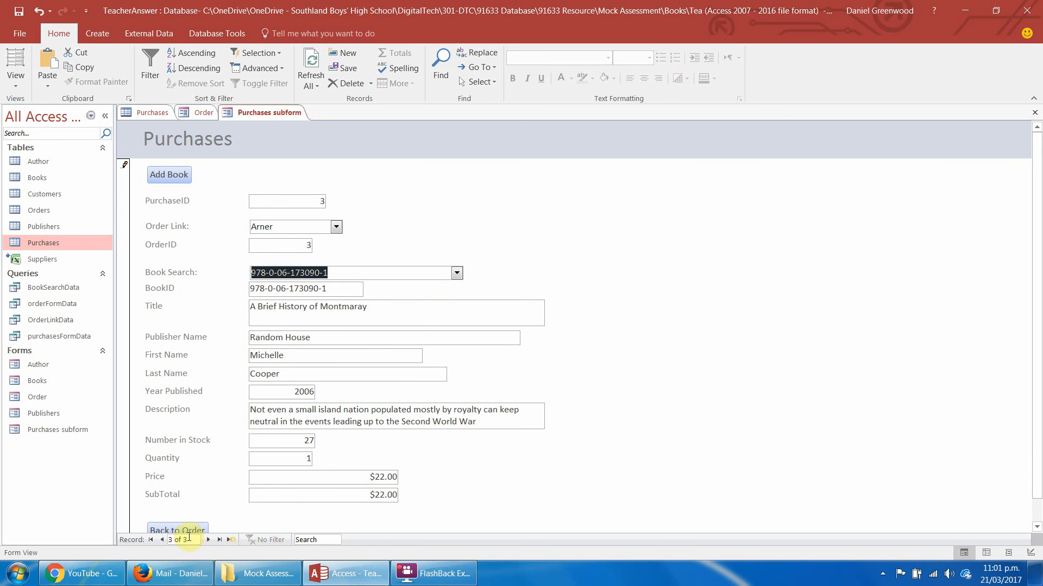
Add a second purchase, Broken Soup, to the same order and go back to the Order form to check both books.
left_click(175, 177)
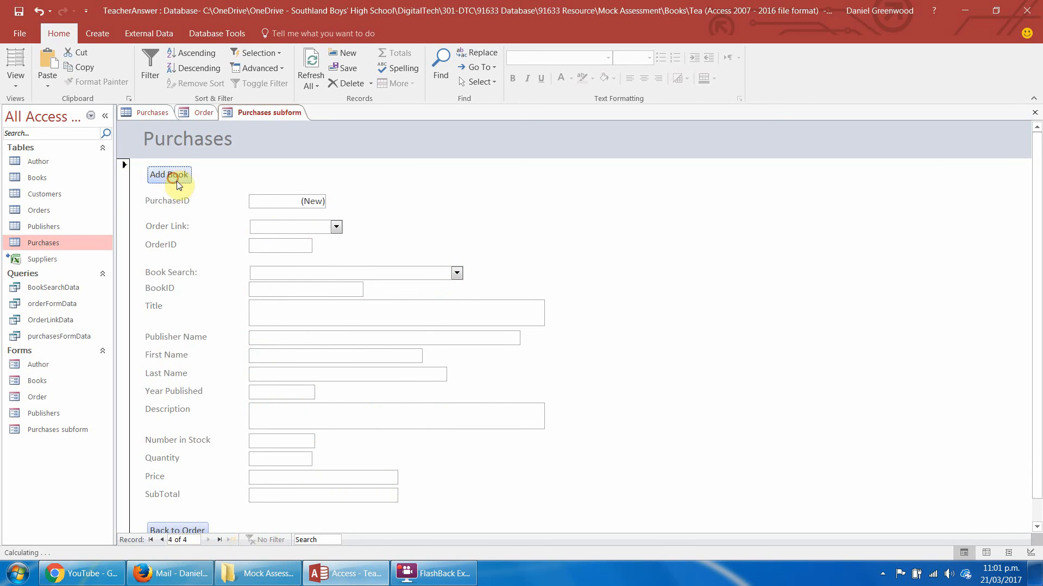
left_click(336, 227)
left_click(324, 236)
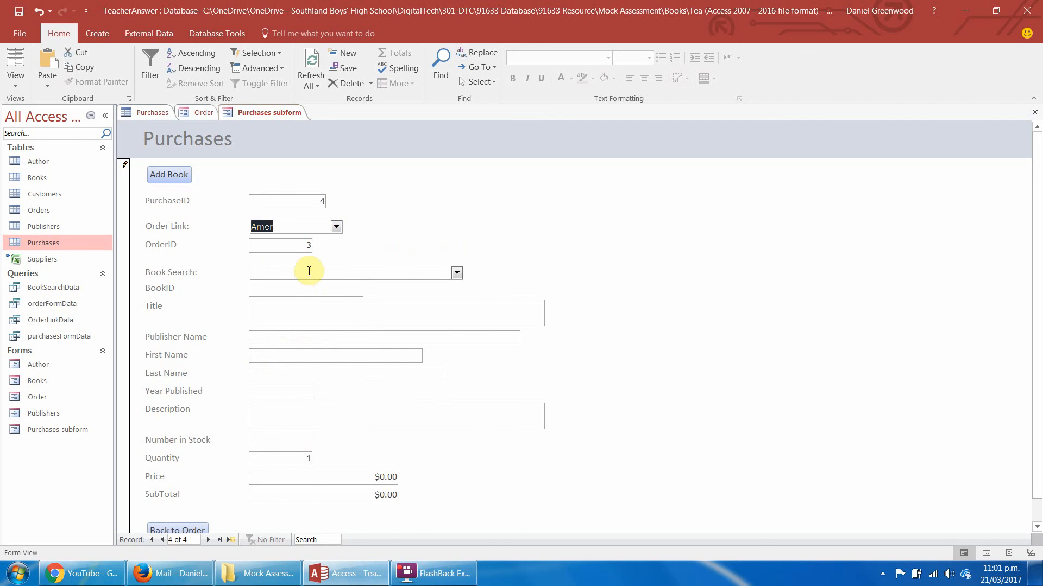
left_click(457, 273)
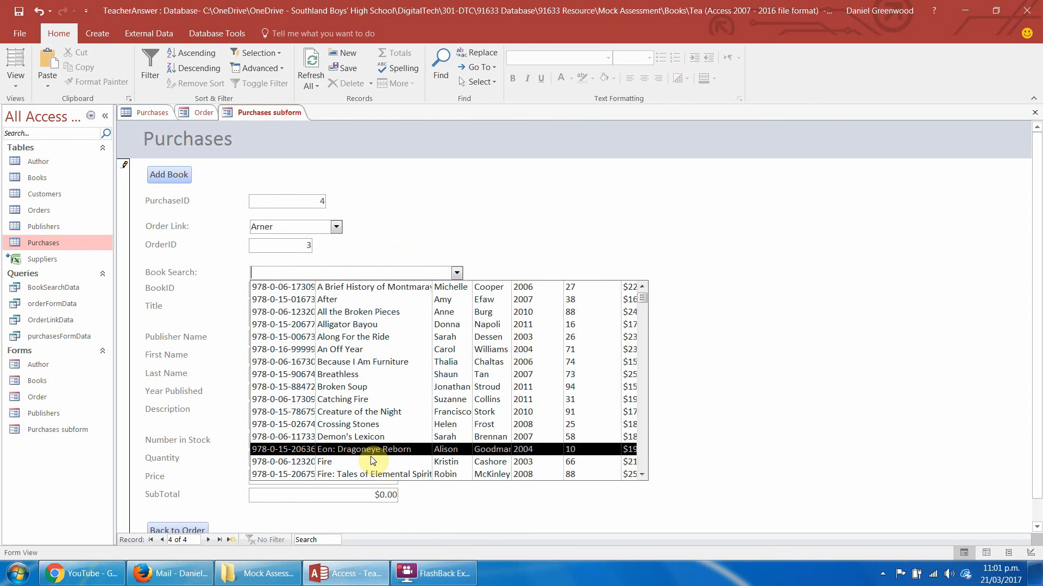
left_click(378, 389)
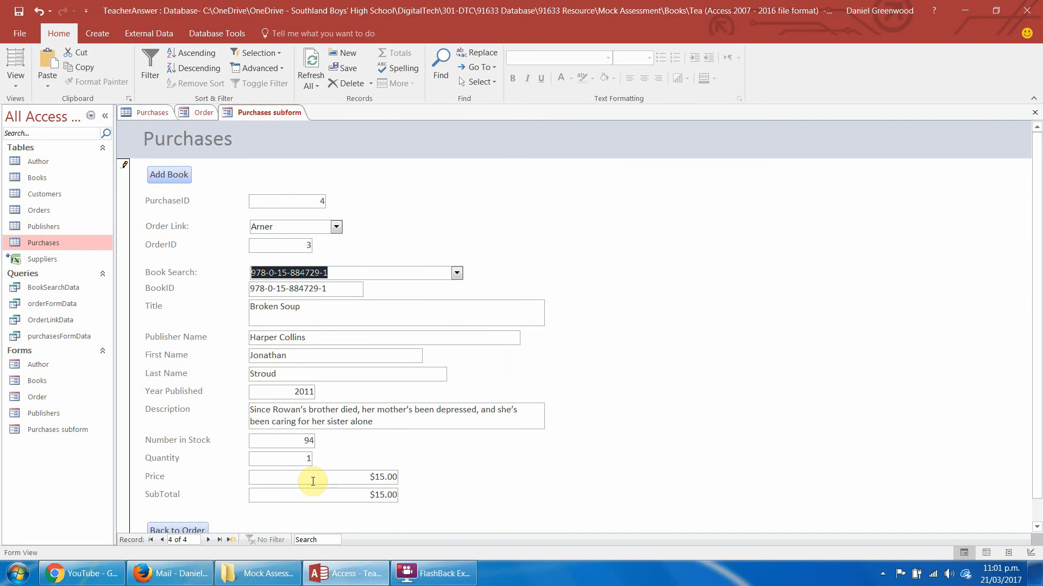
left_click(189, 533)
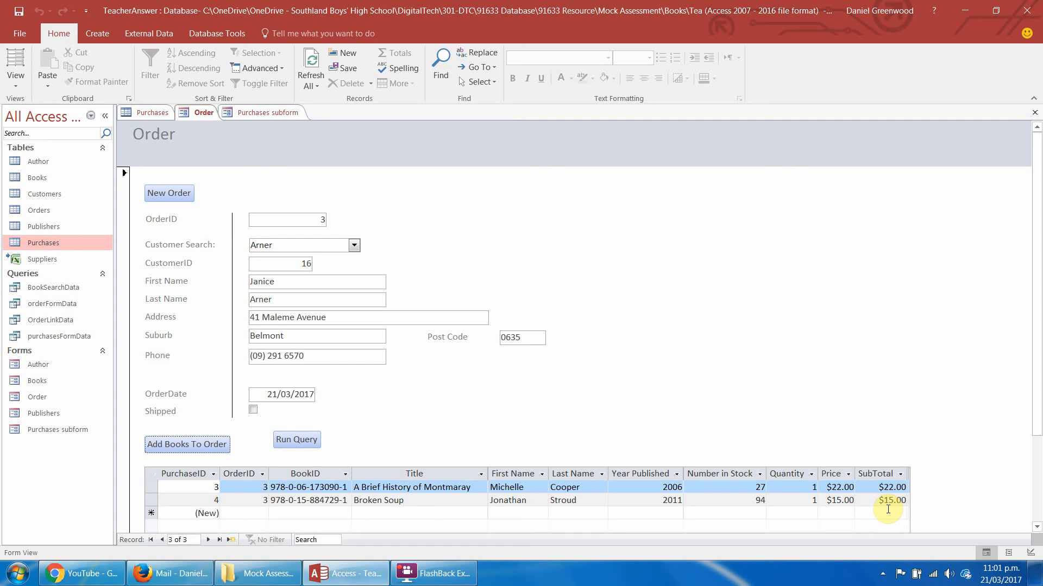
mouse_move(1038, 300)
left_mouse_down()
mouse_move(1038, 336)
mouse_move(1039, 303)
left_mouse_up()
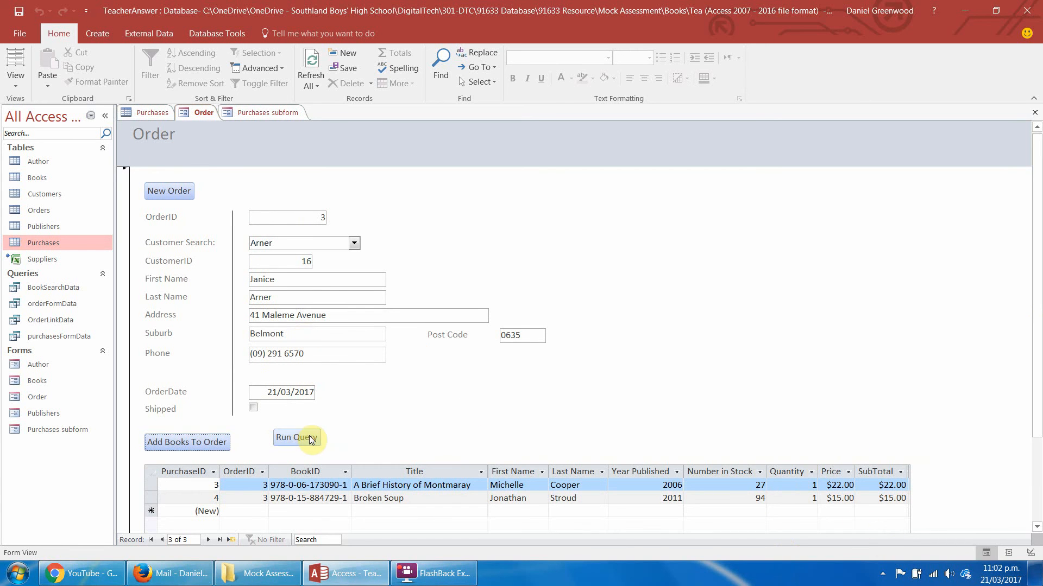
Delete the Run Query button from the Order form in Layout View and return to Form View.
left_click(16, 68)
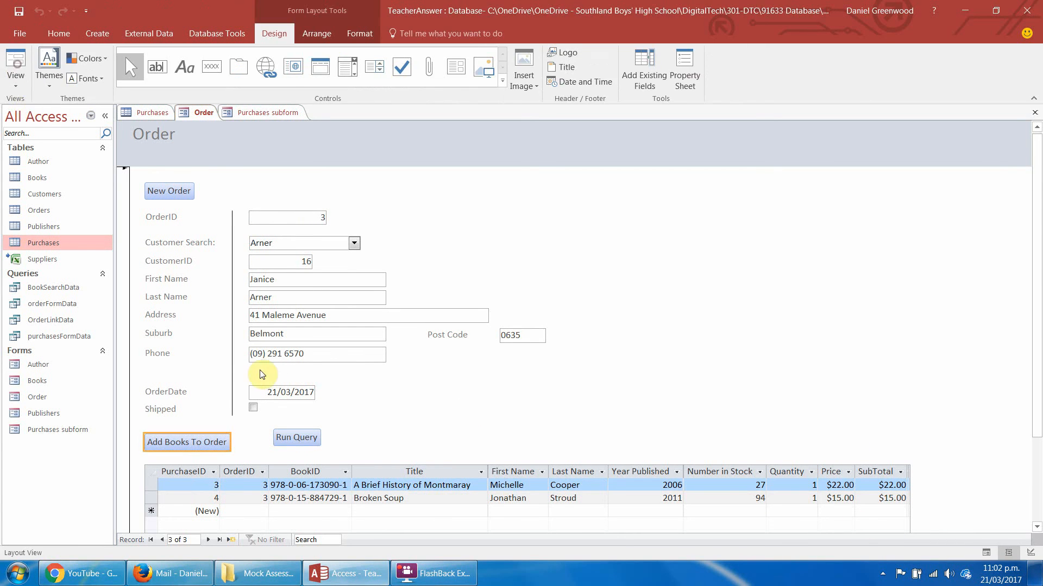
left_click(298, 436)
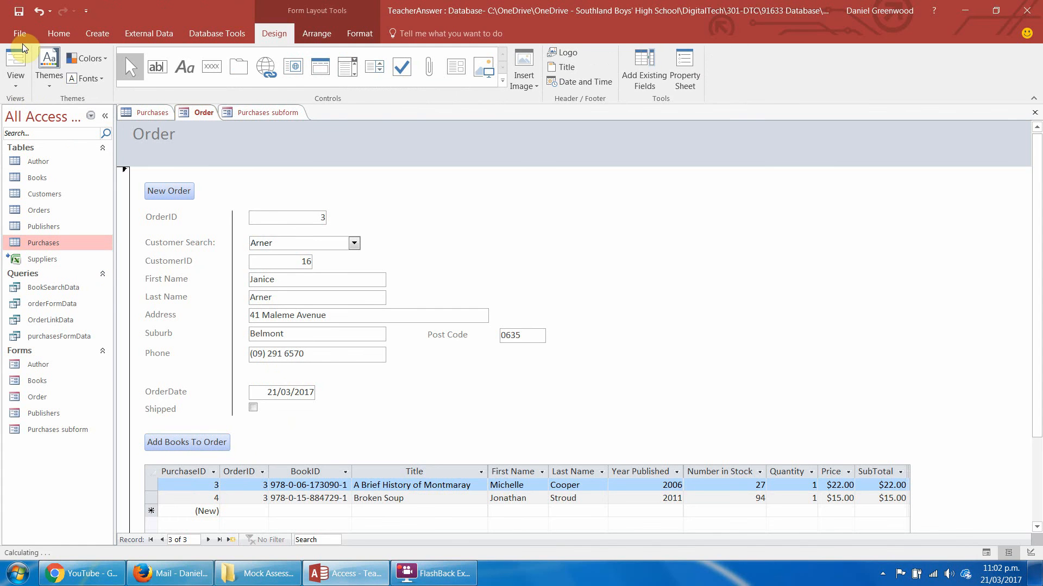
left_click(16, 62)
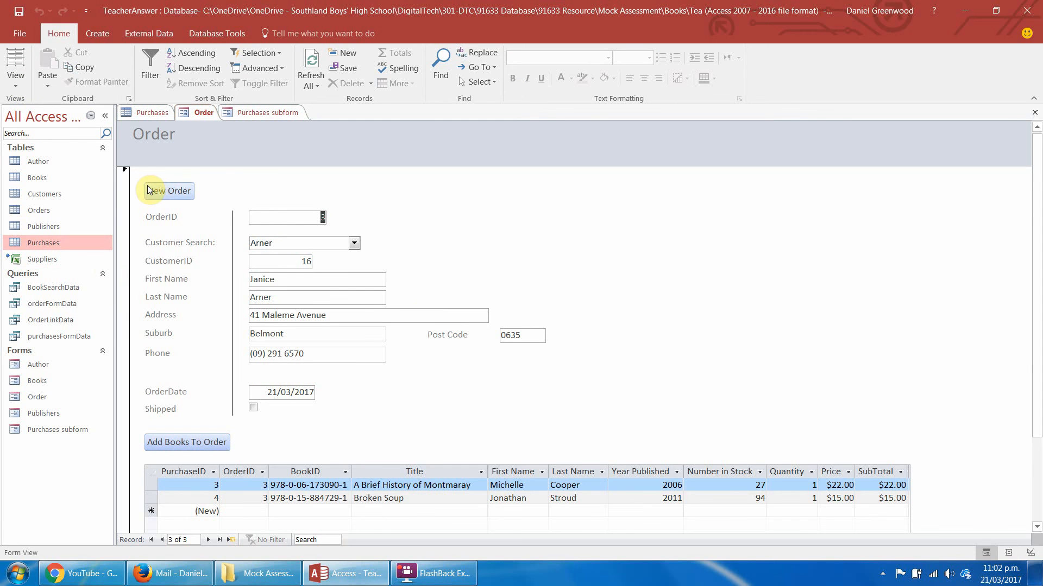
Create a new order for a customer in Birkenhead picked from Customer Search, with OrderDate 21/03/2017.
left_click(162, 193)
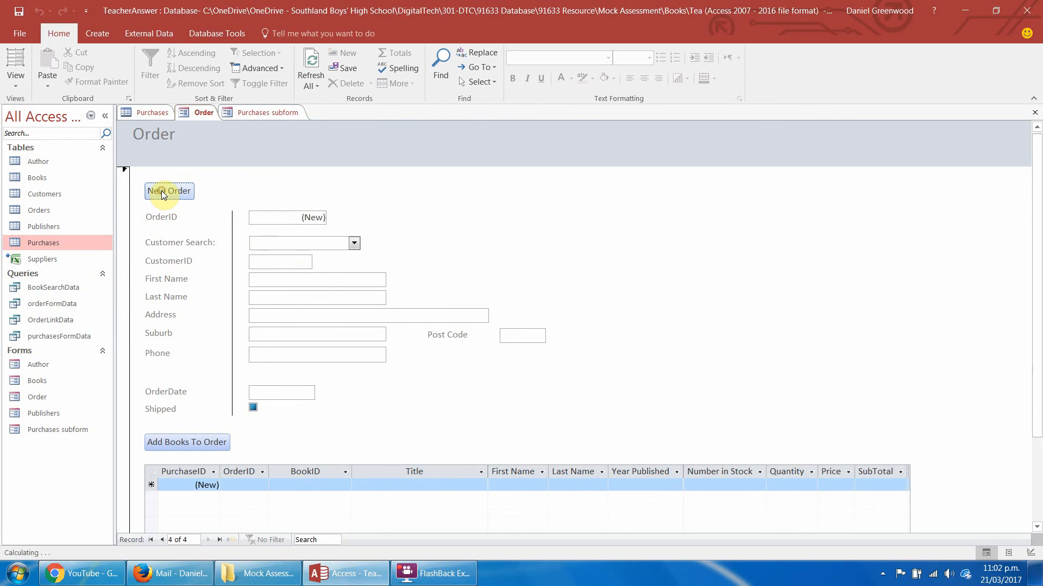
left_click(355, 243)
left_click(329, 448)
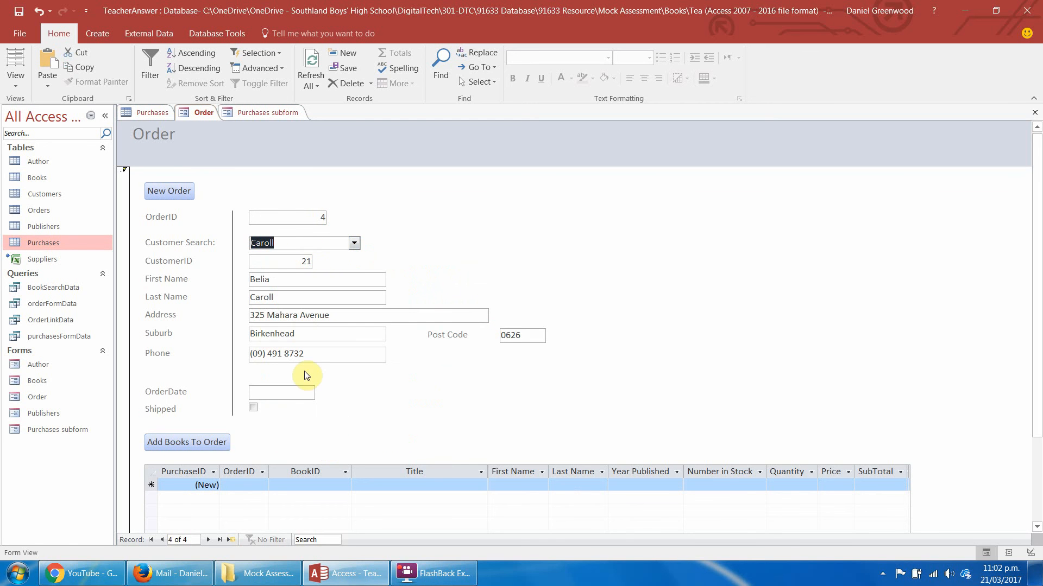
left_click(272, 392)
left_click(321, 393)
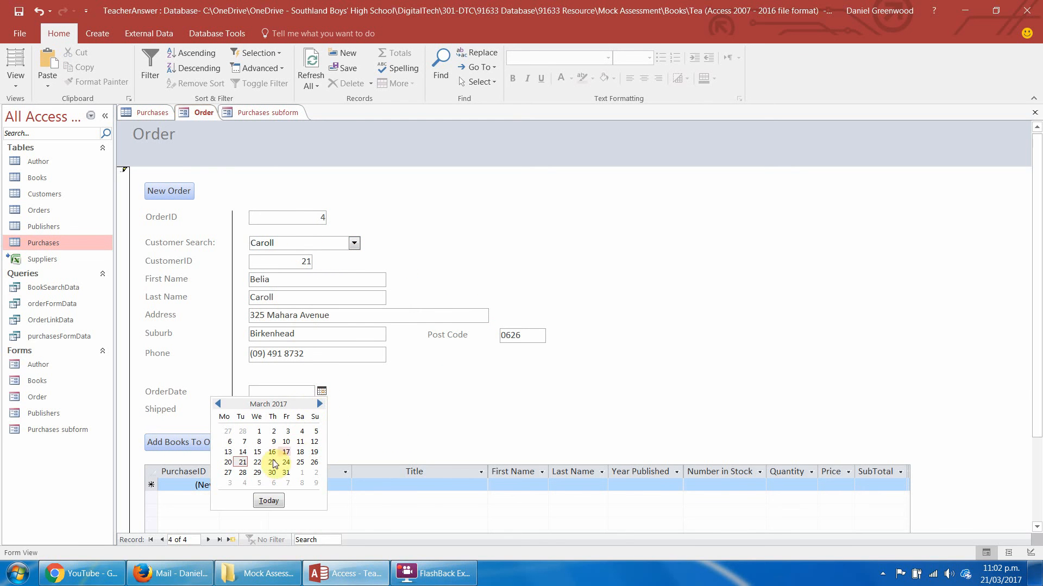
left_click(242, 462)
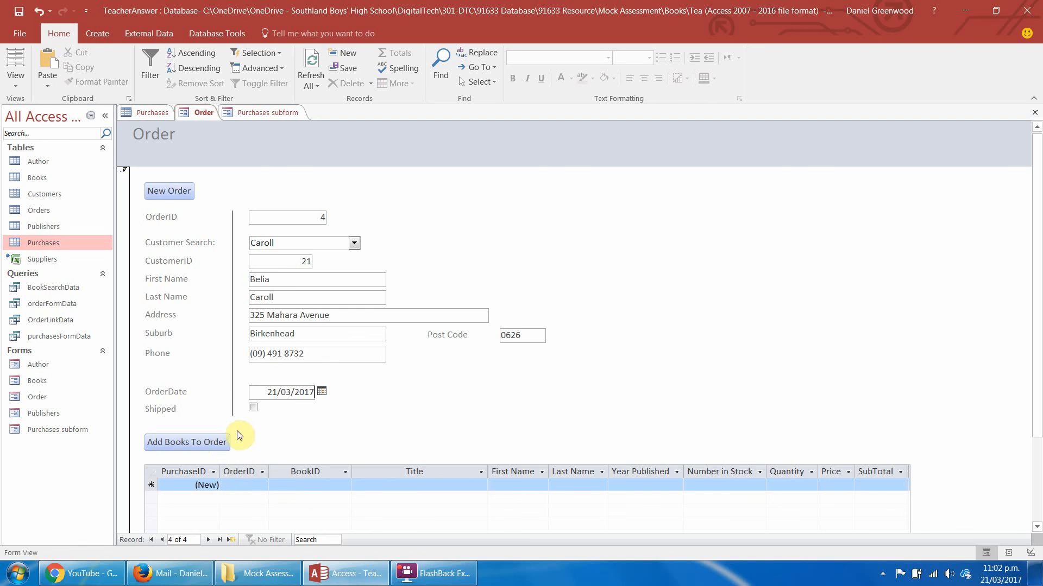
Run Add Books To Order, check the Order Link list for the new order, and go back to the Order form.
left_click(194, 444)
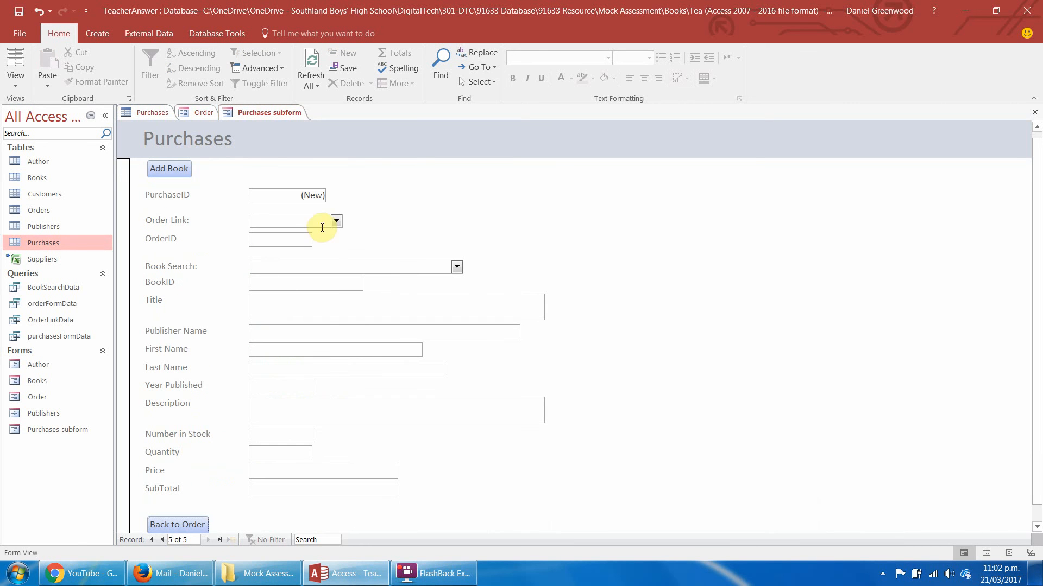
left_click(337, 218)
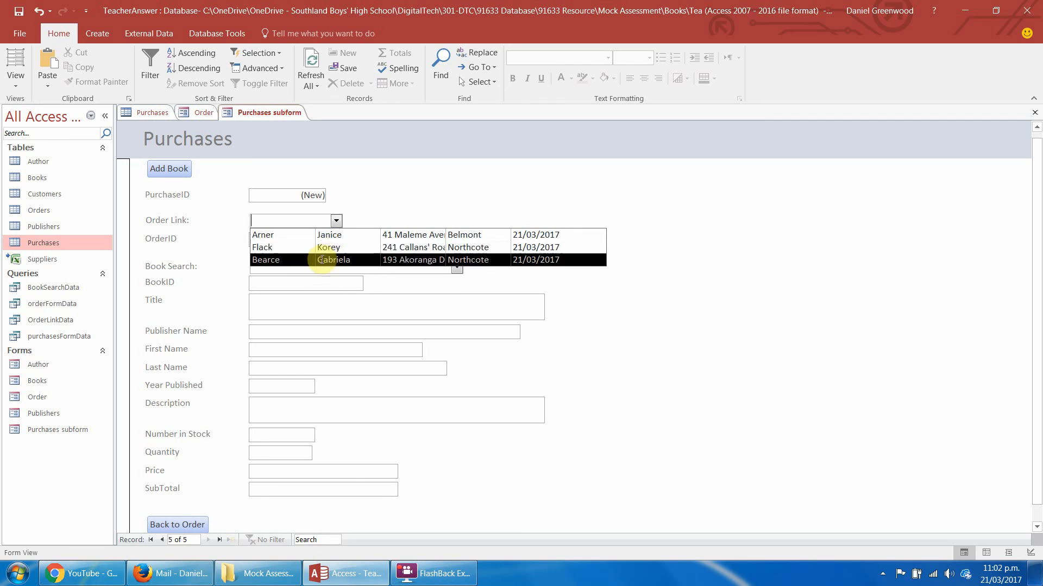
left_click(340, 221)
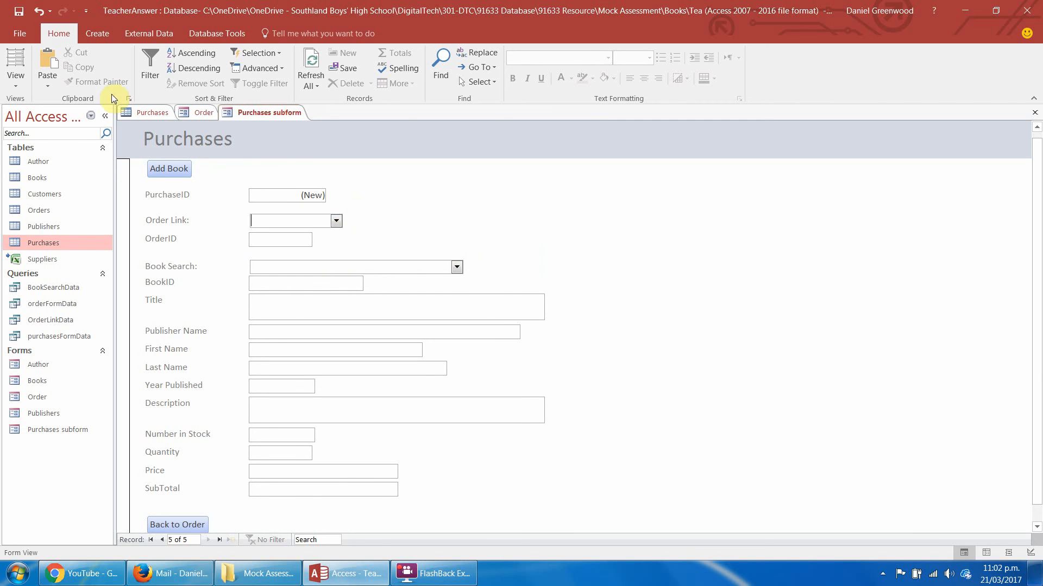
left_click(202, 113)
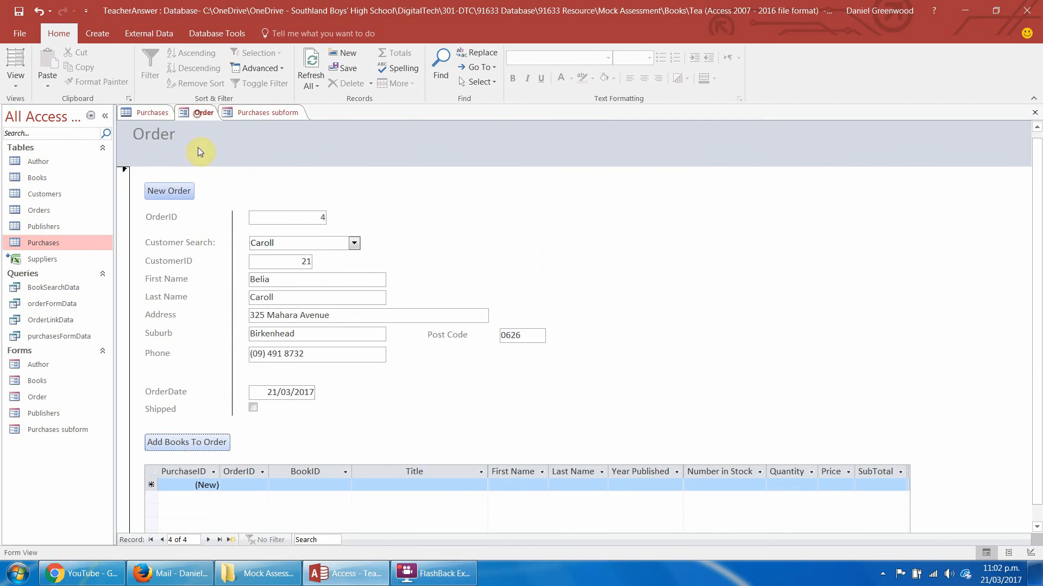
Switch the Order form to Design View and open the On Click macro of the Add Books To Order button.
right_click(190, 446)
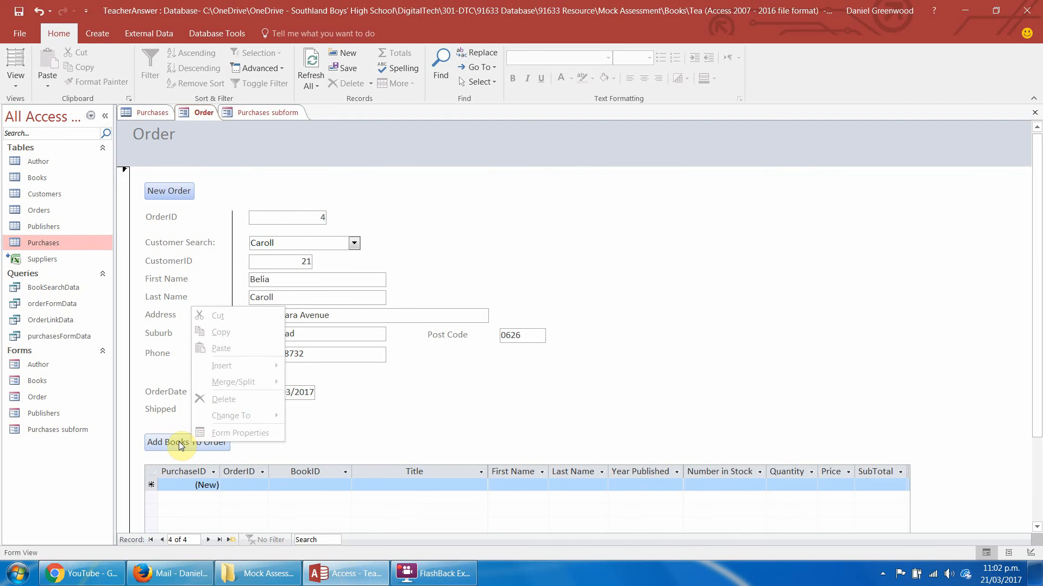
key("Escape")
left_click(16, 79)
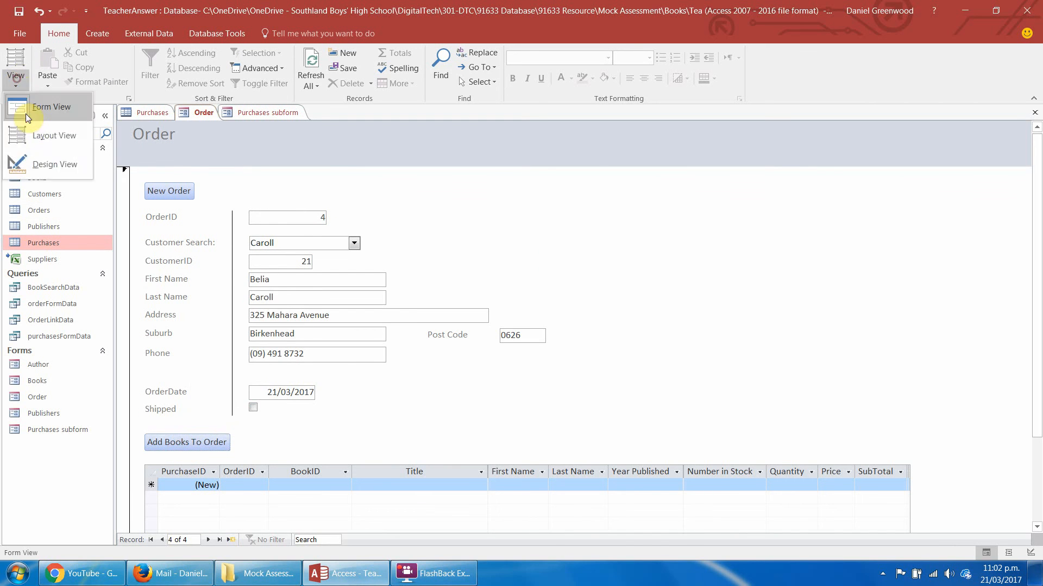
left_click(31, 157)
right_click(198, 481)
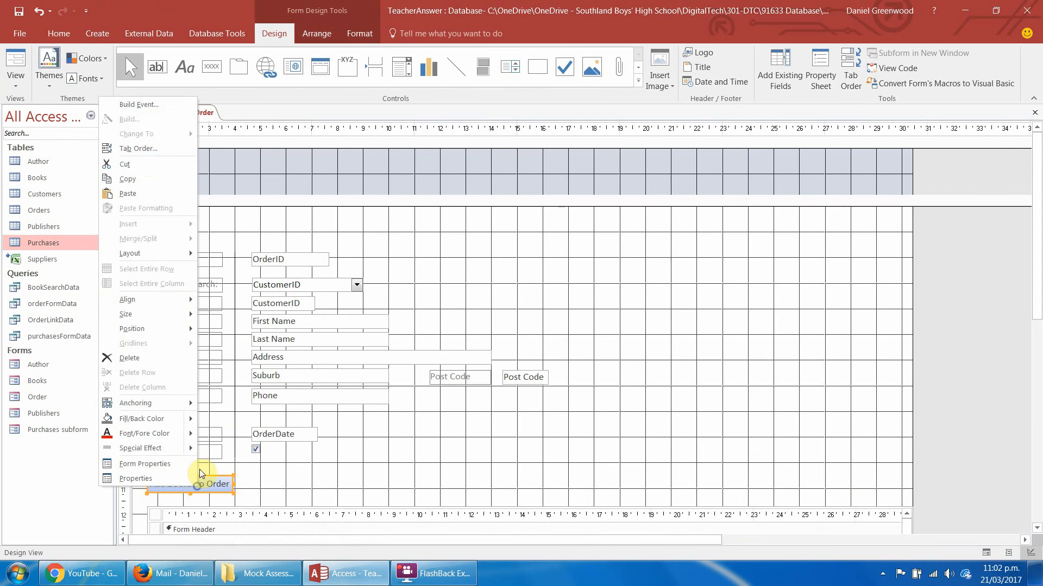
left_click(140, 104)
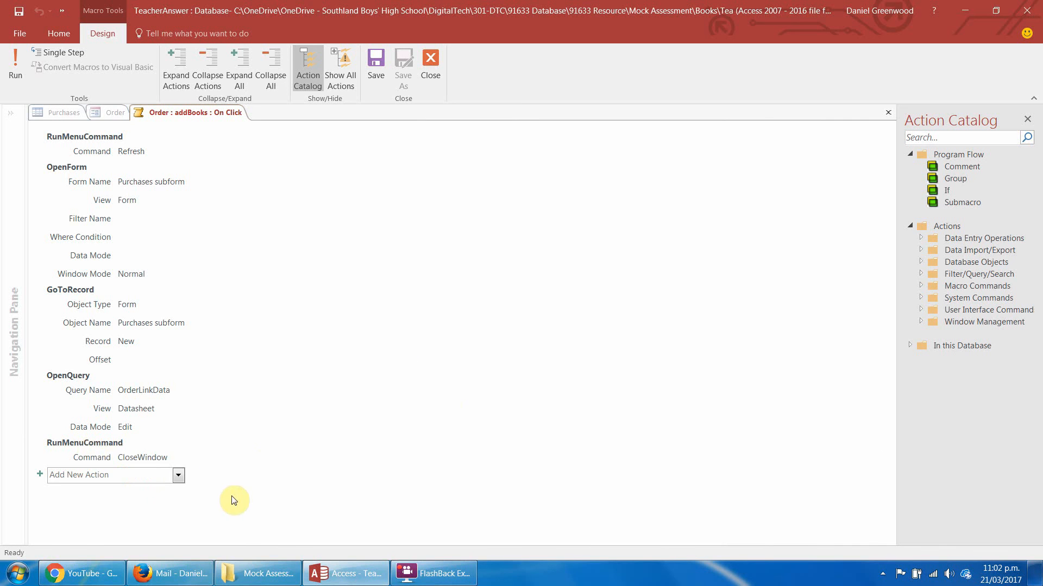
Add a Refresh action to the macro between OpenQuery and the CloseWindow command, and save and close the macro.
left_click(178, 475)
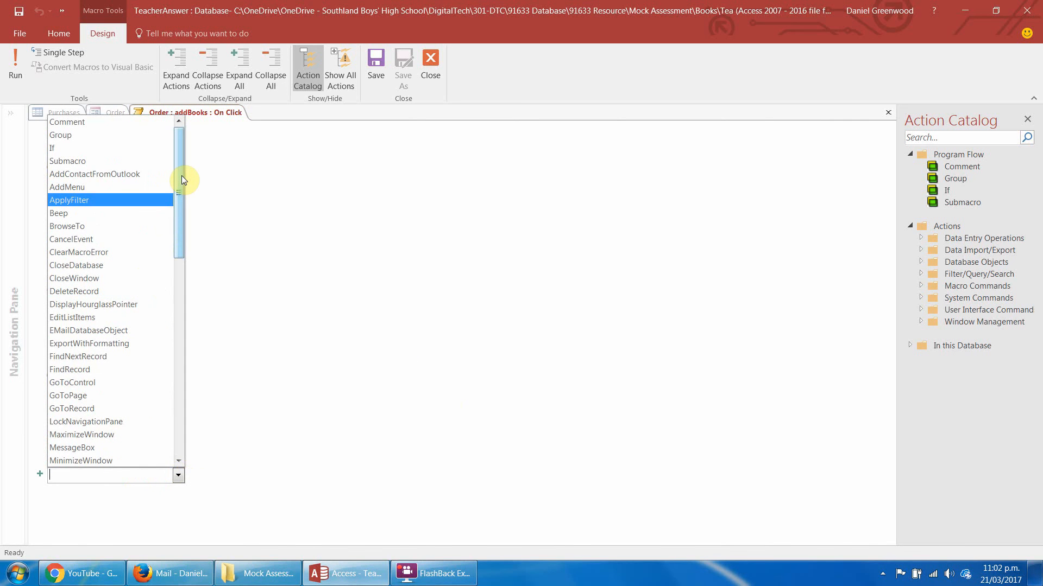
left_click_drag(181, 176, 181, 148)
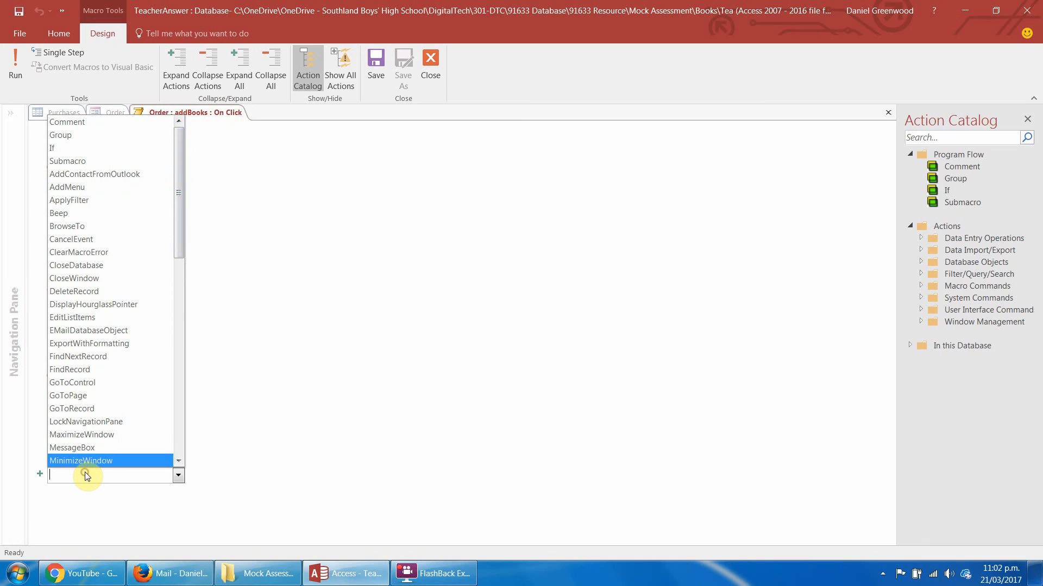
type("R")
type("unMenuCommand")
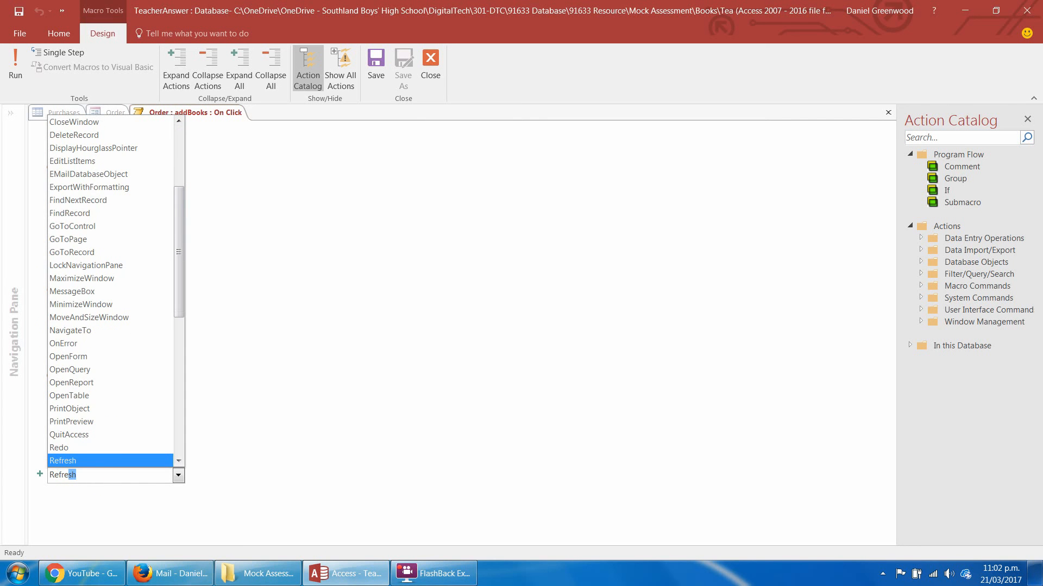
key("Return")
left_click_drag(70, 480, 70, 439)
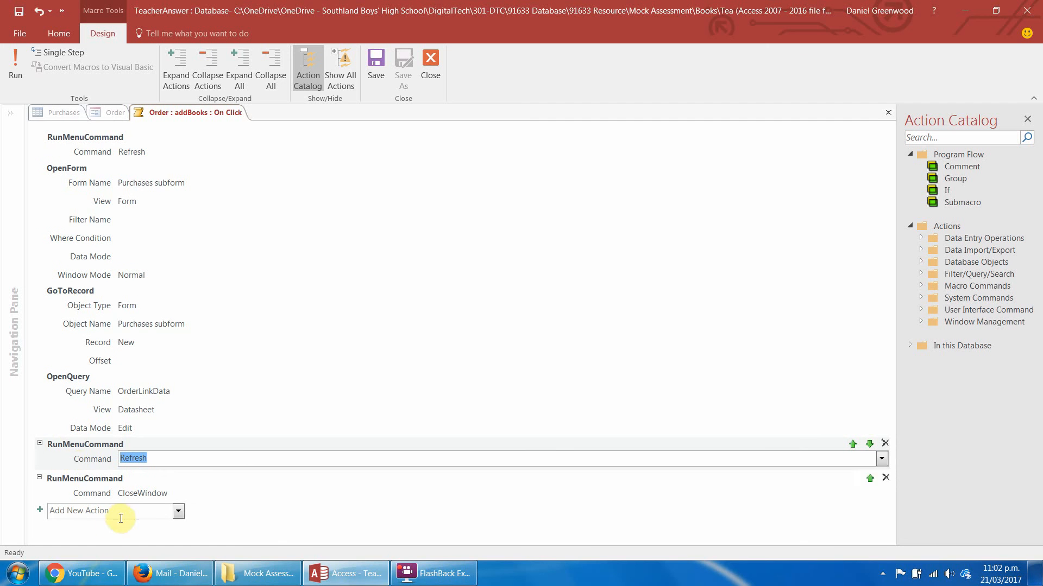
left_click(429, 60)
left_click(476, 324)
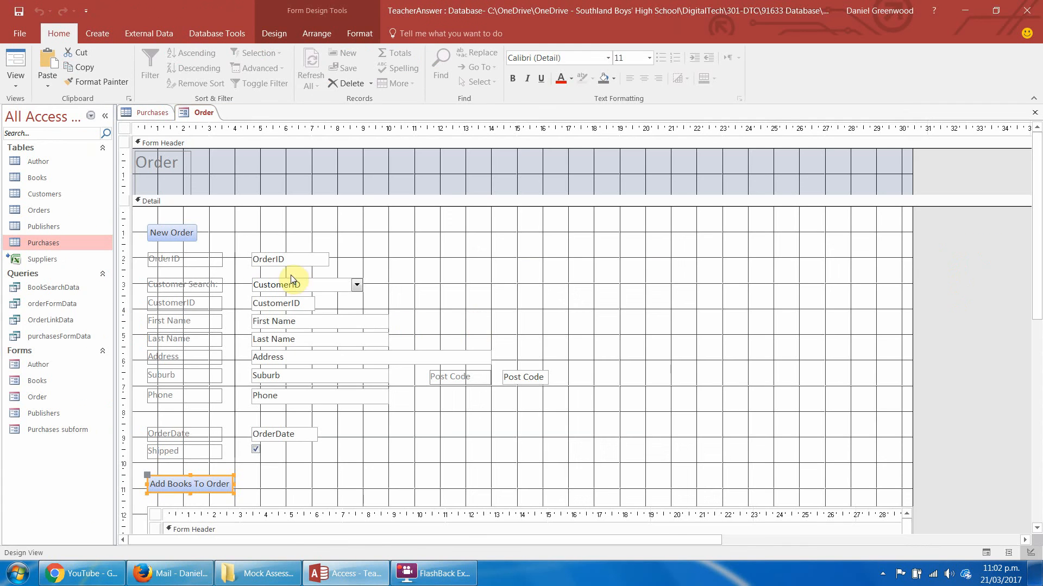
In Form View, run Add Books To Order from the last order and link the new purchase to that order.
left_click(15, 63)
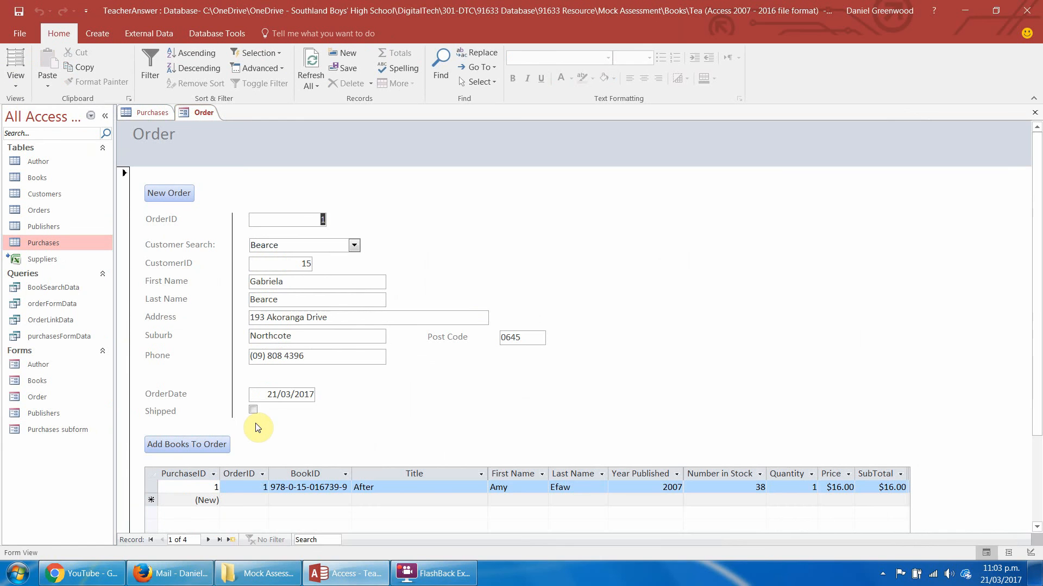
left_click(220, 541)
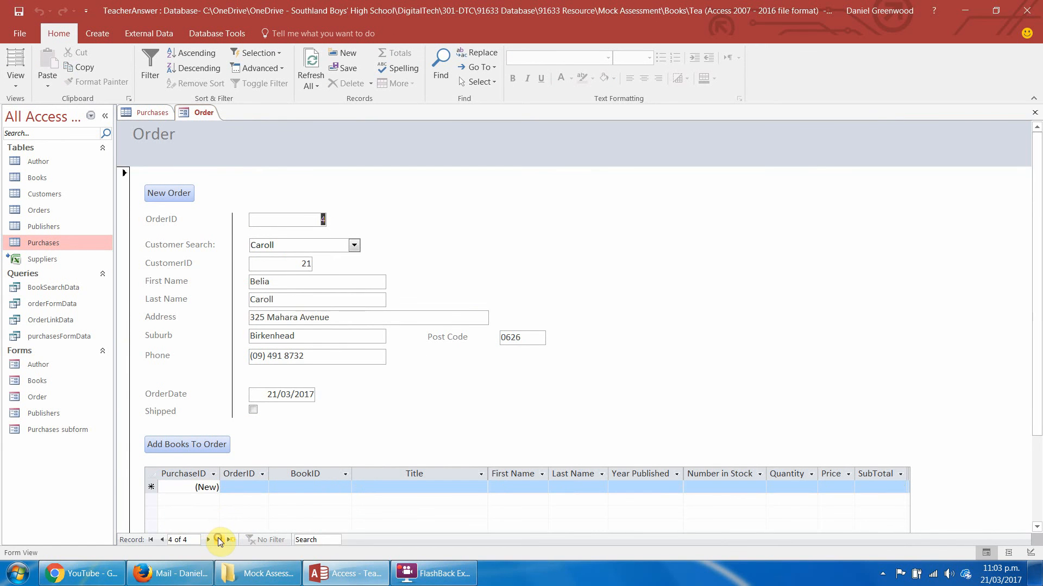
left_click(195, 444)
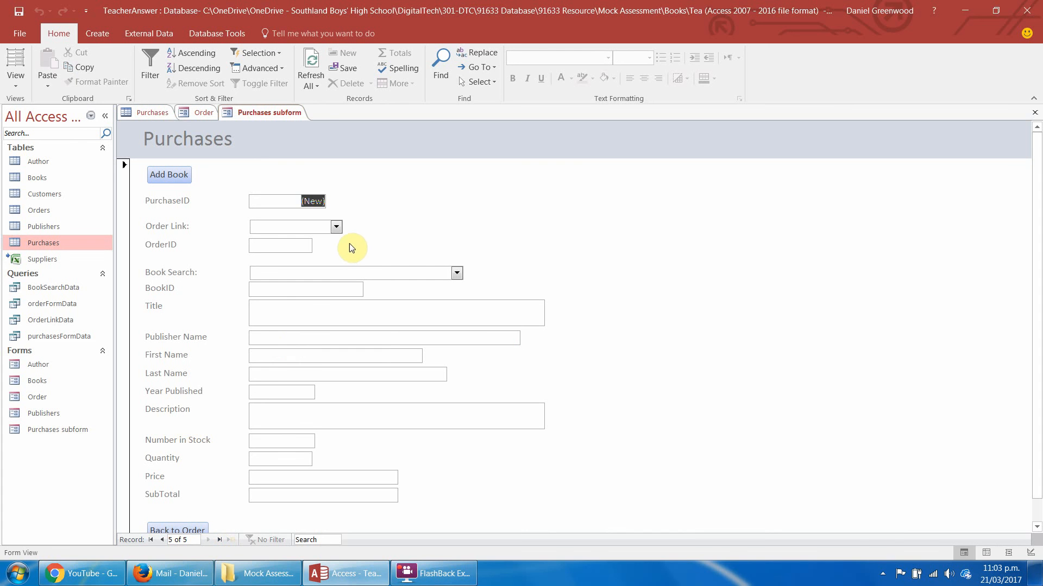
left_click(336, 227)
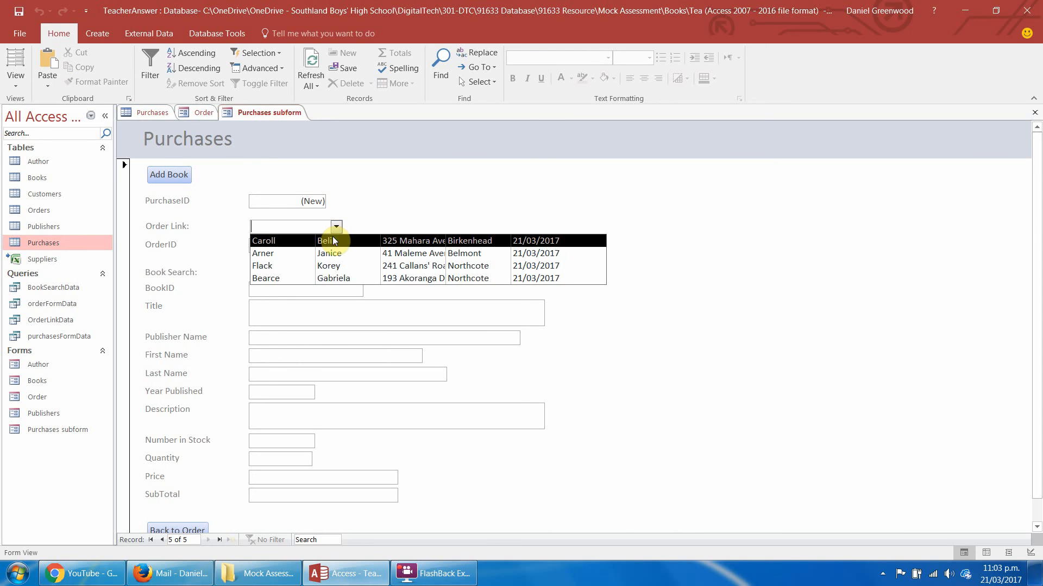
left_click(333, 241)
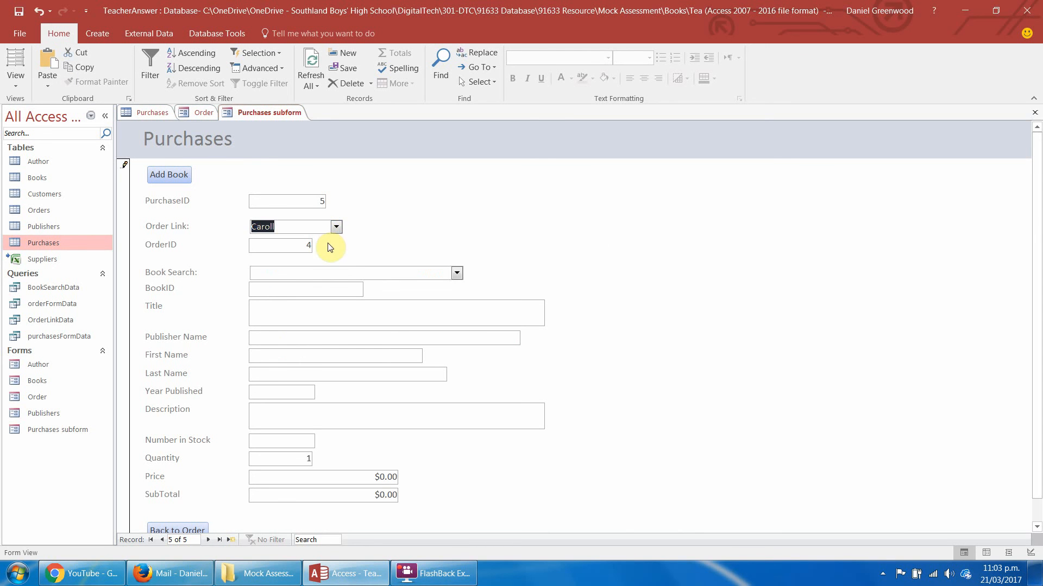
Choose The Dust of 100 Dogs as the purchase's book and set its quantity to 10.
left_click(457, 272)
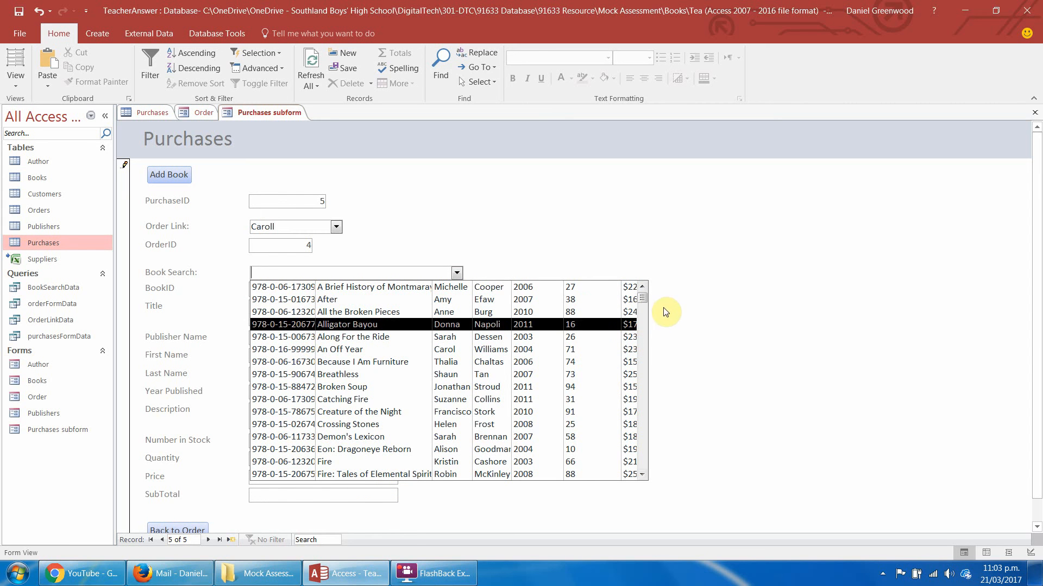
scroll(641, 315, "down", 10)
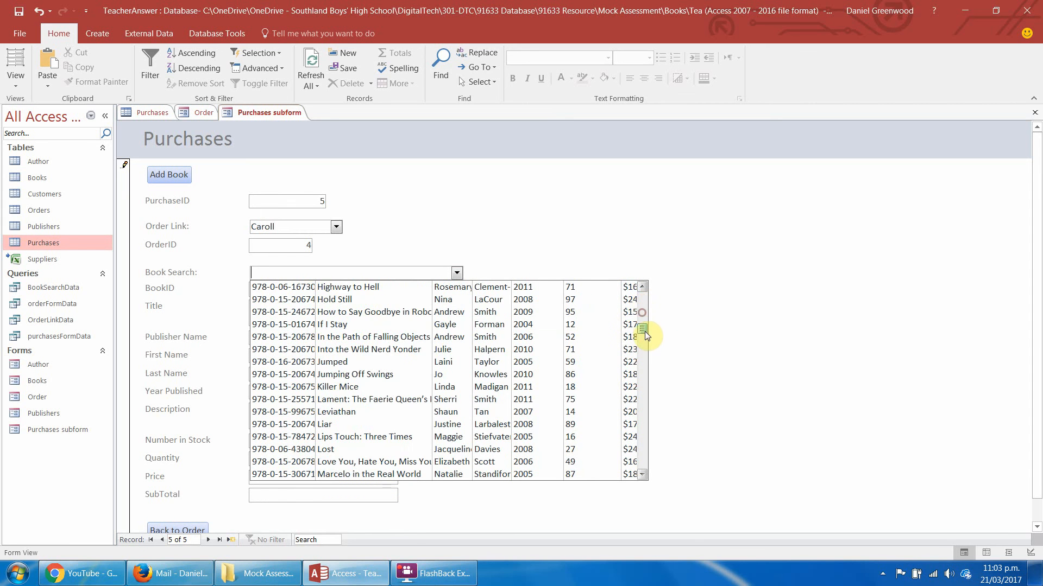
scroll(644, 331, "down", 10)
left_click(350, 367)
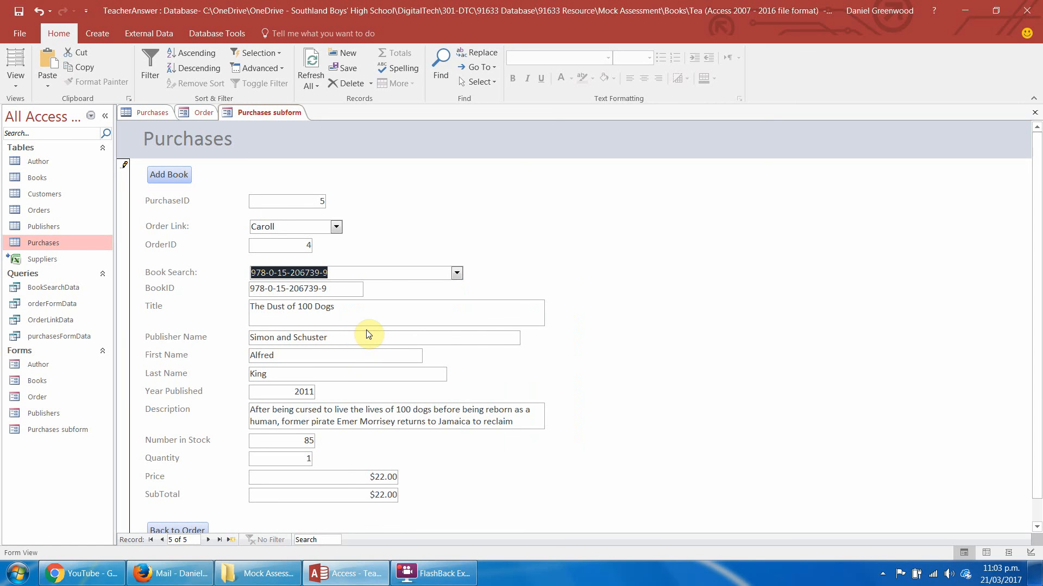
key("Tab")
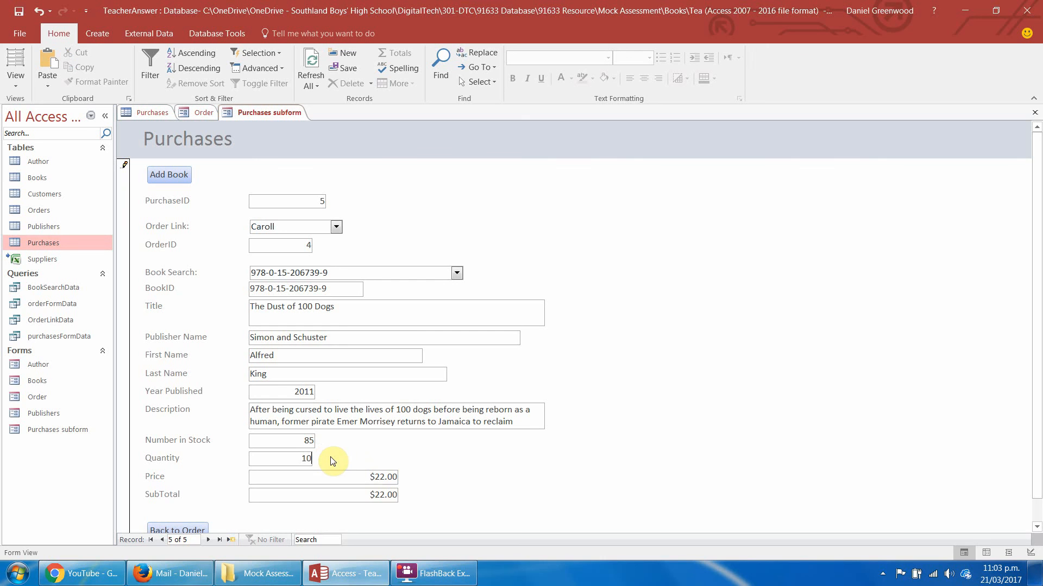
type("10")
key("Tab")
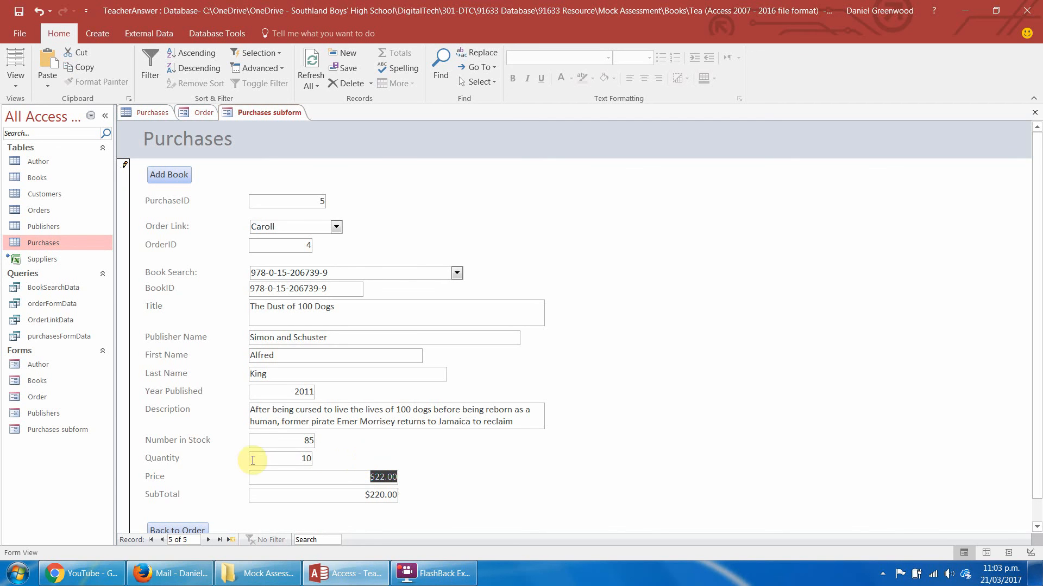
Go back to the Order form, refresh all data, and check the purchase listed under the last order.
left_click(161, 528)
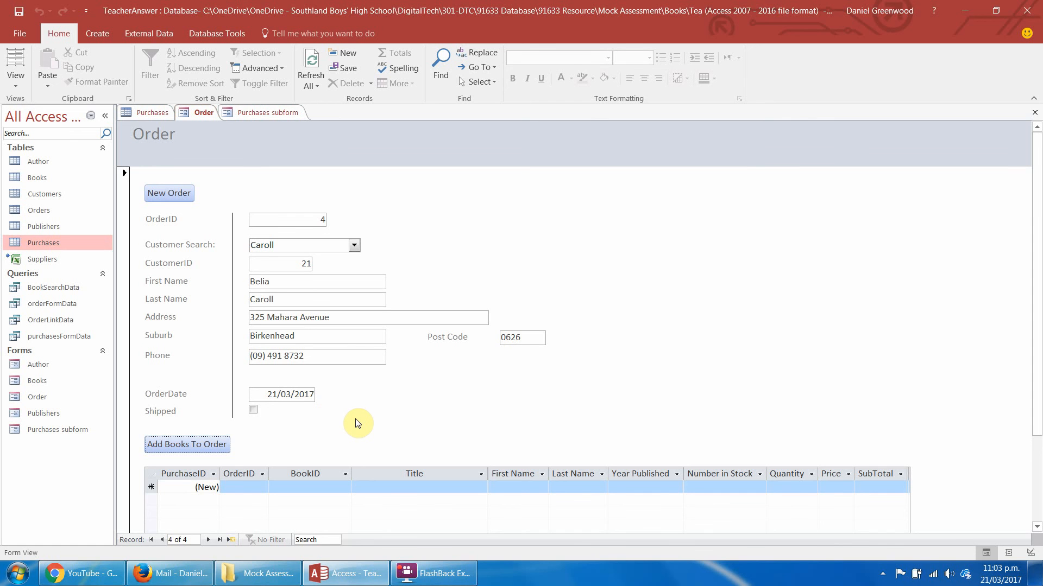
left_click(311, 70)
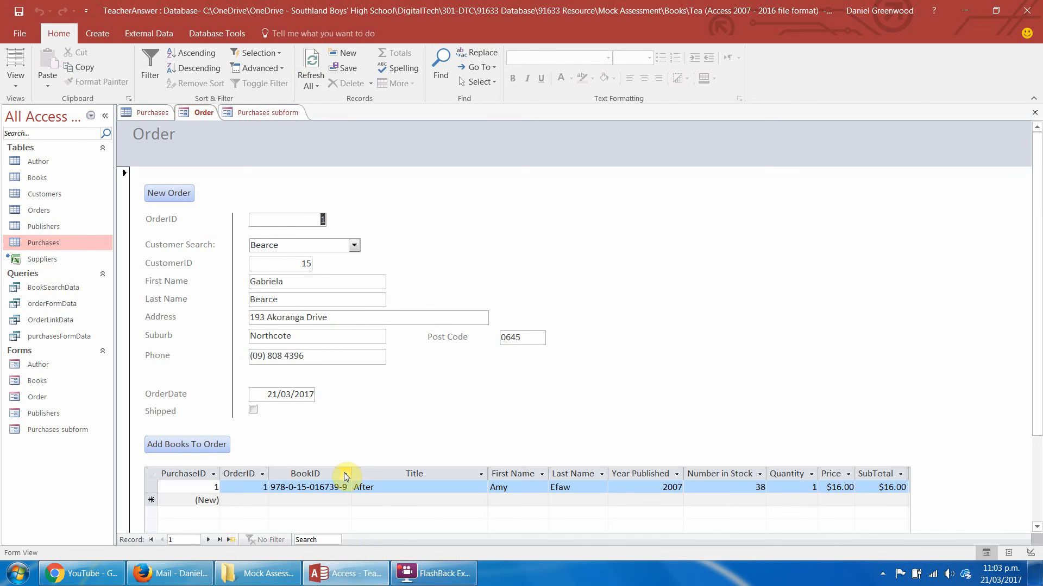
left_click(219, 540)
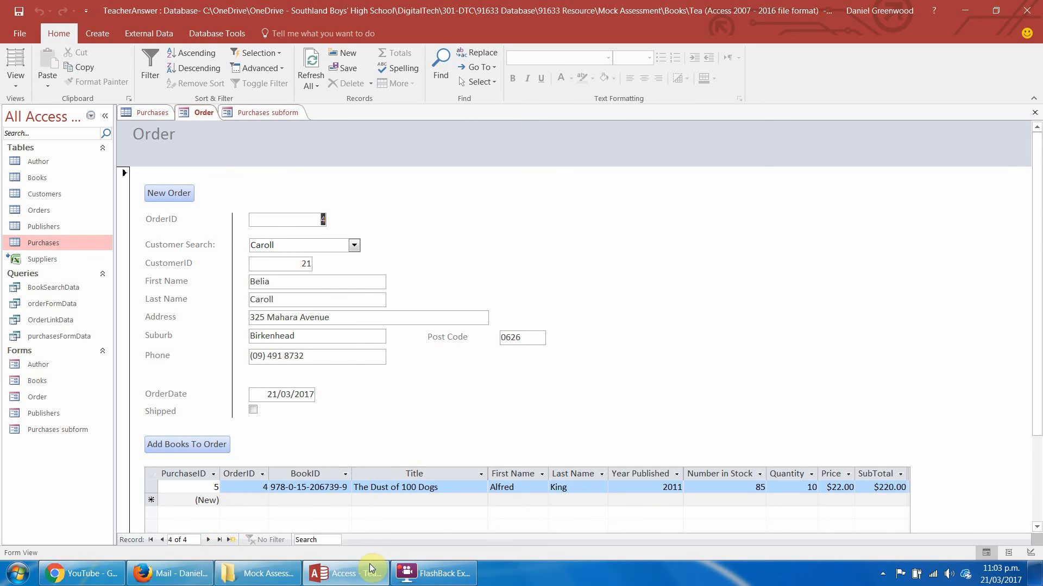
left_click(436, 406)
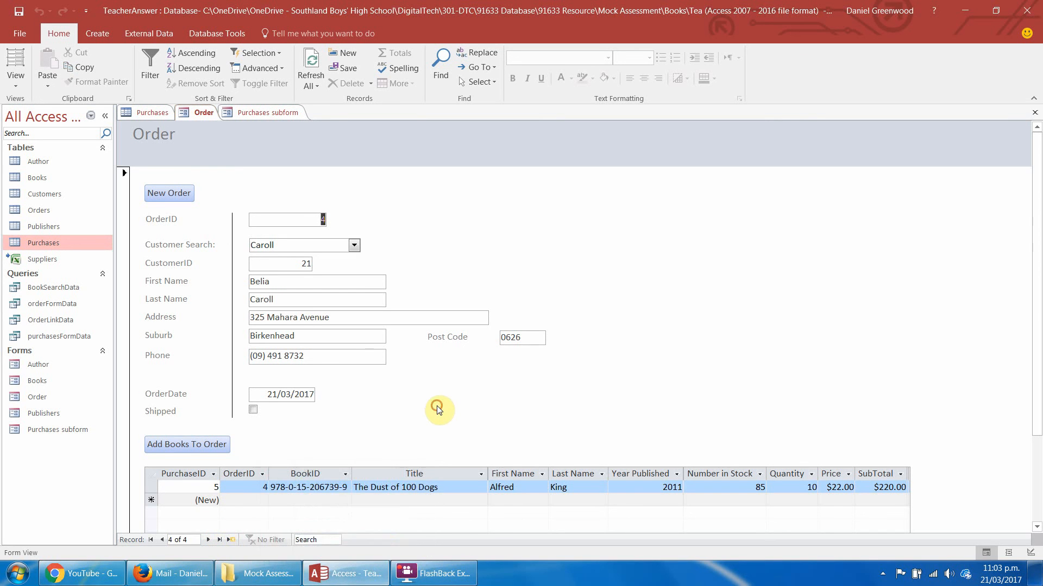
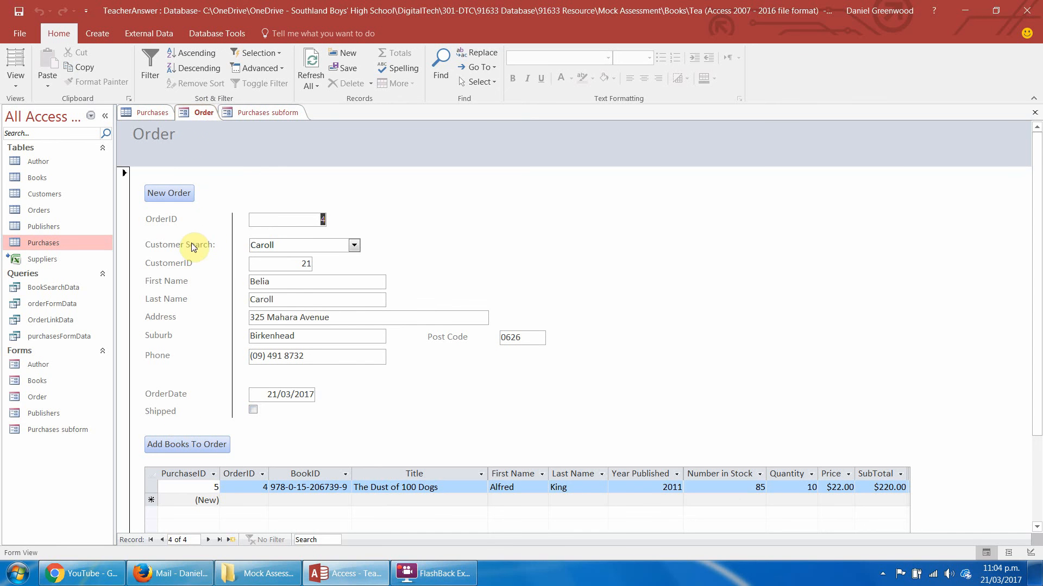
Open the Purchases subform in Design View, replacing the conflicting Order form changes, and open the Back to Order button's click macro.
left_click(266, 114)
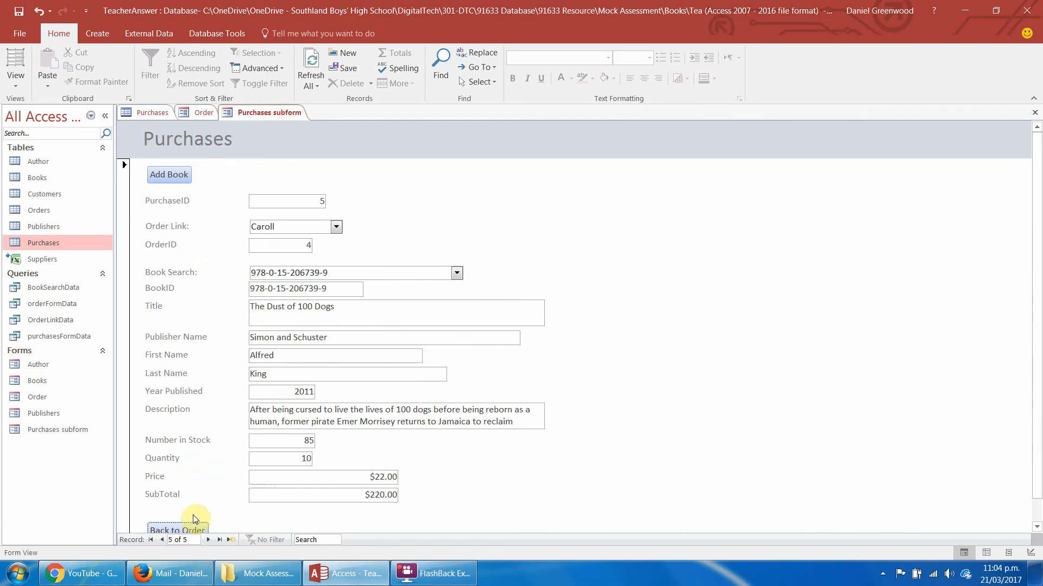
scroll(1039, 232, "down", 1)
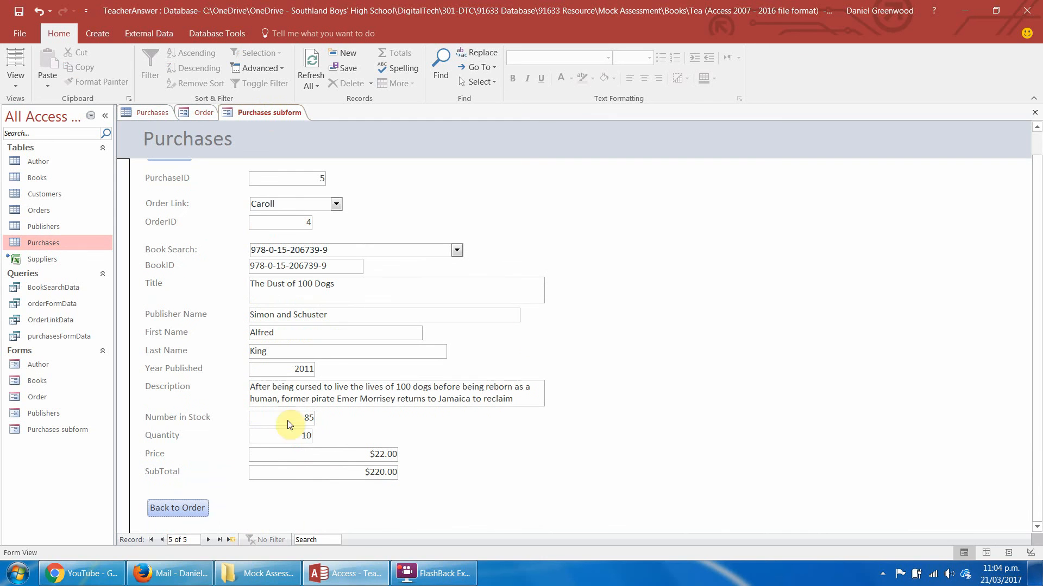
right_click(174, 507)
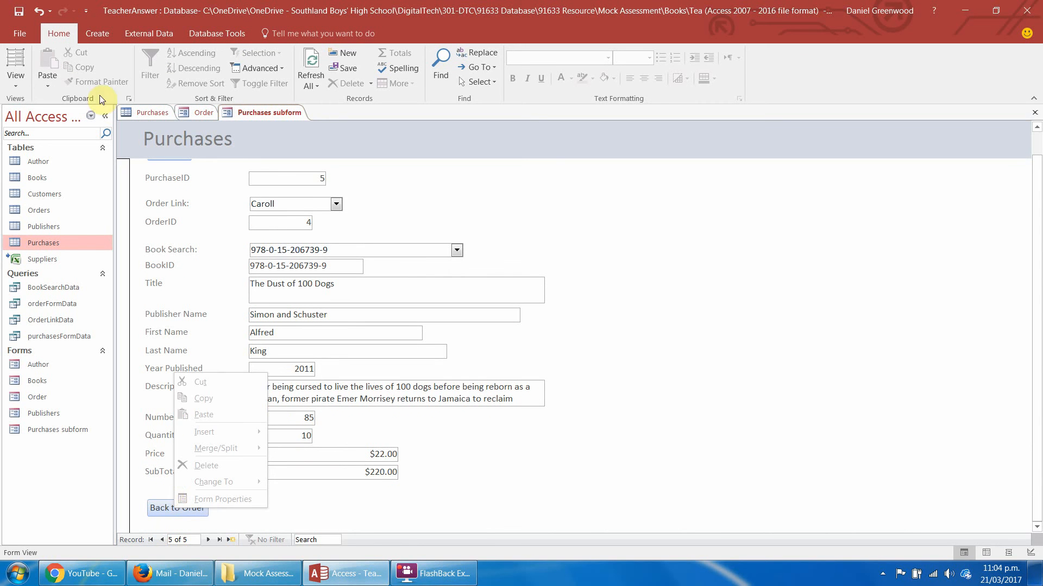
left_click(16, 79)
left_click(51, 189)
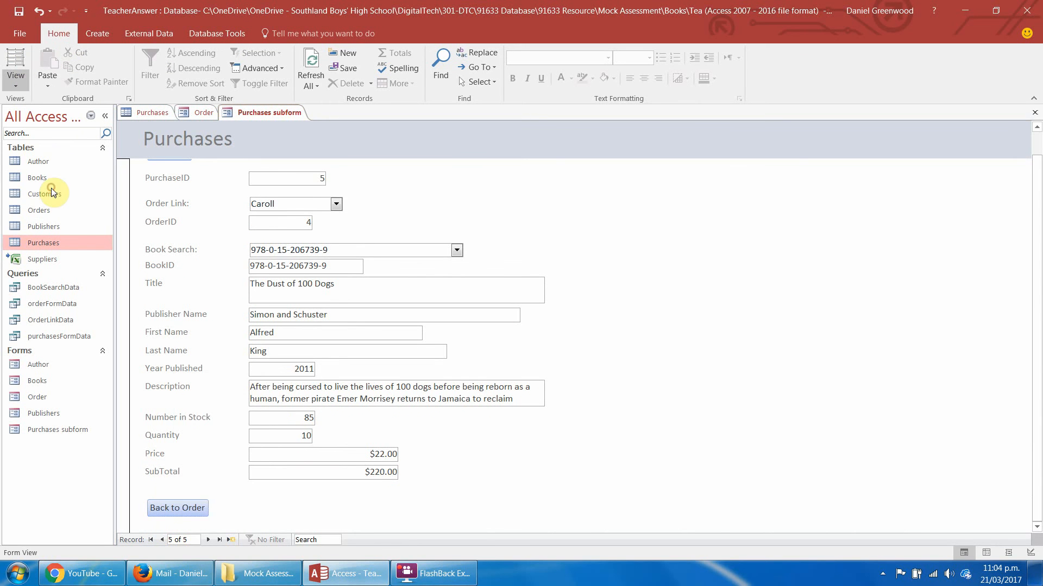
left_click(487, 324)
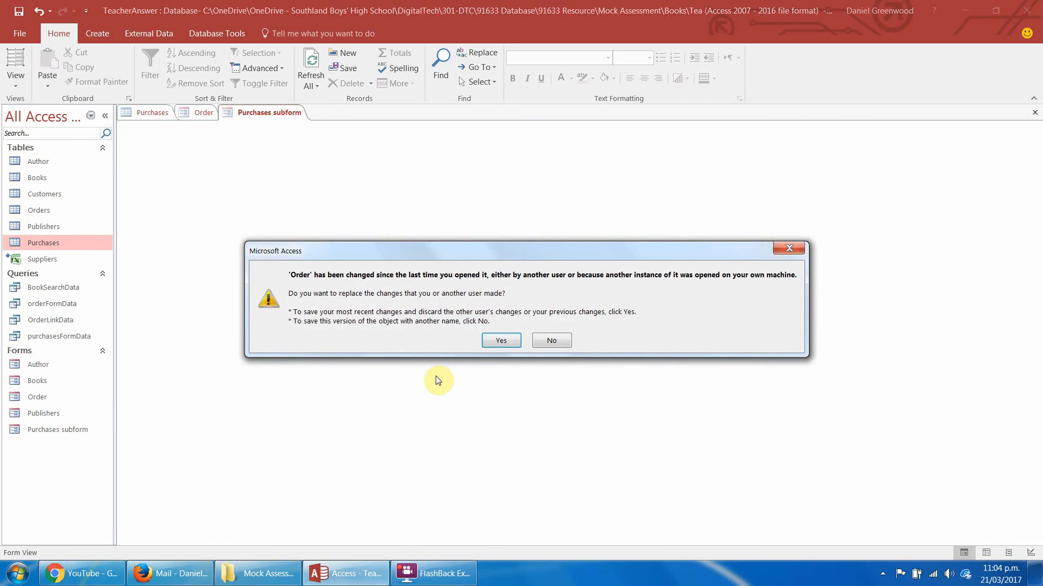
left_click(501, 340)
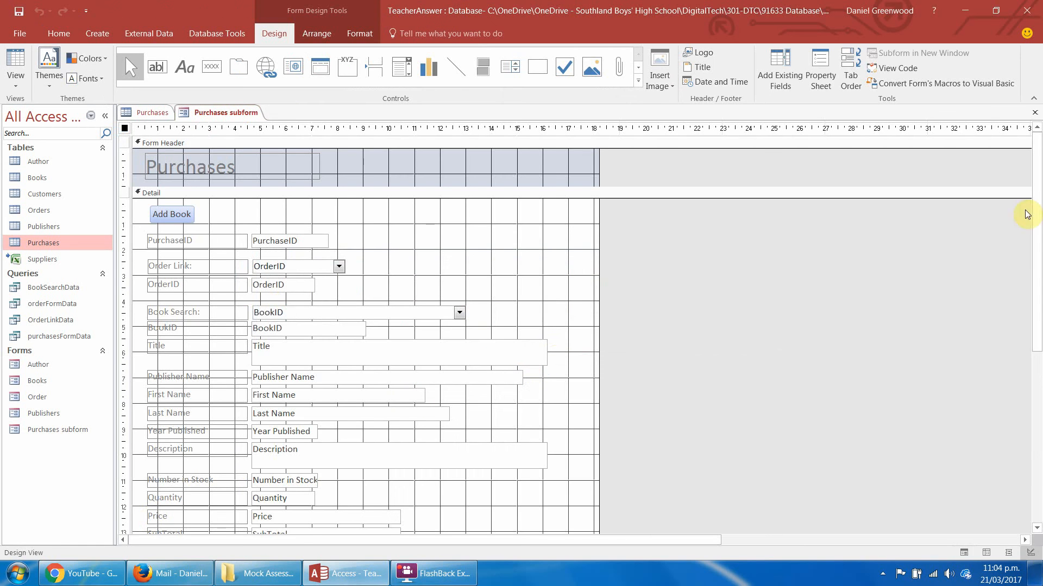
scroll(605, 366, "down", 5)
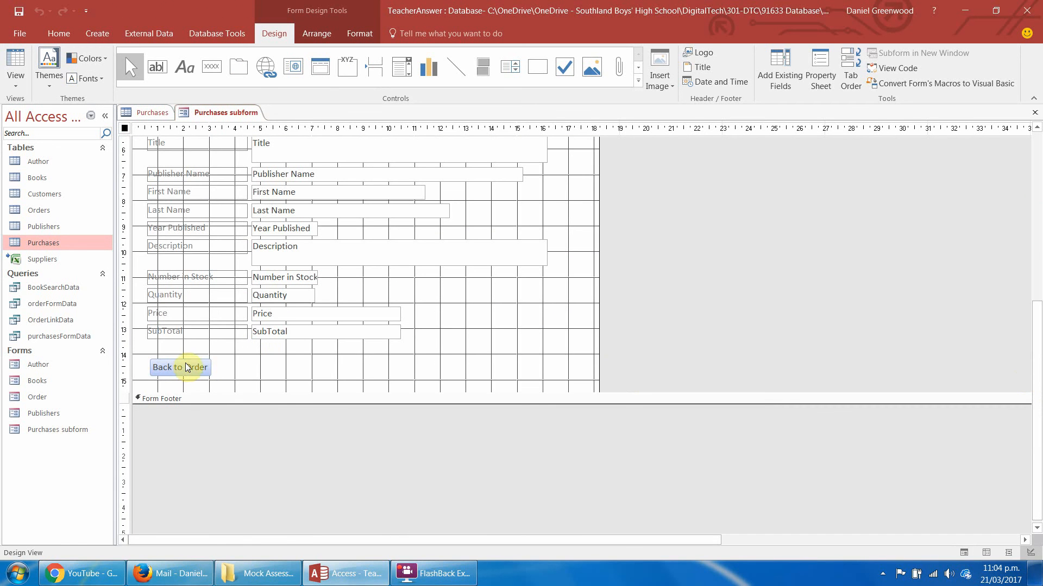
right_click(187, 368)
left_click(245, 176)
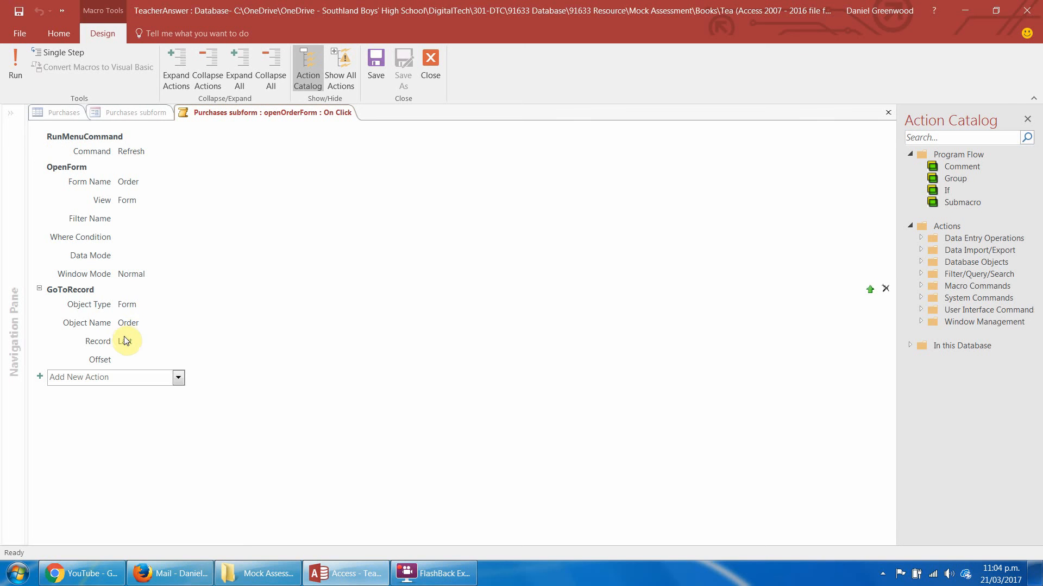
Add a Refresh action after GoToRecord at the end of the macro, and save and close the macro.
left_click(175, 379)
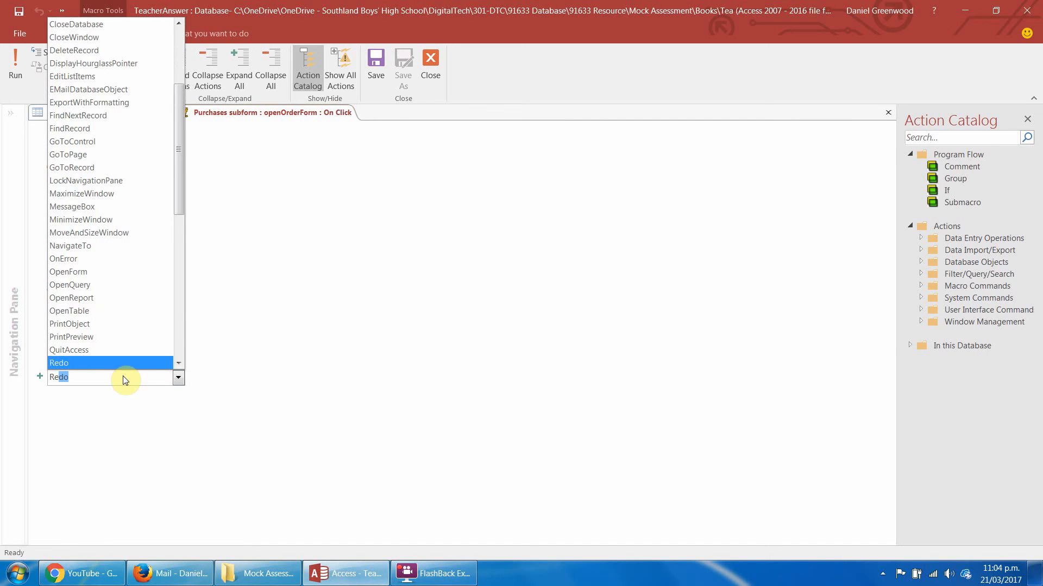
type("fresh")
left_click(173, 356)
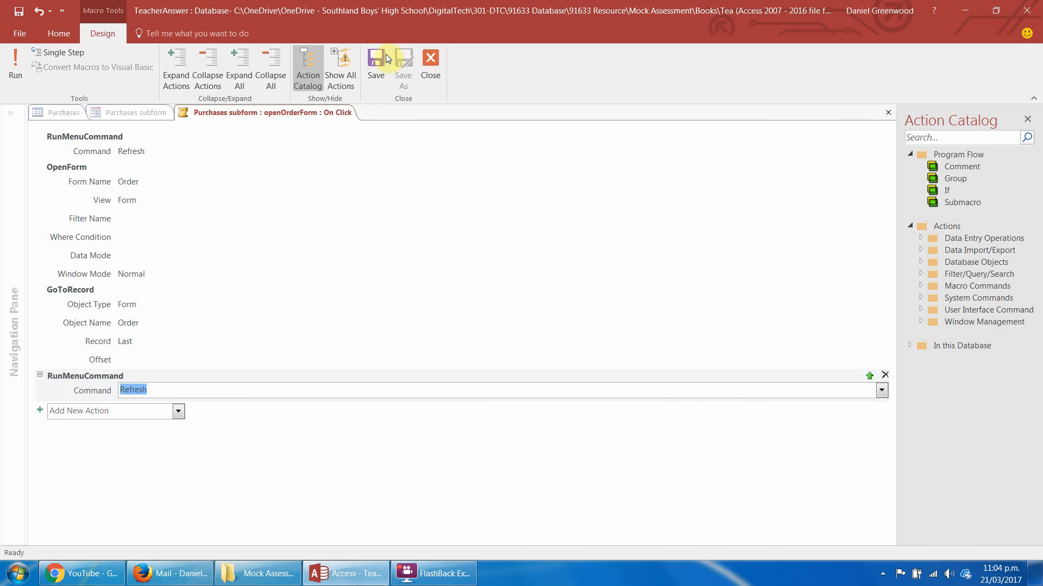
left_click(434, 59)
left_click(481, 323)
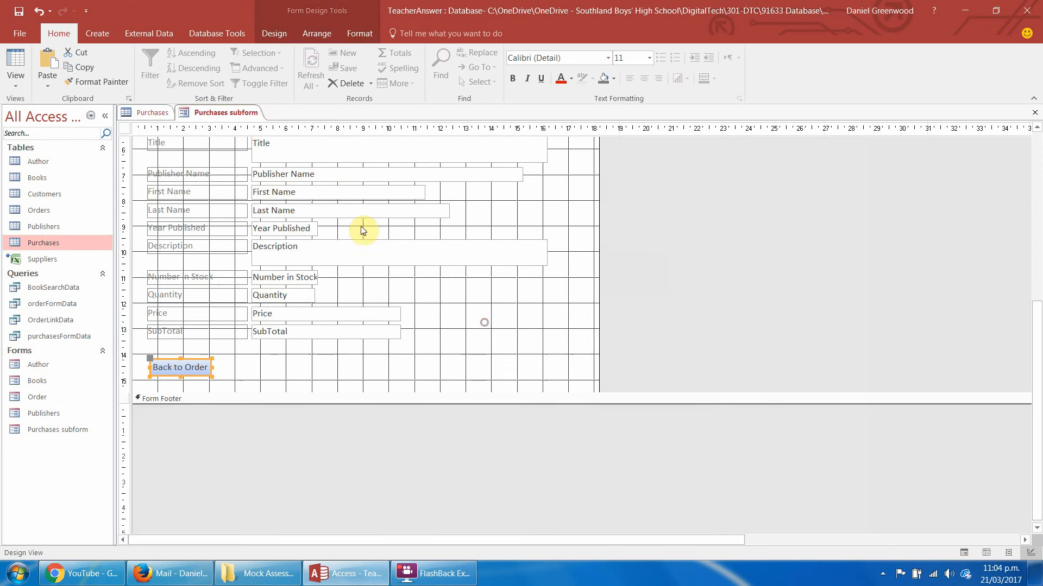
Switch the Purchases subform to Form View and test Back to Order.
left_click(16, 79)
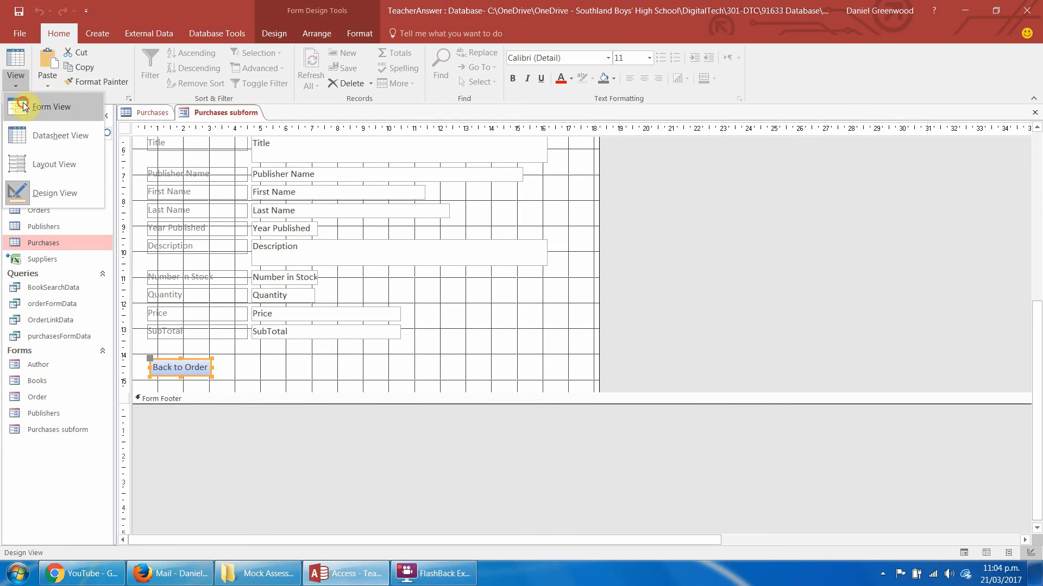
left_click(23, 106)
left_click(184, 526)
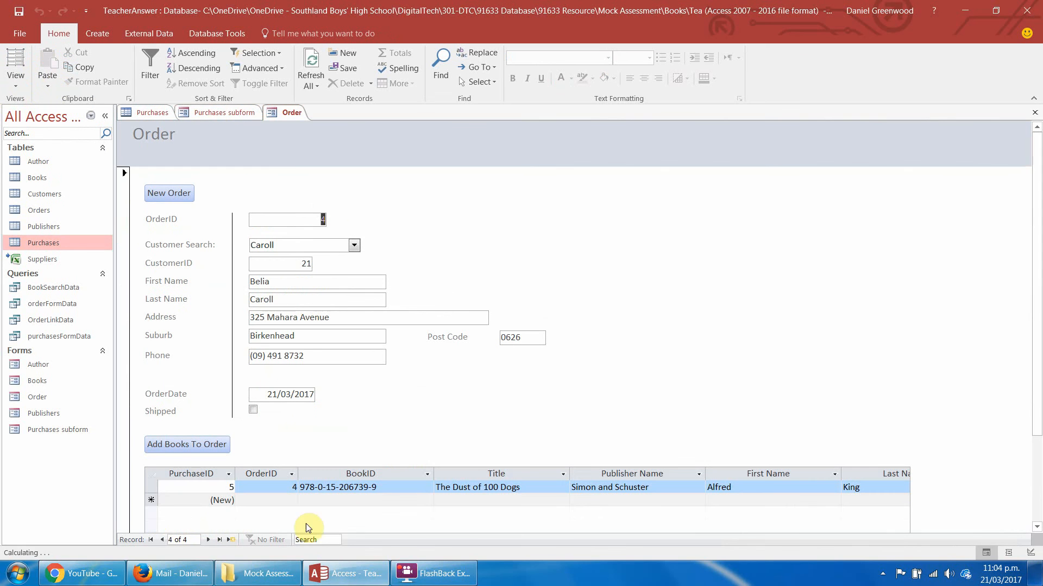
mouse_move(1039, 195)
left_mouse_down()
mouse_move(1041, 221)
mouse_move(1039, 184)
left_mouse_up()
In the Purchases subform's Design View, set the Book Search combo box's first column width to 0 cm.
left_click(224, 113)
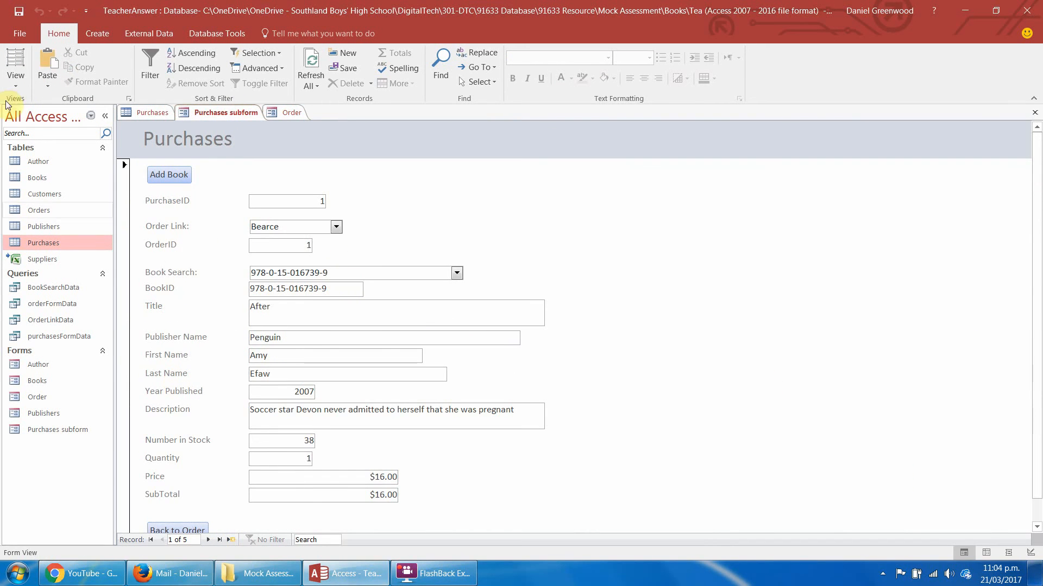
left_click(15, 81)
left_click(55, 200)
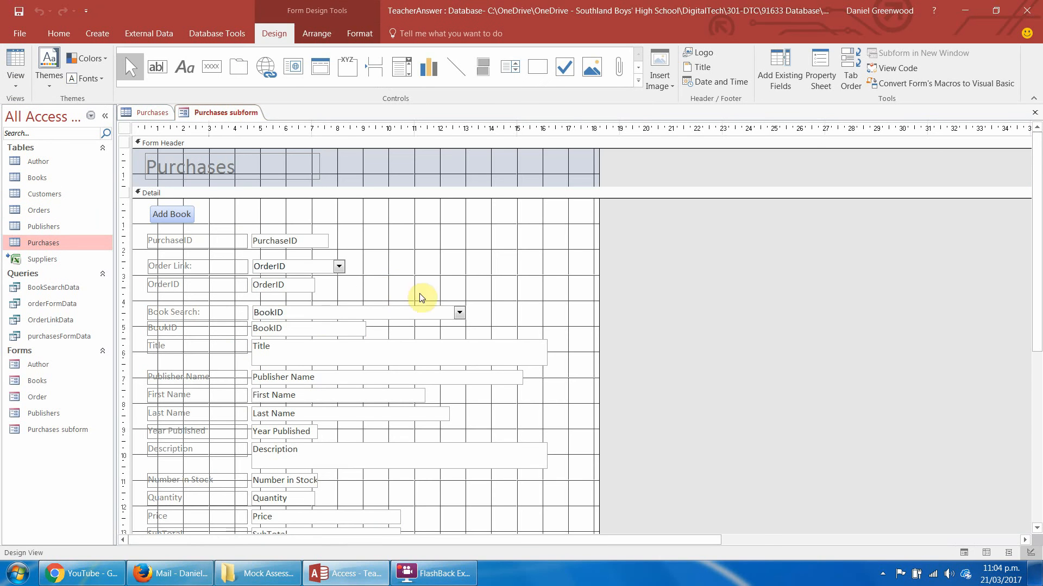
left_click(370, 312)
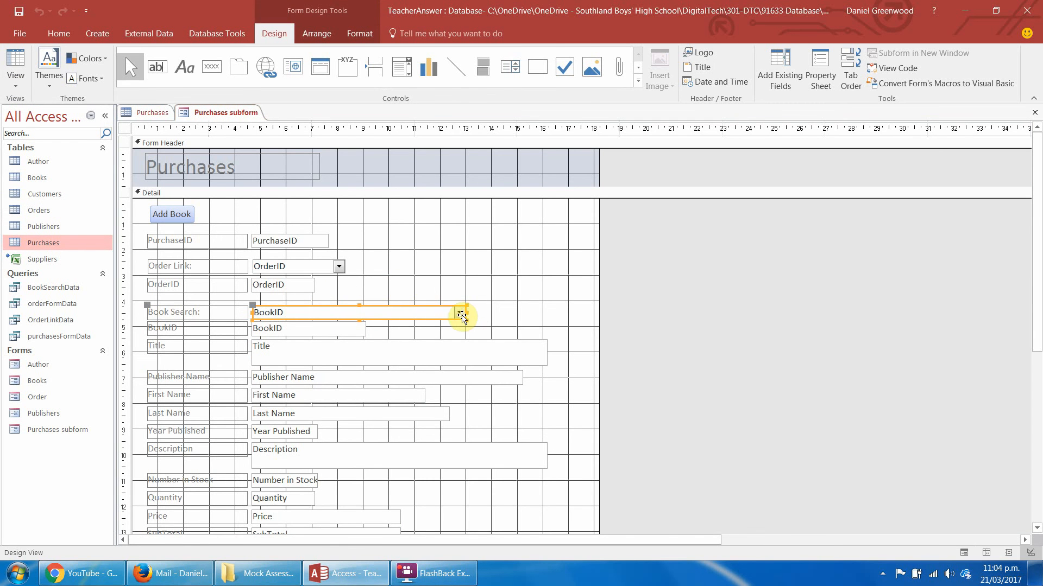
right_click(441, 315)
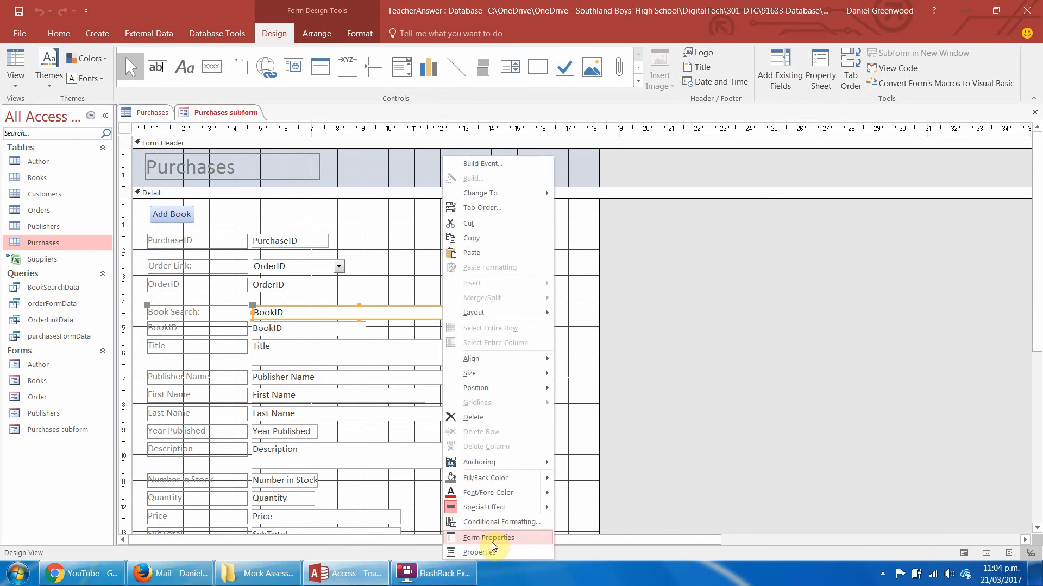
left_click(493, 544)
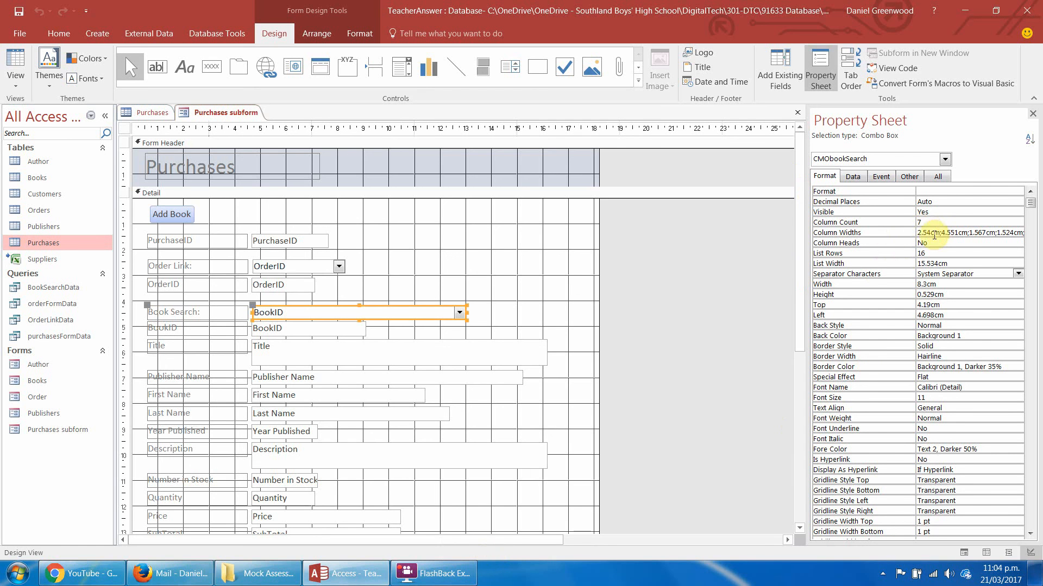
left_click_drag(931, 233, 917, 233)
type("0")
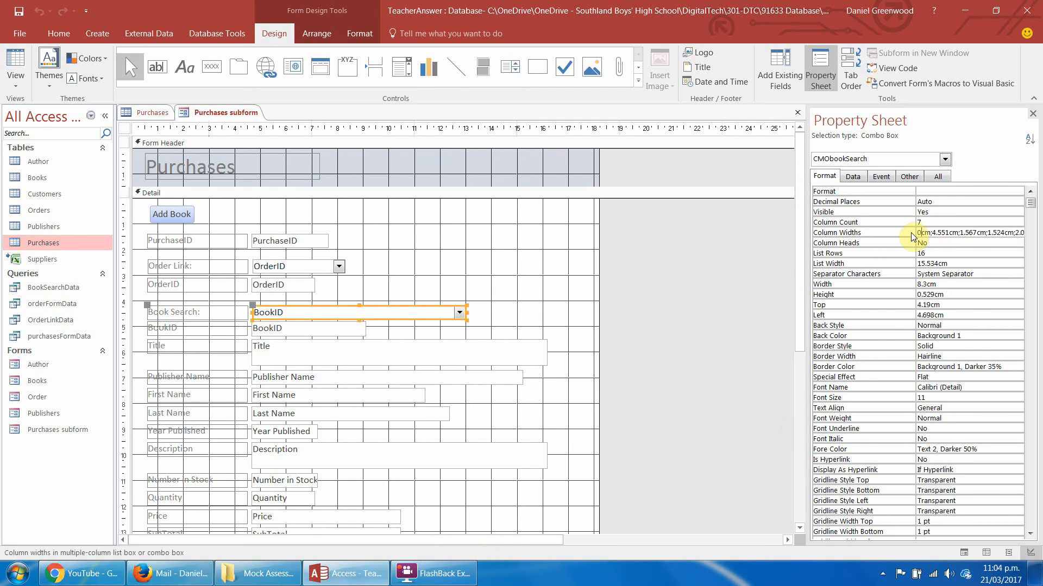
left_click(720, 293)
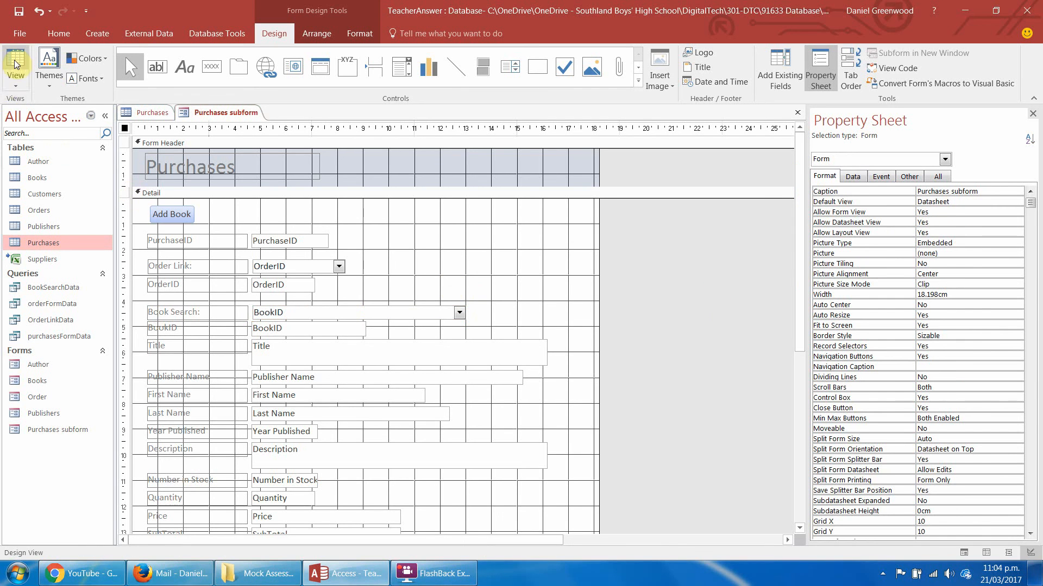
Check the Book Search field in Form View and go back to the Order form with Back to Order.
left_click(17, 87)
left_click(38, 103)
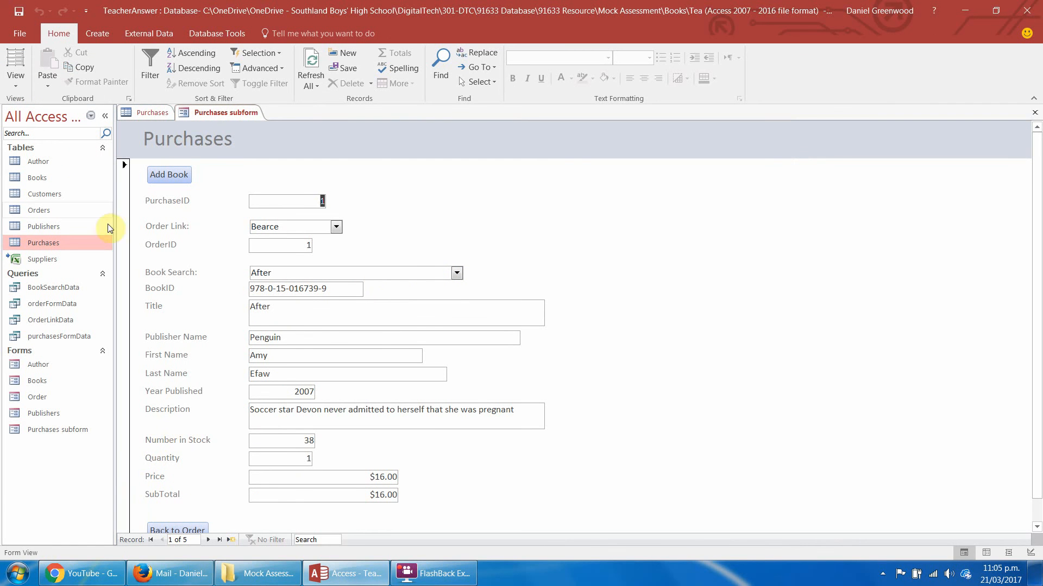
left_click(177, 530)
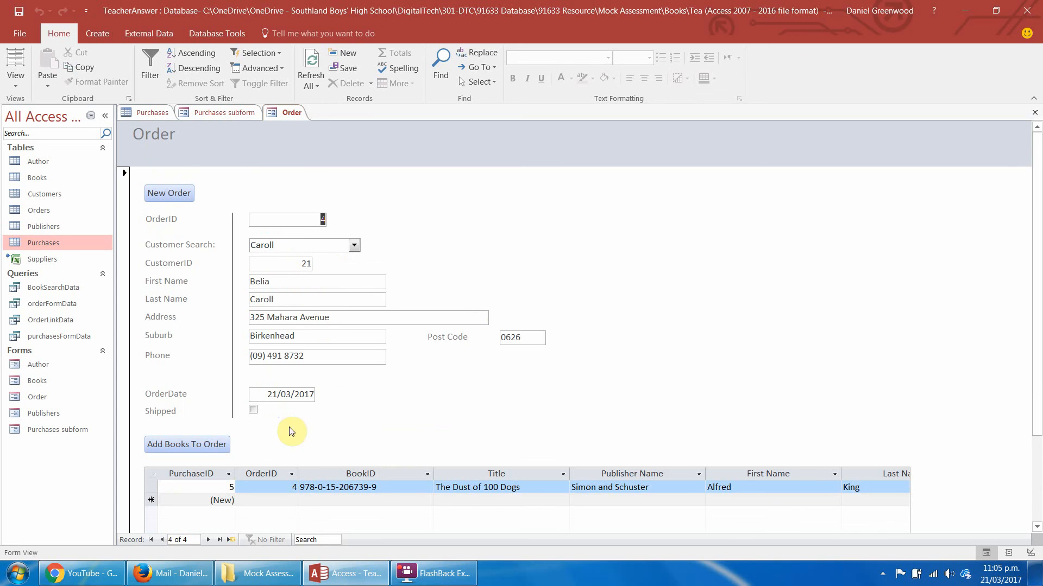
Start a new order, choose a customer through Customer Search, and set the order date to 22/03/2017.
left_click(173, 195)
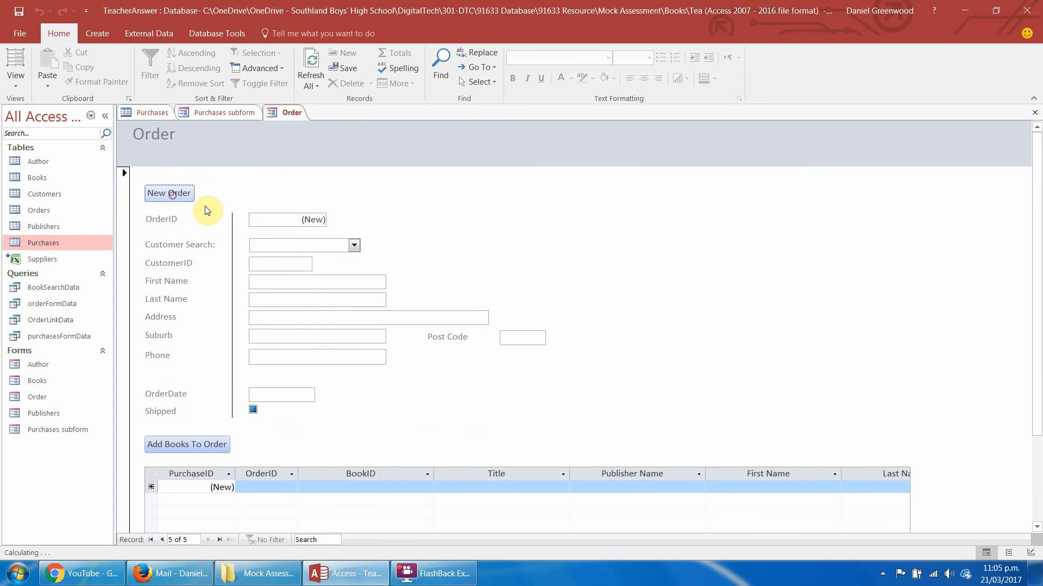
left_click(354, 245)
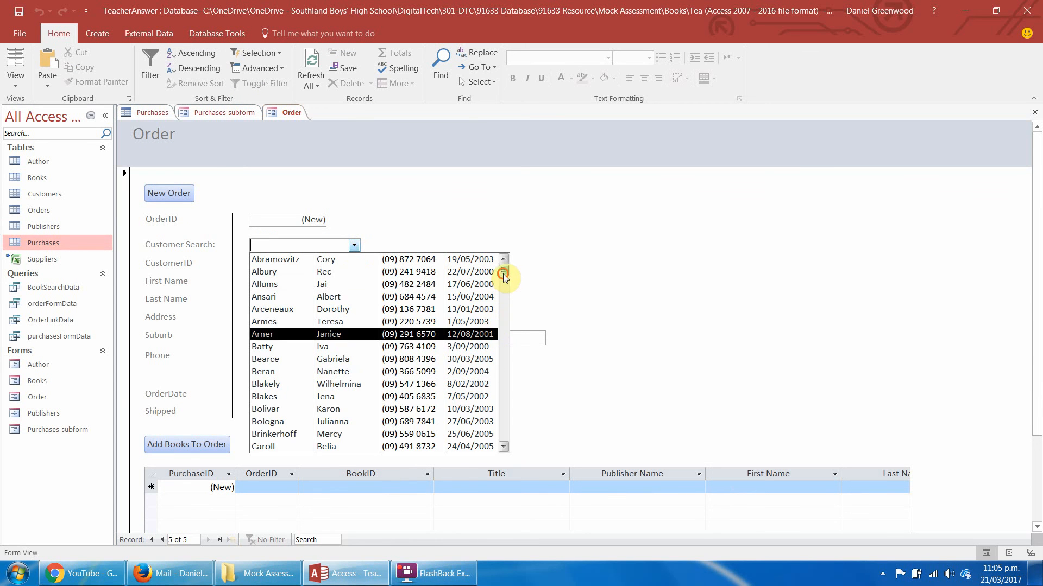
scroll(501, 444, "down", 5)
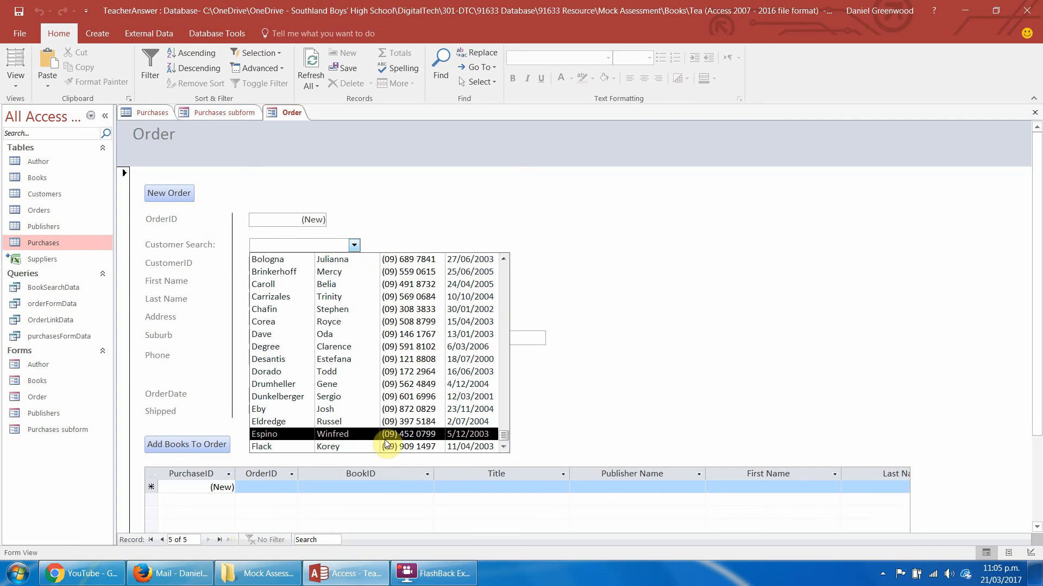
left_click(342, 413)
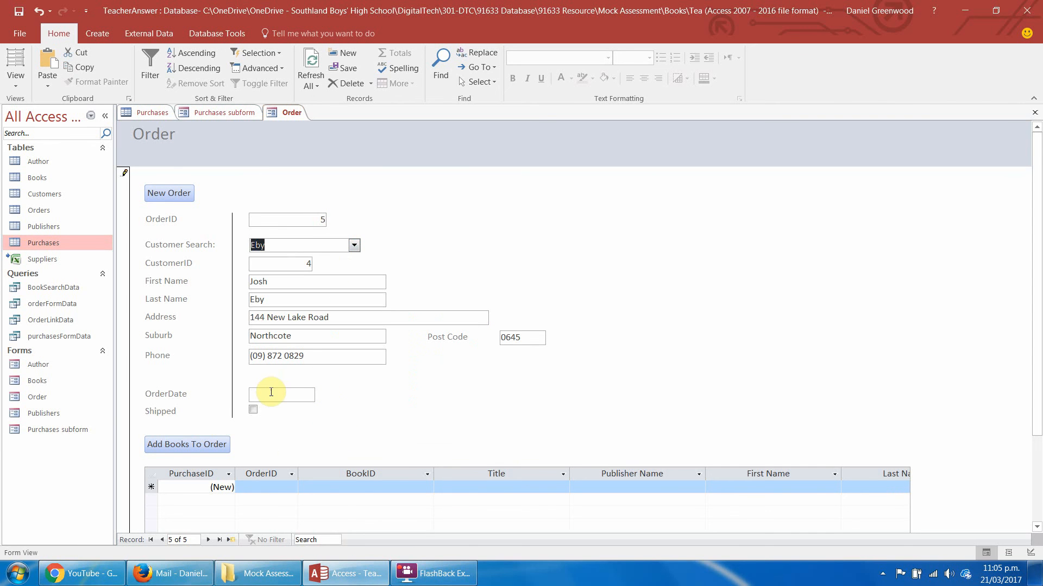
left_click(271, 395)
left_click(322, 394)
left_click(259, 464)
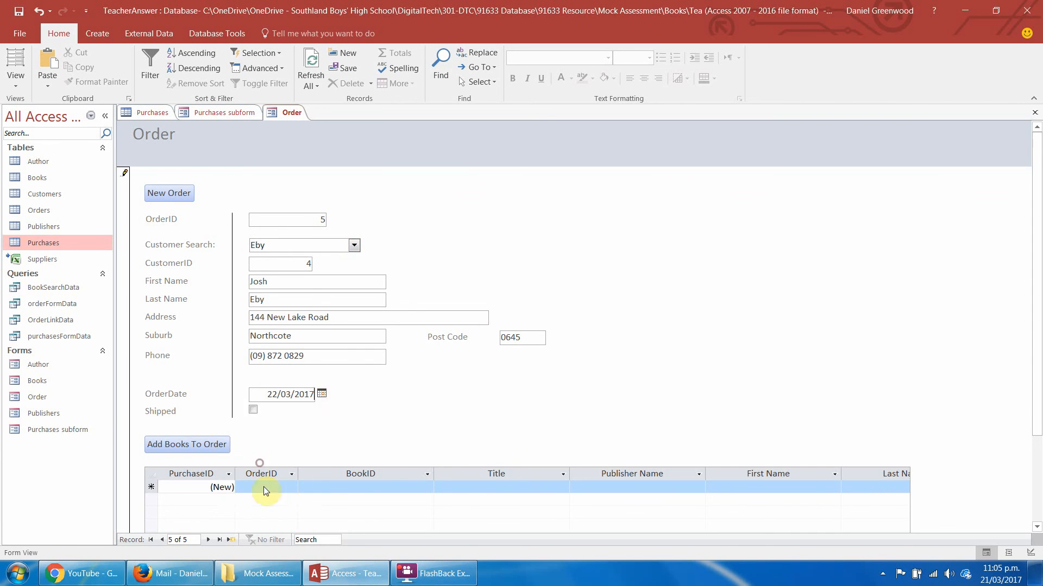
Run Add Books To Order from the new order, check the Order Link choices, and run it again from the Order form.
left_click(197, 448)
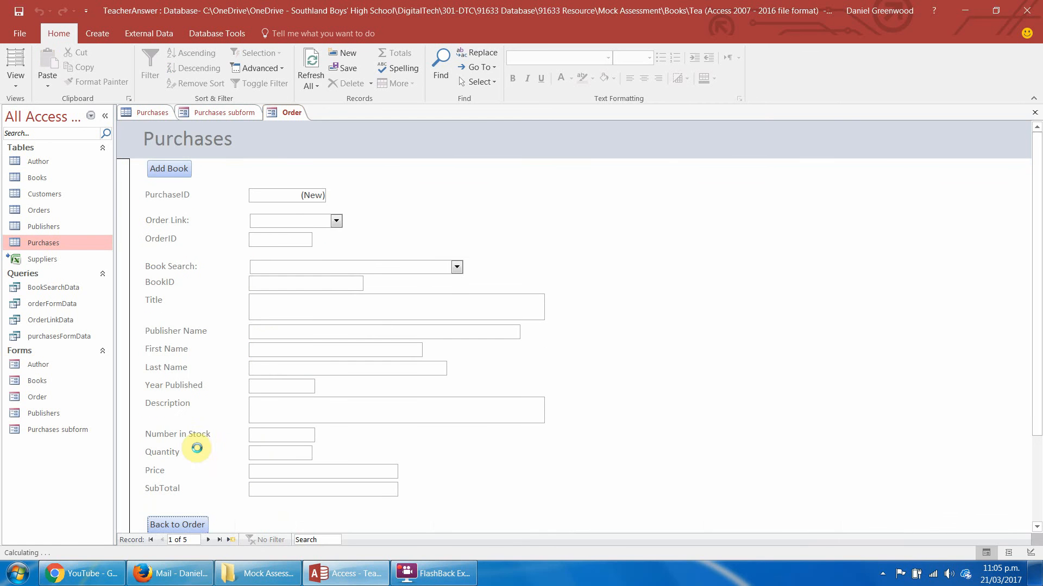
left_click(336, 222)
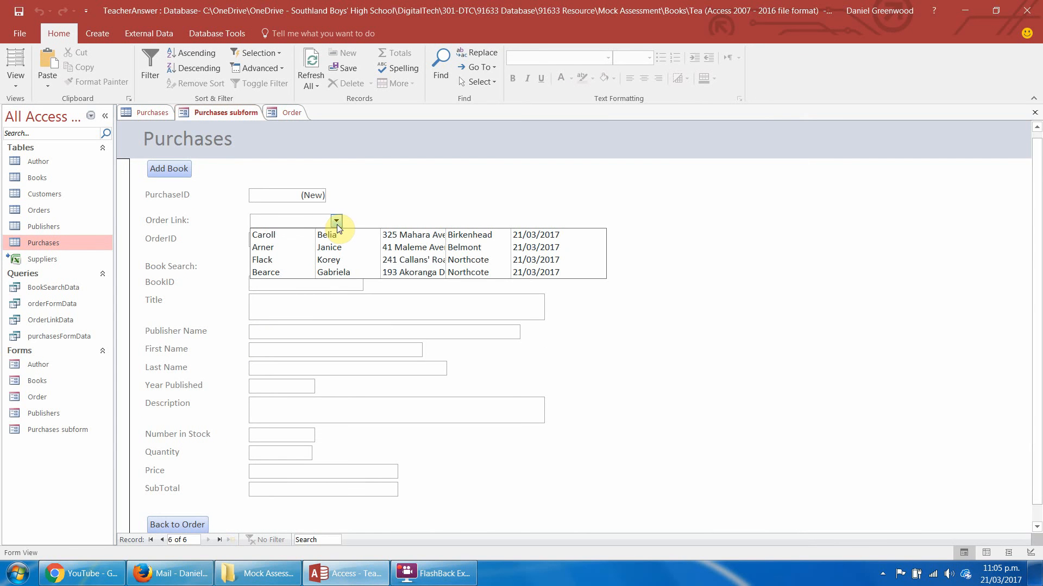
left_click(291, 112)
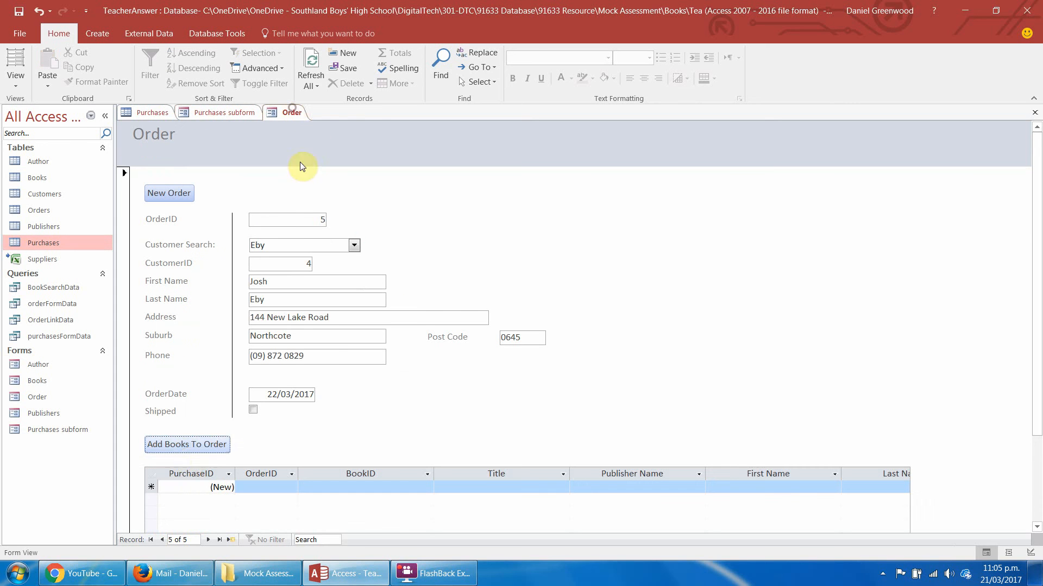
left_click(190, 446)
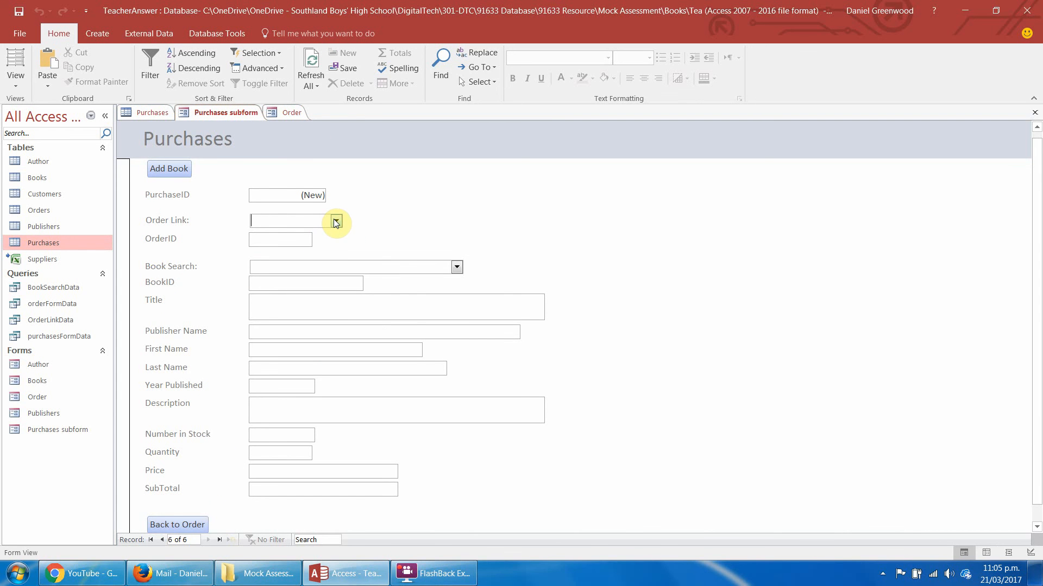
Move to the previous purchase and back to the new one, and recheck the Order Link choices for the new order.
left_click(161, 540)
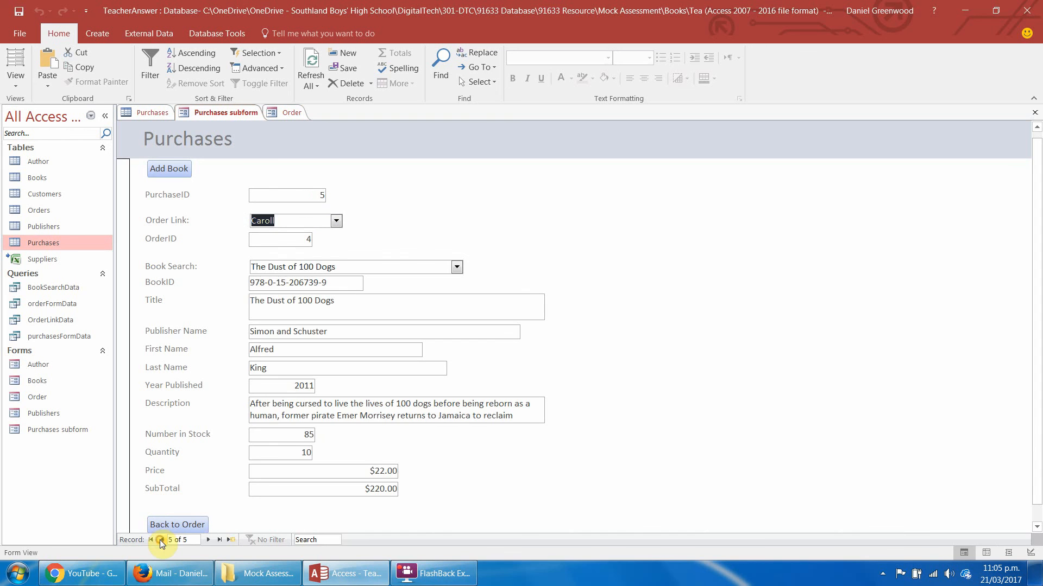
left_click(205, 540)
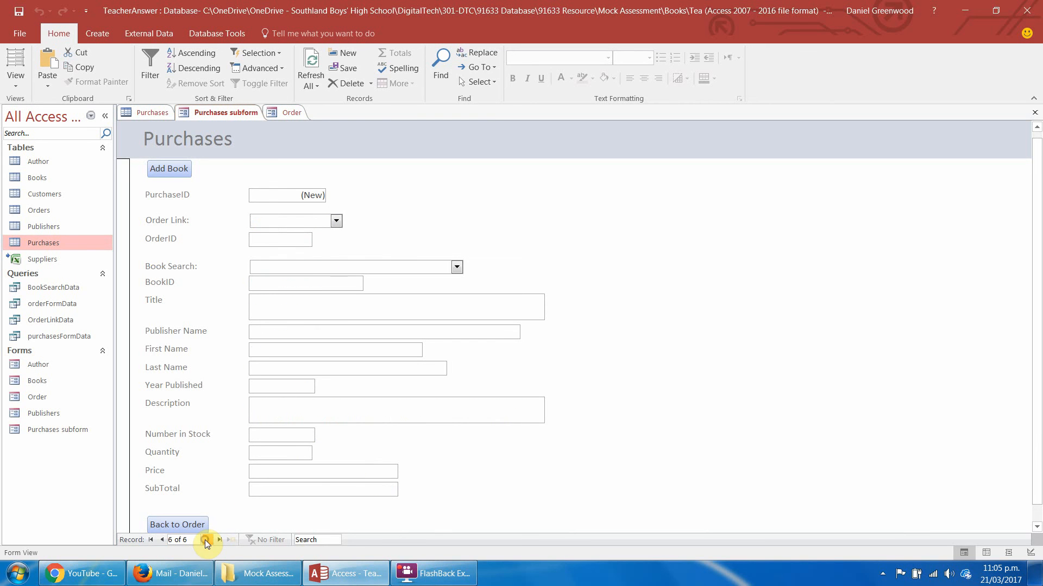
left_click(337, 223)
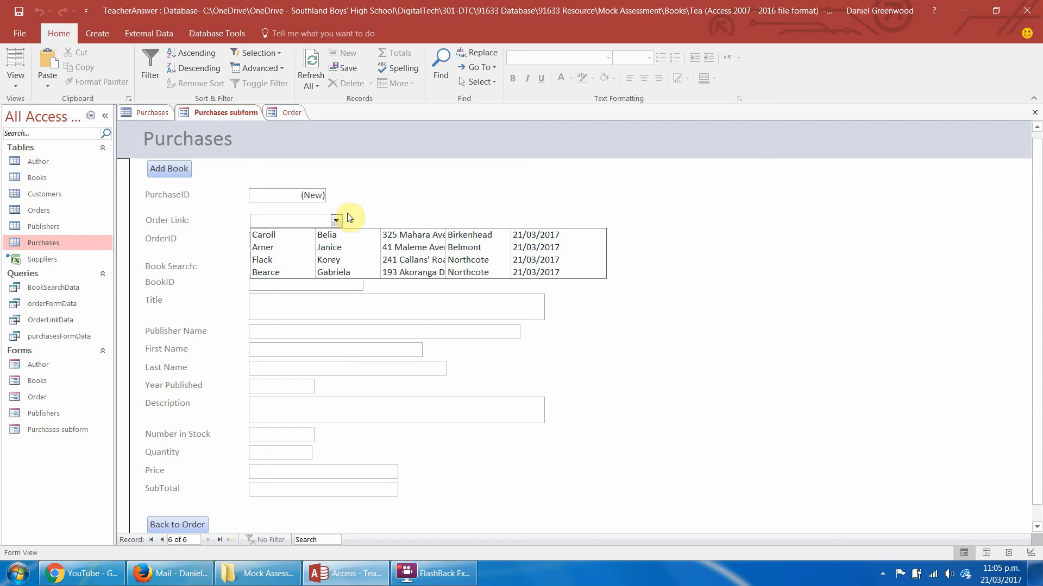
left_click(352, 216)
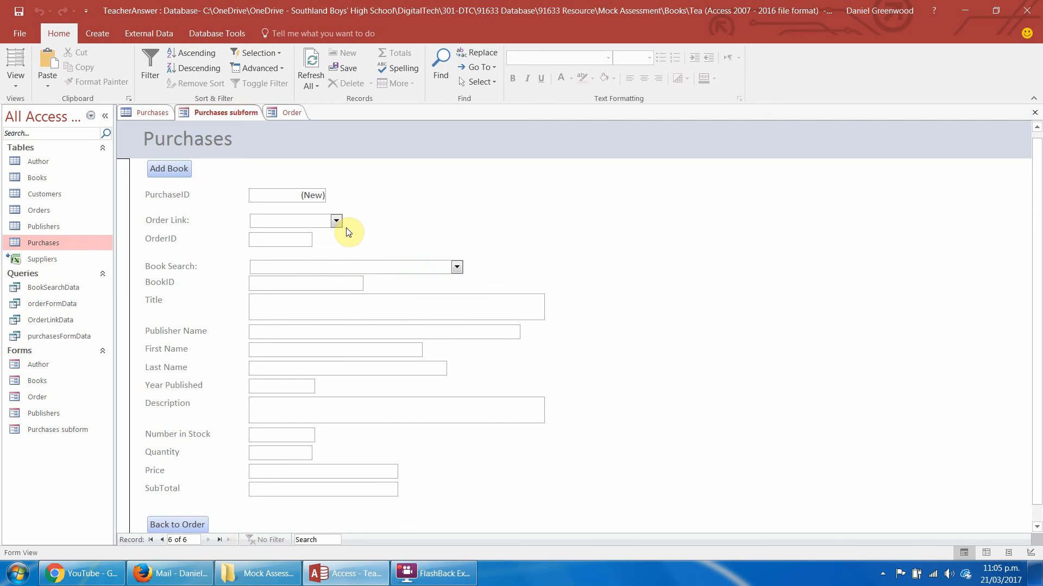
Check the orders listed in the OrderLinkData query, close it, and recheck the Order Link choices on the new purchase.
left_click(38, 310)
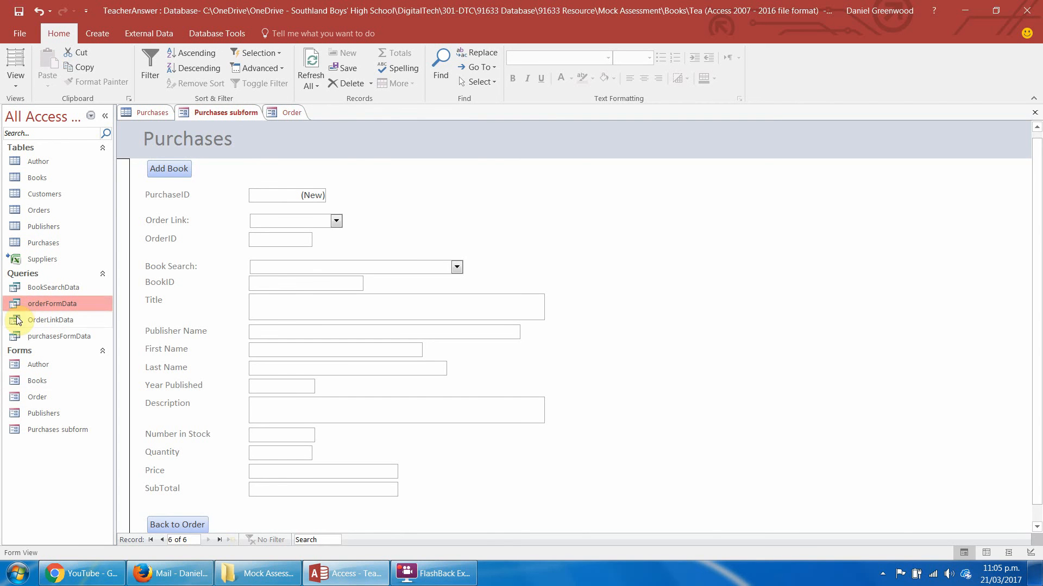
double_click(19, 318)
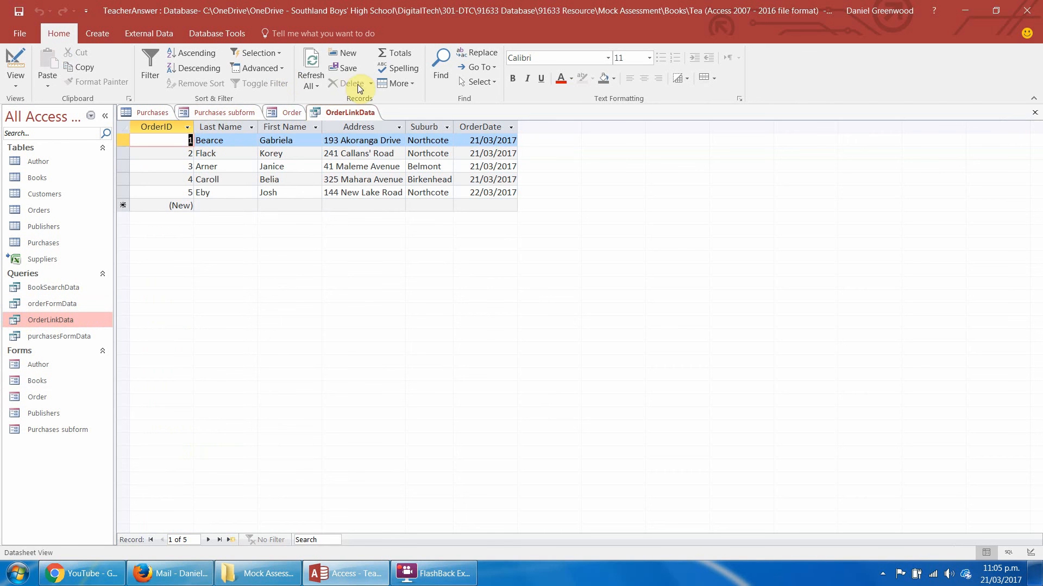
right_click(347, 113)
left_click(383, 140)
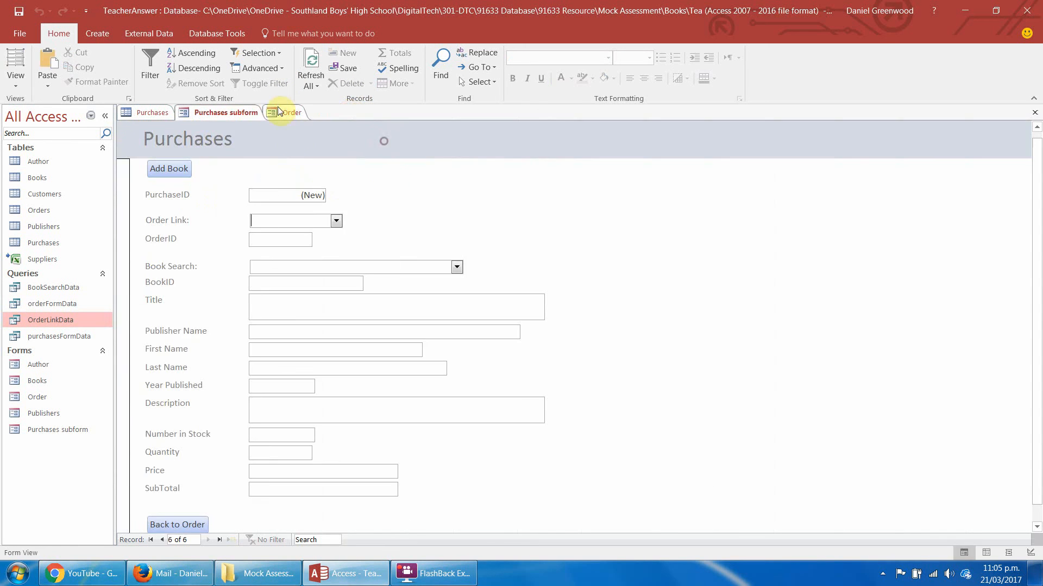
left_click(338, 220)
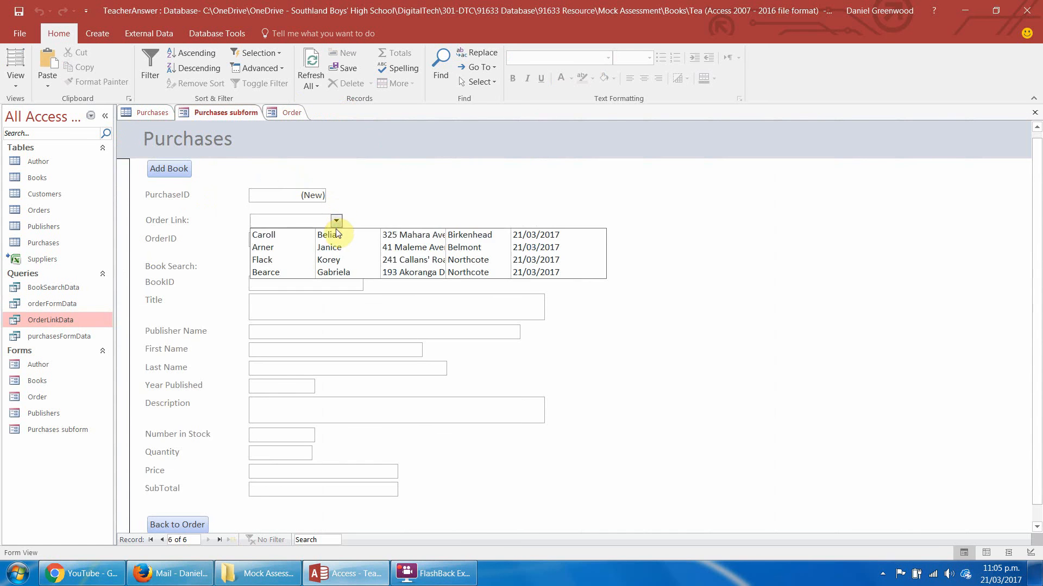
left_click(366, 199)
Refresh all data in the Purchases subform, move to a new purchase record, and link it to the order dated 22/03/2017.
left_click(311, 54)
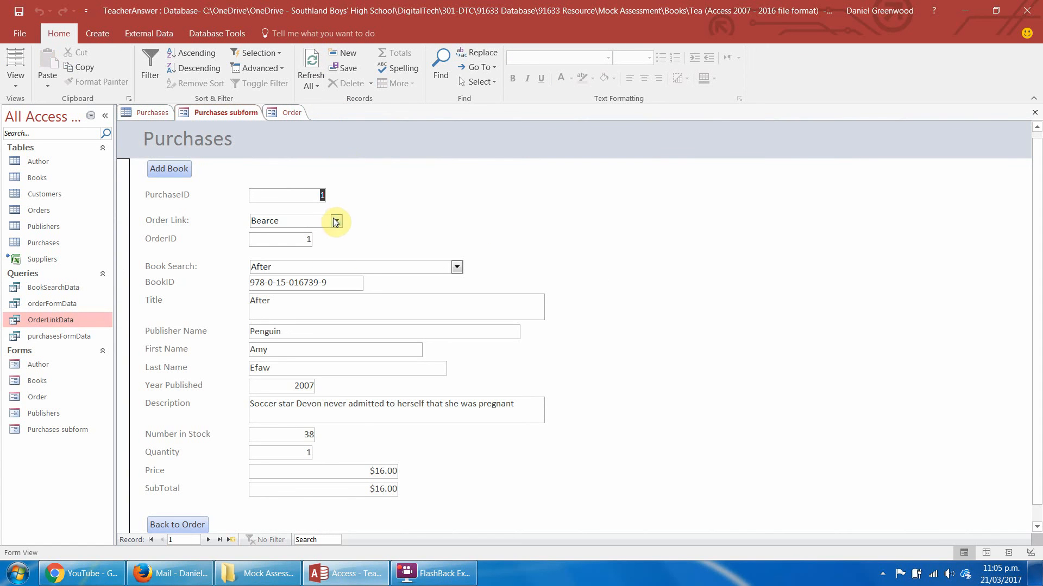
left_click(210, 539)
left_click(219, 539)
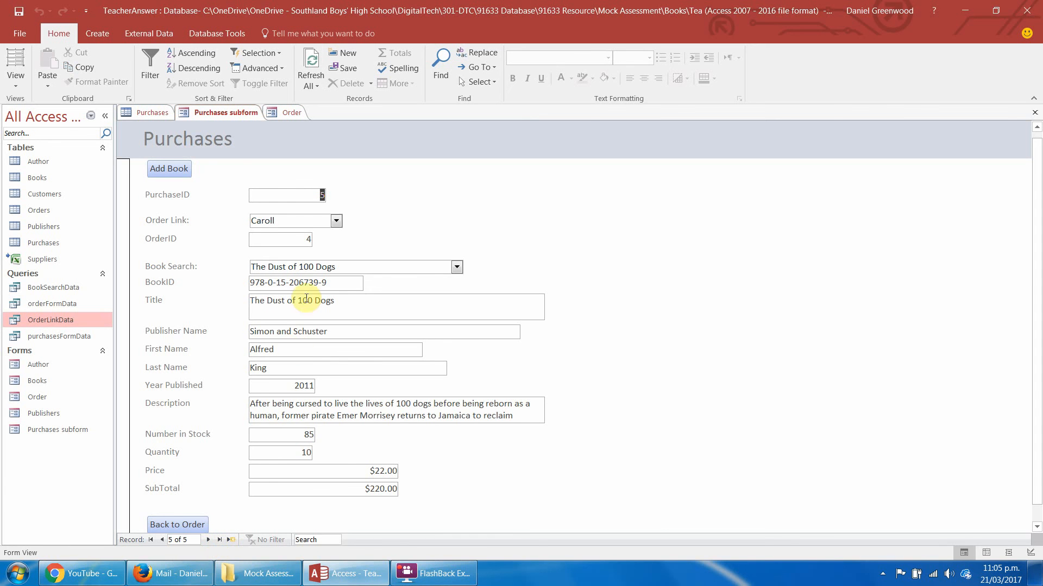
left_click(209, 540)
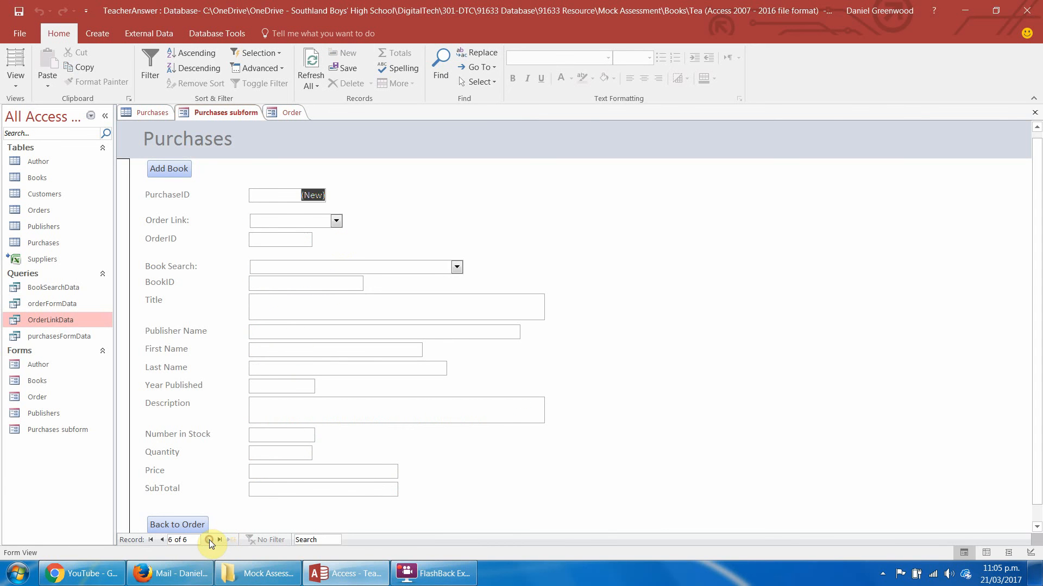
left_click(336, 221)
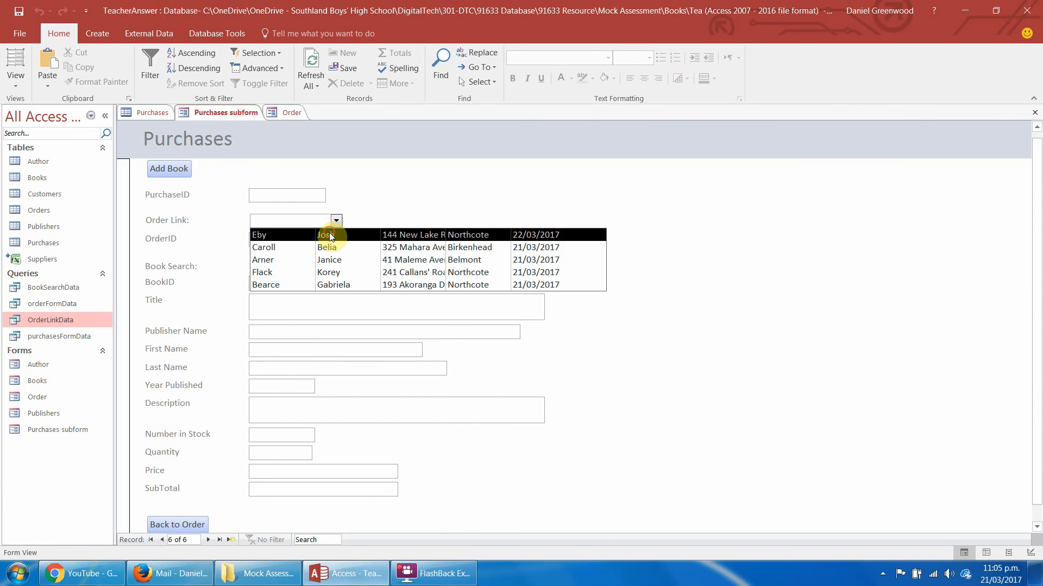
left_click(328, 234)
Choose the book Eon: Dragoneye Reborn for the purchase and return to the order with Back to Order.
left_click(455, 267)
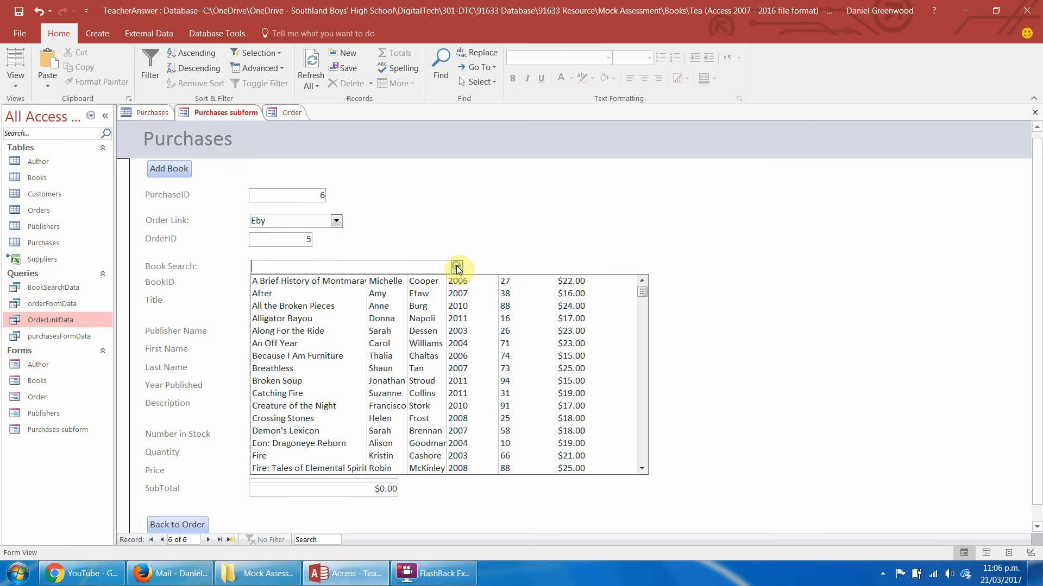
left_click(348, 444)
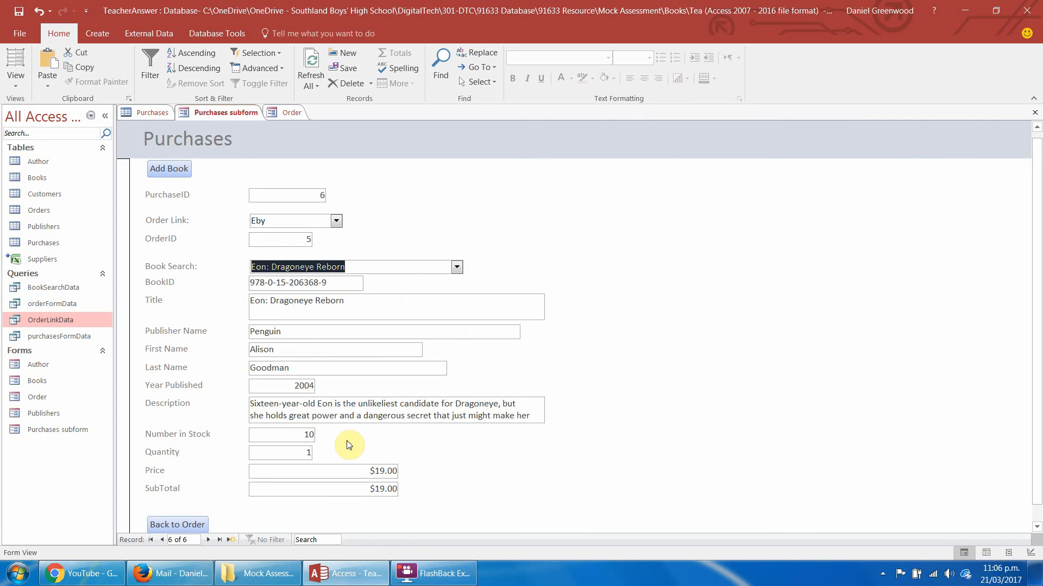
left_click(178, 525)
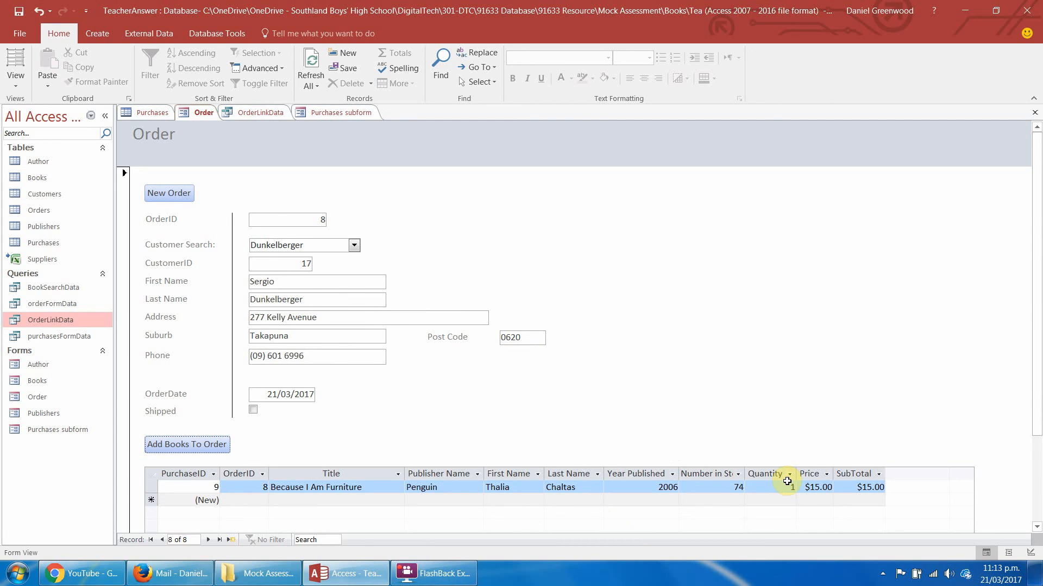
Fit the Number in Stock column to its heading and slightly widen the Title column in the order's purchases datasheet.
left_click(350, 472)
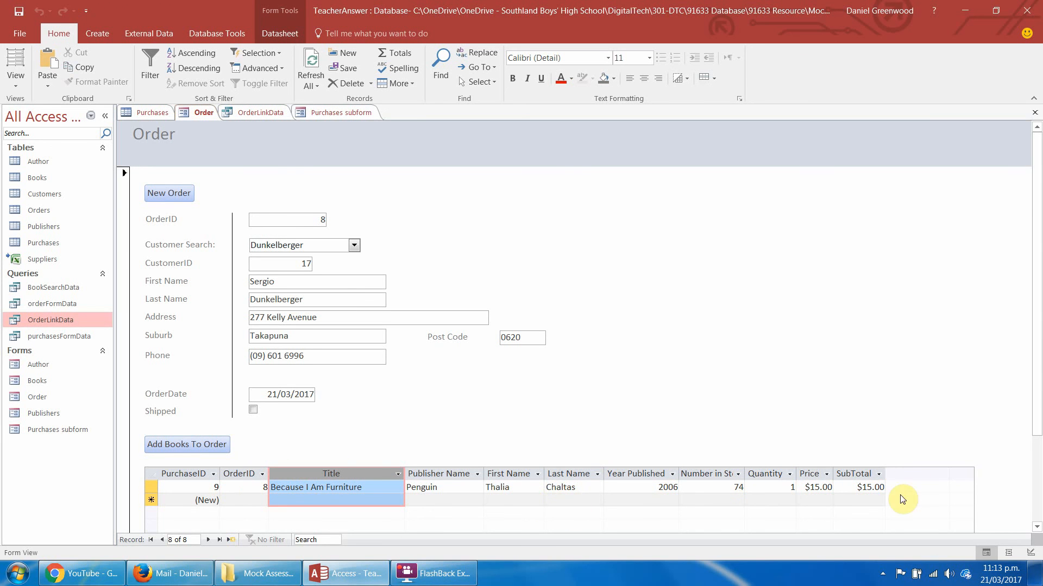
double_click(746, 473)
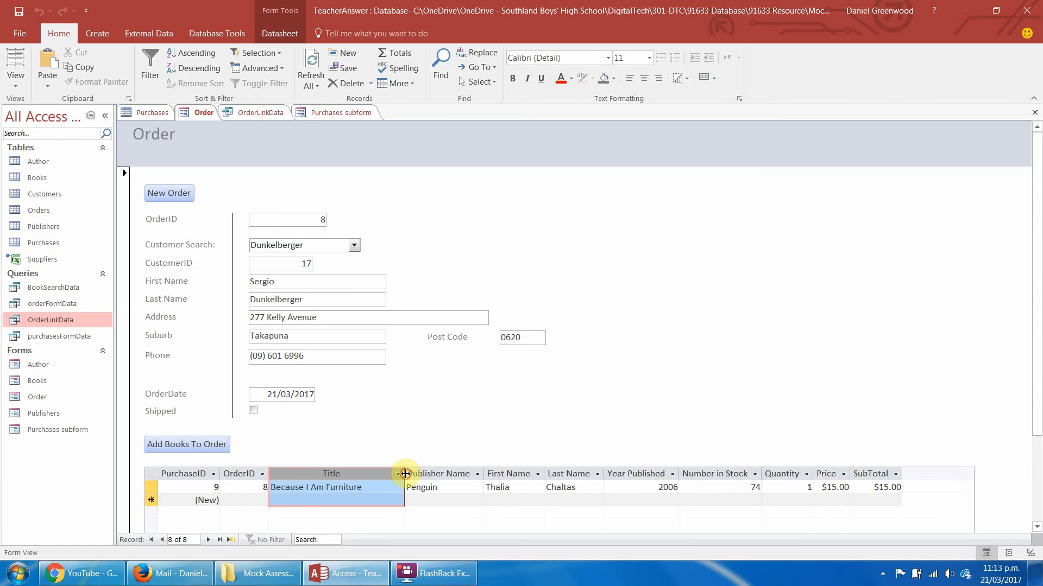
mouse_move(405, 474)
left_mouse_down()
mouse_move(274, 475)
mouse_move(451, 473)
mouse_move(411, 476)
left_mouse_up()
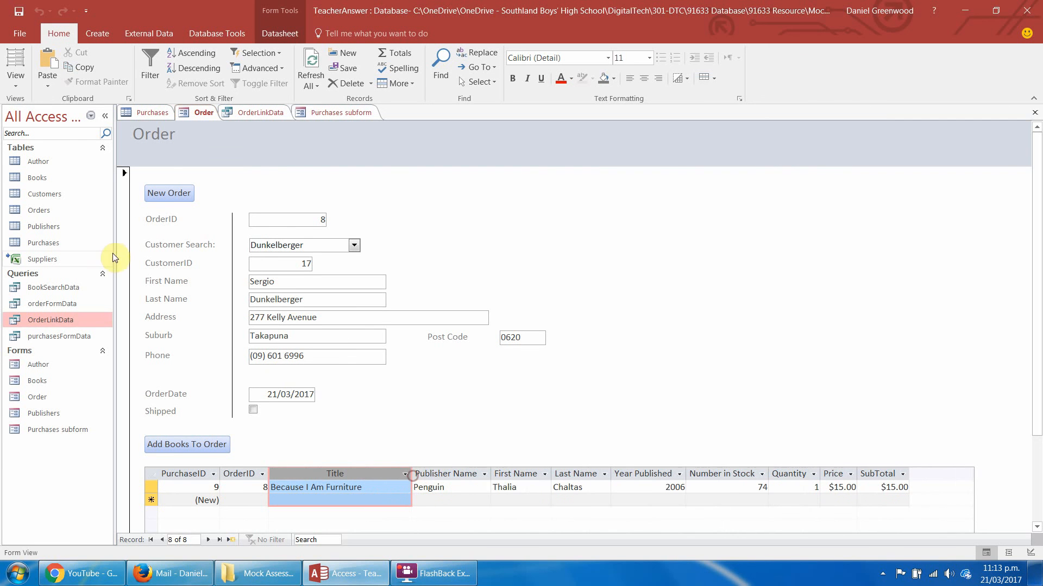
right_click(376, 472)
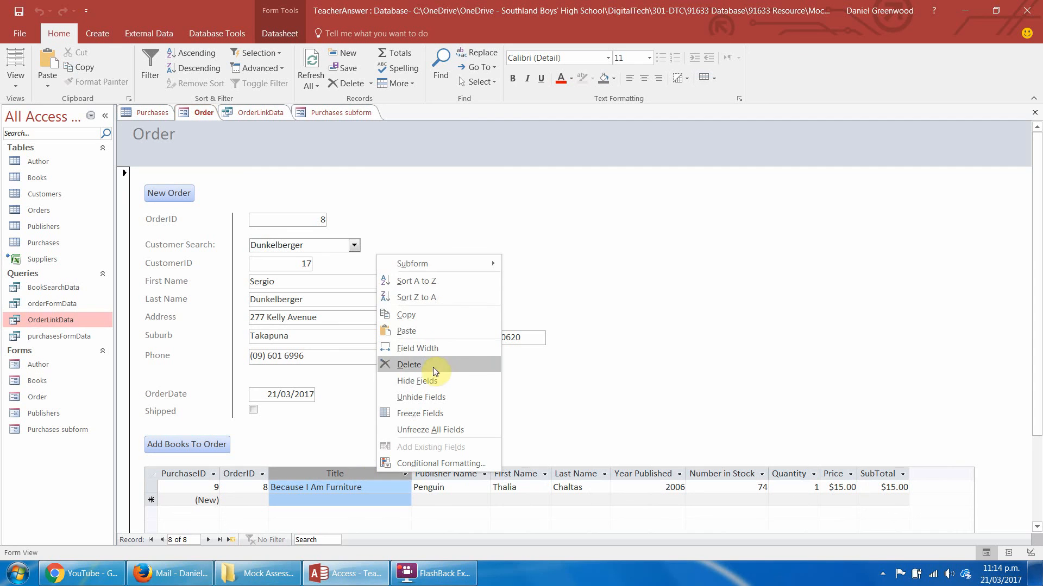
left_click(823, 426)
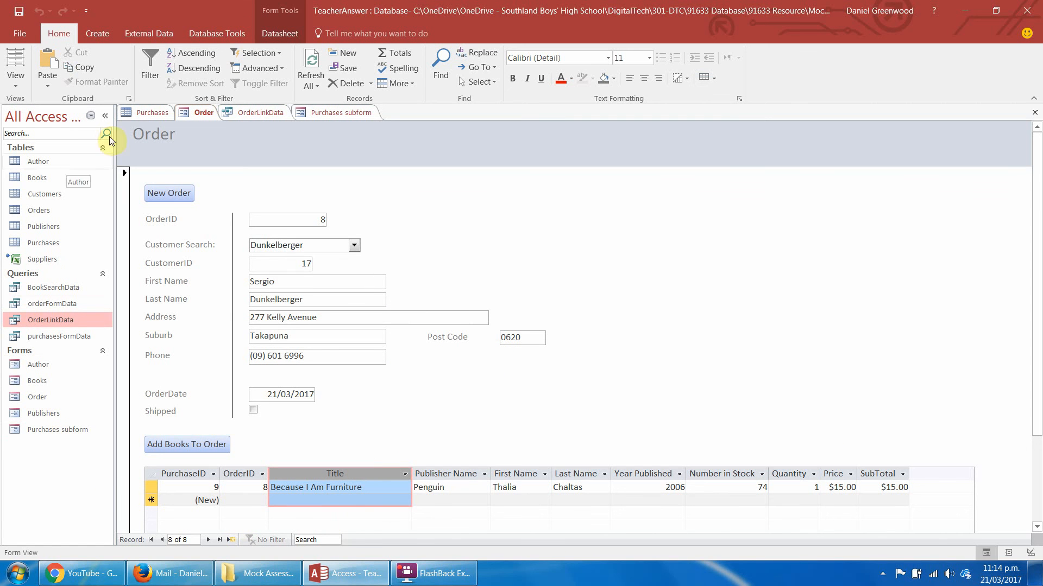
Close the open Purchases subform and the OrderLinkData query, keeping the Order form open.
left_click(343, 117)
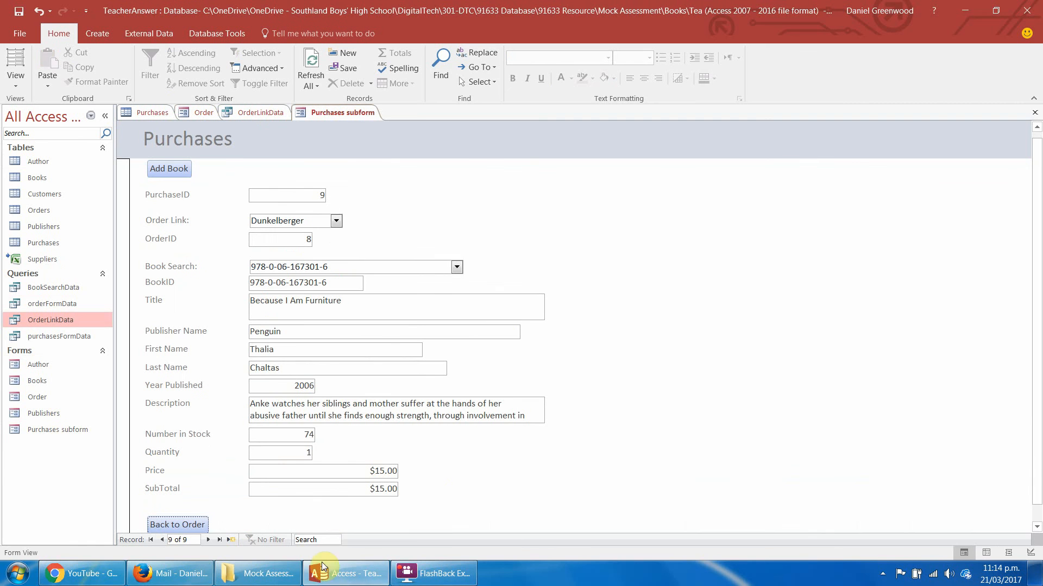
right_click(344, 114)
left_click(360, 137)
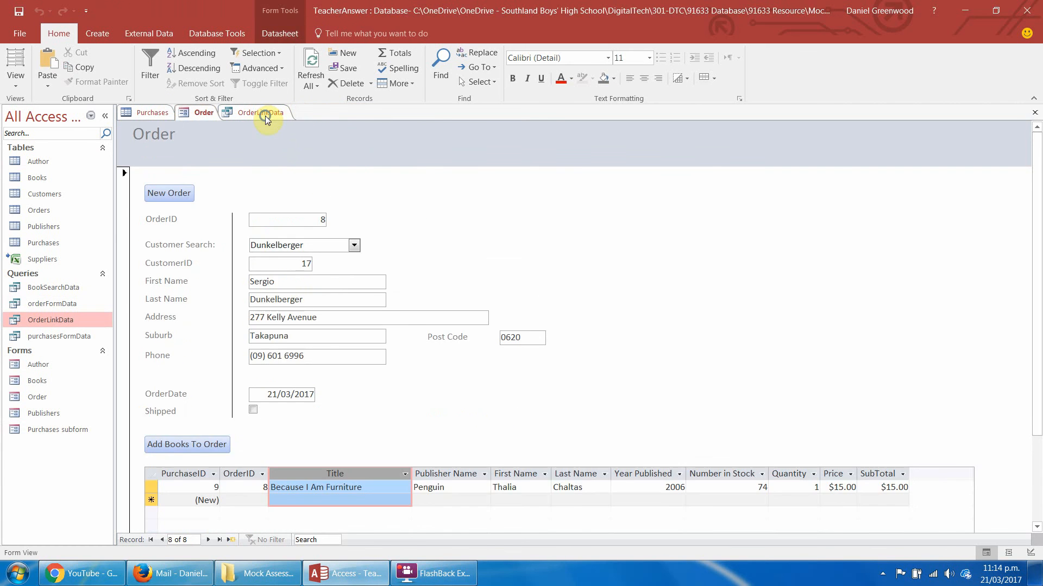
right_click(265, 115)
left_click(289, 138)
Review the On Click macro of Add Books To Order in the Order form's design, close it, and return to Form View.
left_click(15, 79)
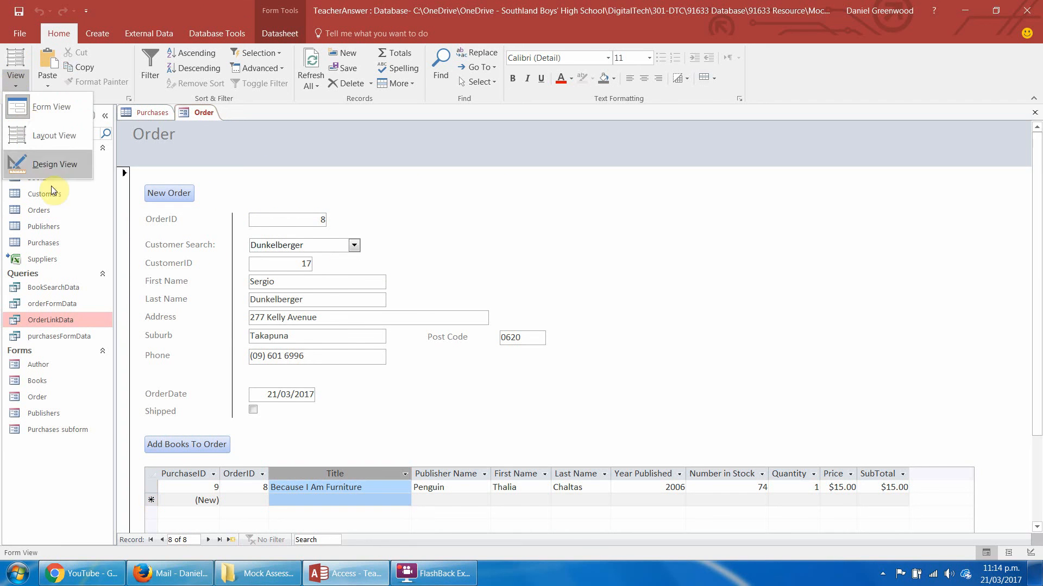
left_click(48, 164)
left_click(157, 481)
right_click(170, 481)
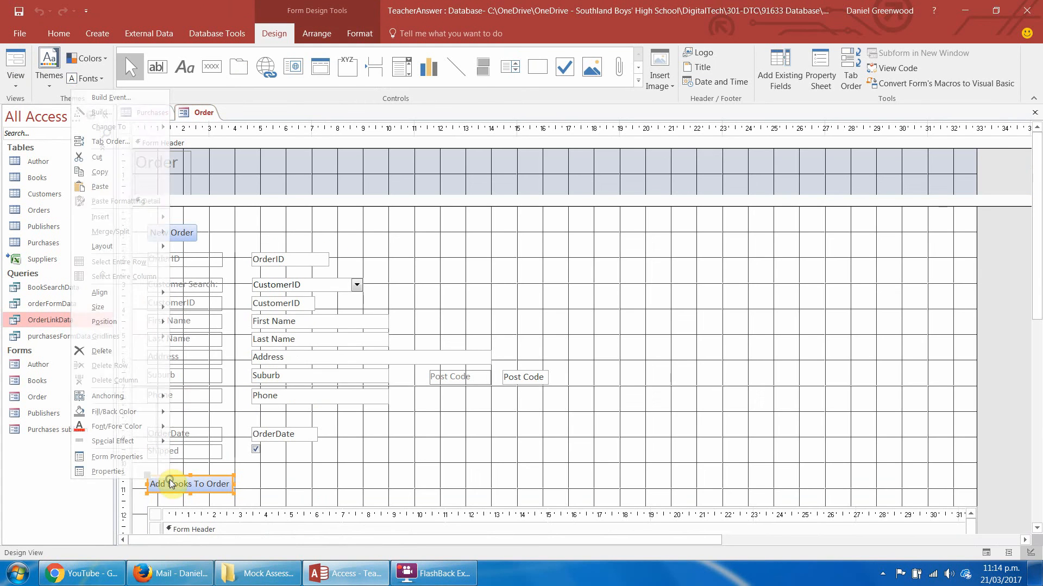
left_click(129, 98)
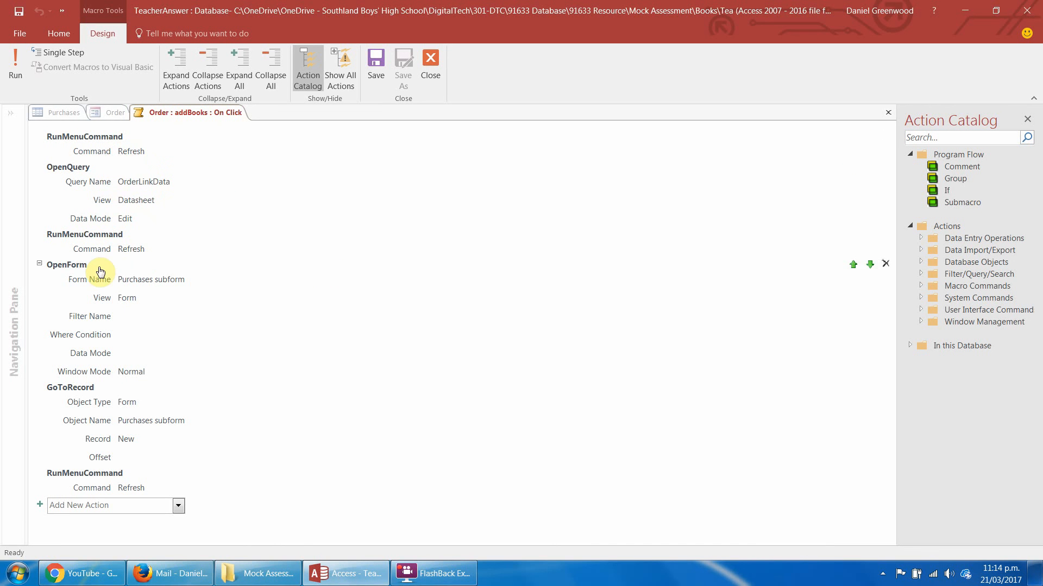
mouse_move(107, 257)
mouse_move(73, 269)
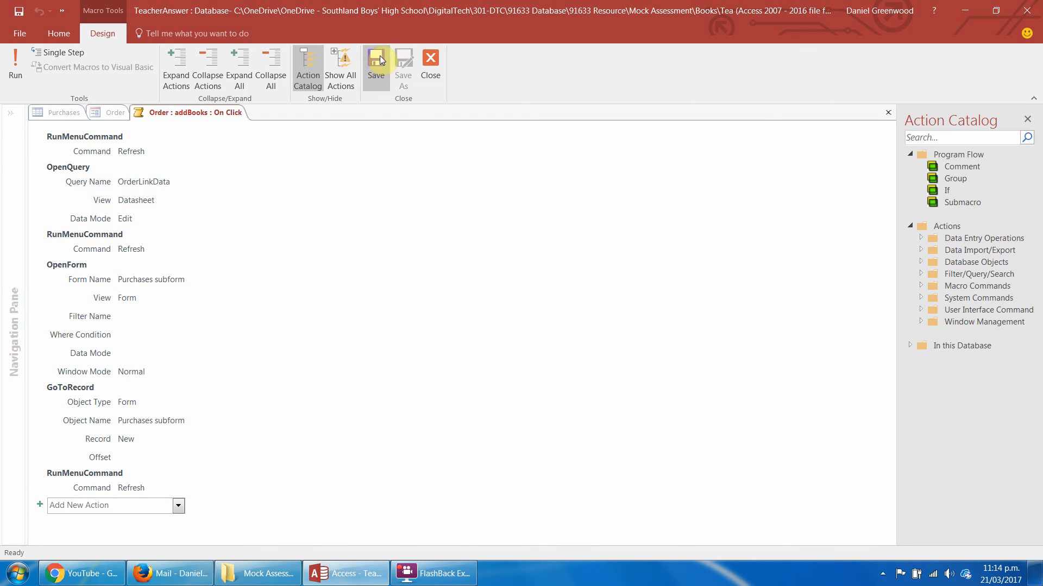
left_click(431, 61)
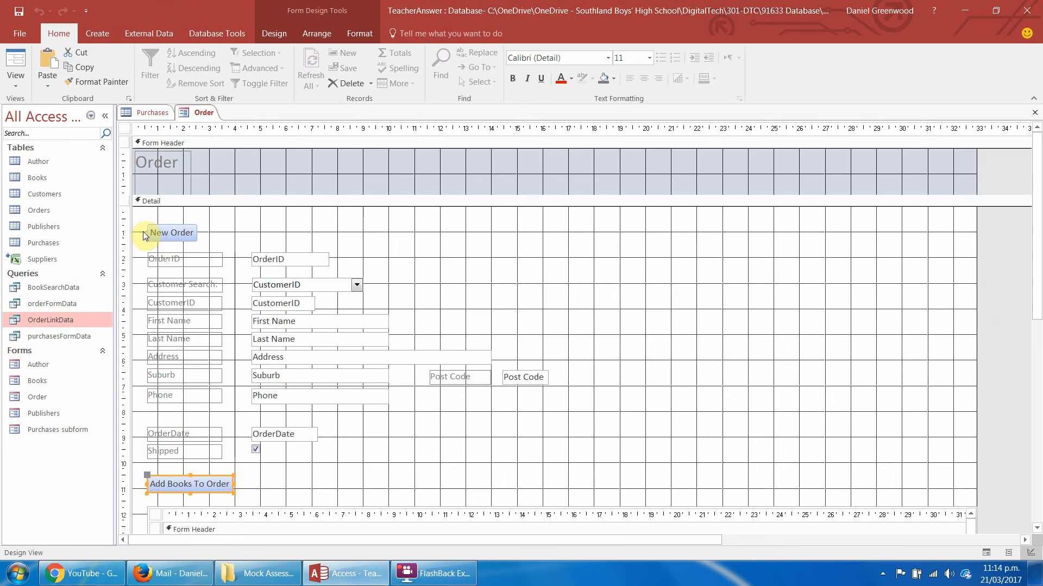
left_click(18, 59)
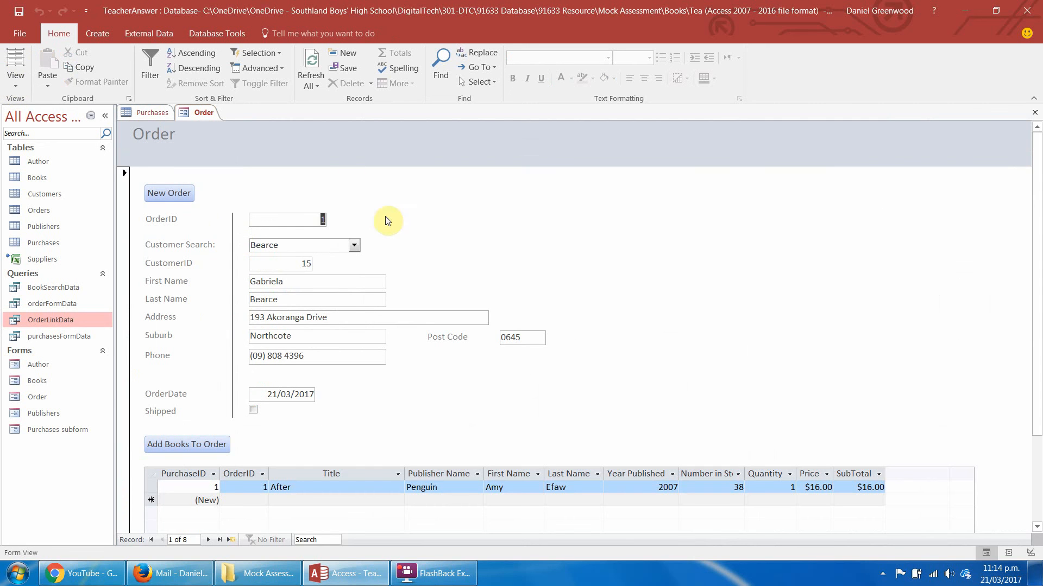
Start a new order, choose a customer through Customer Search, and set the order date to 21/03/2017.
left_click(170, 194)
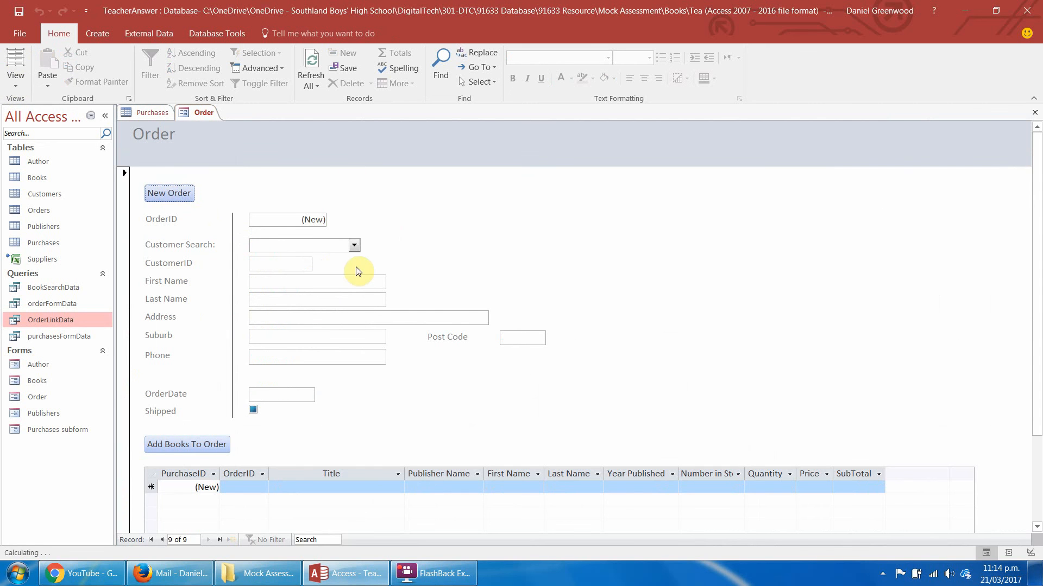
left_click(354, 245)
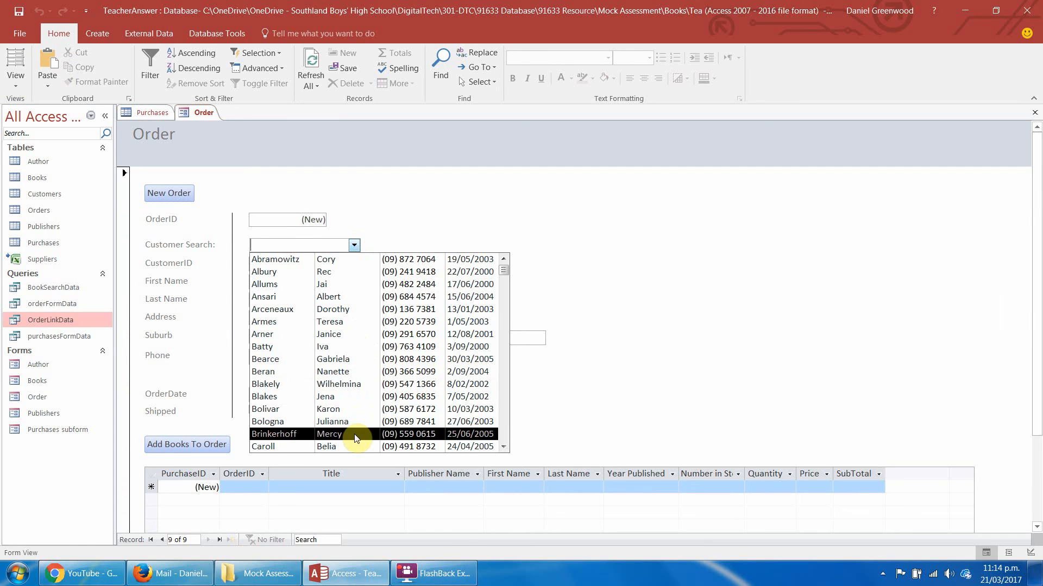
left_click(348, 346)
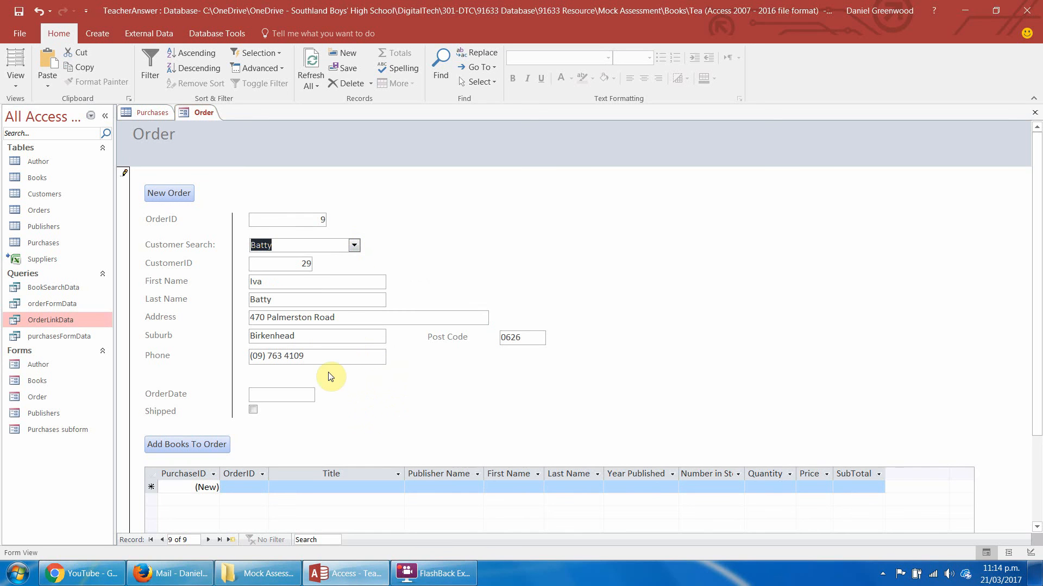
left_click(296, 394)
left_click(324, 394)
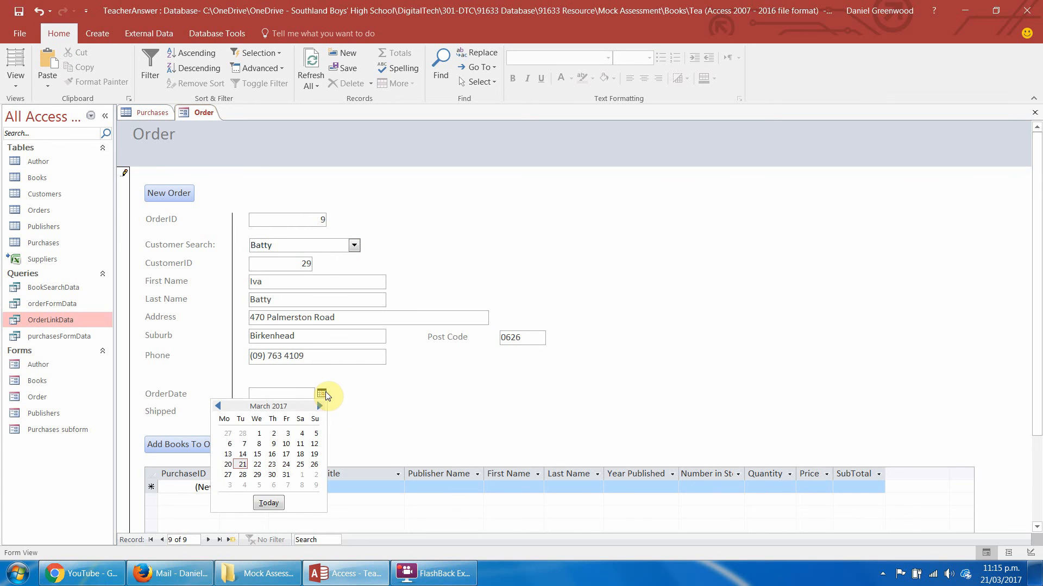
left_click(243, 460)
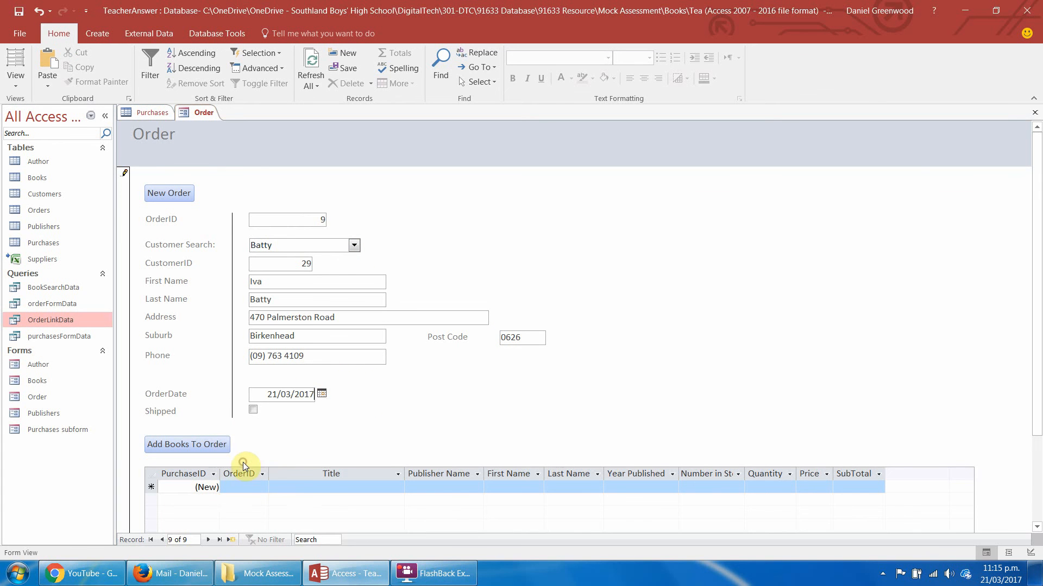
Run Add Books To Order, link the new purchase to the newest order, and choose the book The Chosen One.
left_click(197, 444)
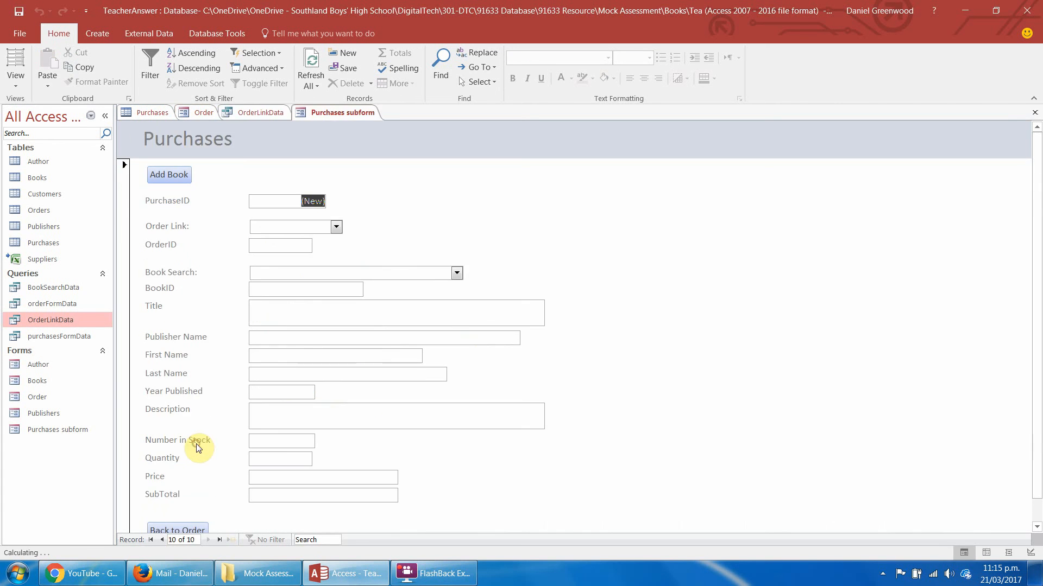
left_click(337, 227)
left_click(335, 242)
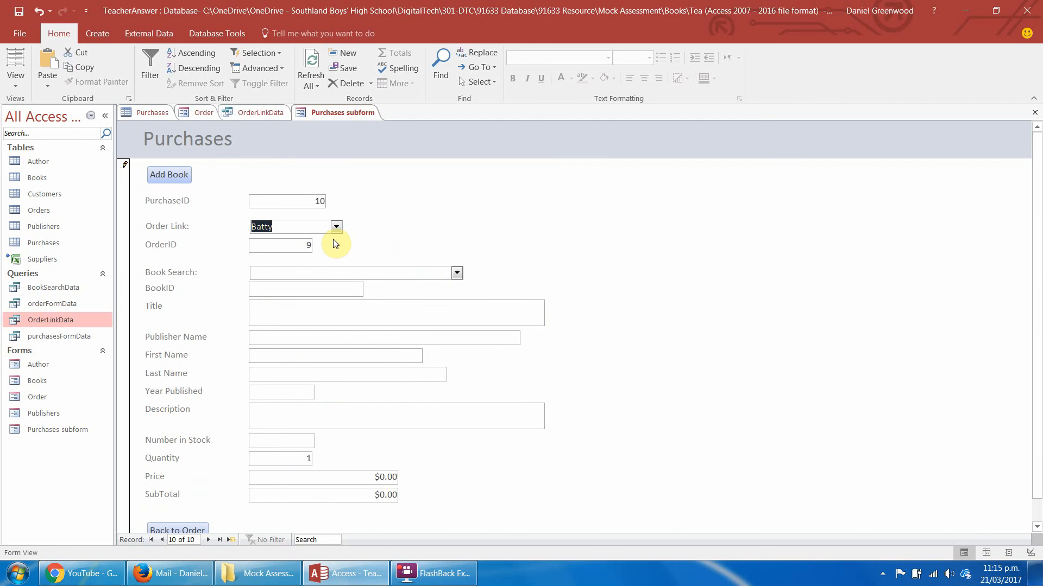
left_click(458, 273)
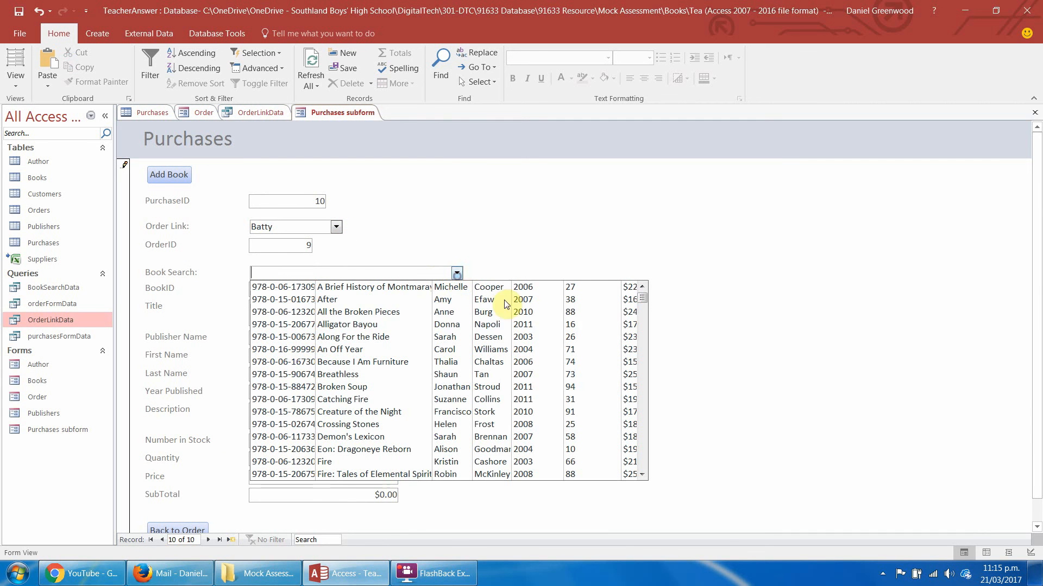
left_click(644, 357)
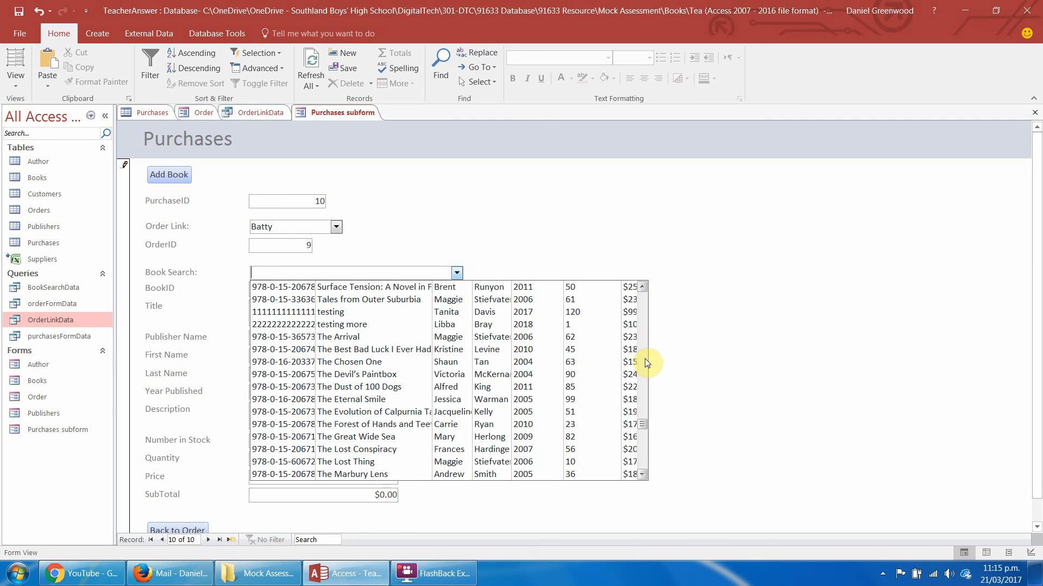
left_click(379, 364)
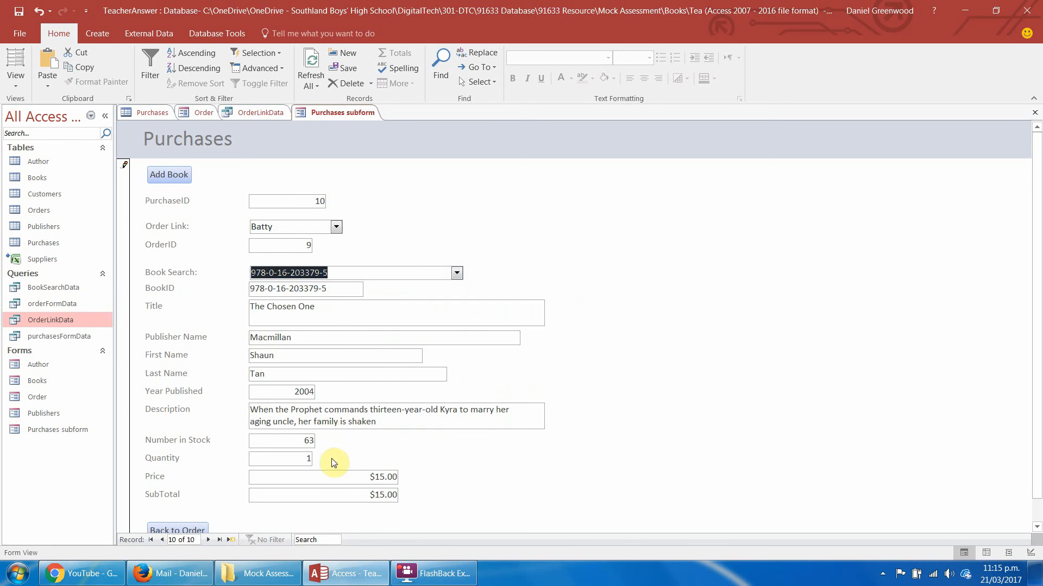
Add another book purchase linked to the same newest order and choose Because I Am Furniture.
left_click(168, 175)
left_click(337, 226)
left_click(296, 241)
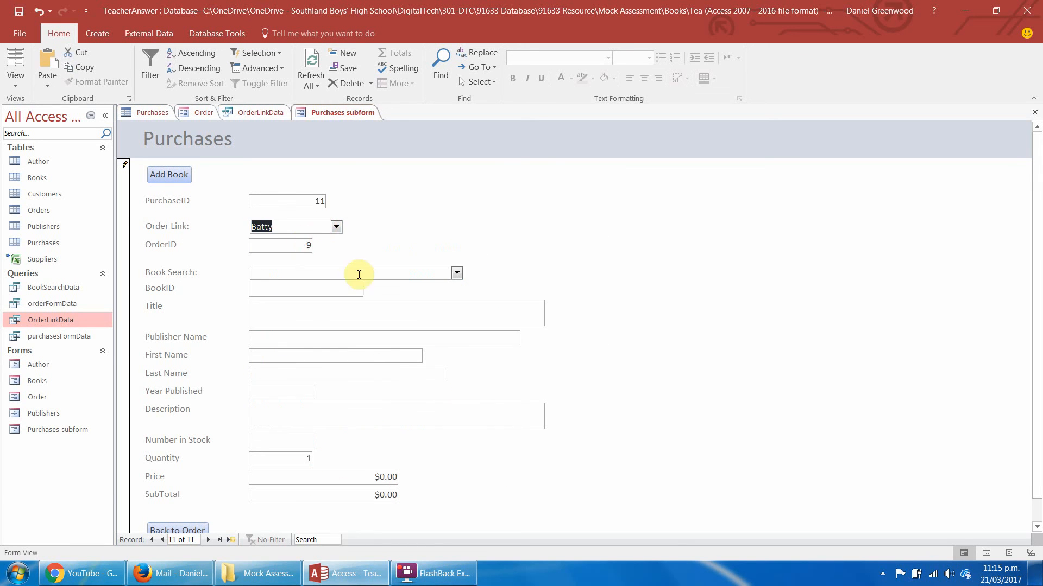
left_click(457, 273)
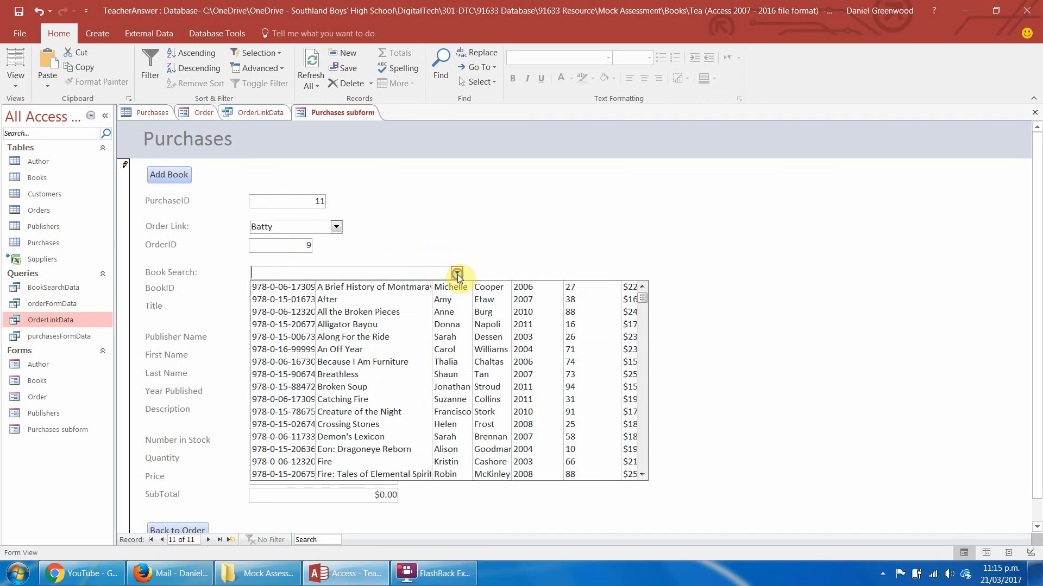
left_click(389, 361)
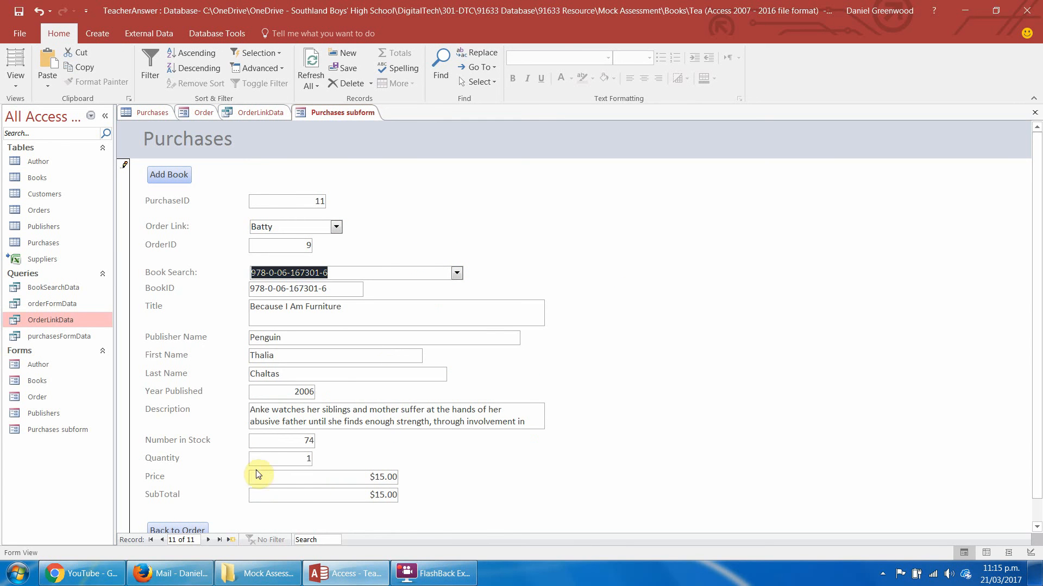
Set the quantity of the Because I Am Furniture purchase to 5 and go back to the order.
left_click_drag(301, 459, 325, 458)
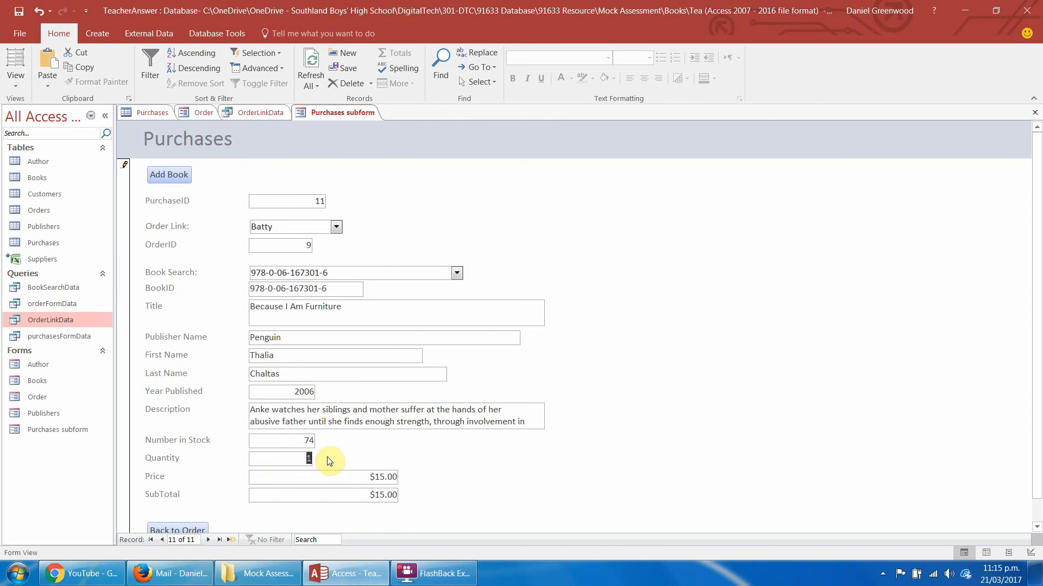
type("5")
key("Tab")
left_click(187, 529)
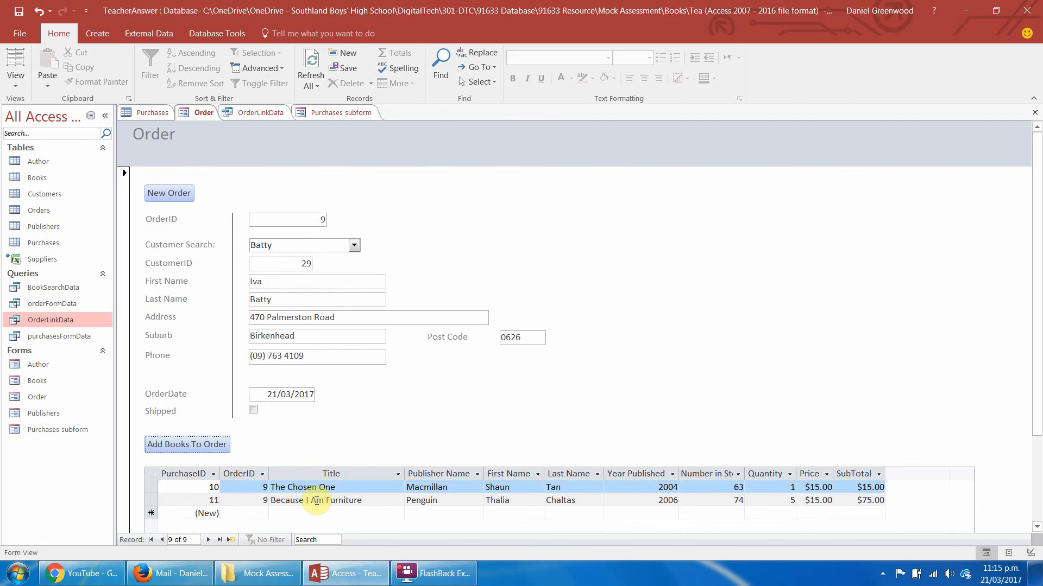